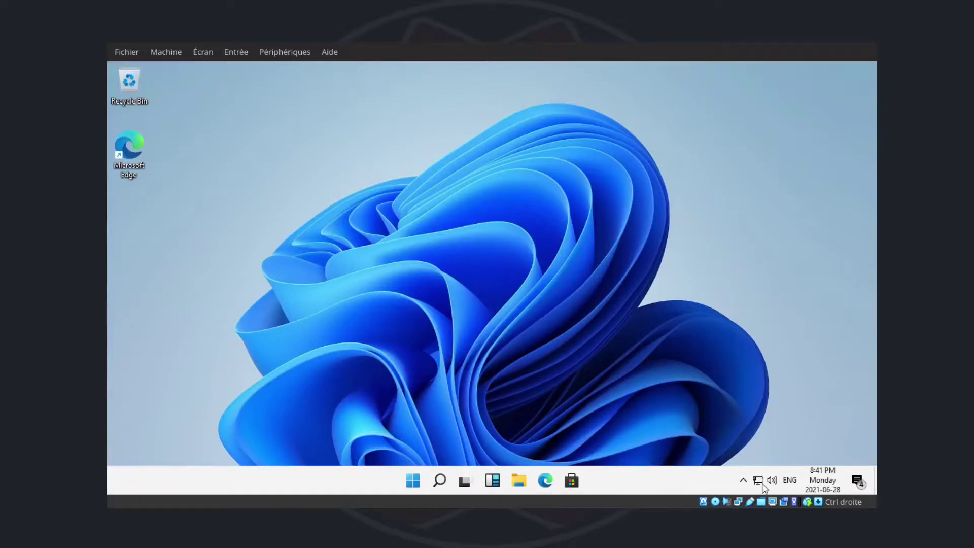
Step: Check the list of installed keyboard languages and dismiss it without switching
{"action": "left_click", "coordinate": [790, 481]}
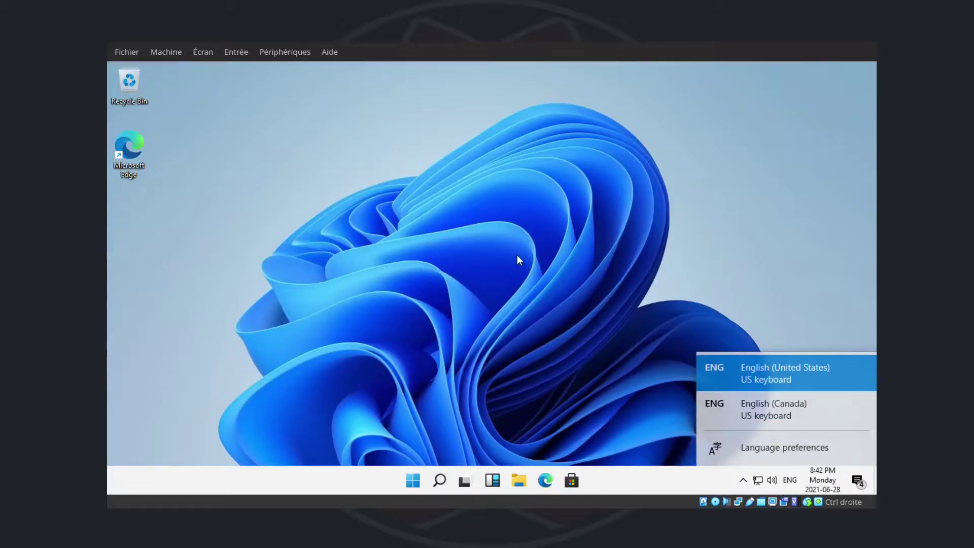
{"action": "left_click", "coordinate": [396, 191]}
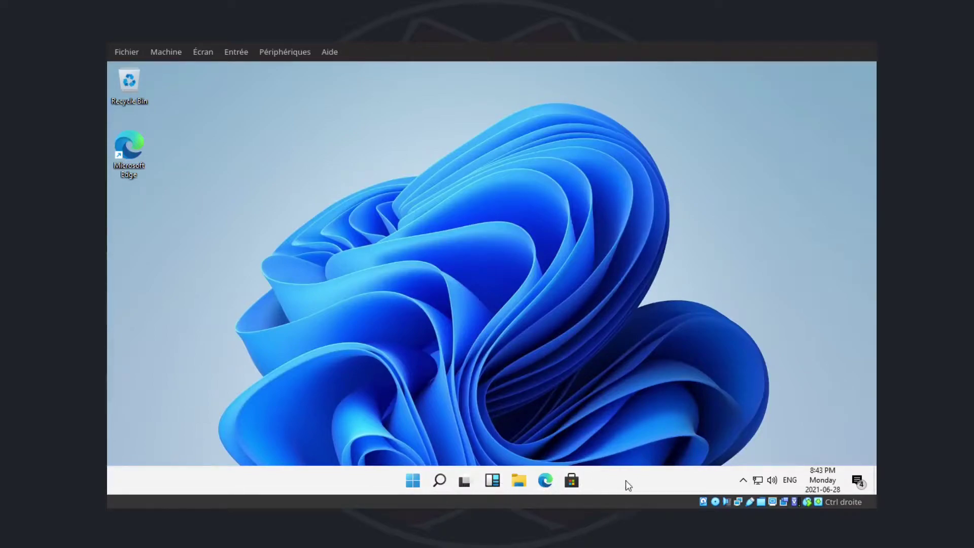
Step: Open the Recycle Bin, reposition its window on the desktop and maximize it
{"action": "double_click", "coordinate": [123, 81]}
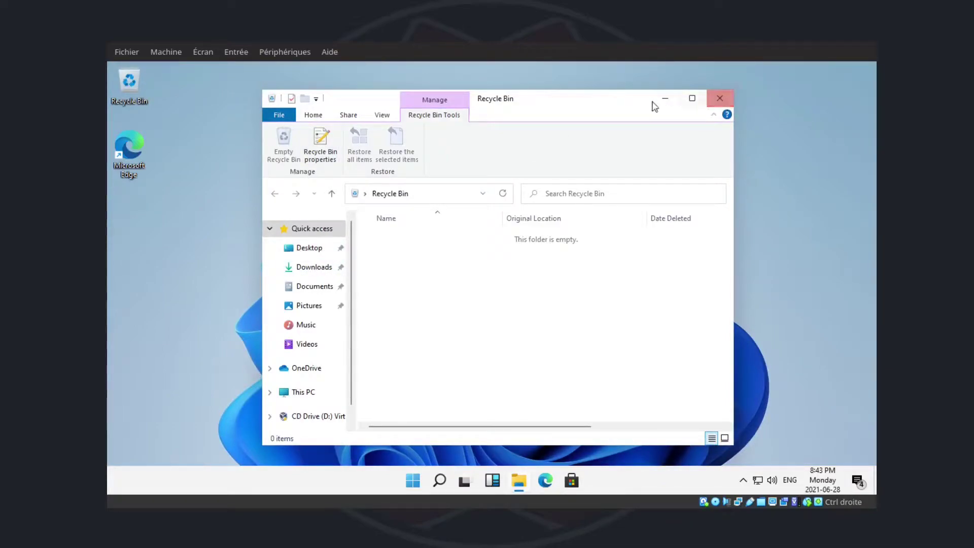
{"action": "left_click_drag", "start_coordinate": [571, 101], "coordinate": [584, 85]}
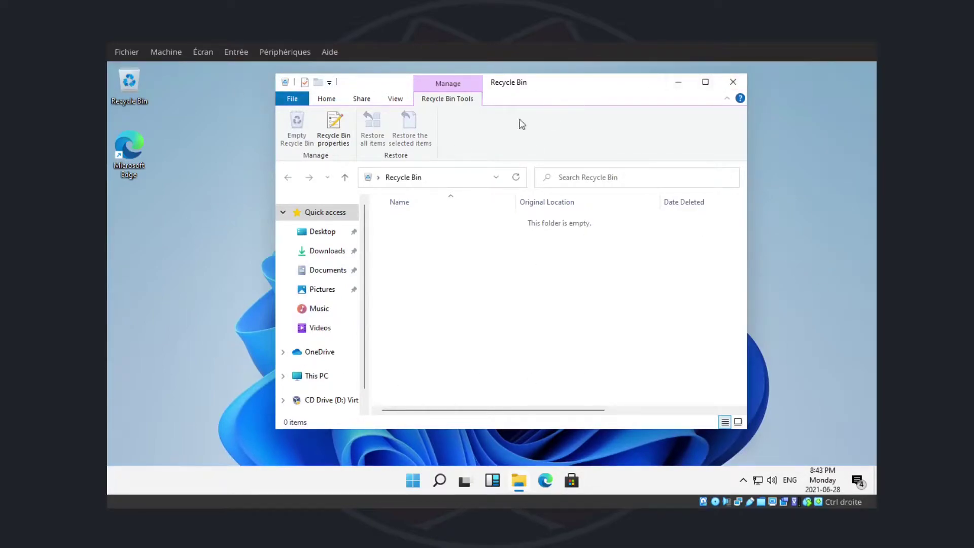
{"action": "left_click_drag", "start_coordinate": [583, 88], "coordinate": [625, 92]}
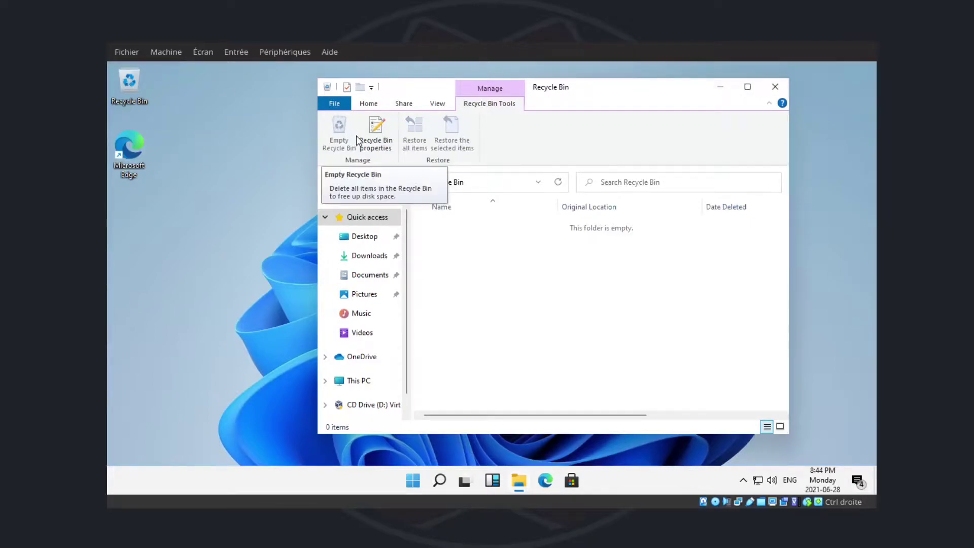
{"action": "double_click", "coordinate": [607, 91]}
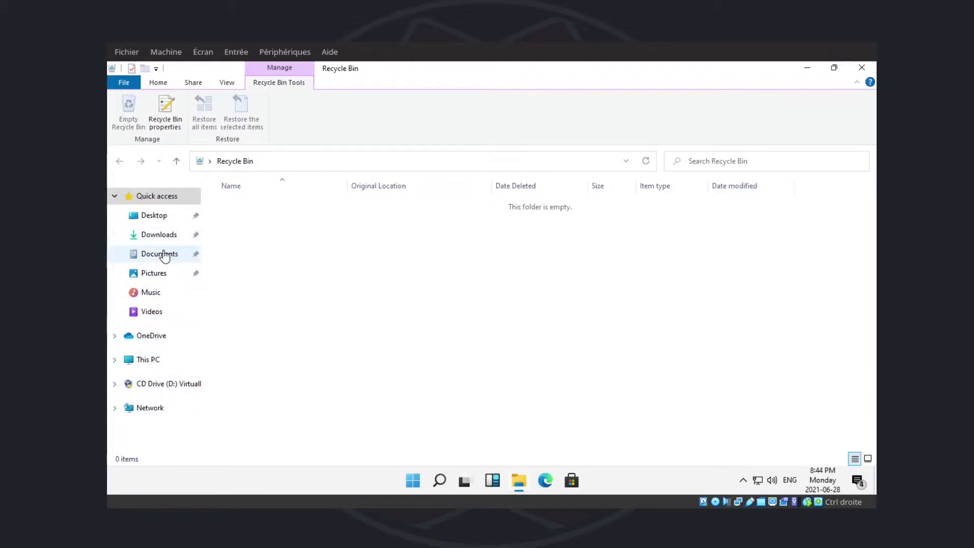
Step: Browse the Desktop, Downloads, Documents and Pictures folders, and close the window
{"action": "left_click", "coordinate": [147, 217]}
{"action": "left_click", "coordinate": [146, 239]}
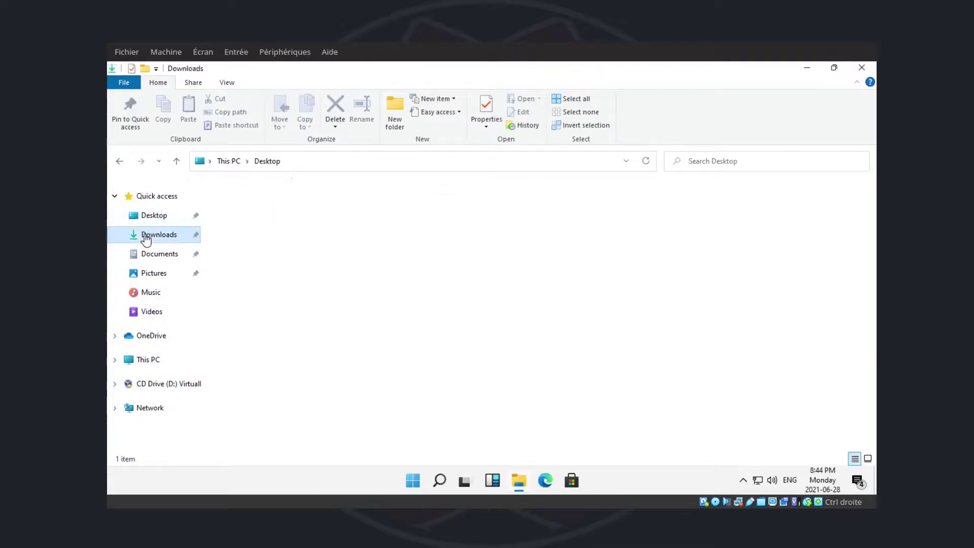
{"action": "left_click", "coordinate": [149, 255]}
{"action": "left_click", "coordinate": [150, 277]}
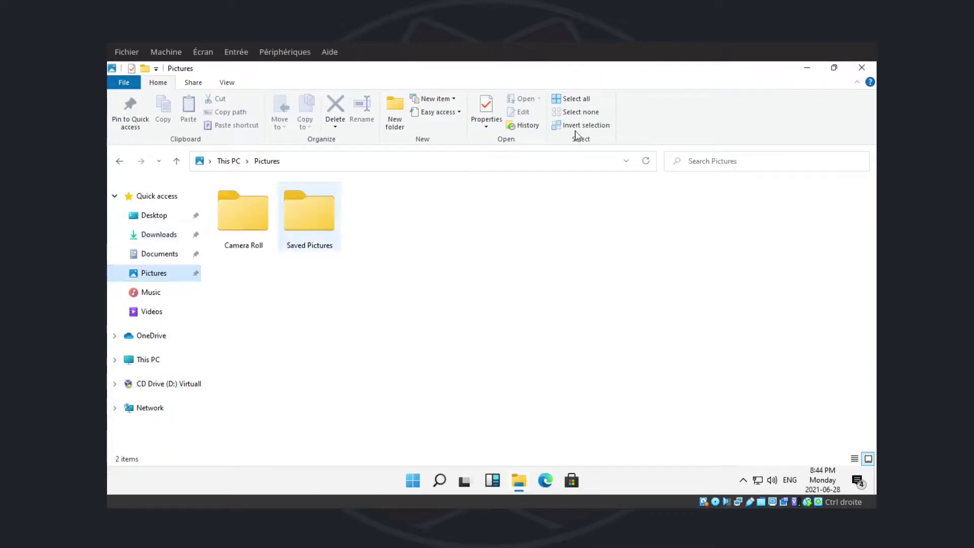
{"action": "left_click", "coordinate": [861, 68]}
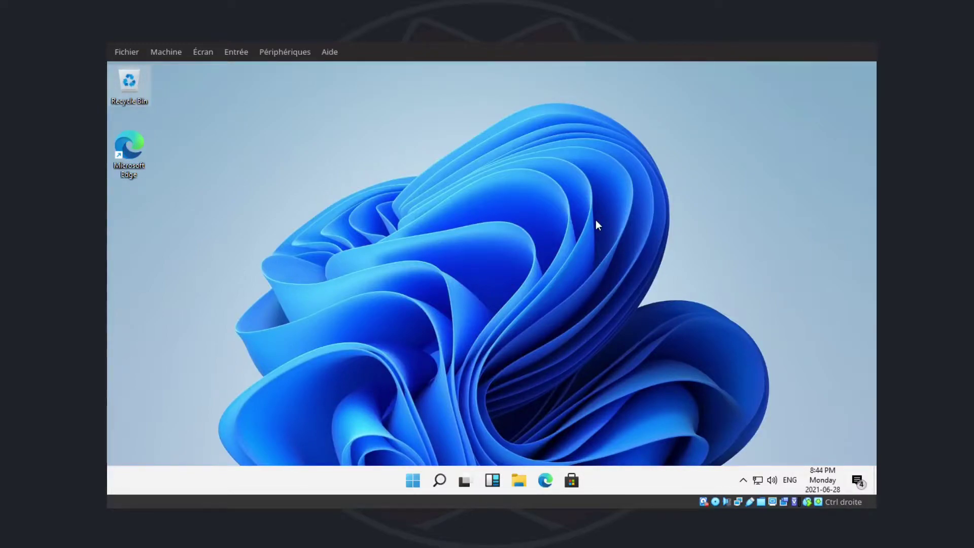
Step: Open Windows Security from the hidden tray icons, expand its list of sections and close it
{"action": "left_click", "coordinate": [743, 480]}
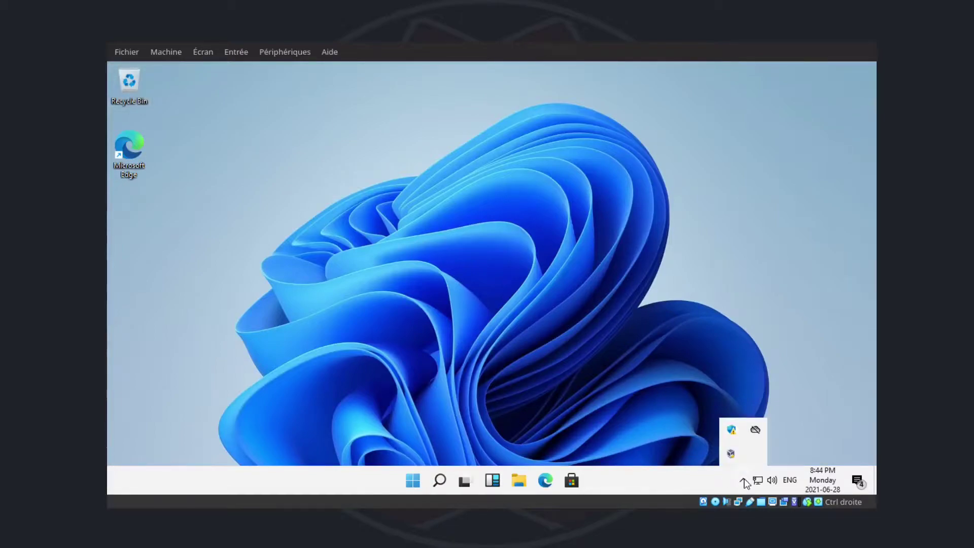
{"action": "left_click", "coordinate": [731, 431]}
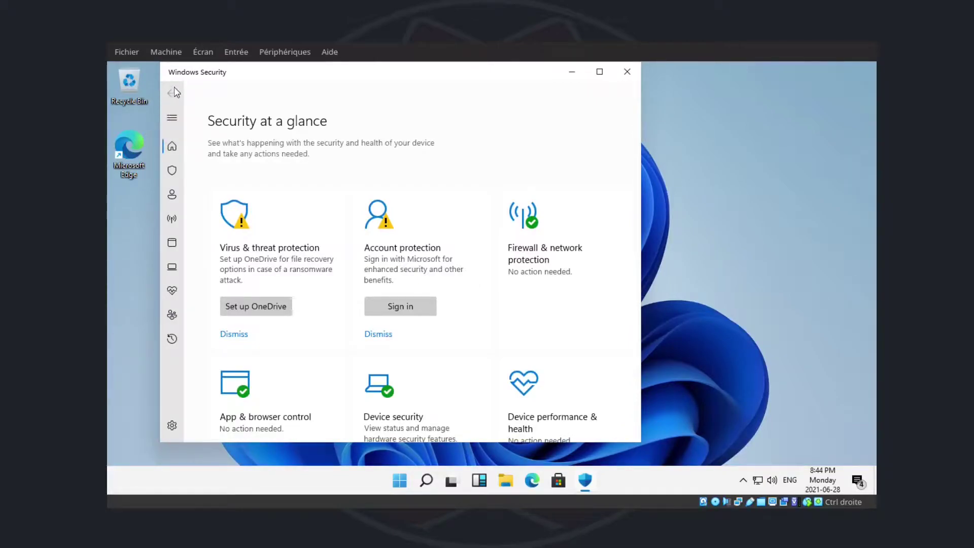
{"action": "left_click", "coordinate": [172, 118]}
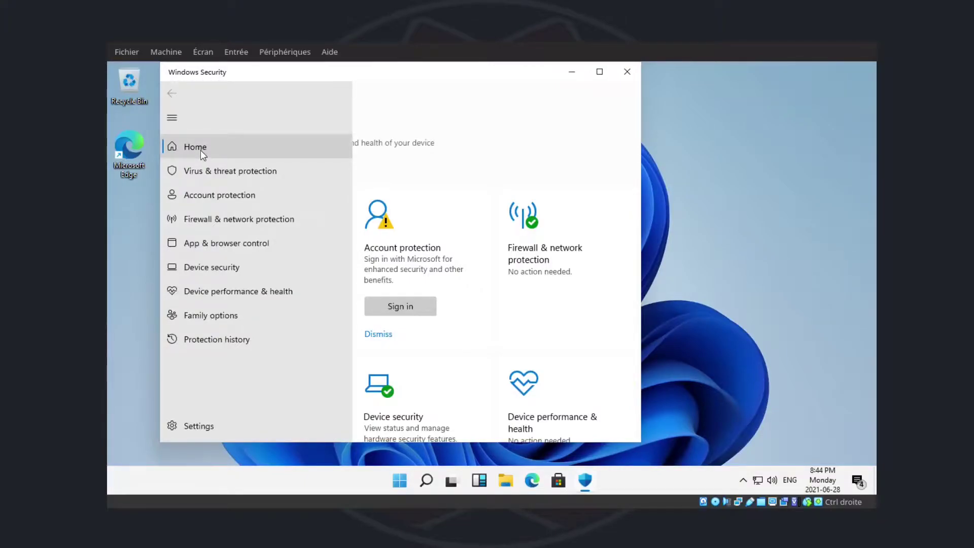
{"action": "left_click", "coordinate": [628, 71]}
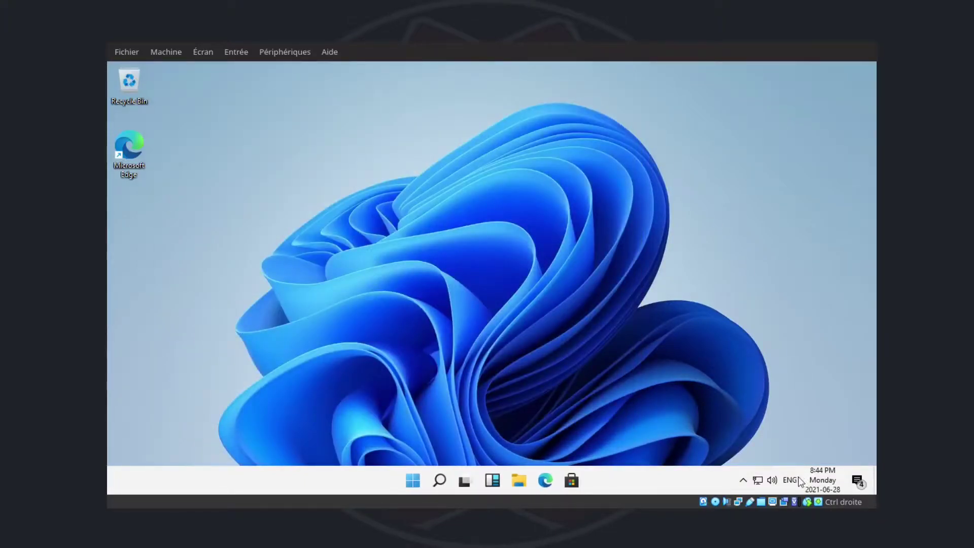
Step: Look at the hidden tray icons and the clock's calendar flyout, dismissing each
{"action": "left_click", "coordinate": [743, 480]}
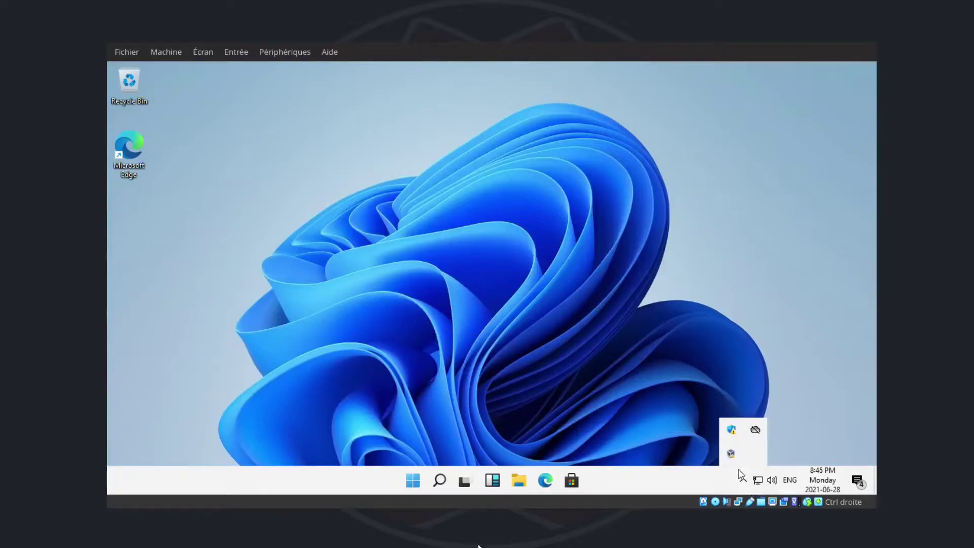
{"action": "left_click", "coordinate": [800, 330]}
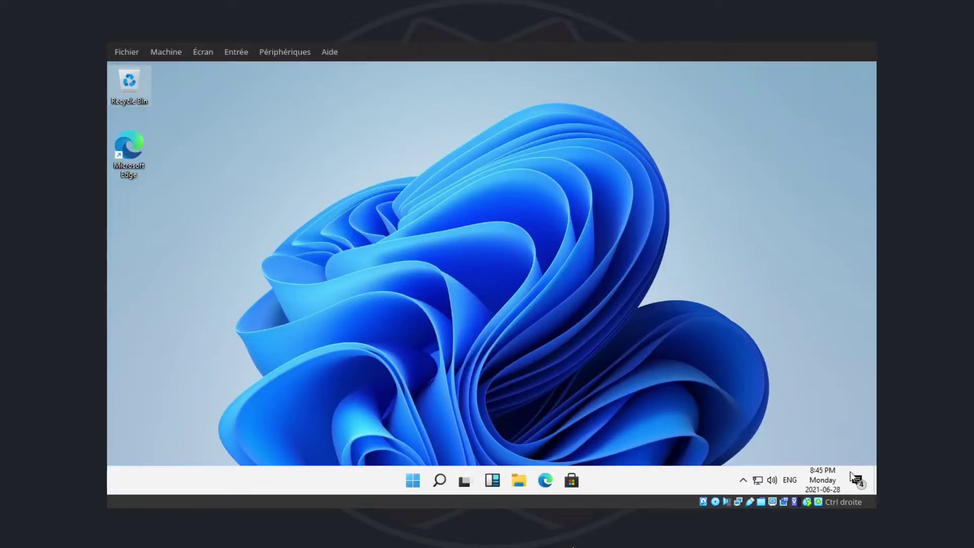
{"action": "left_click", "coordinate": [816, 479]}
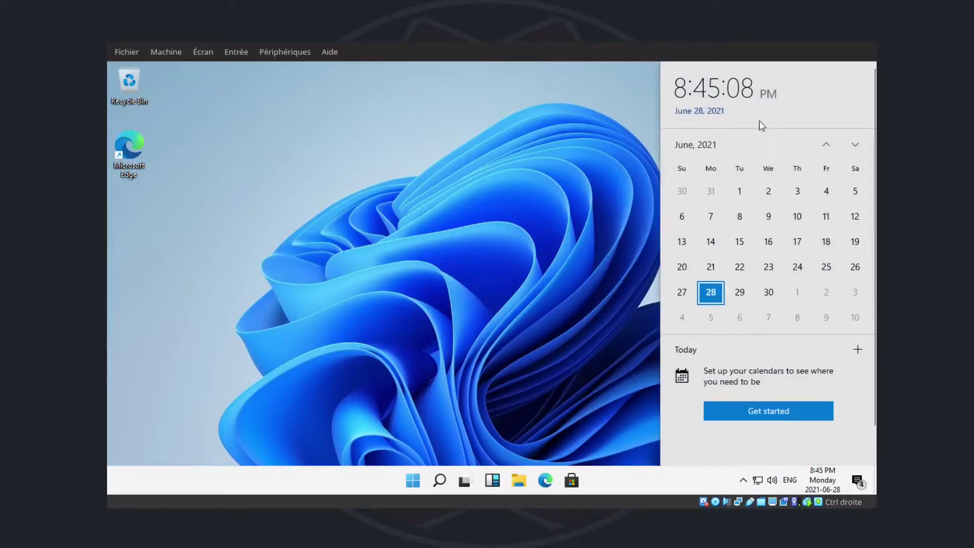
{"action": "left_click", "coordinate": [503, 147]}
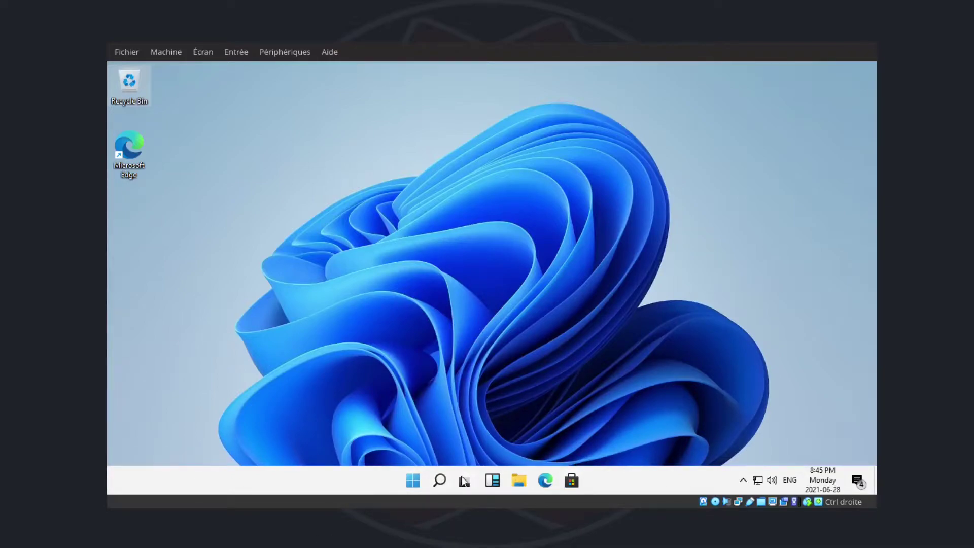
{"action": "left_click", "coordinate": [251, 220]}
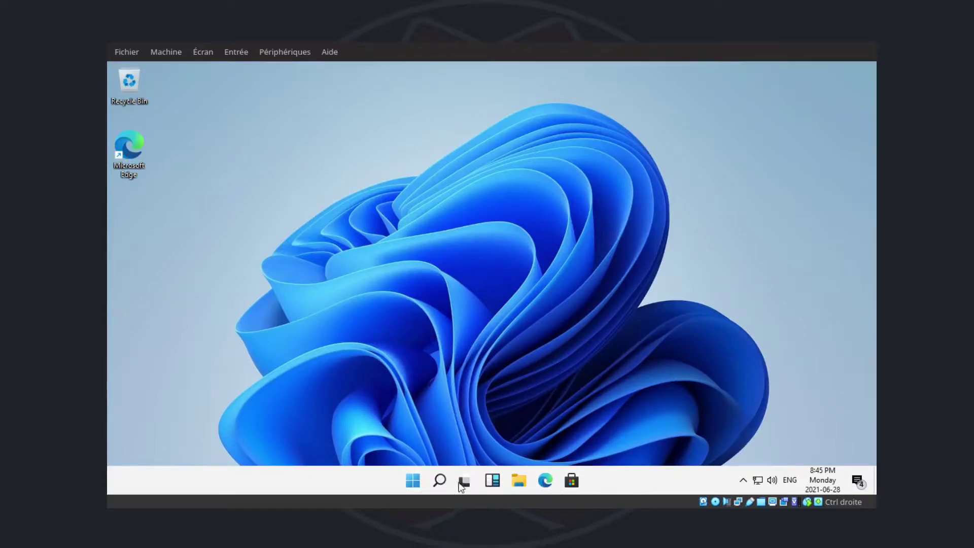
Step: Examine both pages of pinned apps in the Start menu and close it
{"action": "left_click", "coordinate": [414, 481]}
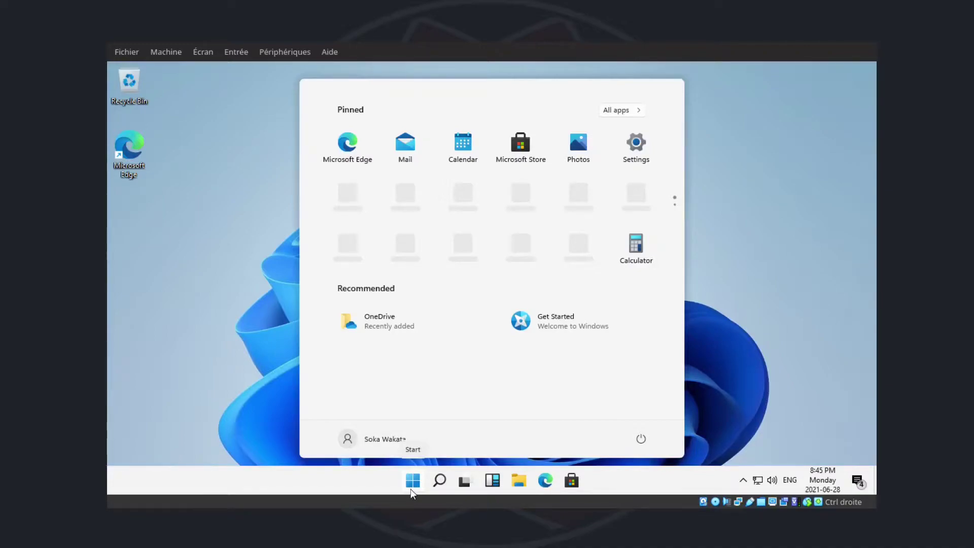
{"action": "scroll", "coordinate": [433, 212], "scroll_direction": "down", "scroll_amount": 1}
{"action": "scroll", "coordinate": [434, 212], "scroll_direction": "up", "scroll_amount": 1}
{"action": "scroll", "coordinate": [349, 200], "scroll_direction": "down", "scroll_amount": 1}
{"action": "scroll", "coordinate": [349, 200], "scroll_direction": "up", "scroll_amount": 1}
{"action": "left_click", "coordinate": [778, 274]}
{"action": "left_click", "coordinate": [413, 481]}
{"action": "scroll", "coordinate": [434, 219], "scroll_direction": "down", "scroll_amount": 1}
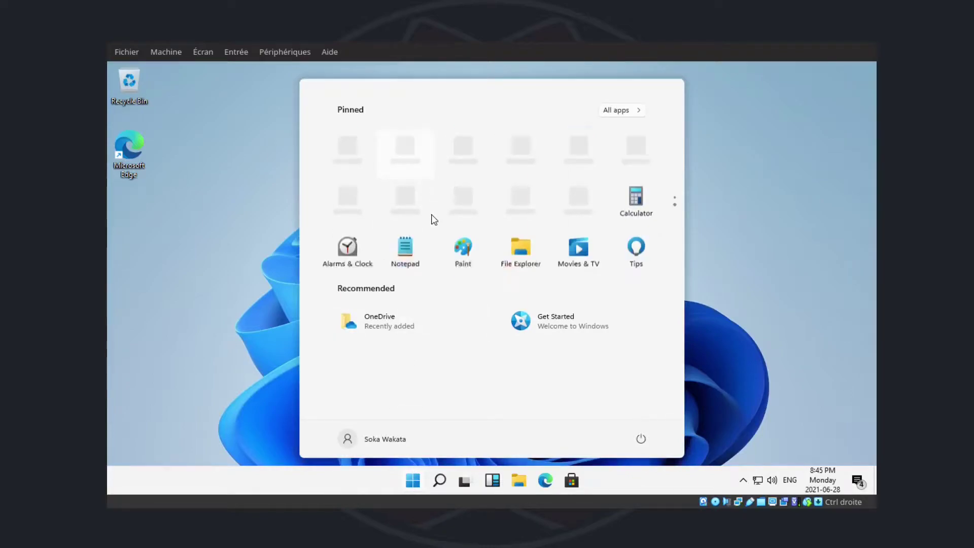
{"action": "scroll", "coordinate": [434, 219], "scroll_direction": "up", "scroll_amount": 1}
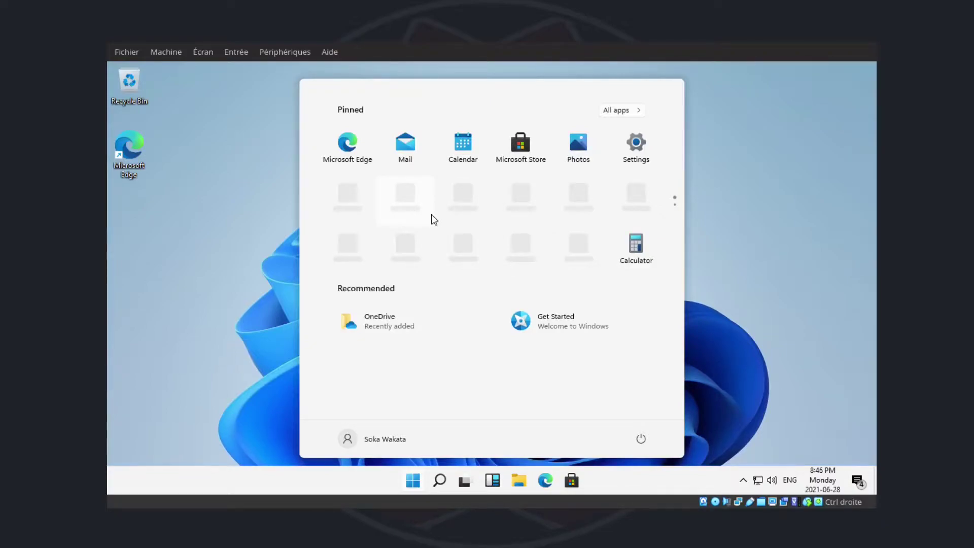
{"action": "left_click", "coordinate": [755, 178]}
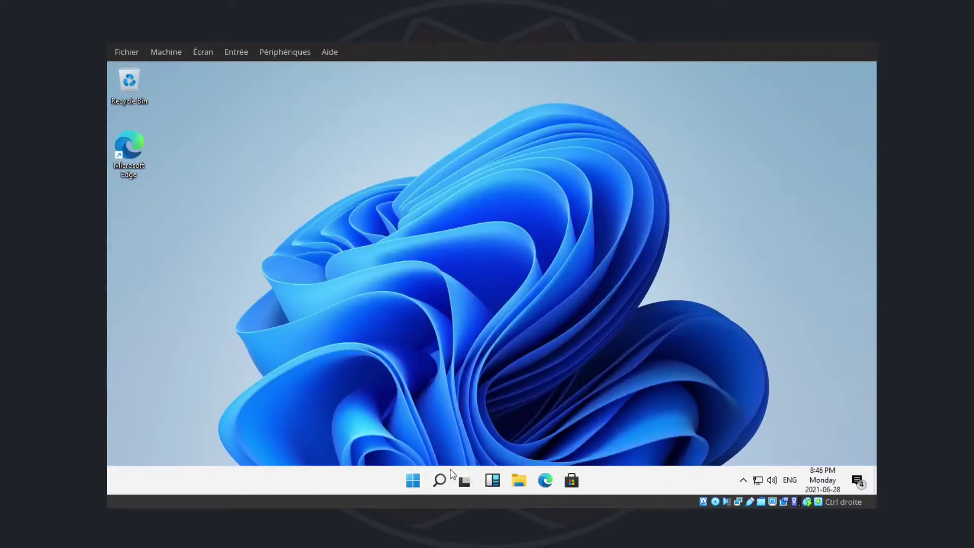
Step: Open and close the Windows search panel repeatedly to examine its layout and animation
{"action": "left_click", "coordinate": [441, 480]}
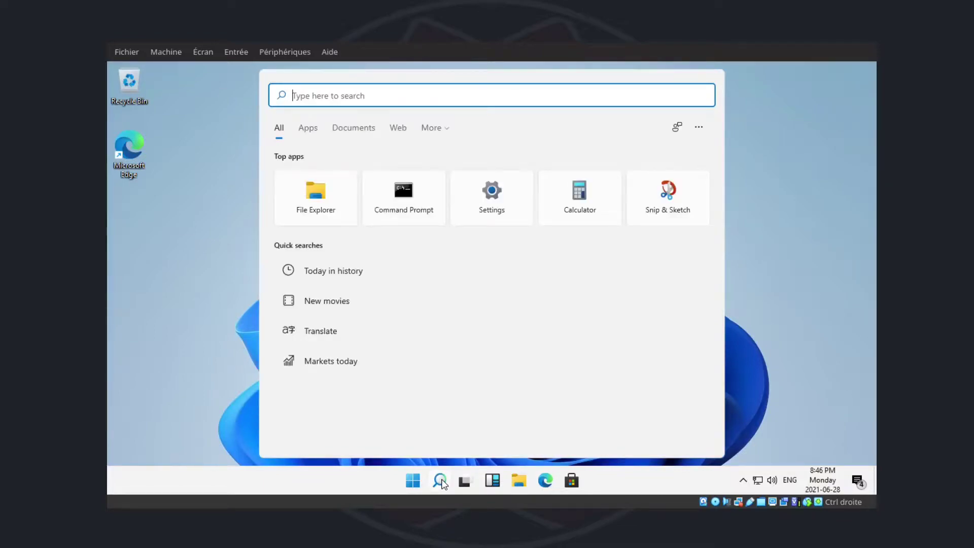
{"action": "left_click", "coordinate": [818, 150]}
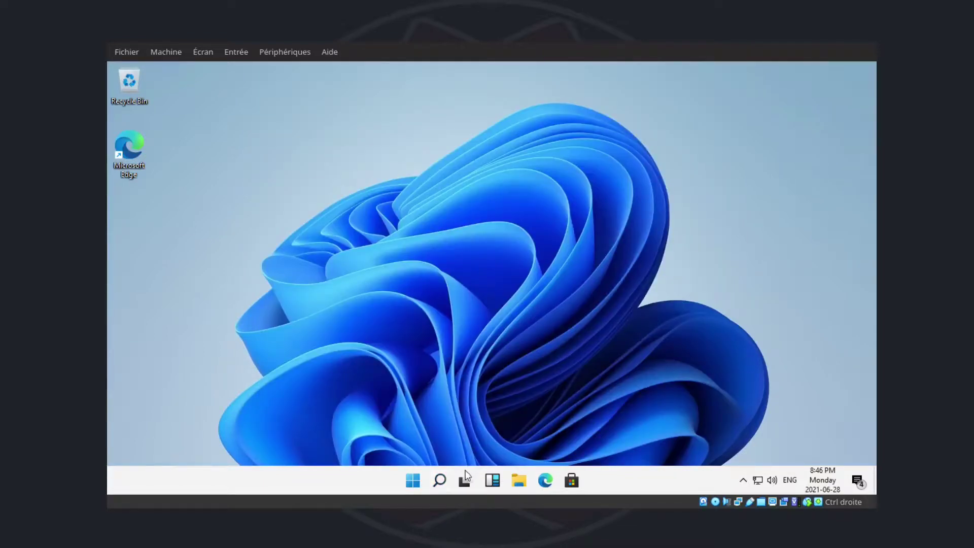
{"action": "left_click", "coordinate": [441, 480]}
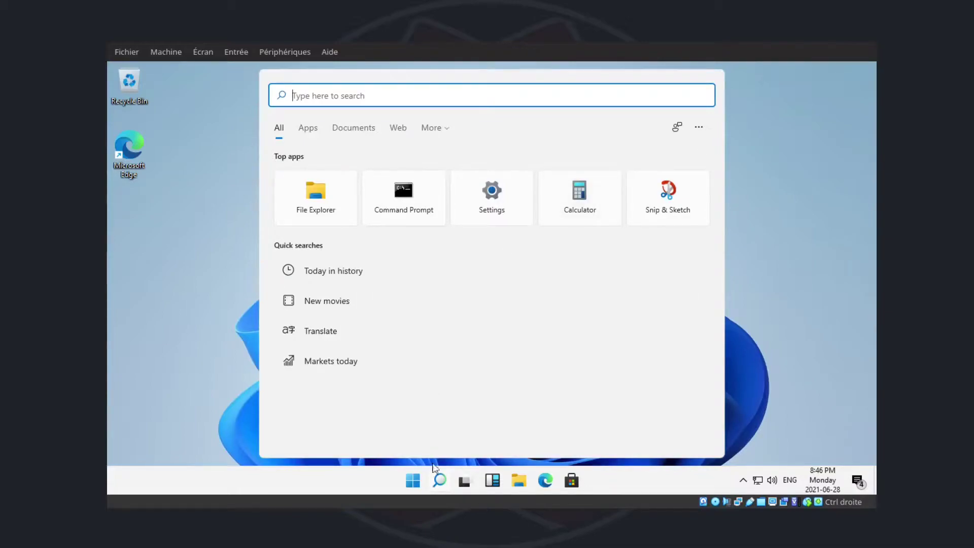
{"action": "left_click", "coordinate": [440, 481]}
{"action": "left_click", "coordinate": [444, 483]}
{"action": "left_click", "coordinate": [441, 479]}
{"action": "left_click", "coordinate": [440, 480]}
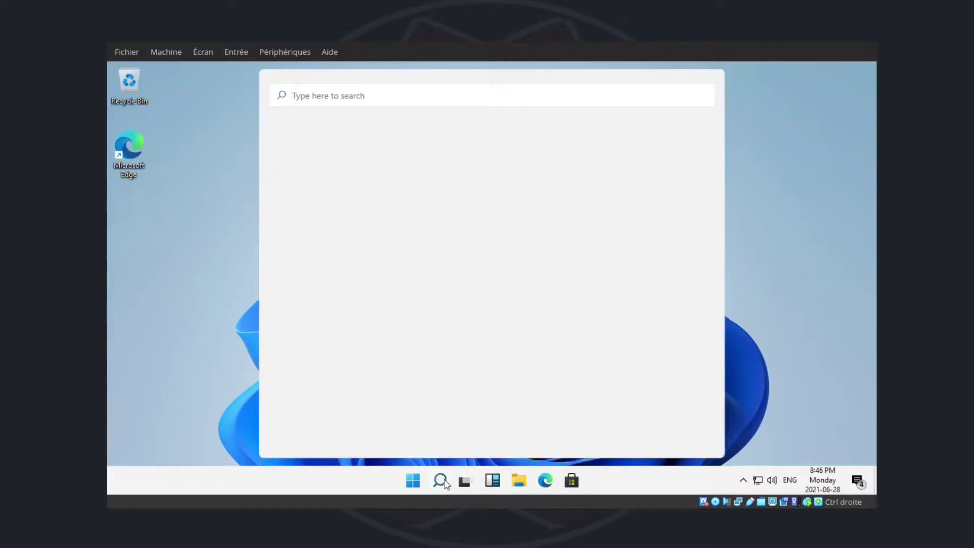
{"action": "left_click", "coordinate": [444, 480]}
{"action": "left_click", "coordinate": [443, 480]}
{"action": "left_click", "coordinate": [443, 479]}
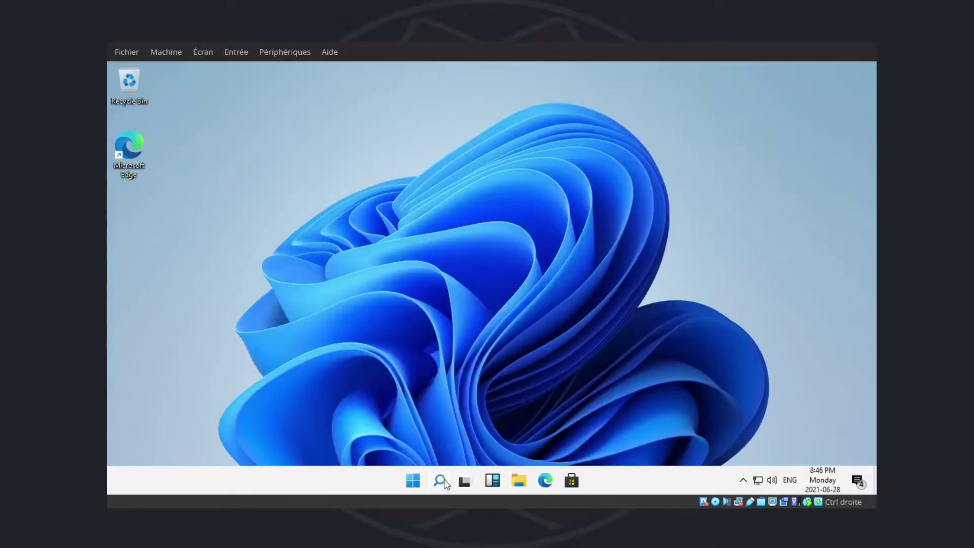
Step: View the virtual desktops in Task View twice, returning to Desktop 1 each time
{"action": "left_click", "coordinate": [466, 481]}
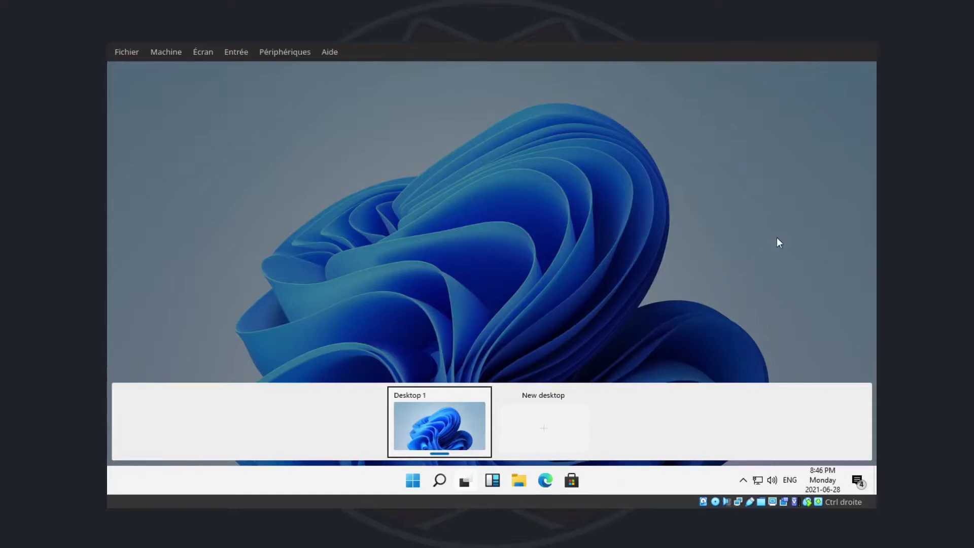
{"action": "left_click", "coordinate": [721, 248]}
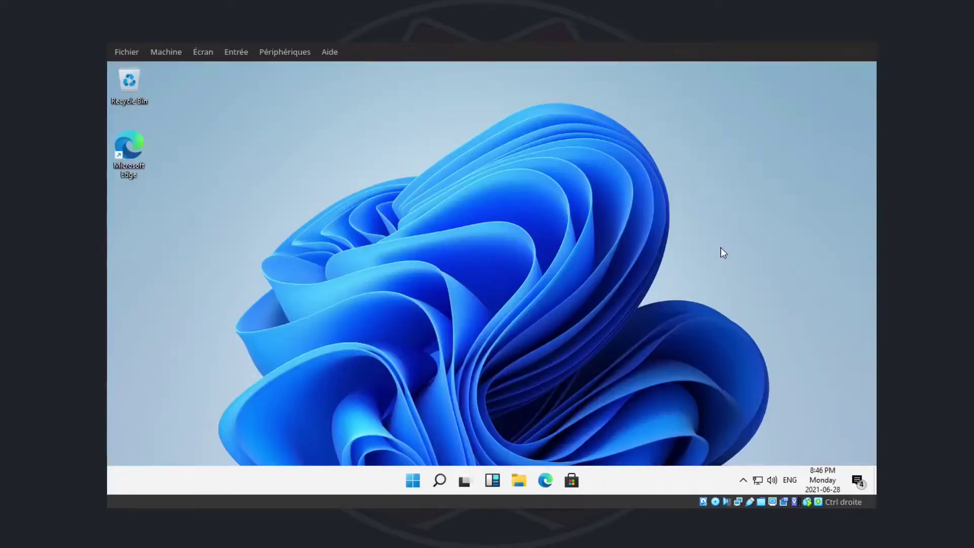
{"action": "left_click", "coordinate": [464, 482]}
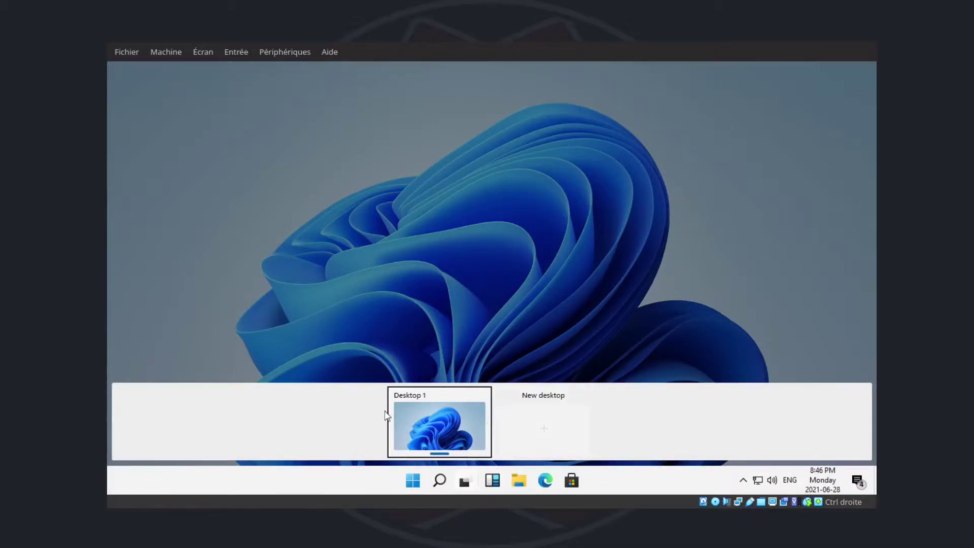
{"action": "left_click", "coordinate": [750, 180]}
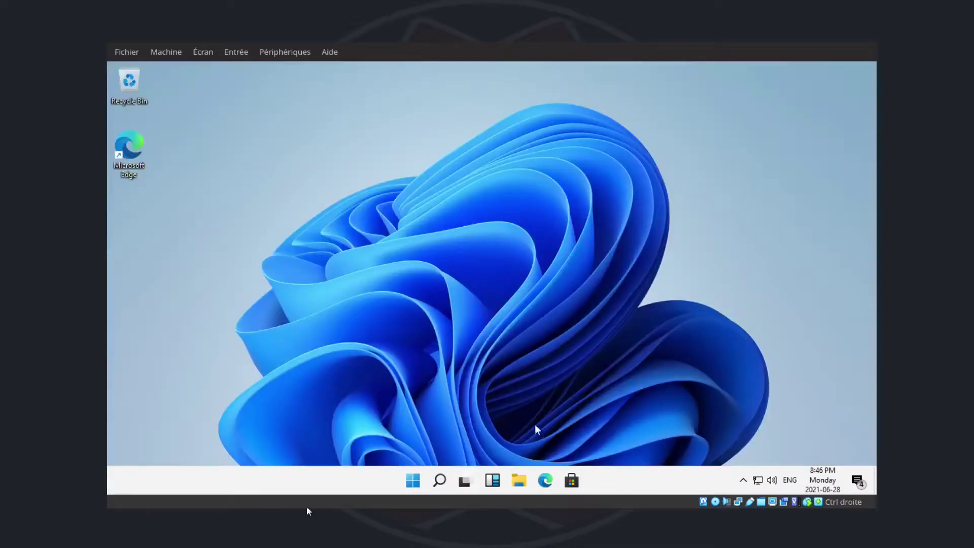
Step: Look at the Windows Dashboard widgets pane and File Explorer's Quick access page, dismissing each
{"action": "left_click", "coordinate": [493, 481]}
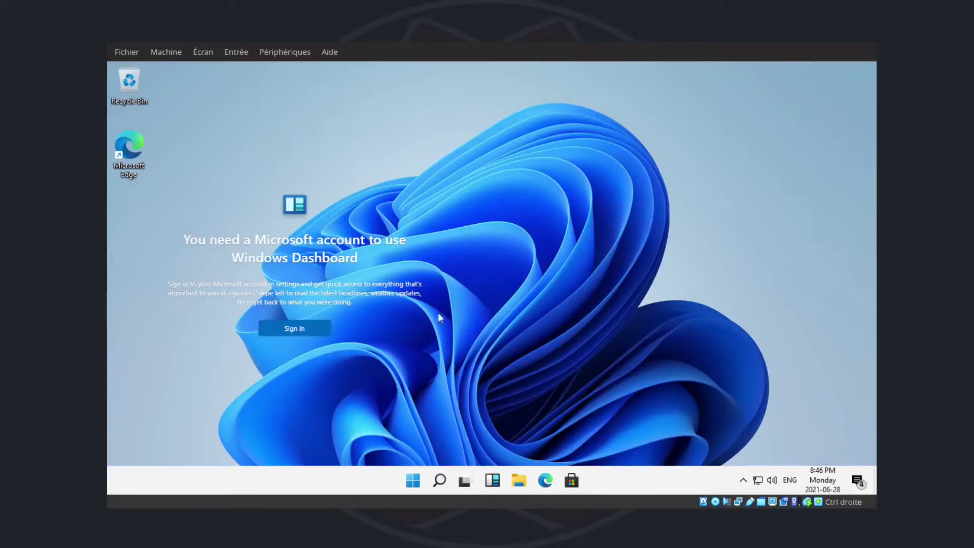
{"action": "left_click", "coordinate": [789, 187]}
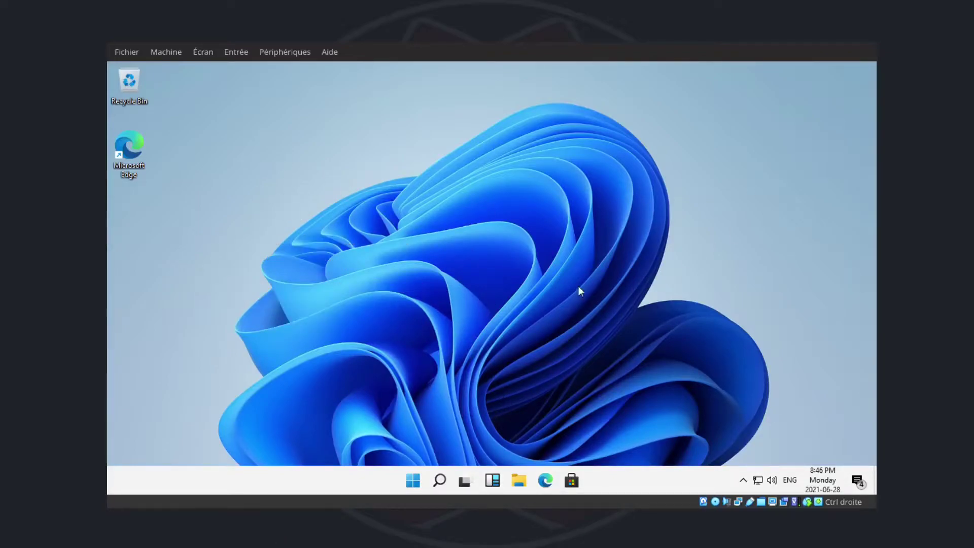
{"action": "left_click", "coordinate": [520, 482]}
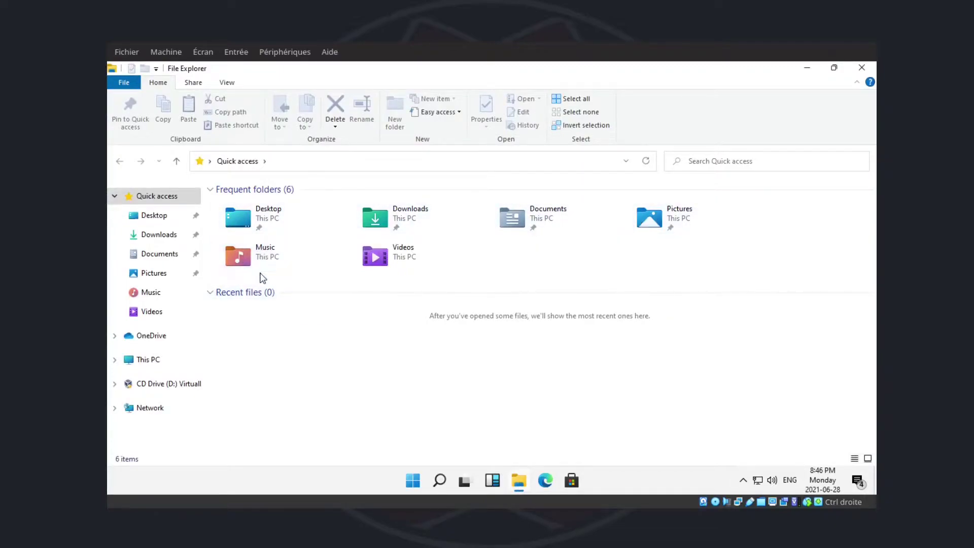
{"action": "left_click", "coordinate": [862, 68]}
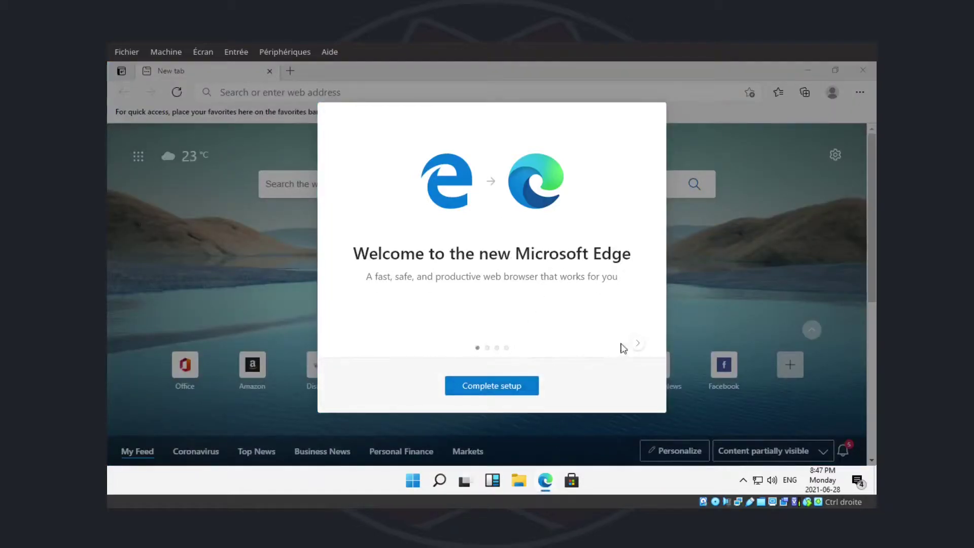
Step: Page through the Microsoft Edge welcome slides to Get Rewarded and proceed to complete the setup
{"action": "left_click", "coordinate": [639, 344]}
{"action": "left_click", "coordinate": [640, 344]}
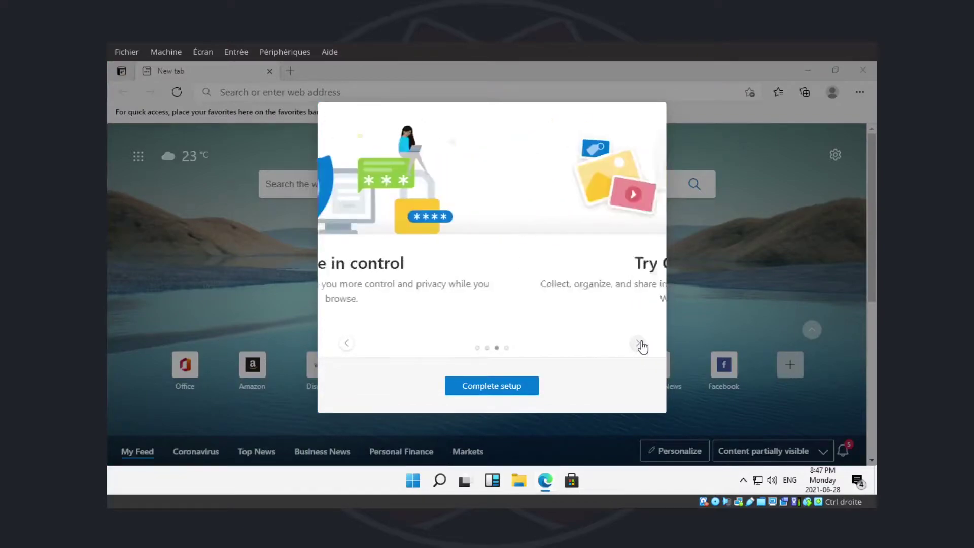
{"action": "left_click", "coordinate": [639, 345]}
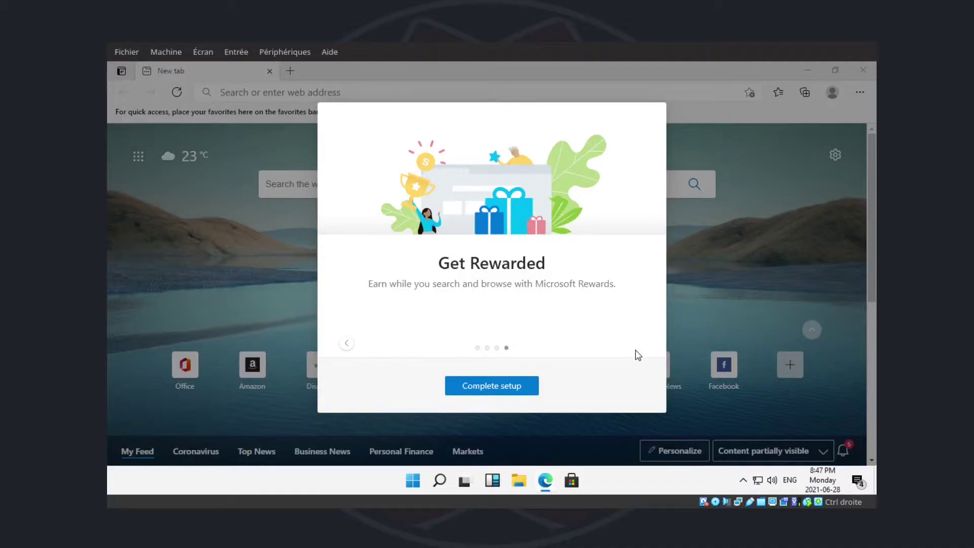
{"action": "left_click", "coordinate": [511, 388]}
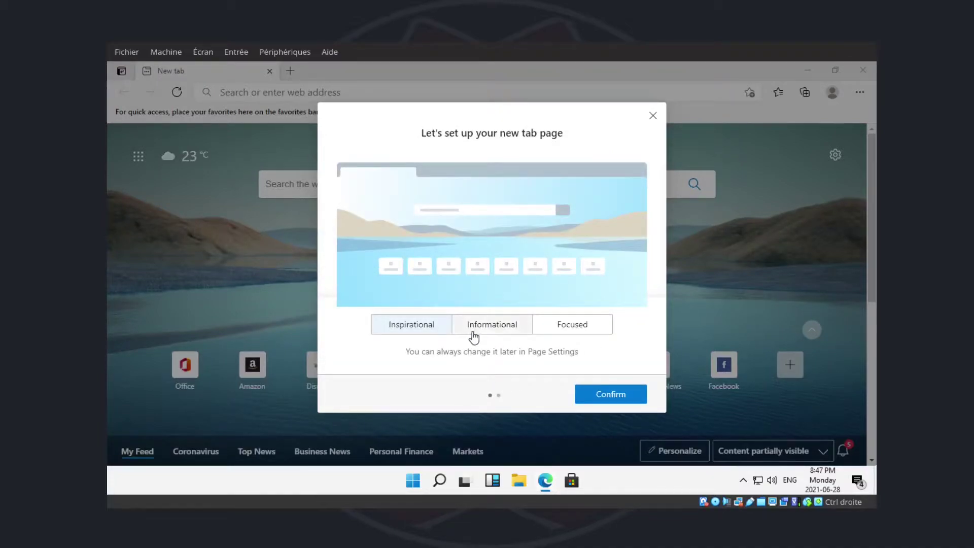
Step: Preview the new tab page layouts, confirm the Inspirational layout and continue without signing in
{"action": "left_click", "coordinate": [488, 333]}
{"action": "left_click", "coordinate": [577, 330]}
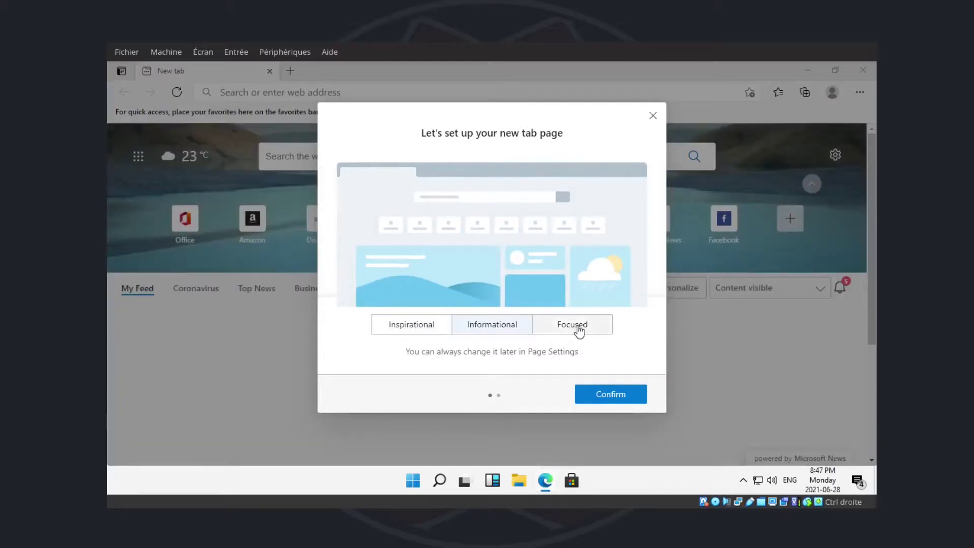
{"action": "left_click", "coordinate": [437, 331]}
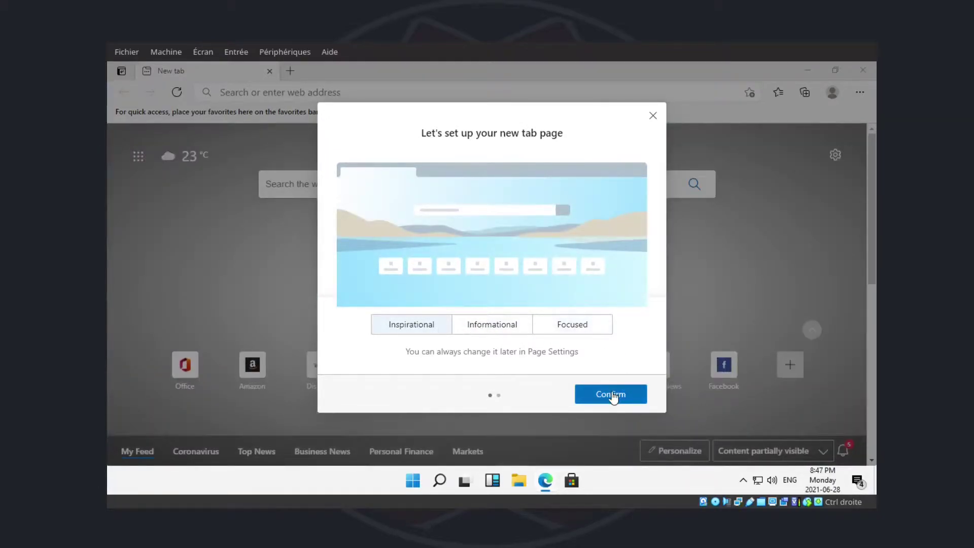
{"action": "left_click", "coordinate": [611, 394]}
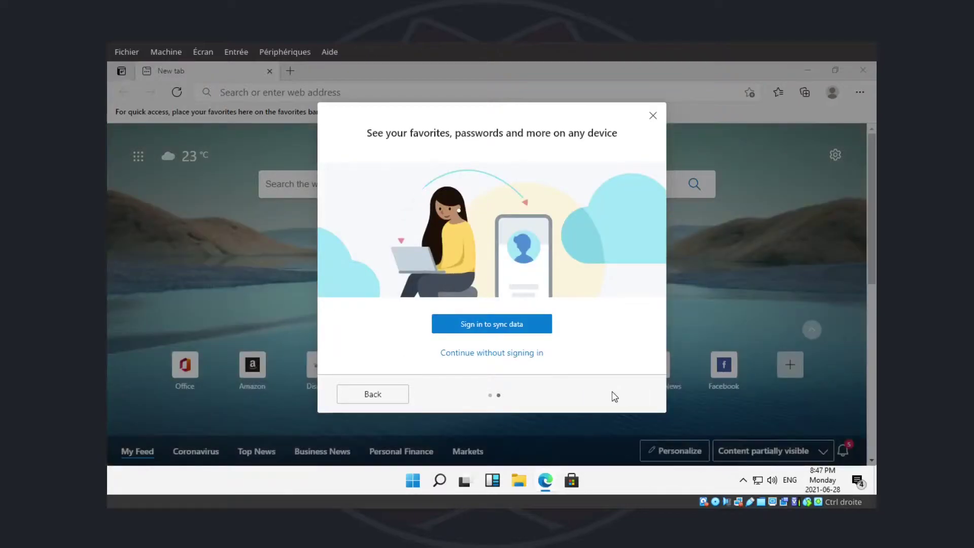
{"action": "left_click", "coordinate": [516, 357]}
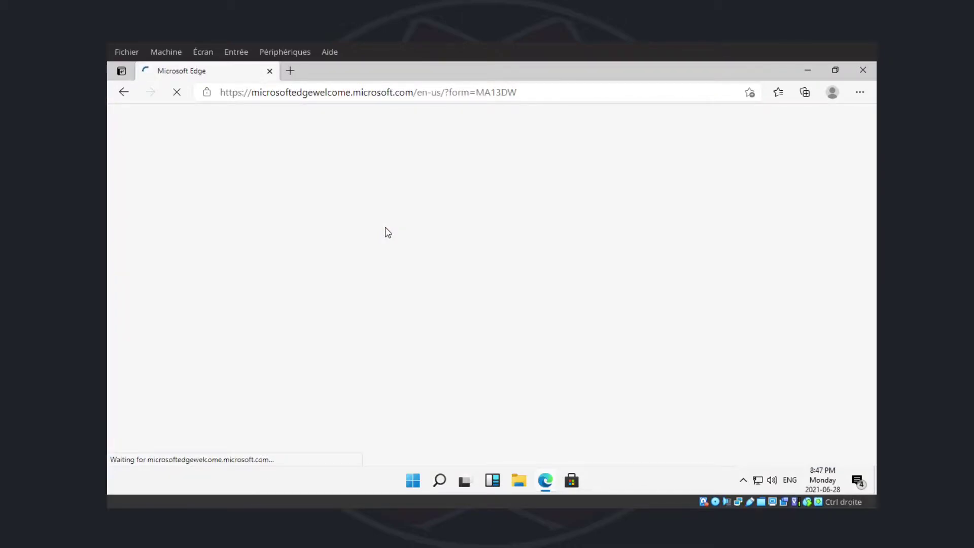
Step: Load sokawakata.com in the browser and dismiss the offer to translate the page from French
{"action": "left_click", "coordinate": [417, 94]}
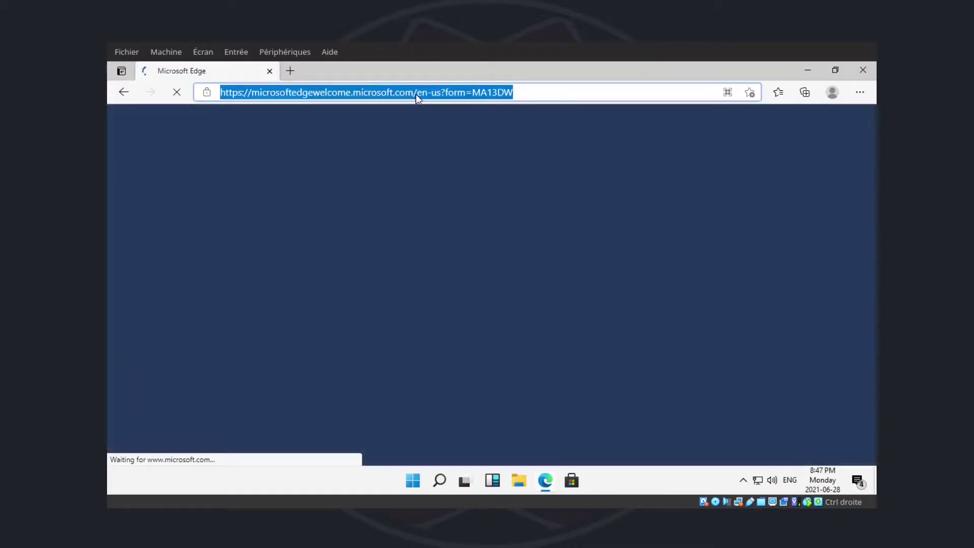
{"action": "type", "text": "sokaw"}
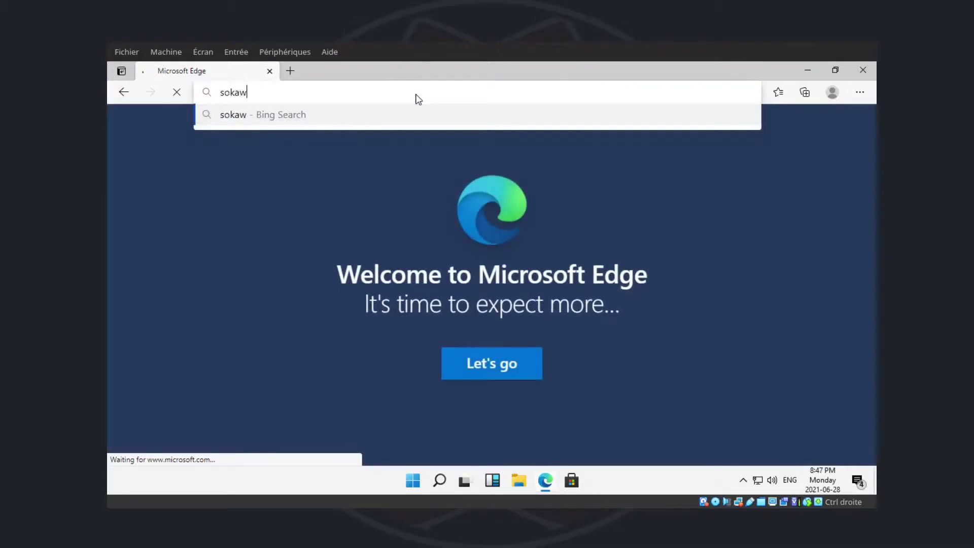
{"action": "type", "text": "akata.com"}
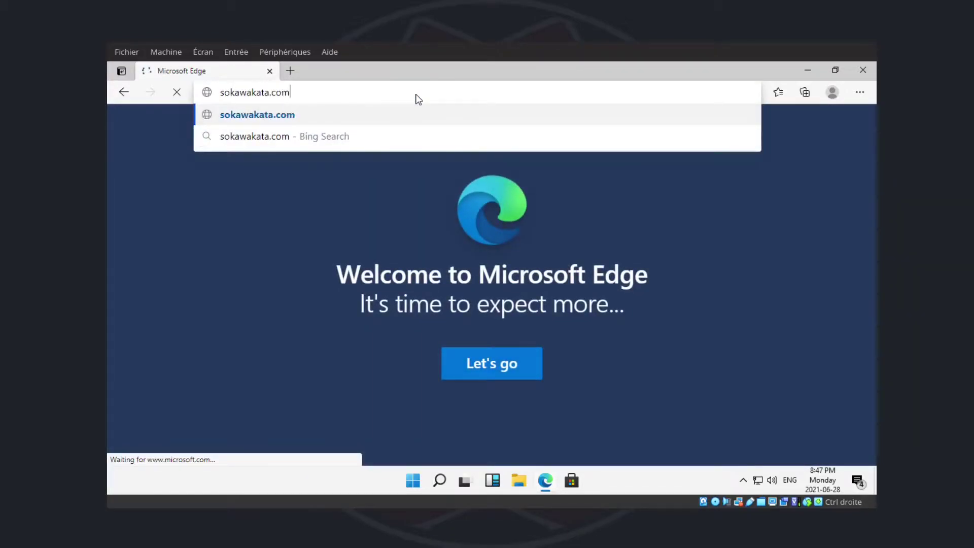
{"action": "key", "text": "Return"}
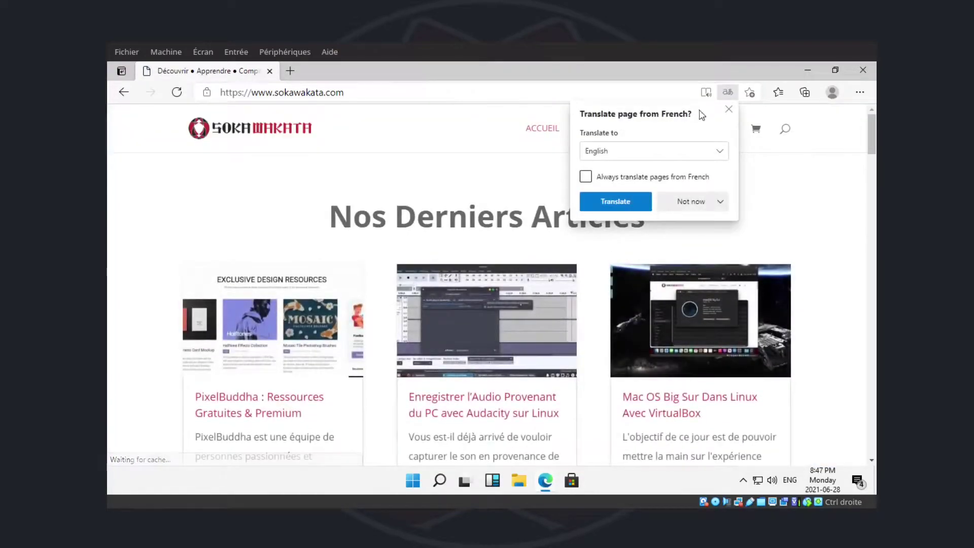
{"action": "left_click", "coordinate": [728, 109]}
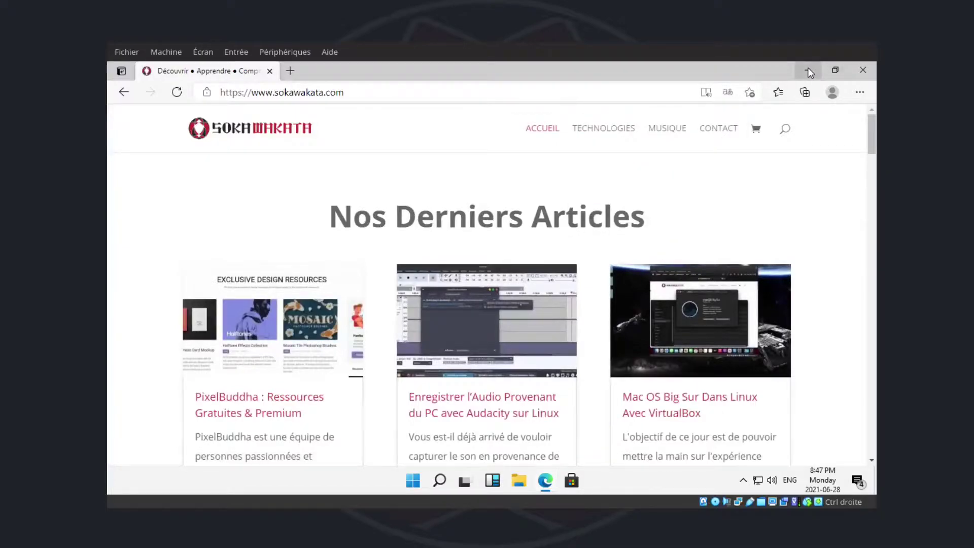
Step: Look through the sections of the Soka Wakata home page and minimize the browser
{"action": "scroll", "coordinate": [429, 302], "scroll_direction": "down", "scroll_amount": 20}
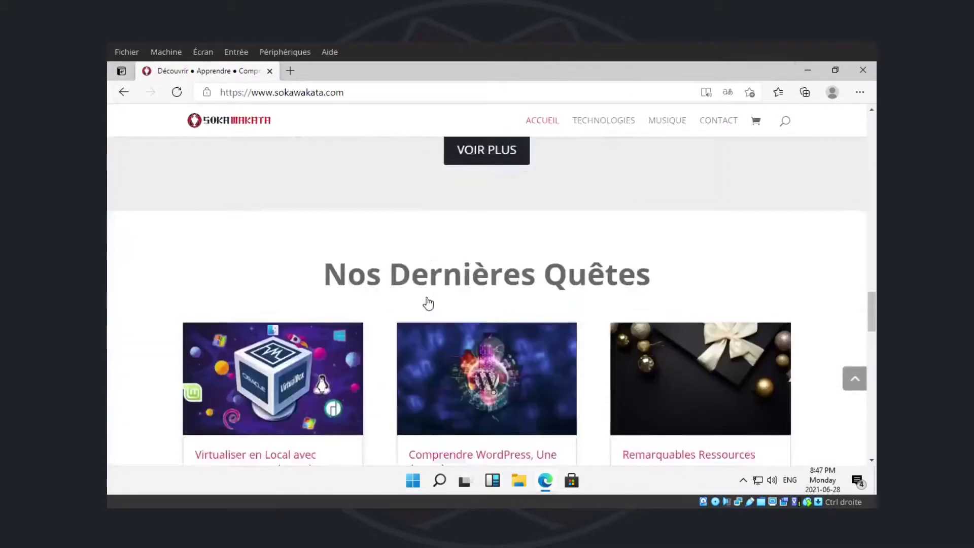
{"action": "scroll", "coordinate": [429, 302], "scroll_direction": "down", "scroll_amount": 15}
{"action": "scroll", "coordinate": [429, 302], "scroll_direction": "up", "scroll_amount": 5}
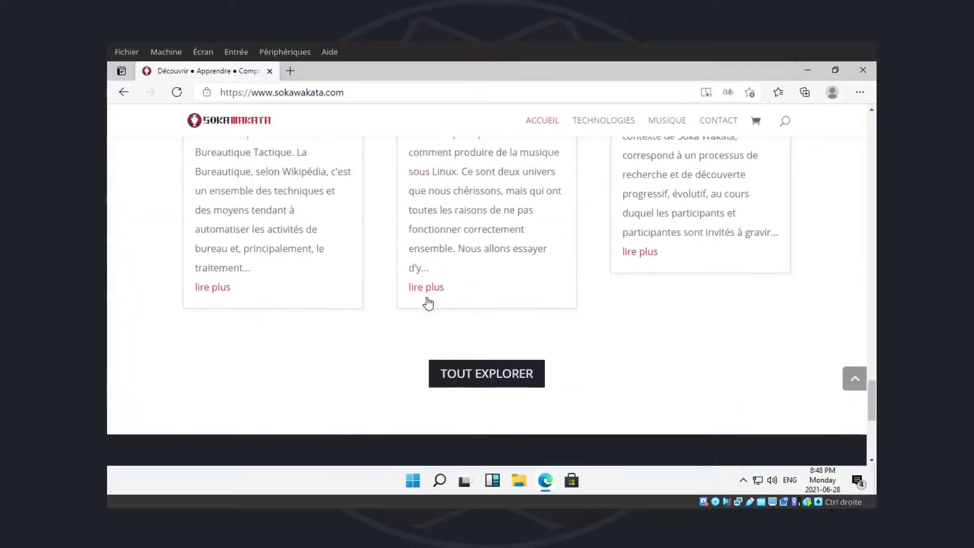
{"action": "scroll", "coordinate": [429, 303], "scroll_direction": "up", "scroll_amount": 8}
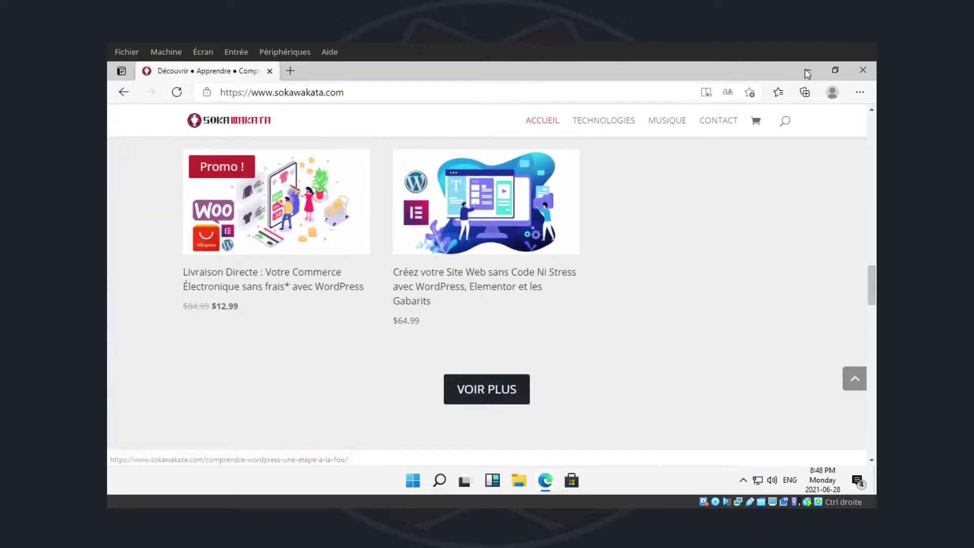
{"action": "left_click", "coordinate": [807, 70]}
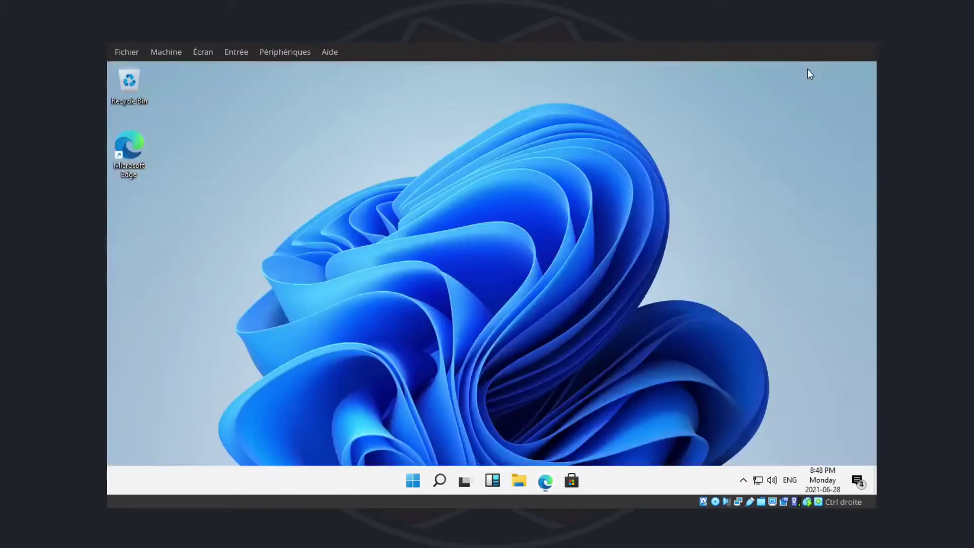
Step: Open Microsoft Store, move its window toward the middle of the desktop and maximize it
{"action": "left_click", "coordinate": [571, 483]}
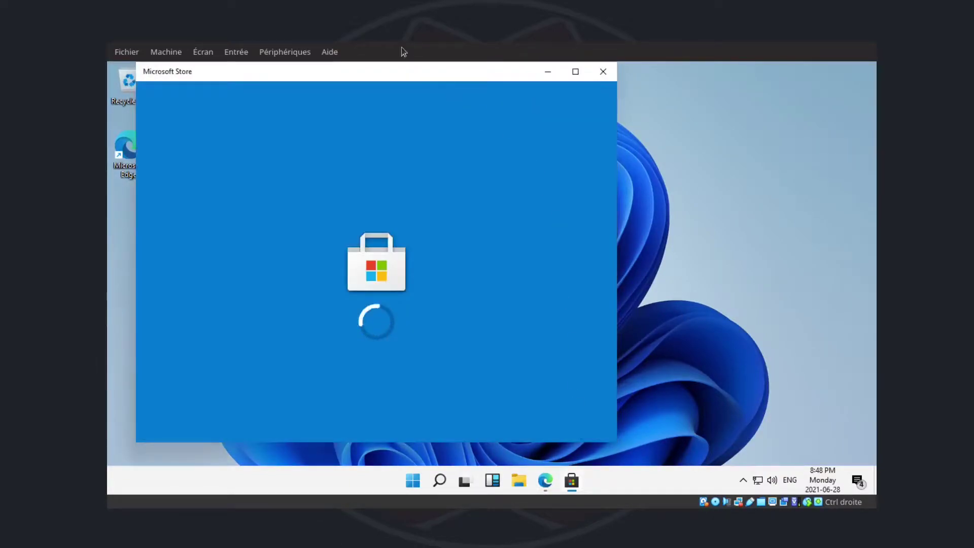
{"action": "left_click_drag", "start_coordinate": [349, 76], "coordinate": [462, 89]}
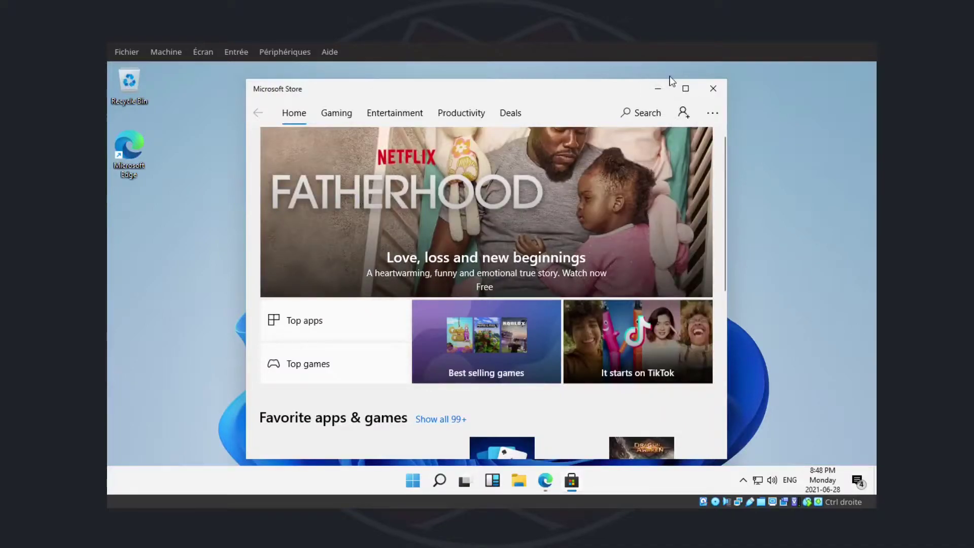
{"action": "left_click", "coordinate": [692, 87]}
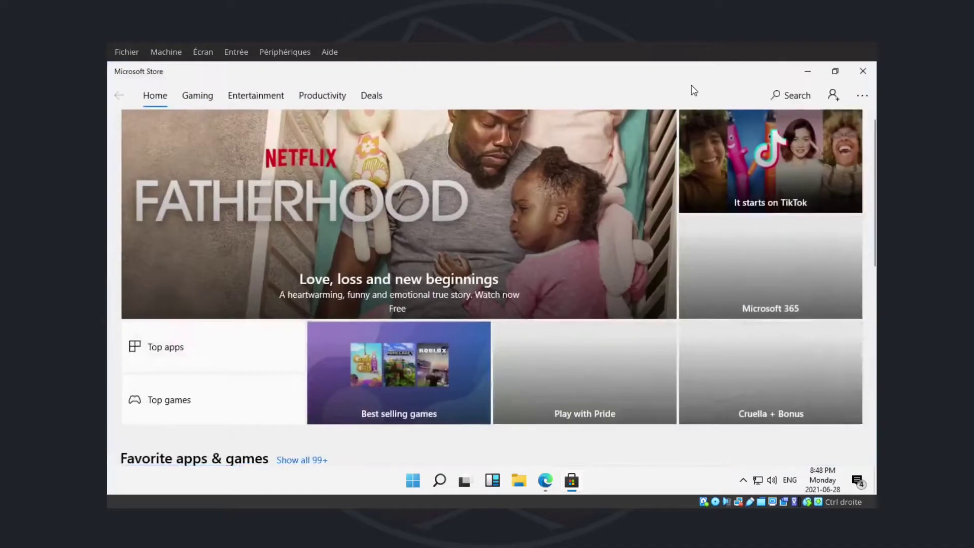
Step: Examine the featured, favorite, popular and free apps on the Store's Home page and minimize the Store
{"action": "scroll", "coordinate": [422, 163], "scroll_direction": "down", "scroll_amount": 5}
{"action": "scroll", "coordinate": [421, 163], "scroll_direction": "up", "scroll_amount": 5}
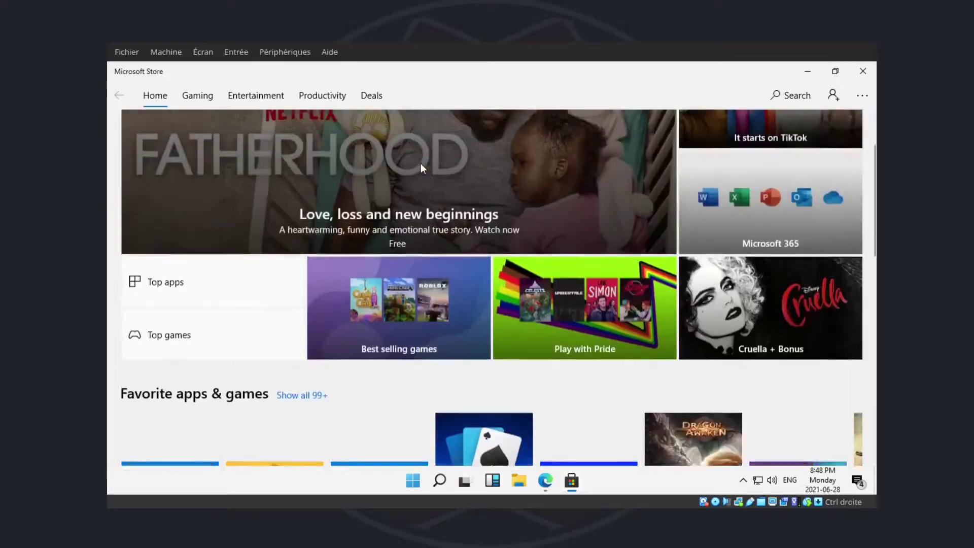
{"action": "scroll", "coordinate": [422, 164], "scroll_direction": "down", "scroll_amount": 6}
{"action": "scroll", "coordinate": [421, 163], "scroll_direction": "down", "scroll_amount": 10}
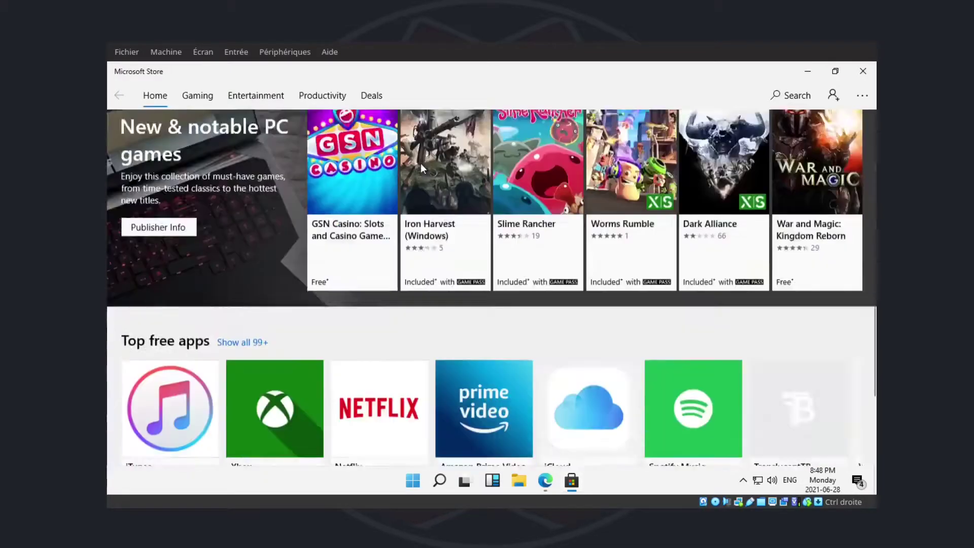
{"action": "scroll", "coordinate": [421, 163], "scroll_direction": "up", "scroll_amount": 7}
{"action": "scroll", "coordinate": [421, 163], "scroll_direction": "up", "scroll_amount": 5}
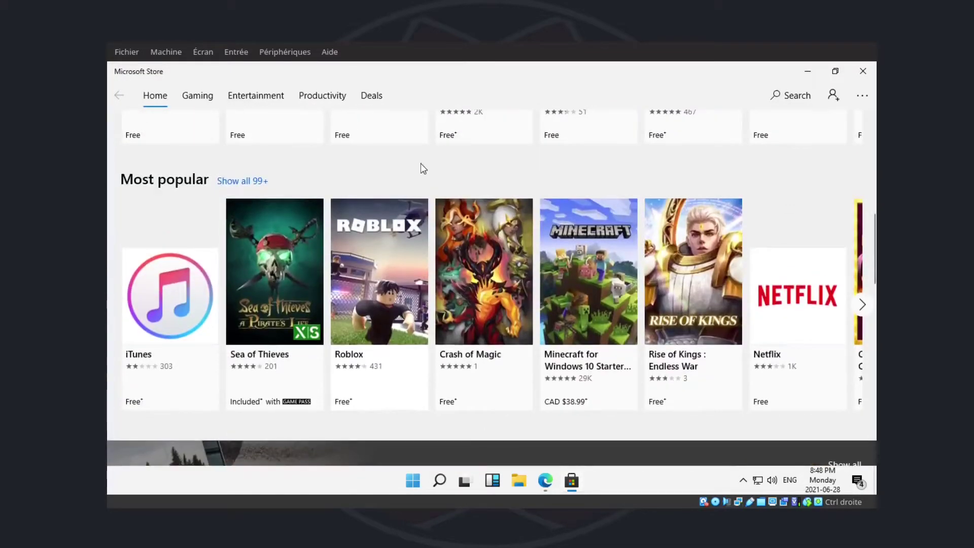
{"action": "scroll", "coordinate": [421, 164], "scroll_direction": "down", "scroll_amount": 2}
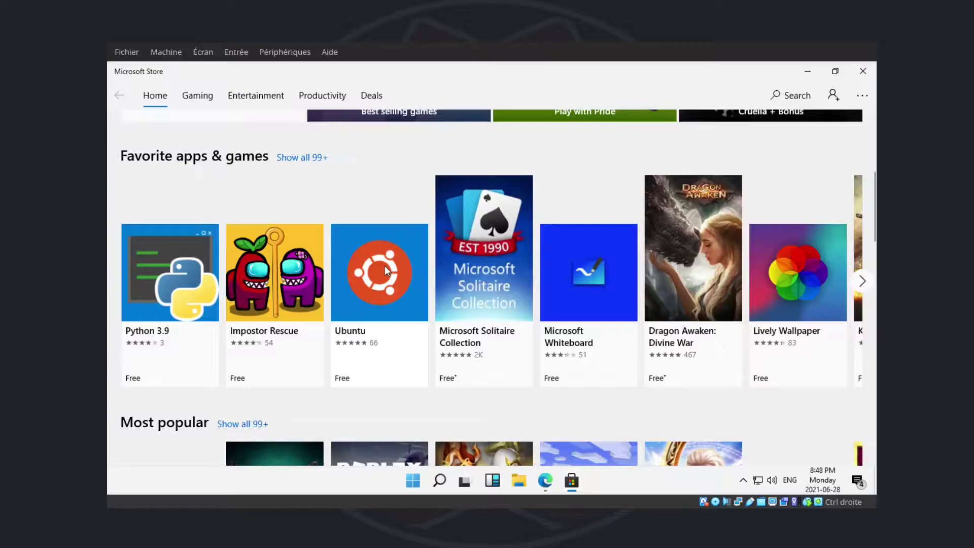
{"action": "scroll", "coordinate": [385, 266], "scroll_direction": "up", "scroll_amount": 5}
{"action": "scroll", "coordinate": [384, 266], "scroll_direction": "down", "scroll_amount": 1}
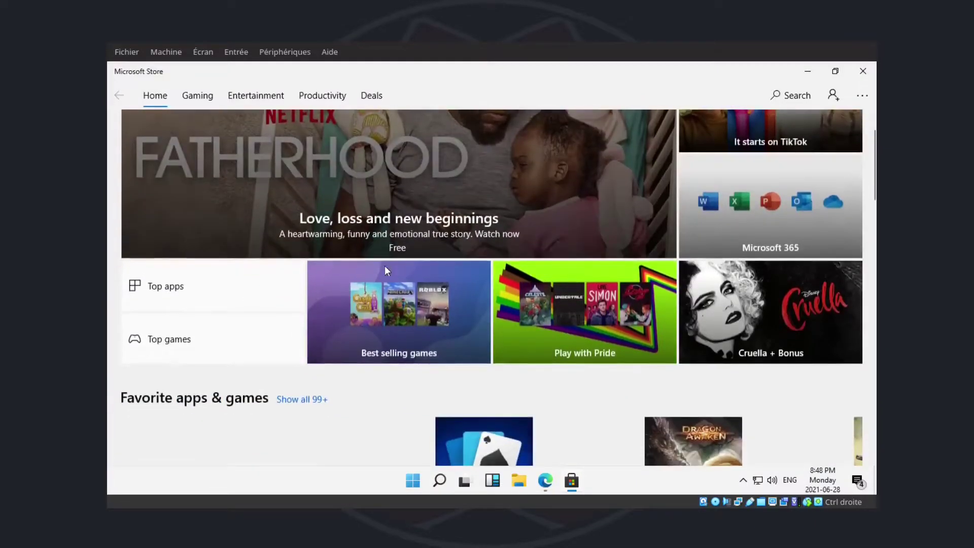
{"action": "left_click", "coordinate": [811, 71]}
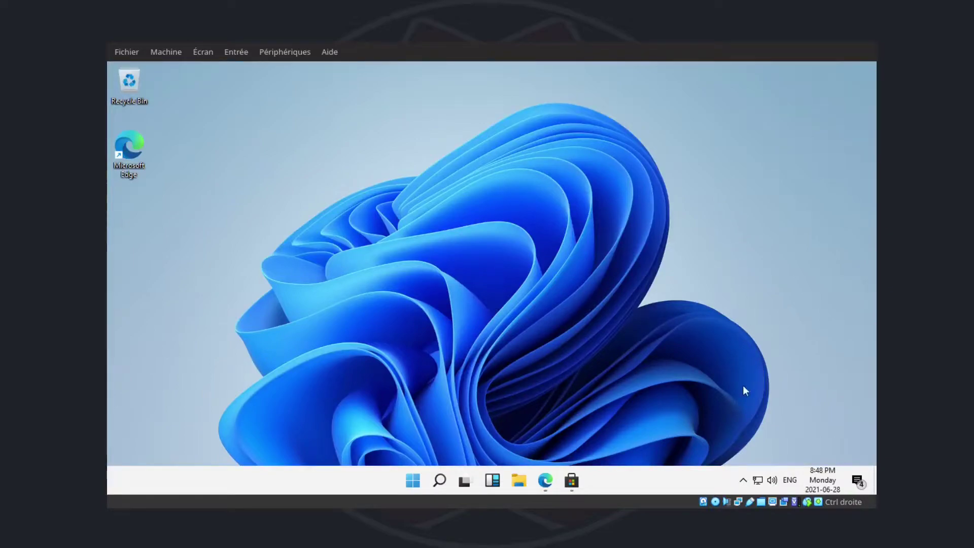
Step: Look at the hidden notification area icons and the Start menu's pinned apps, closing each
{"action": "left_click", "coordinate": [743, 481]}
{"action": "left_click", "coordinate": [743, 481]}
{"action": "left_click", "coordinate": [413, 481]}
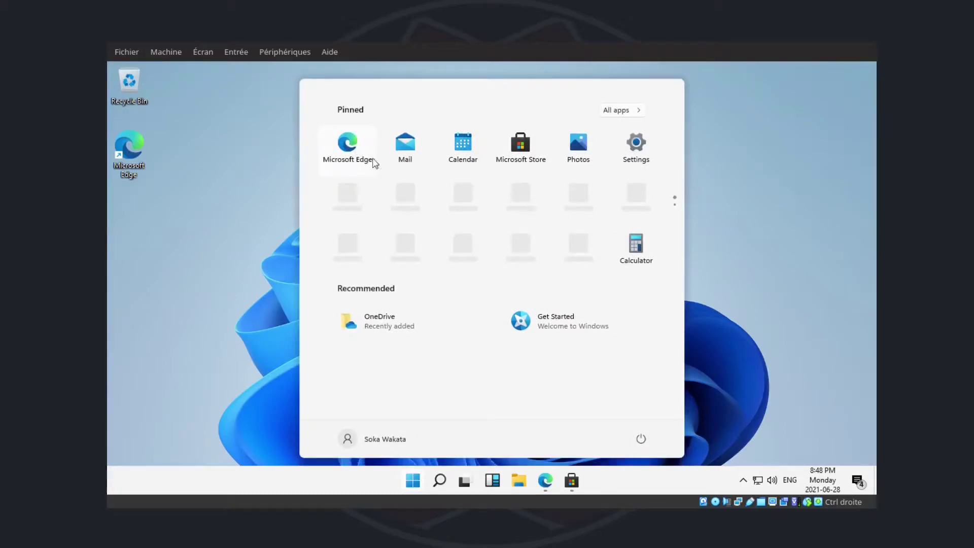
{"action": "left_click", "coordinate": [737, 149]}
Step: Launch Camera from the Start menu's full app list and close its window
{"action": "left_click", "coordinate": [414, 481]}
{"action": "left_click", "coordinate": [625, 116]}
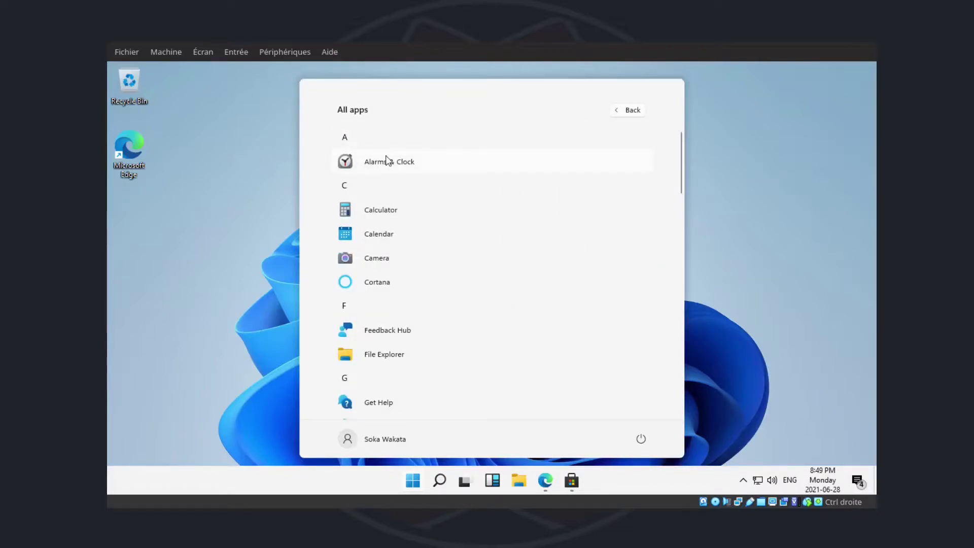
{"action": "left_click", "coordinate": [376, 260]}
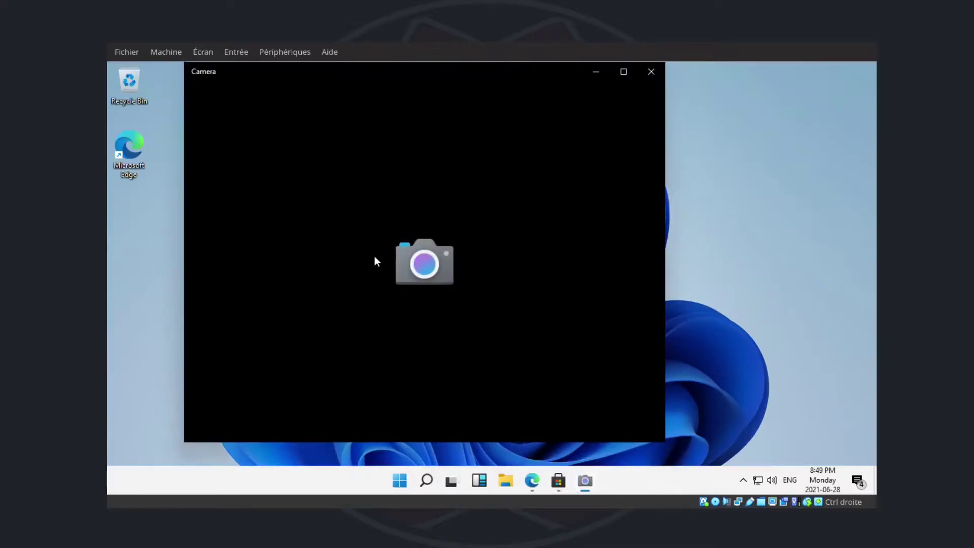
{"action": "left_click", "coordinate": [650, 72]}
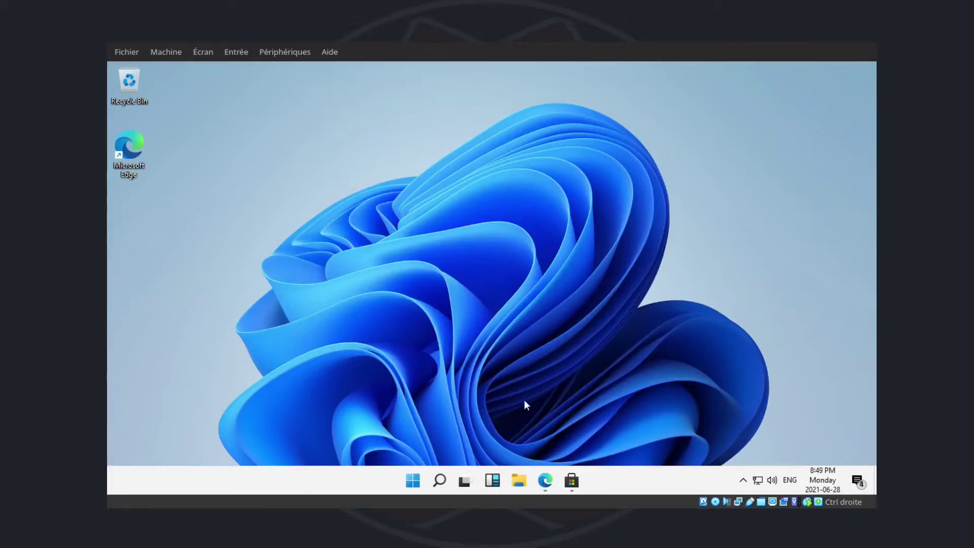
Step: Browse the Start menu's full app list and launch Microsoft Solitaire Collection
{"action": "left_click", "coordinate": [413, 477]}
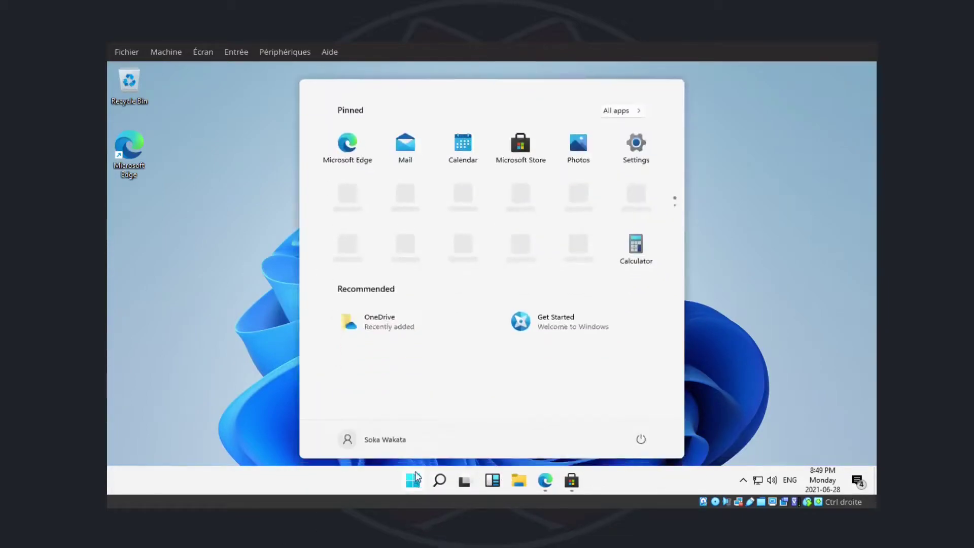
{"action": "left_click", "coordinate": [634, 113]}
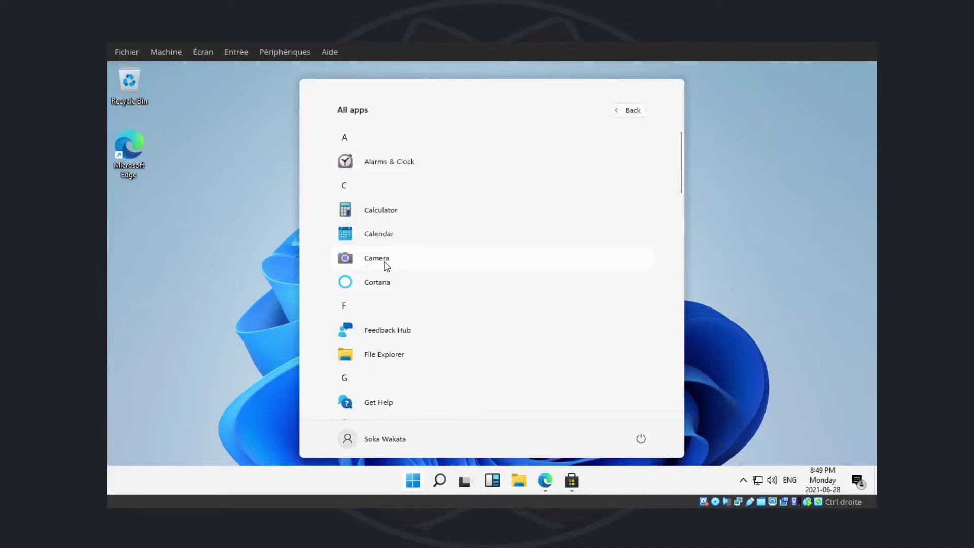
{"action": "scroll", "coordinate": [380, 283], "scroll_direction": "down", "scroll_amount": 3}
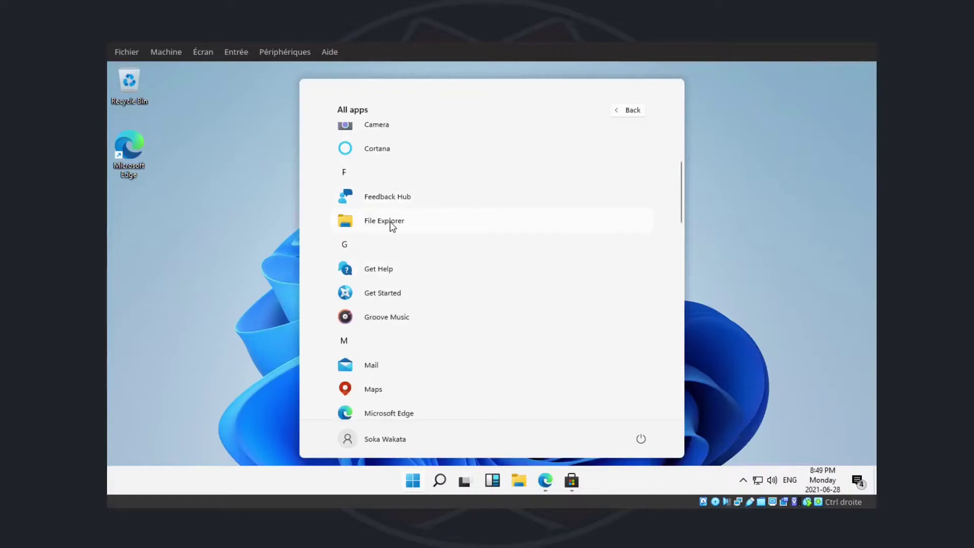
{"action": "scroll", "coordinate": [392, 226], "scroll_direction": "down", "scroll_amount": 1}
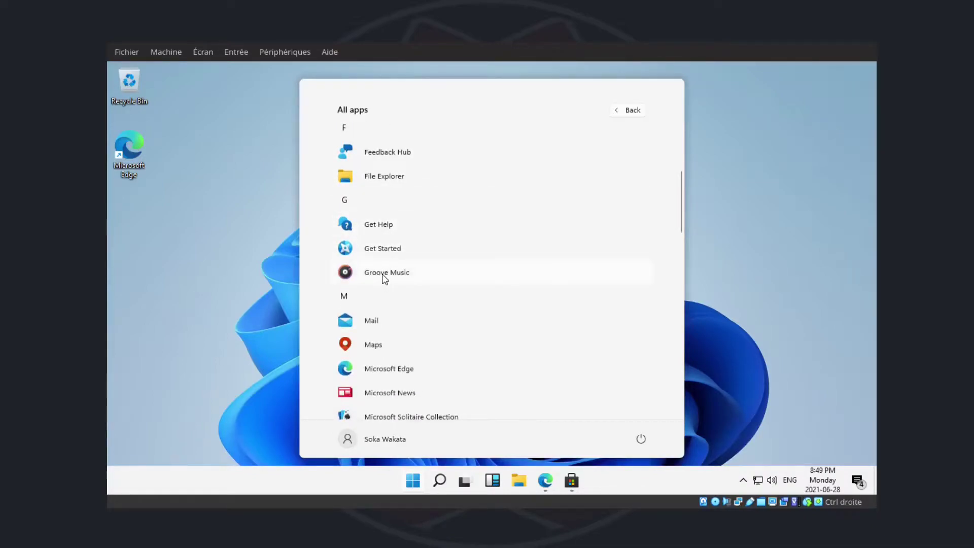
{"action": "scroll", "coordinate": [383, 276], "scroll_direction": "down", "scroll_amount": 2}
{"action": "scroll", "coordinate": [382, 275], "scroll_direction": "down", "scroll_amount": 1}
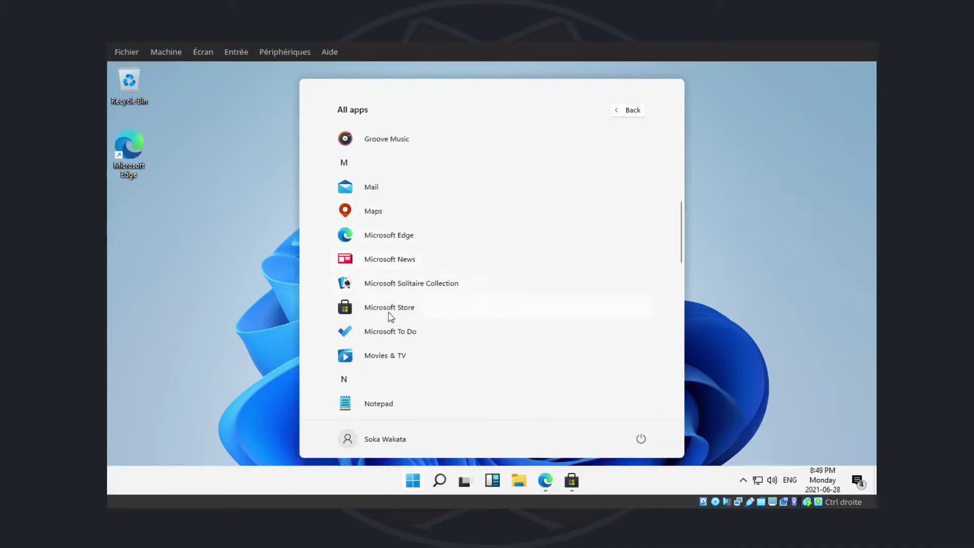
{"action": "left_click", "coordinate": [408, 288]}
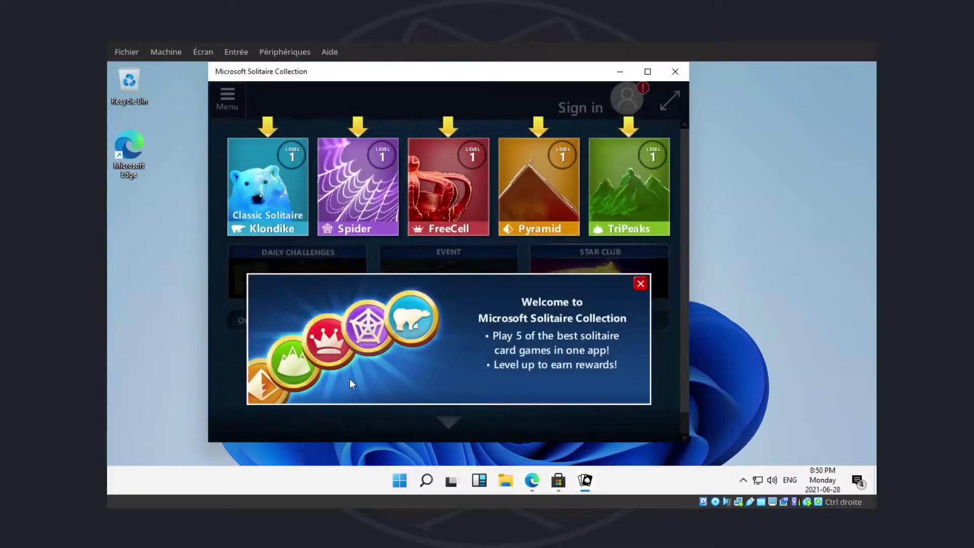
Step: Close Microsoft Solitaire Collection and launch Movies & TV from the Start menu's full app list
{"action": "left_click", "coordinate": [675, 72]}
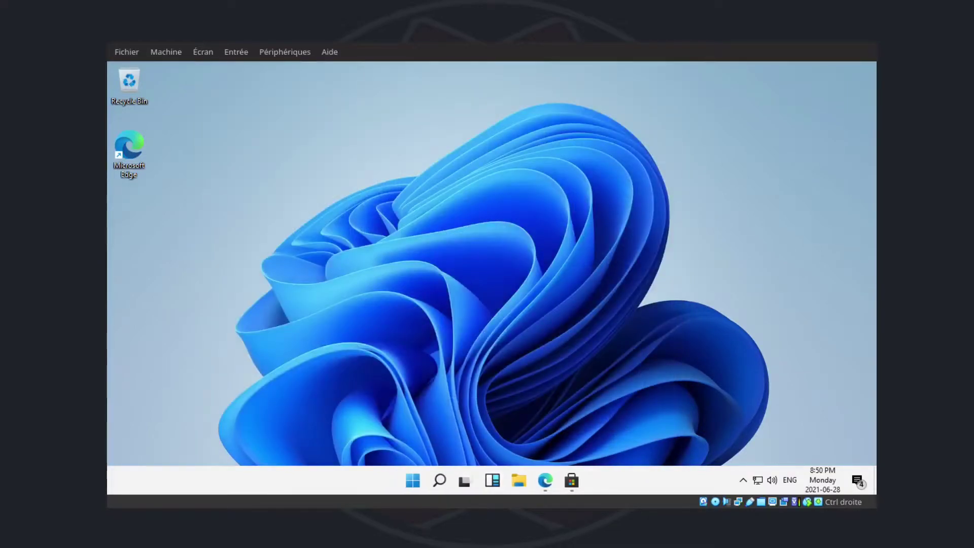
{"action": "left_click", "coordinate": [421, 477]}
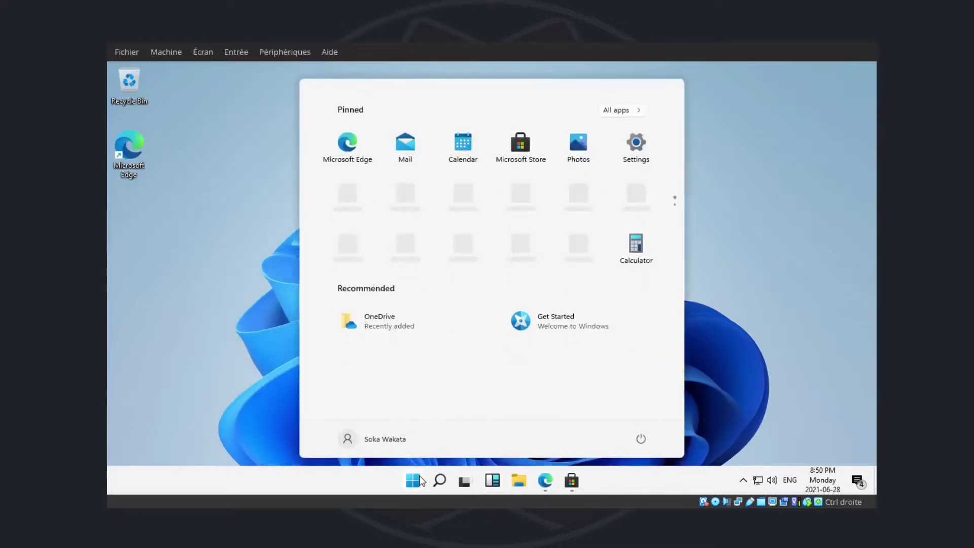
{"action": "left_click", "coordinate": [633, 115]}
{"action": "scroll", "coordinate": [406, 282], "scroll_direction": "down", "scroll_amount": 7}
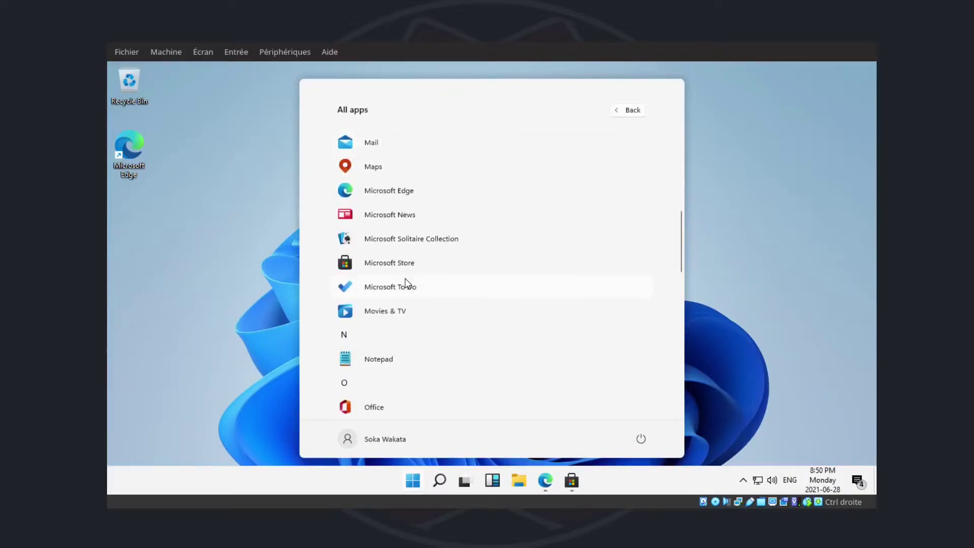
{"action": "scroll", "coordinate": [468, 311], "scroll_direction": "down", "scroll_amount": 3}
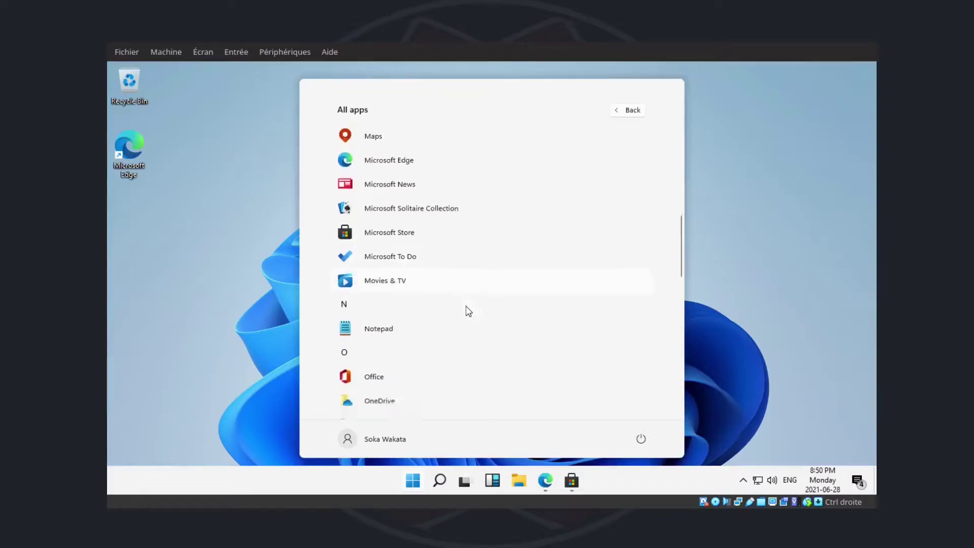
{"action": "left_click", "coordinate": [387, 224]}
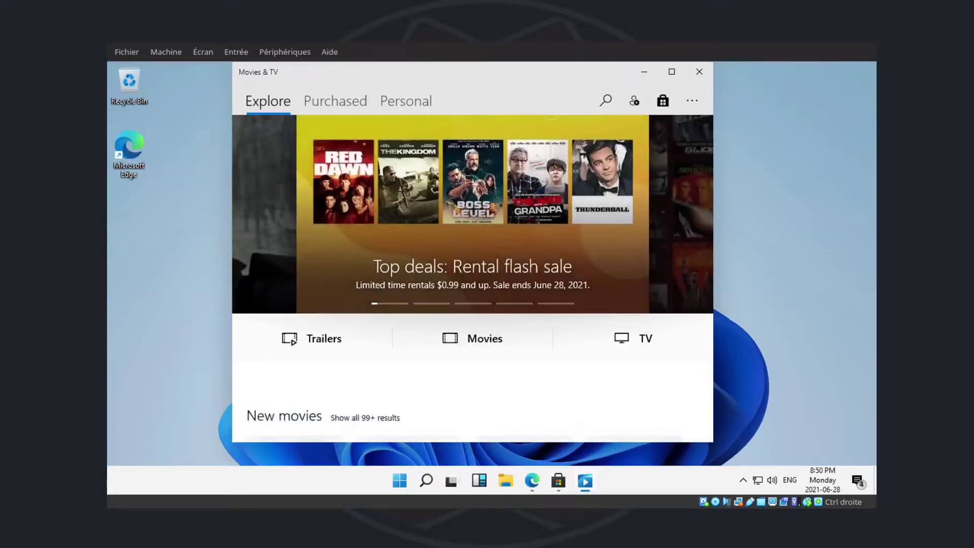
Step: Examine the new movies, new TV shows, and sales and deals on the Explore page of Movies & TV, and close the app
{"action": "scroll", "coordinate": [351, 291], "scroll_direction": "down", "scroll_amount": 3}
{"action": "scroll", "coordinate": [351, 292], "scroll_direction": "down", "scroll_amount": 3}
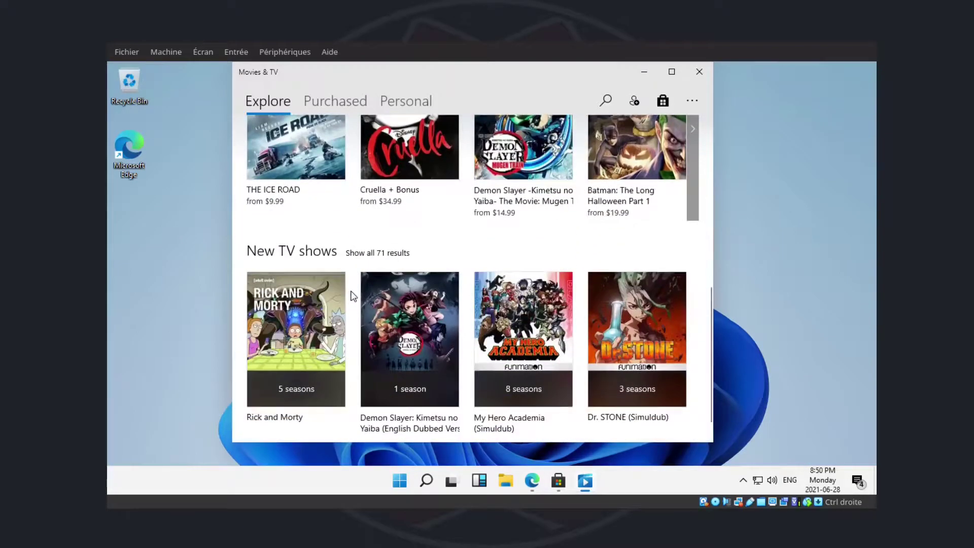
{"action": "scroll", "coordinate": [351, 292], "scroll_direction": "up", "scroll_amount": 6}
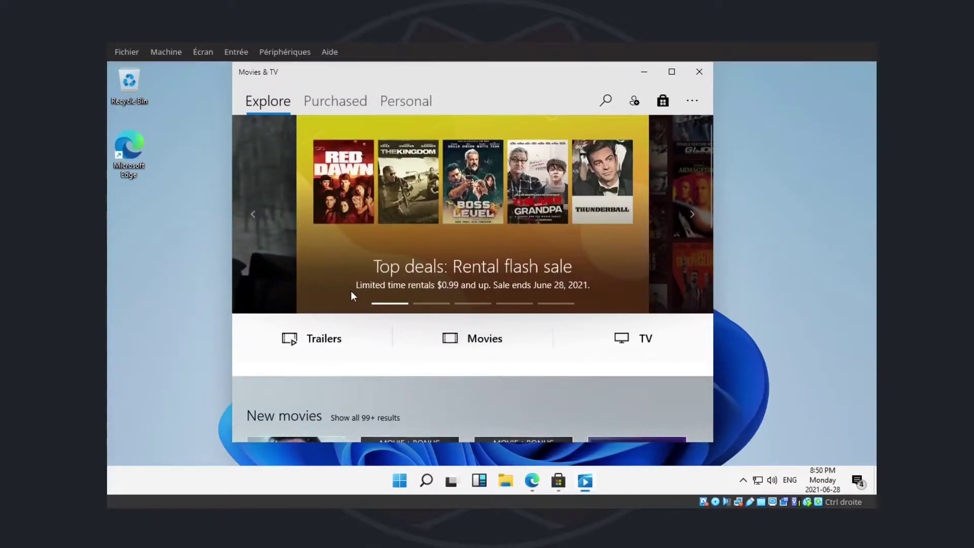
{"action": "scroll", "coordinate": [354, 296], "scroll_direction": "down", "scroll_amount": 8}
{"action": "scroll", "coordinate": [353, 296], "scroll_direction": "down", "scroll_amount": 5}
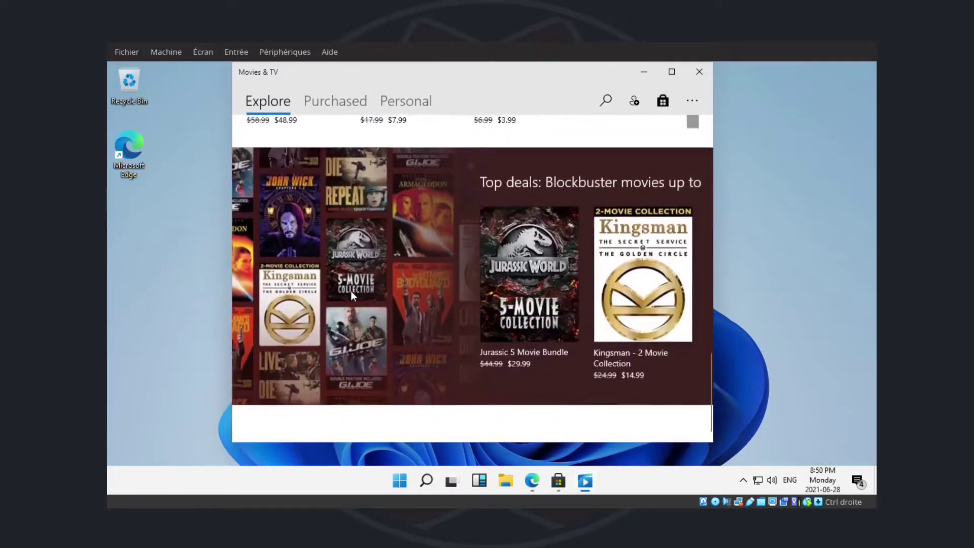
{"action": "scroll", "coordinate": [353, 296], "scroll_direction": "up", "scroll_amount": 7}
{"action": "scroll", "coordinate": [353, 296], "scroll_direction": "up", "scroll_amount": 5}
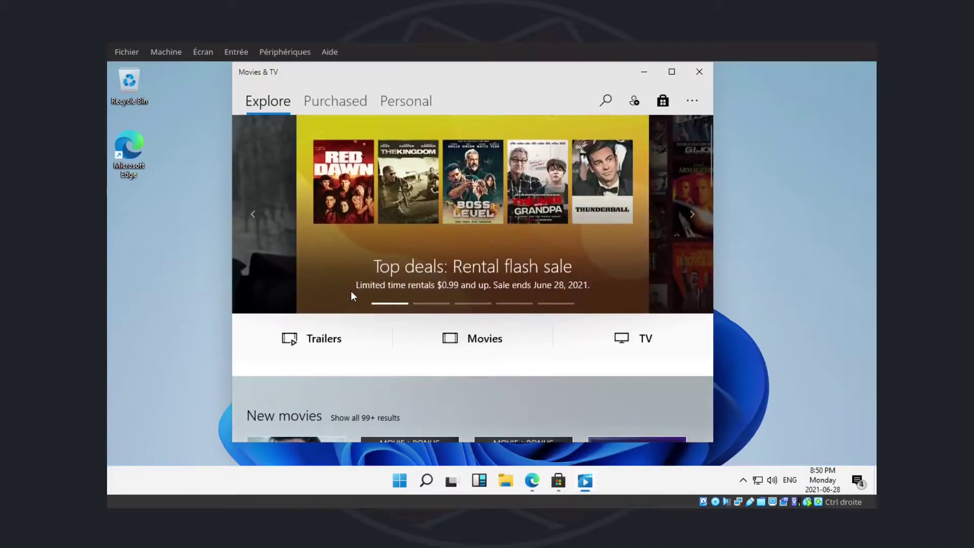
{"action": "scroll", "coordinate": [547, 269], "scroll_direction": "down", "scroll_amount": 5}
{"action": "scroll", "coordinate": [546, 266], "scroll_direction": "down", "scroll_amount": 3}
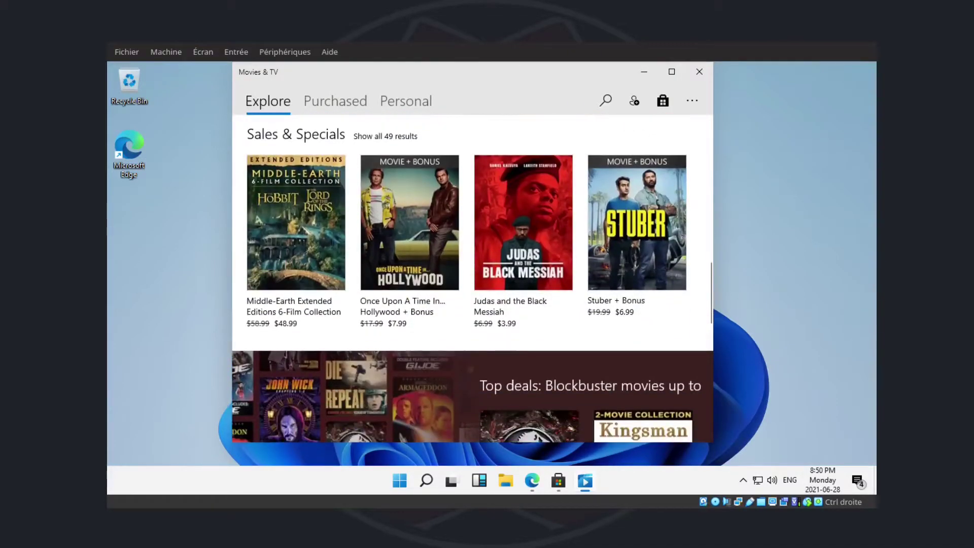
{"action": "left_click", "coordinate": [699, 72]}
Step: Launch Notepad from the Start menu's full app list and maximize its window
{"action": "left_click", "coordinate": [411, 480]}
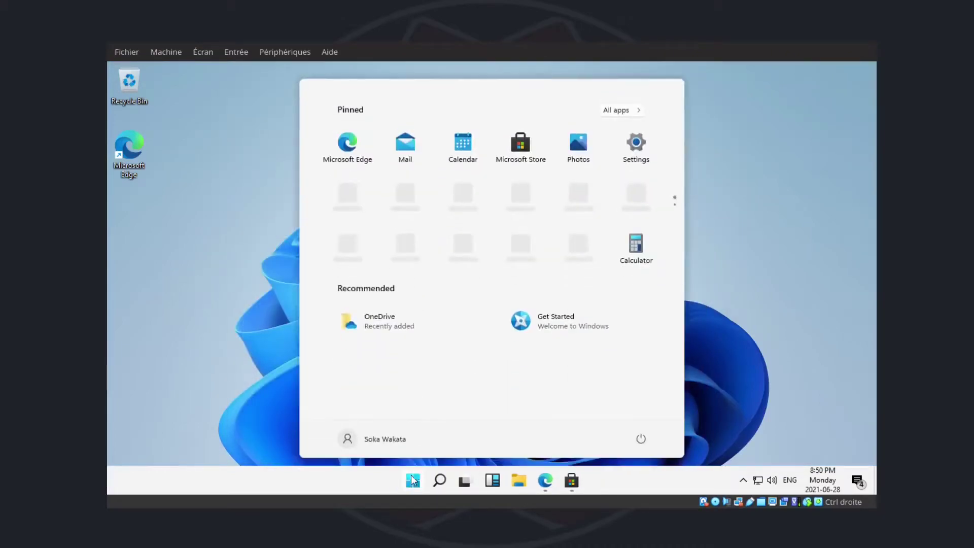
{"action": "left_click", "coordinate": [612, 112]}
{"action": "scroll", "coordinate": [429, 261], "scroll_direction": "down", "scroll_amount": 8}
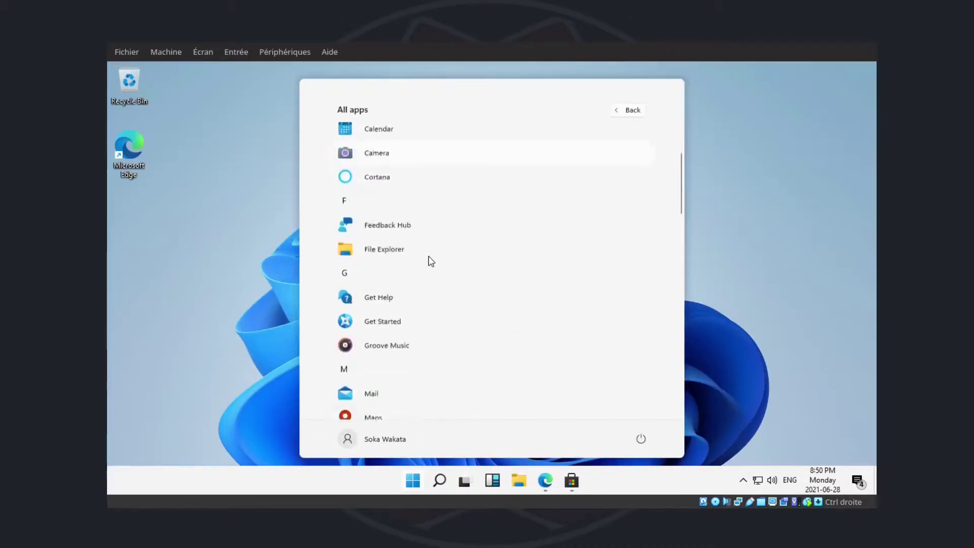
{"action": "scroll", "coordinate": [429, 261], "scroll_direction": "down", "scroll_amount": 4}
{"action": "scroll", "coordinate": [426, 260], "scroll_direction": "up", "scroll_amount": 3}
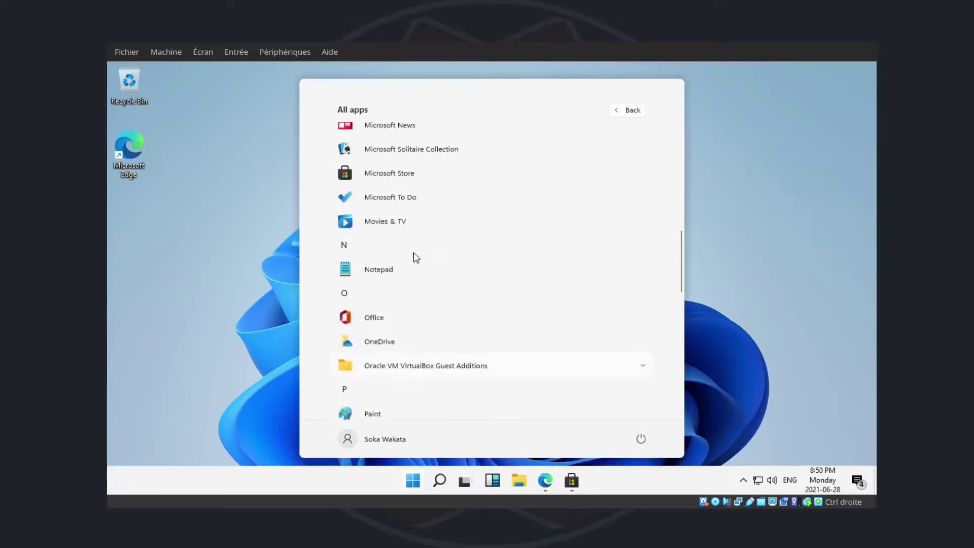
{"action": "left_click", "coordinate": [349, 275]}
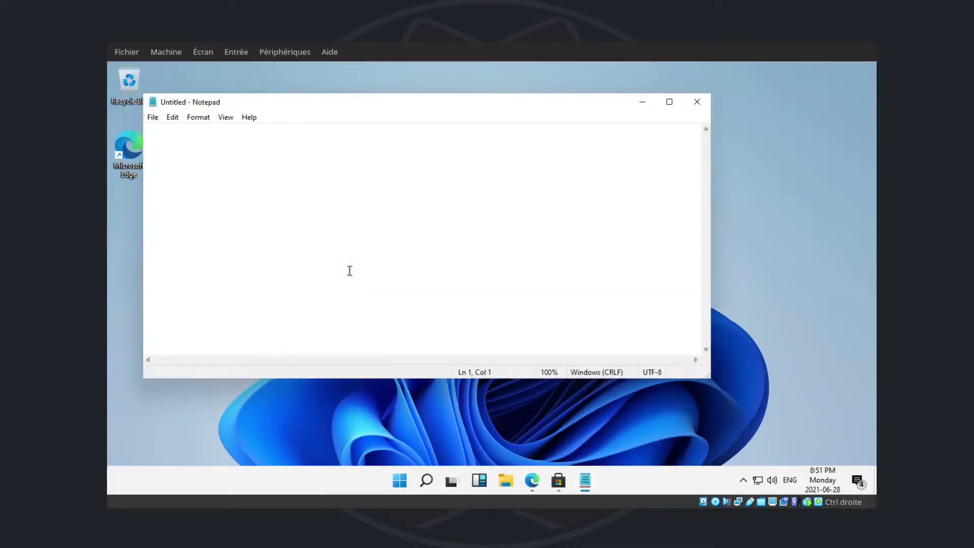
{"action": "left_click", "coordinate": [670, 103]}
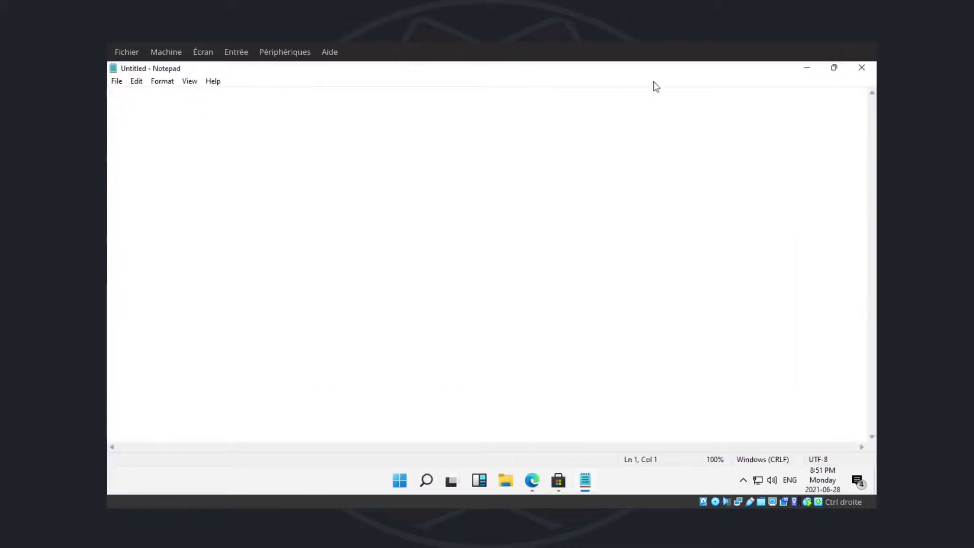
Step: Look through Notepad's File, Edit, Format, View and Help commands without choosing any
{"action": "left_click", "coordinate": [163, 82]}
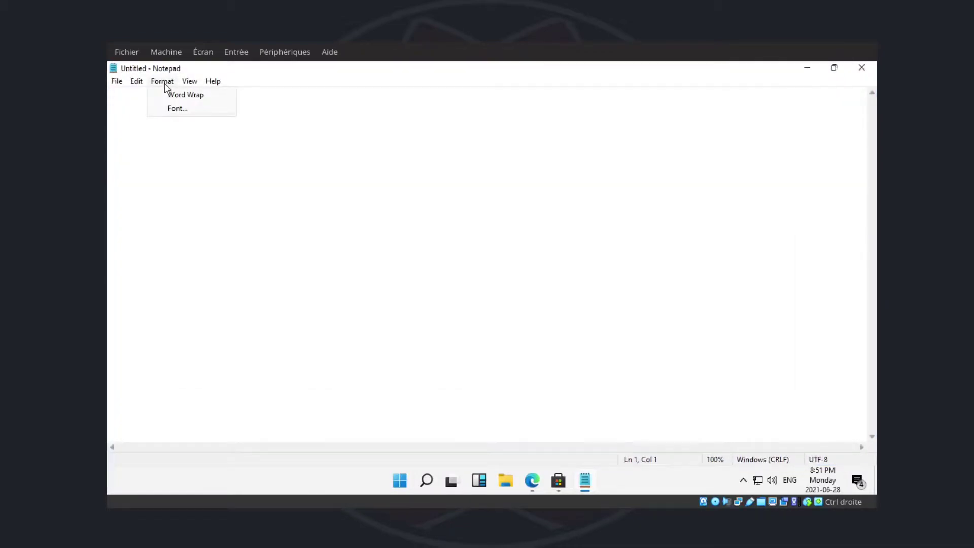
{"action": "mouse_move", "coordinate": [133, 87]}
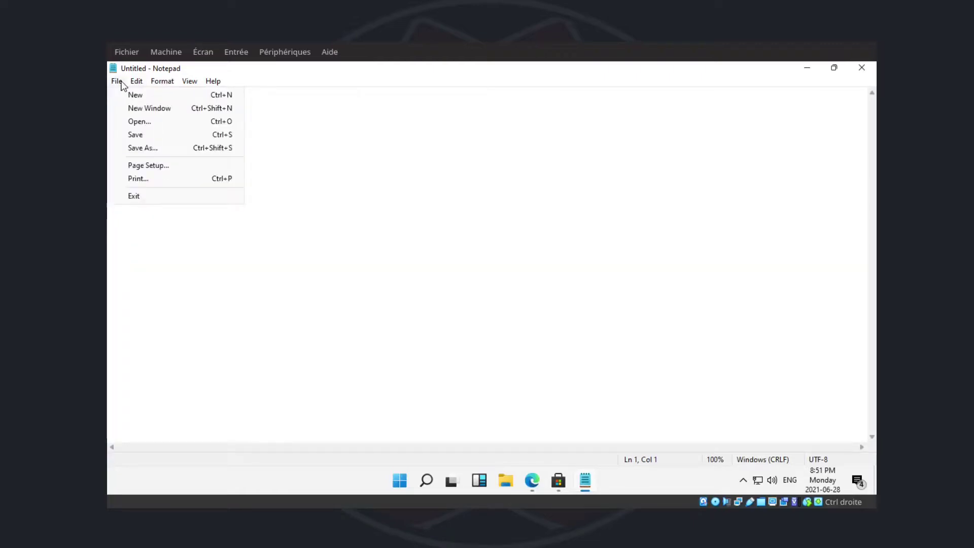
{"action": "mouse_move", "coordinate": [174, 87]}
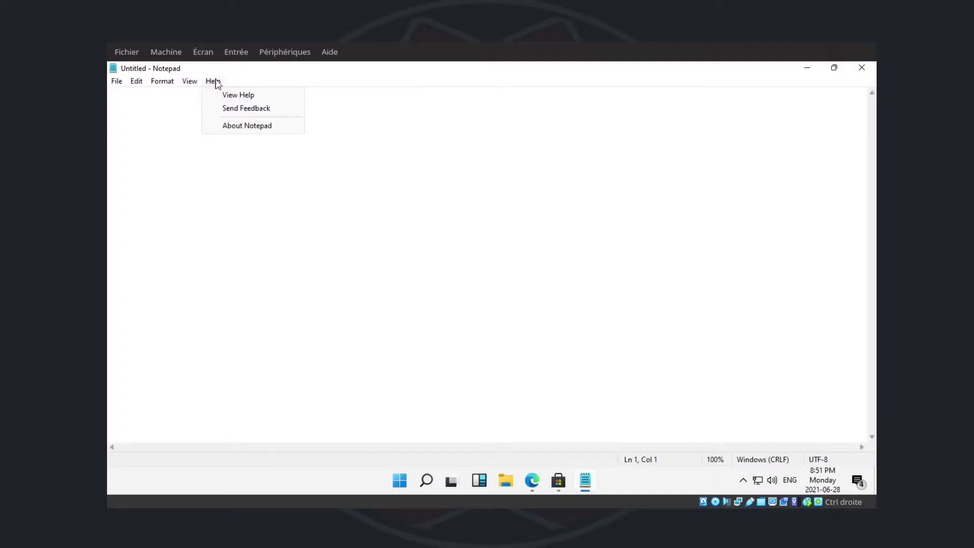
{"action": "left_click", "coordinate": [556, 70]}
Step: View the About Notepad version information, dismiss it and close Notepad
{"action": "left_click", "coordinate": [212, 83]}
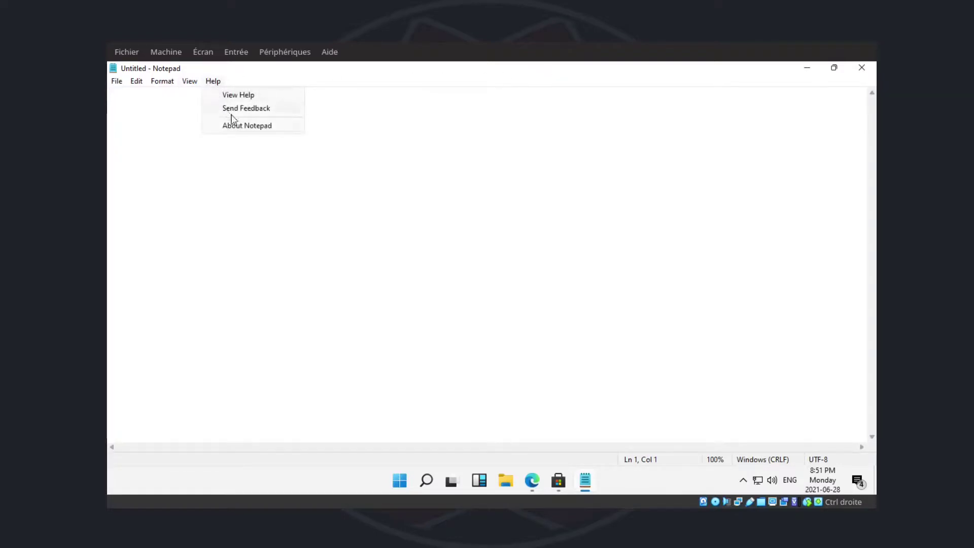
{"action": "left_click", "coordinate": [242, 129]}
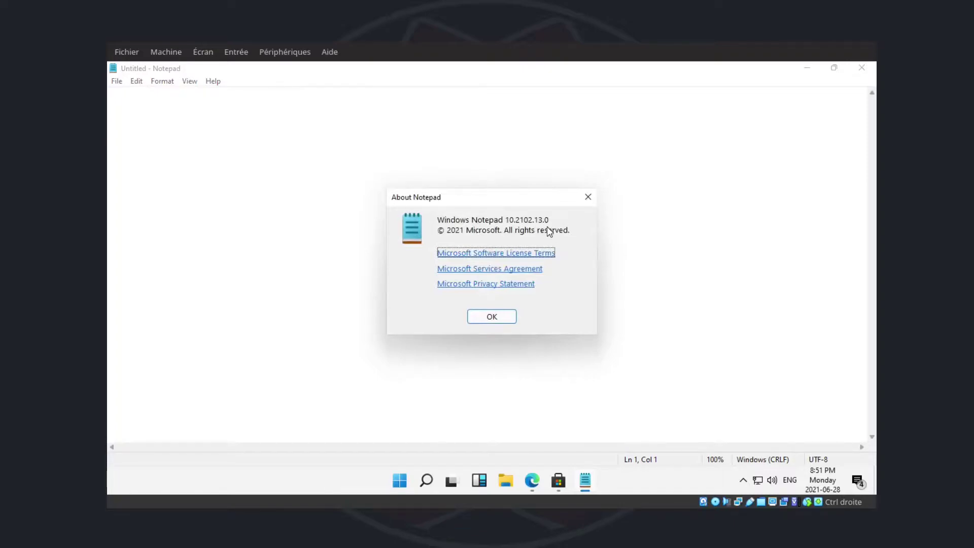
{"action": "left_click", "coordinate": [588, 198]}
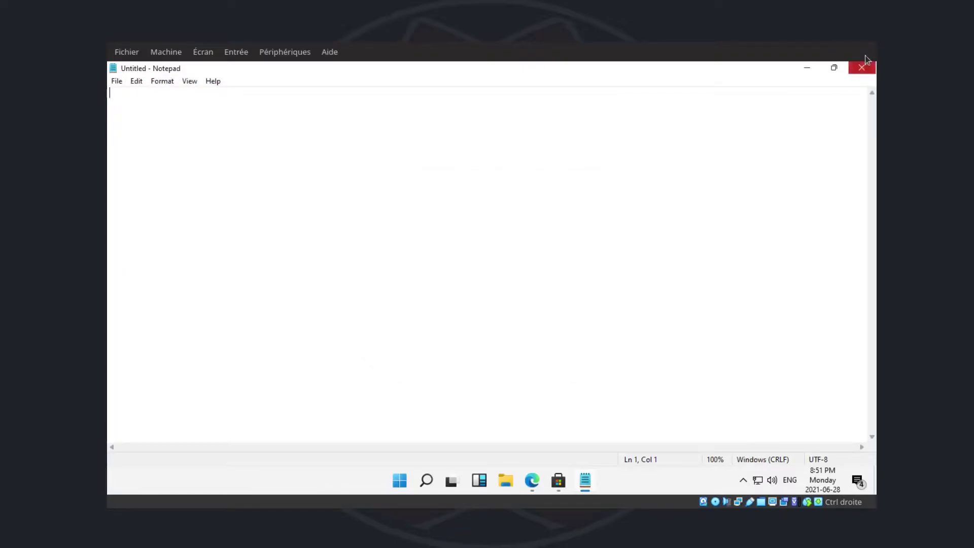
{"action": "left_click", "coordinate": [861, 67]}
Step: Examine the built-in apps in the Start menu's full app list down to its last entry and back up
{"action": "left_click", "coordinate": [421, 486]}
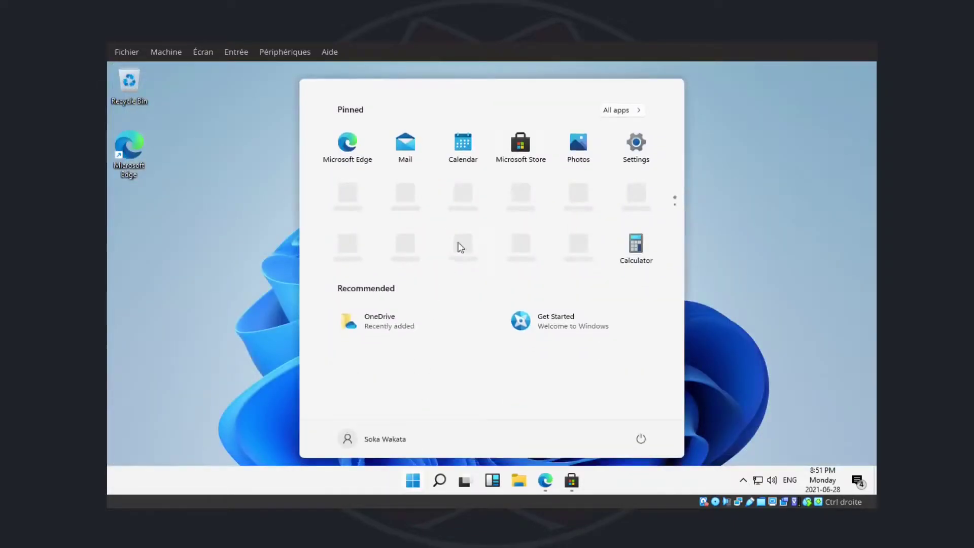
{"action": "left_click", "coordinate": [638, 108]}
{"action": "scroll", "coordinate": [498, 260], "scroll_direction": "down", "scroll_amount": 4}
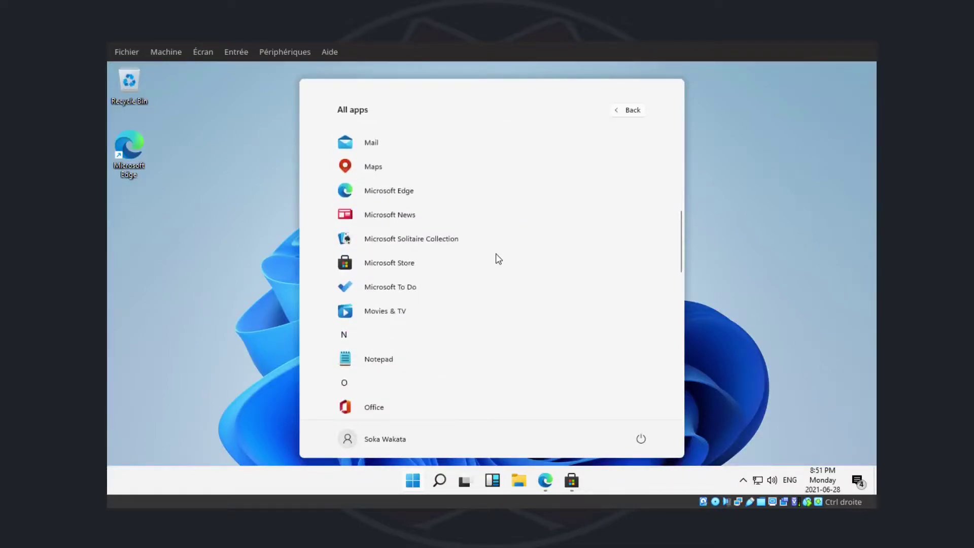
{"action": "scroll", "coordinate": [499, 260], "scroll_direction": "down", "scroll_amount": 4}
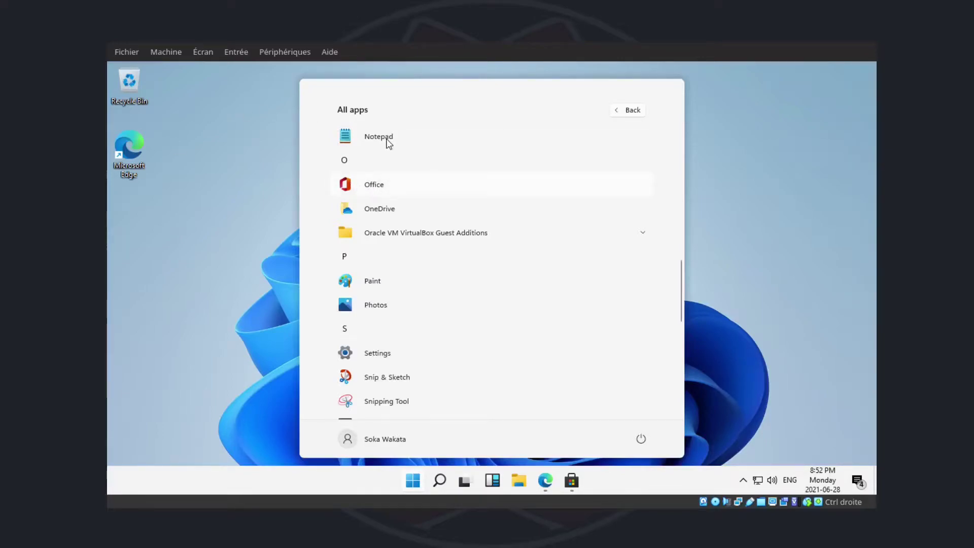
{"action": "scroll", "coordinate": [389, 143], "scroll_direction": "down", "scroll_amount": 10}
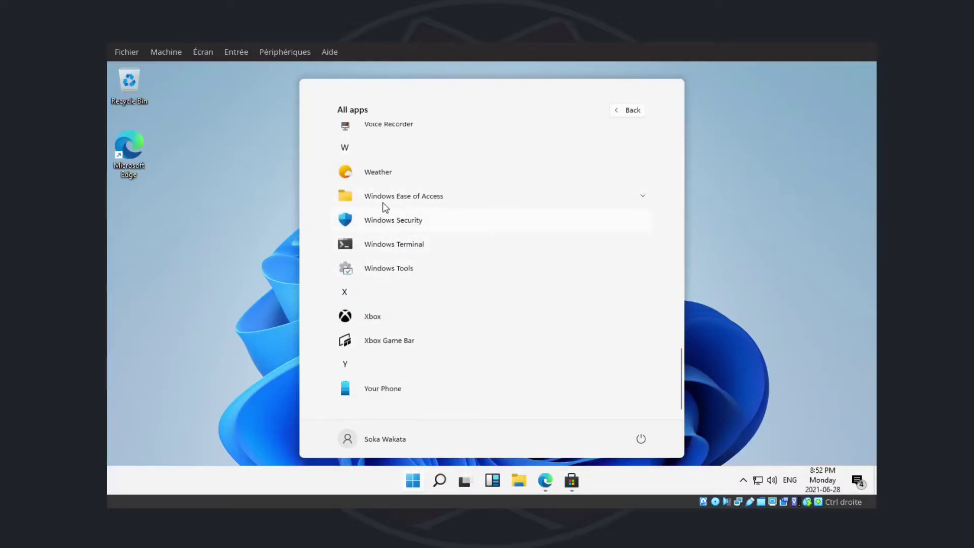
{"action": "scroll", "coordinate": [385, 207], "scroll_direction": "up", "scroll_amount": 1}
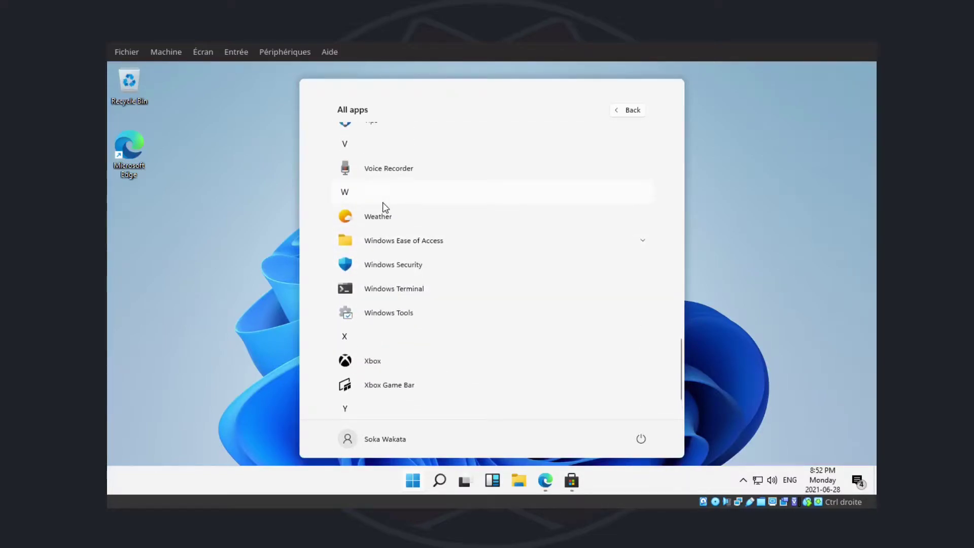
{"action": "scroll", "coordinate": [385, 208], "scroll_direction": "down", "scroll_amount": 1}
{"action": "scroll", "coordinate": [391, 321], "scroll_direction": "up", "scroll_amount": 2}
{"action": "scroll", "coordinate": [391, 317], "scroll_direction": "up", "scroll_amount": 6}
{"action": "scroll", "coordinate": [387, 302], "scroll_direction": "up", "scroll_amount": 8}
{"action": "scroll", "coordinate": [387, 301], "scroll_direction": "down", "scroll_amount": 15}
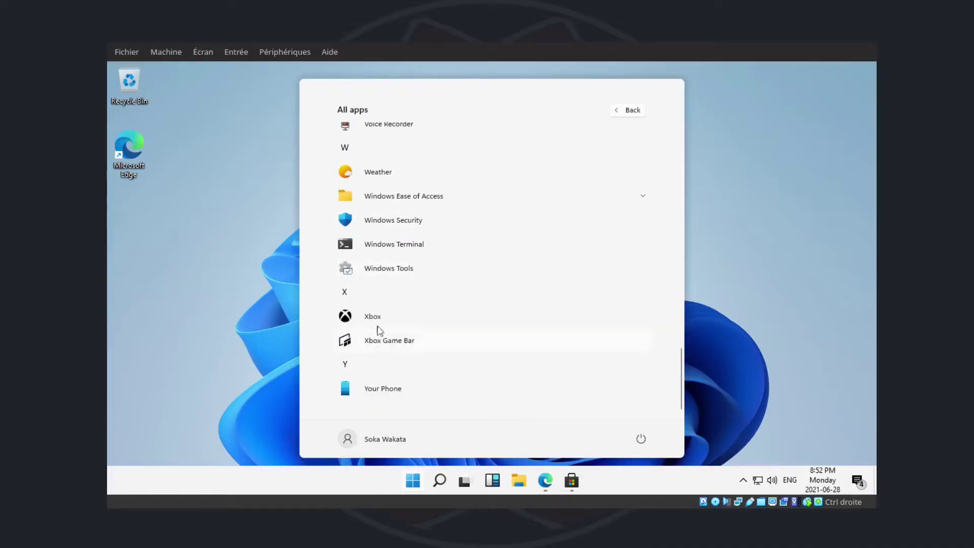
{"action": "scroll", "coordinate": [374, 241], "scroll_direction": "up", "scroll_amount": 2}
{"action": "scroll", "coordinate": [375, 235], "scroll_direction": "up", "scroll_amount": 10}
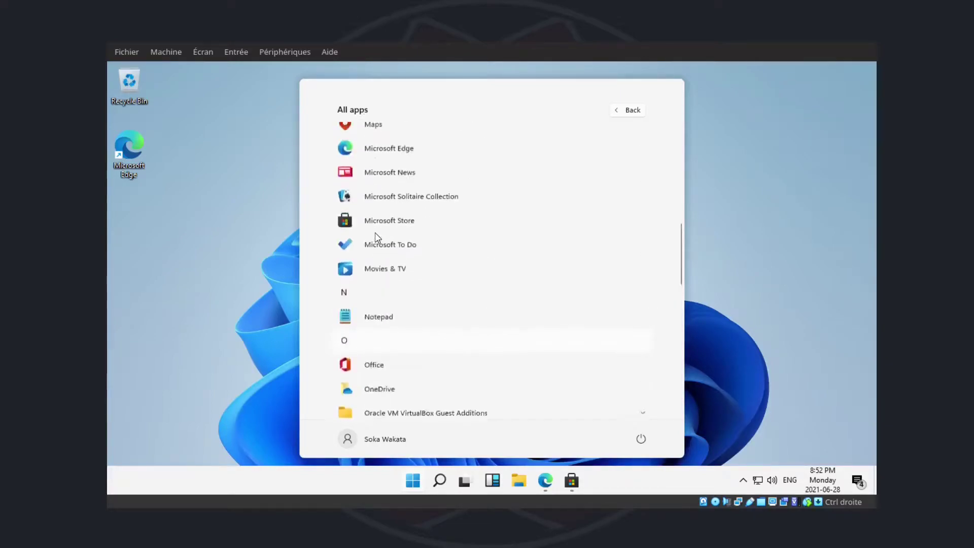
{"action": "scroll", "coordinate": [375, 234], "scroll_direction": "down", "scroll_amount": 2}
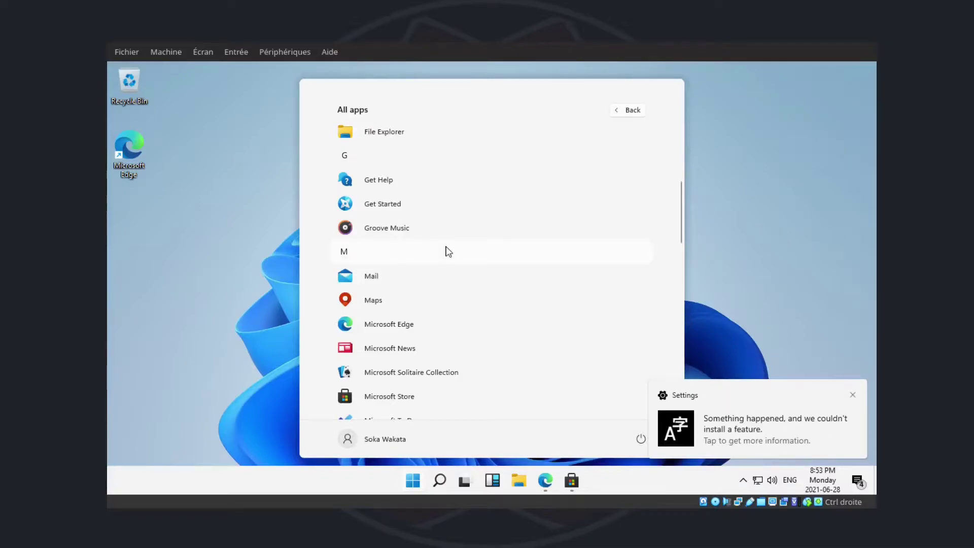
Step: Find Office in the full app list and launch it
{"action": "scroll", "coordinate": [446, 250], "scroll_direction": "down", "scroll_amount": 3}
{"action": "scroll", "coordinate": [447, 251], "scroll_direction": "up", "scroll_amount": 4}
{"action": "scroll", "coordinate": [391, 216], "scroll_direction": "down", "scroll_amount": 3}
{"action": "scroll", "coordinate": [391, 217], "scroll_direction": "down", "scroll_amount": 3}
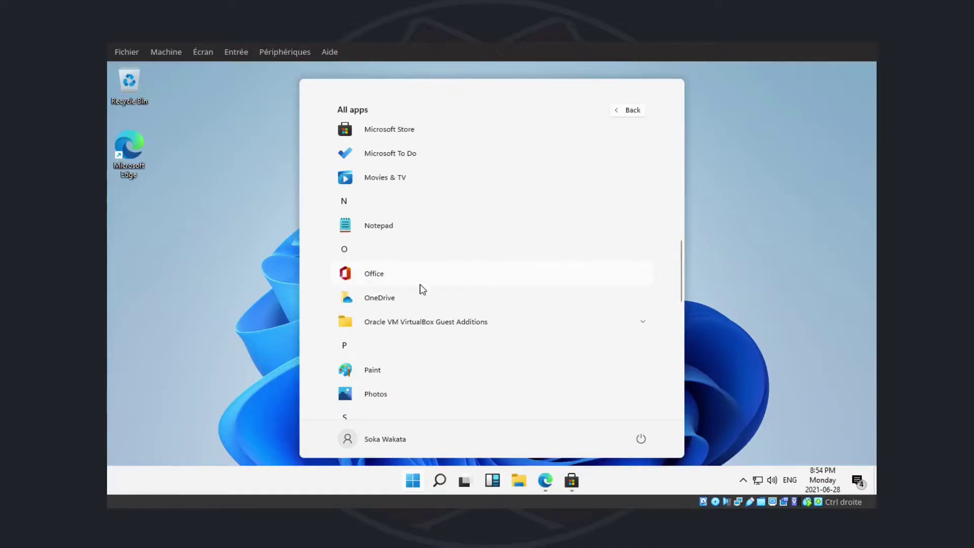
{"action": "scroll", "coordinate": [419, 287], "scroll_direction": "down", "scroll_amount": 4}
{"action": "scroll", "coordinate": [420, 288], "scroll_direction": "up", "scroll_amount": 2}
{"action": "scroll", "coordinate": [420, 287], "scroll_direction": "up", "scroll_amount": 2}
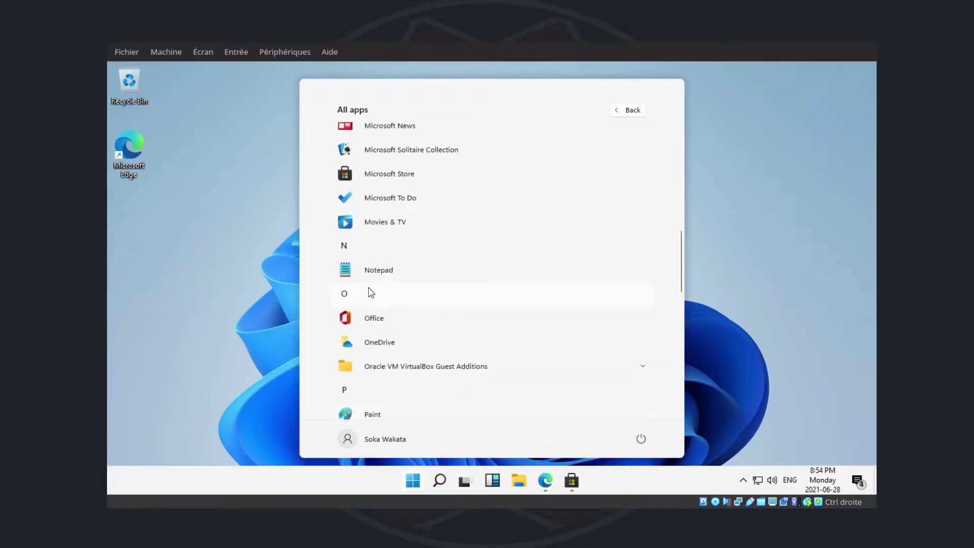
{"action": "left_click", "coordinate": [381, 320]}
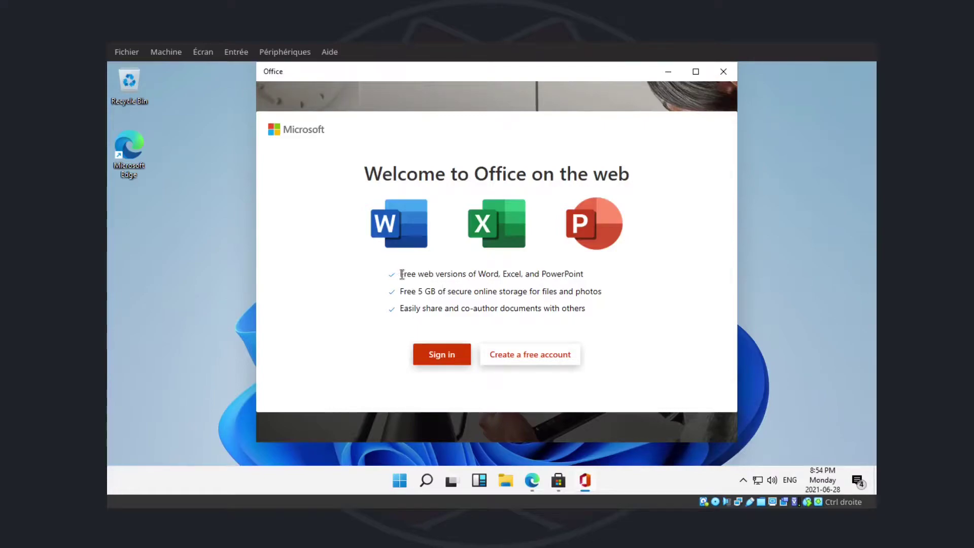
Step: Highlight the three listed benefits on the Office on the web welcome page, clear the selection and close Office
{"action": "left_click_drag", "start_coordinate": [402, 275], "coordinate": [617, 311]}
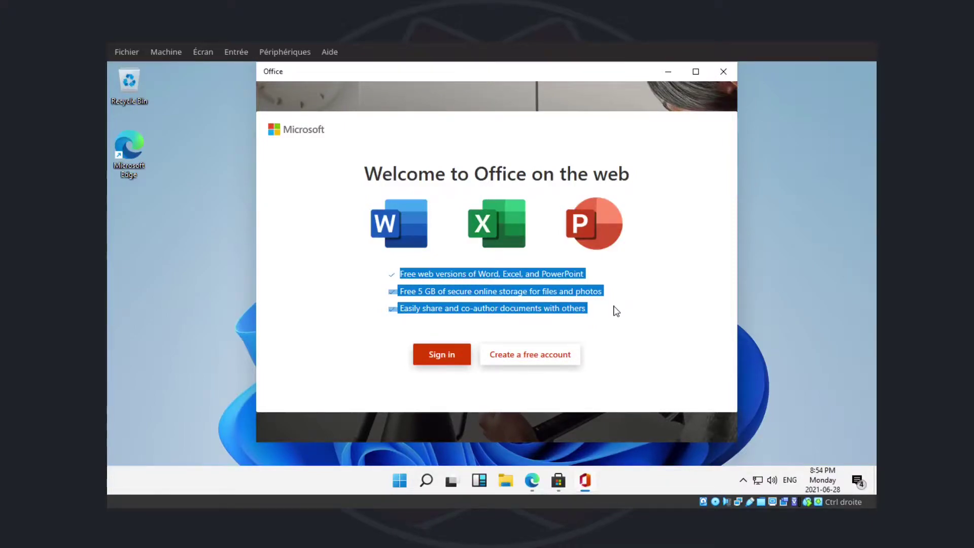
{"action": "left_click", "coordinate": [617, 310]}
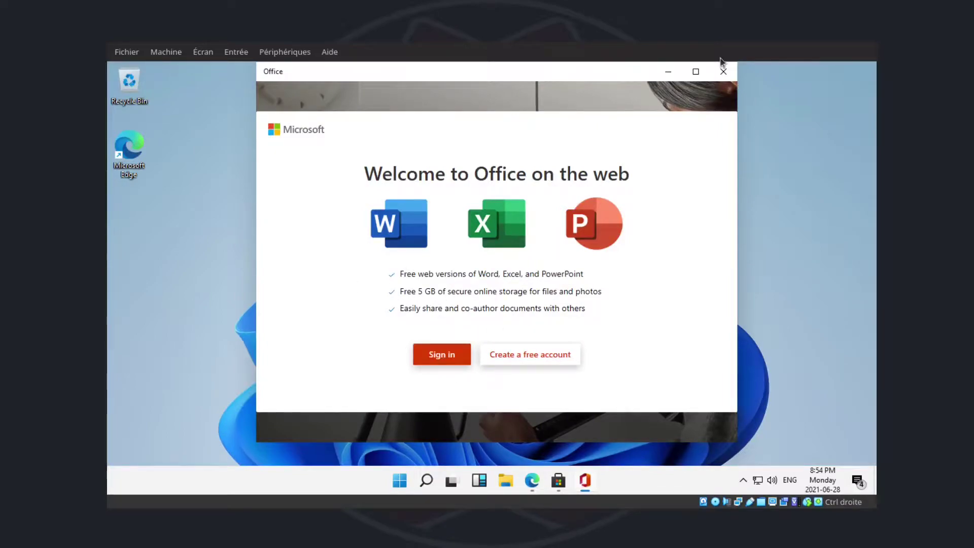
{"action": "left_click", "coordinate": [724, 72]}
Step: Find Paint in the Start menu's full app list, launch it and maximize its window
{"action": "left_click", "coordinate": [408, 482]}
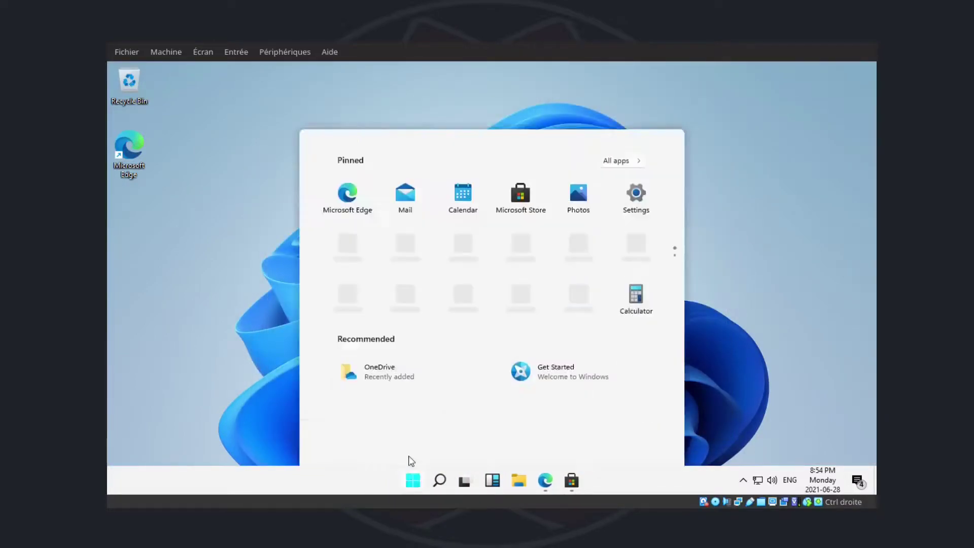
{"action": "left_click", "coordinate": [640, 111]}
{"action": "scroll", "coordinate": [459, 237], "scroll_direction": "down", "scroll_amount": 6}
{"action": "scroll", "coordinate": [460, 237], "scroll_direction": "down", "scroll_amount": 3}
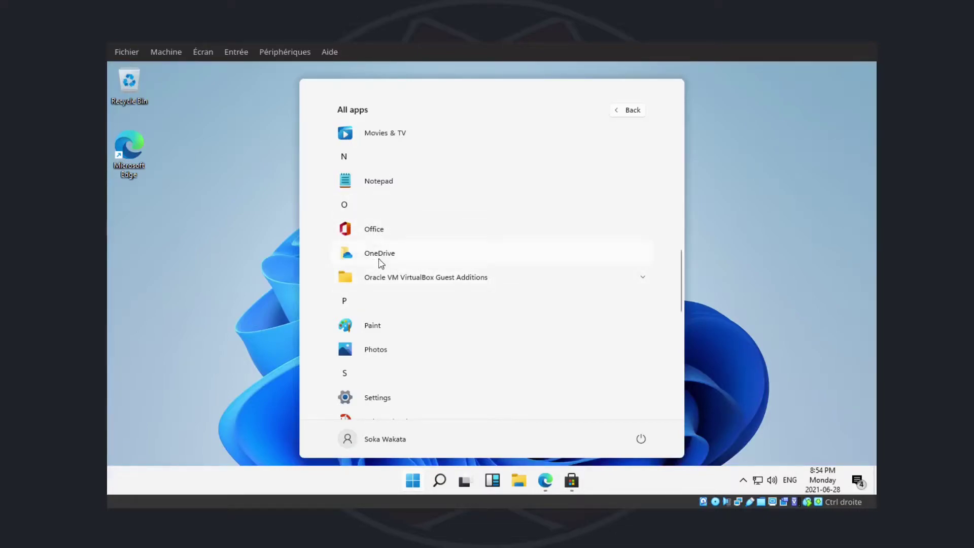
{"action": "scroll", "coordinate": [384, 256], "scroll_direction": "down", "scroll_amount": 3}
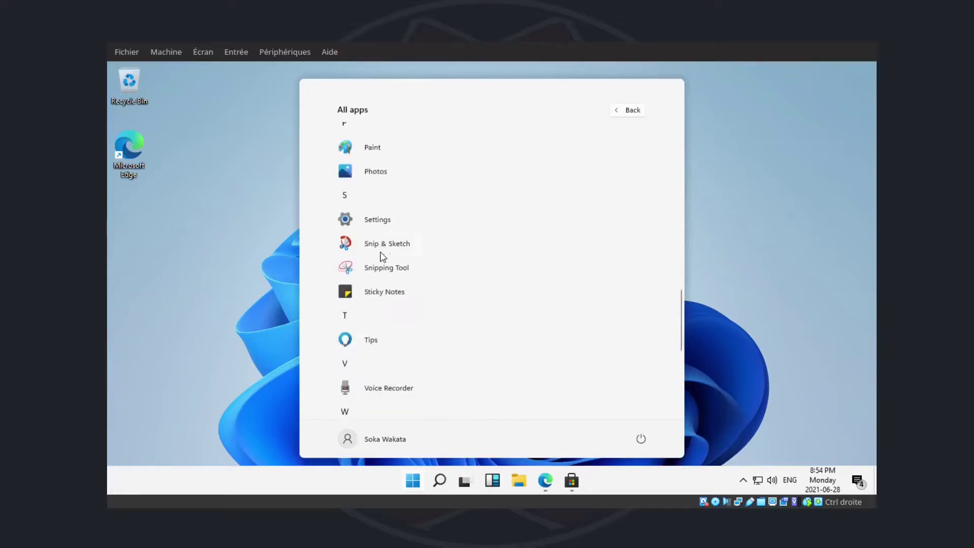
{"action": "left_click", "coordinate": [373, 148]}
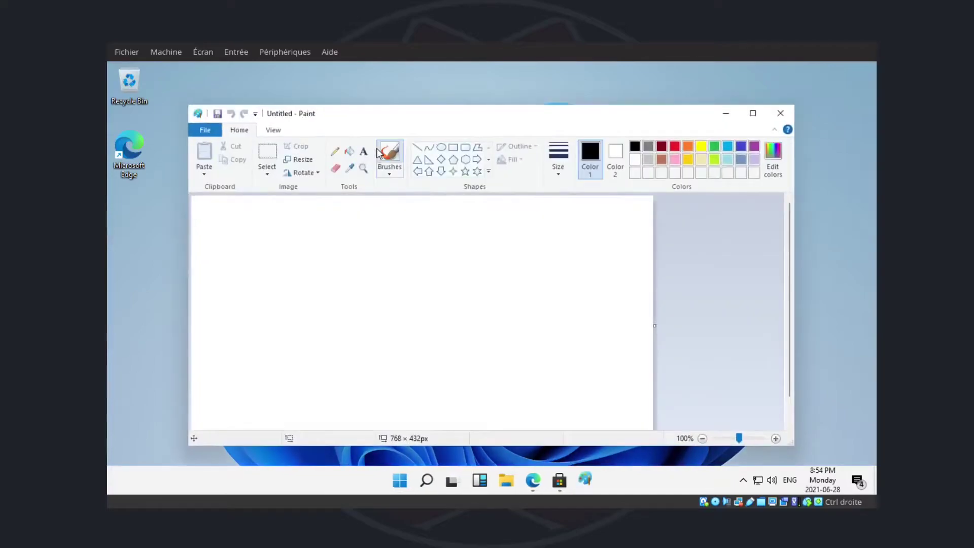
{"action": "left_click", "coordinate": [753, 113]}
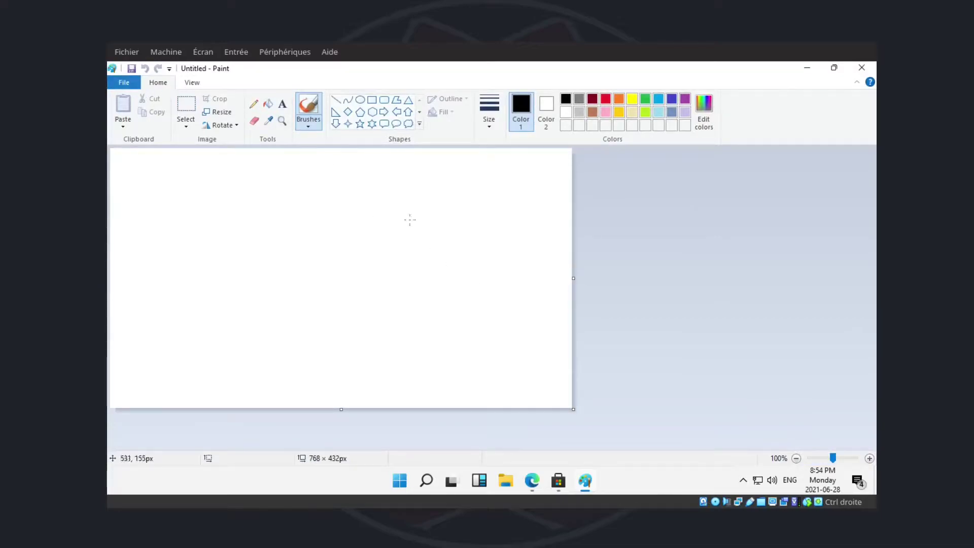
Step: Look over Paint's view, home and file options and display the About Paint version information
{"action": "left_click", "coordinate": [189, 82]}
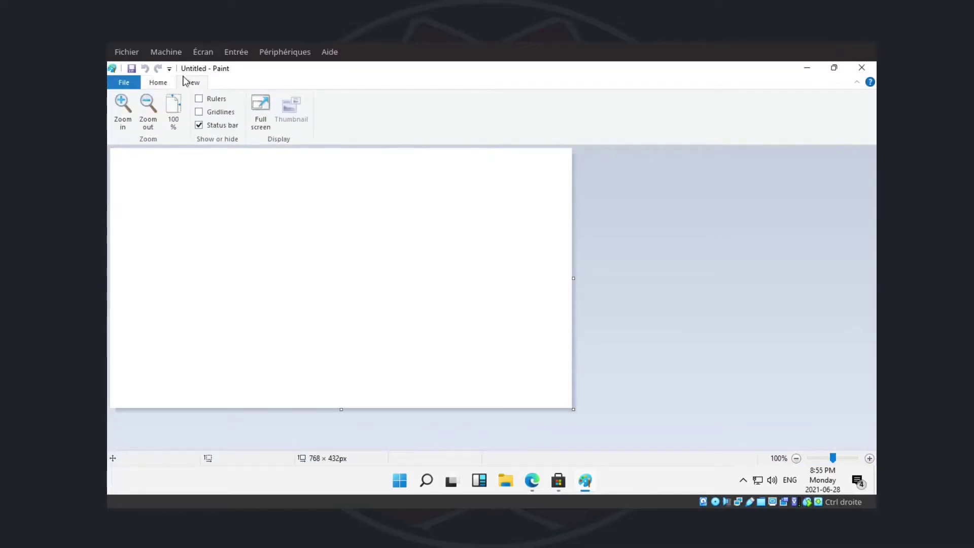
{"action": "left_click", "coordinate": [159, 83]}
{"action": "left_click", "coordinate": [124, 83]}
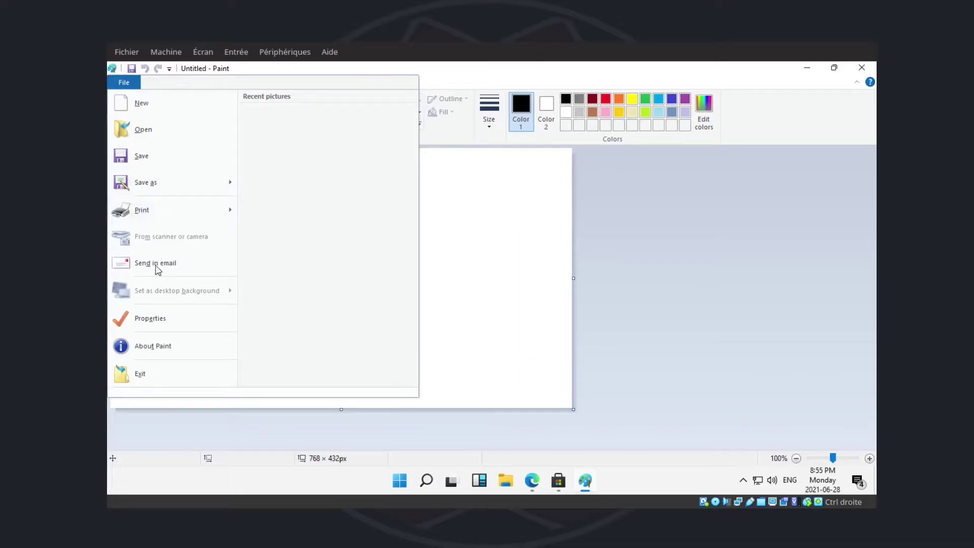
{"action": "left_click", "coordinate": [166, 352]}
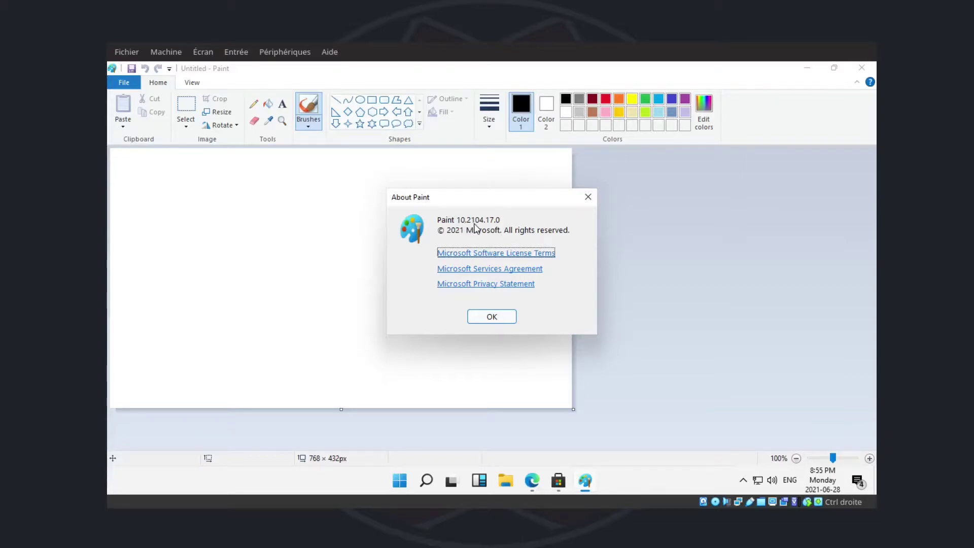
Step: Launch Notepad from the full app list and display its About Notepad version information for comparison with Paint's
{"action": "left_click", "coordinate": [400, 481]}
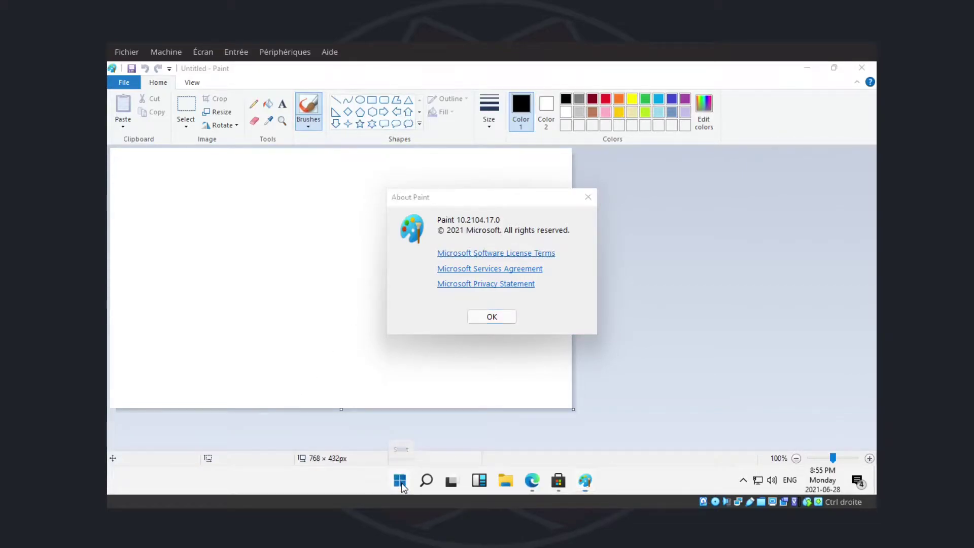
{"action": "left_click", "coordinate": [622, 111]}
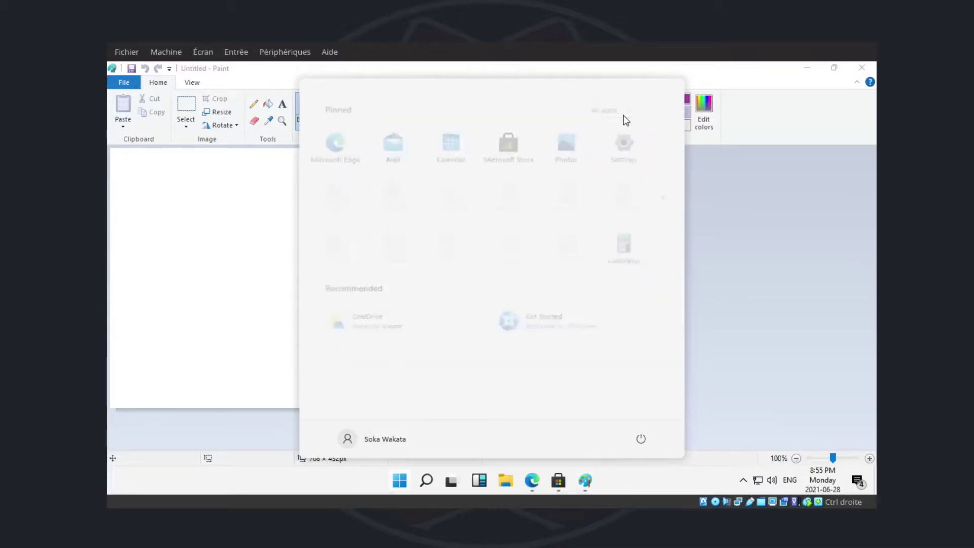
{"action": "scroll", "coordinate": [442, 217], "scroll_direction": "down", "scroll_amount": 5}
{"action": "scroll", "coordinate": [441, 220], "scroll_direction": "down", "scroll_amount": 3}
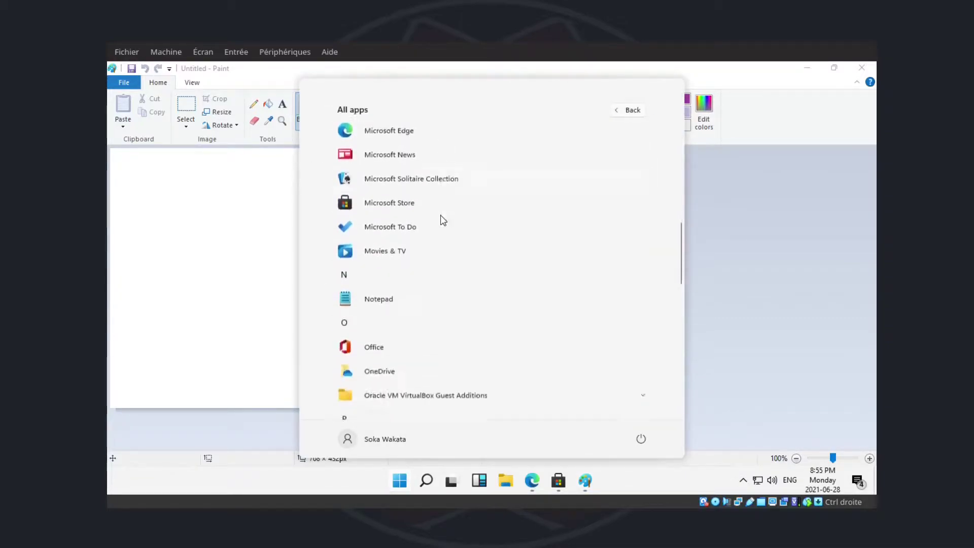
{"action": "left_click", "coordinate": [378, 276]}
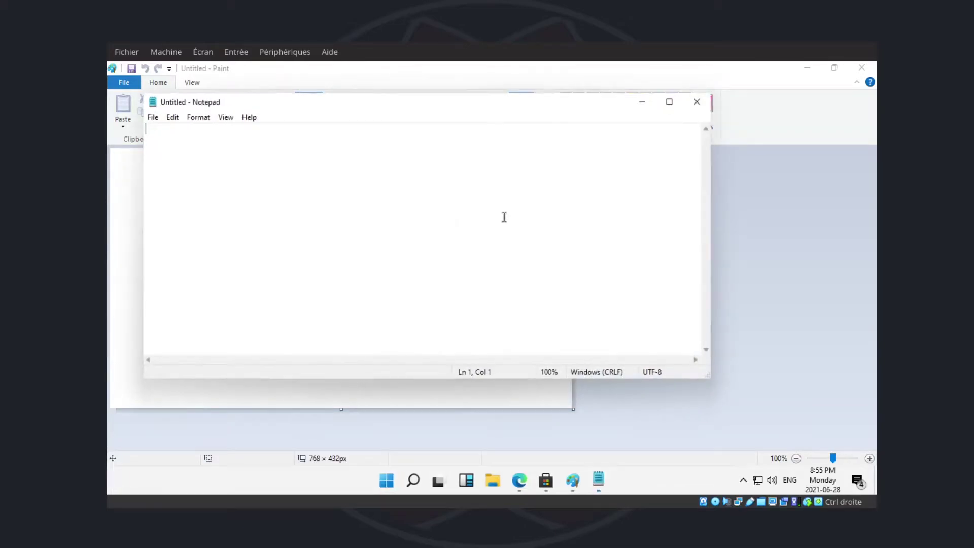
{"action": "left_click", "coordinate": [254, 119]}
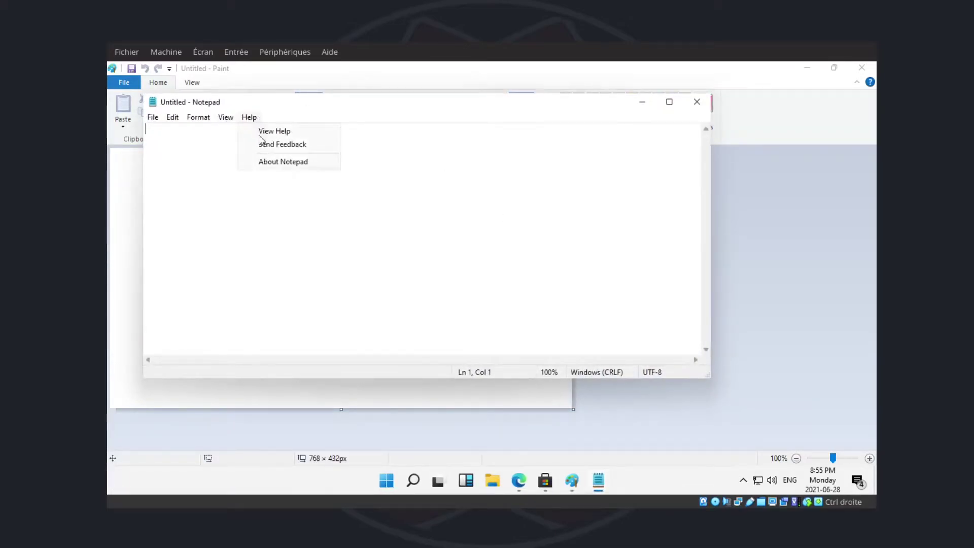
{"action": "left_click", "coordinate": [279, 161]}
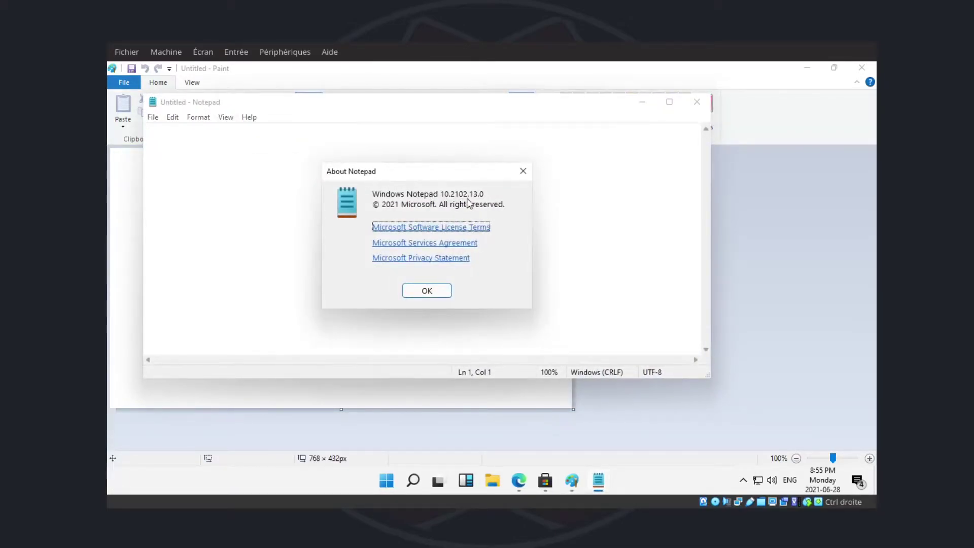
Step: Dismiss the About dialogs of Notepad and Paint and close both apps
{"action": "left_click", "coordinate": [523, 171]}
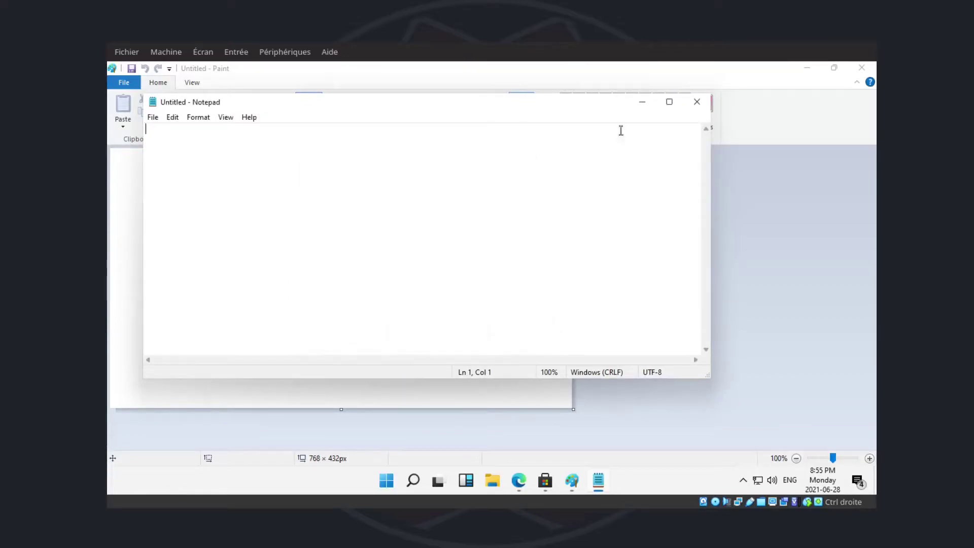
{"action": "left_click", "coordinate": [696, 102]}
{"action": "left_click", "coordinate": [492, 316]}
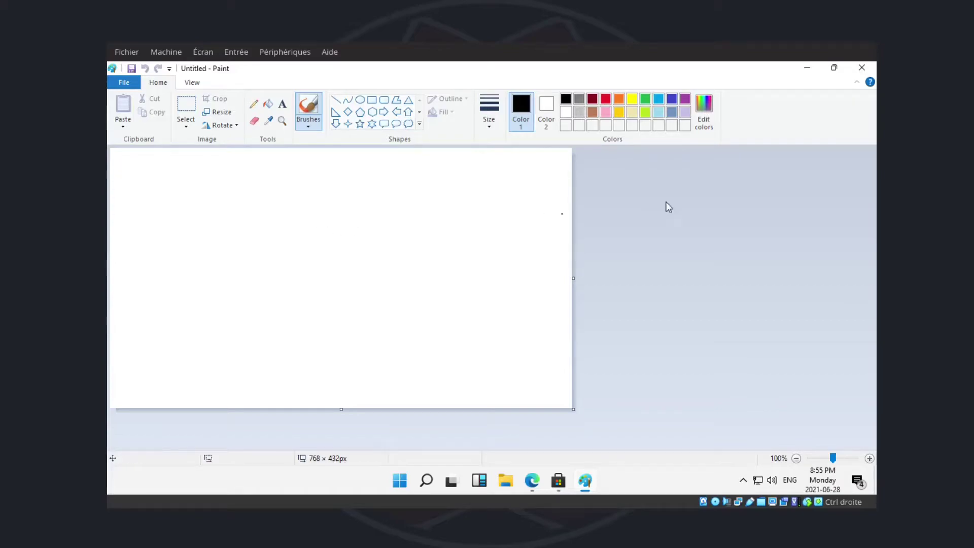
{"action": "left_click", "coordinate": [862, 68]}
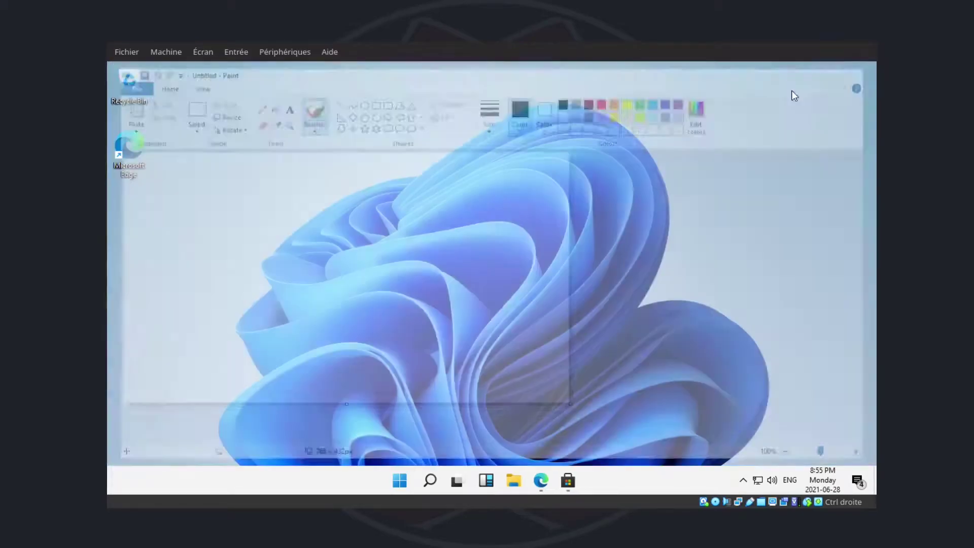
Step: Launch Paint again from the full app list, look over its window and close it
{"action": "left_click", "coordinate": [411, 479]}
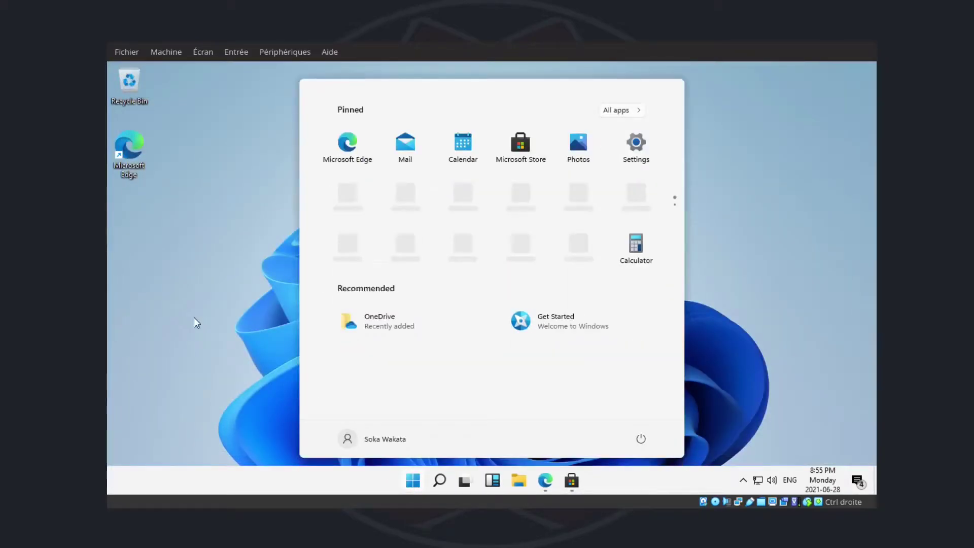
{"action": "left_click", "coordinate": [195, 318]}
{"action": "left_click", "coordinate": [412, 480]}
{"action": "left_click", "coordinate": [623, 112]}
{"action": "scroll", "coordinate": [548, 206], "scroll_direction": "down", "scroll_amount": 1}
{"action": "scroll", "coordinate": [548, 205], "scroll_direction": "down", "scroll_amount": 8}
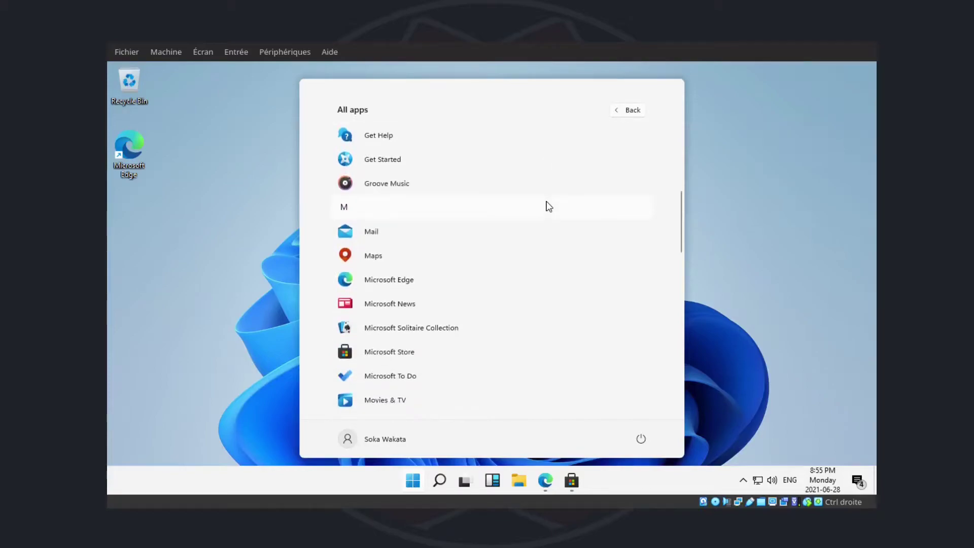
{"action": "scroll", "coordinate": [439, 231], "scroll_direction": "down", "scroll_amount": 5}
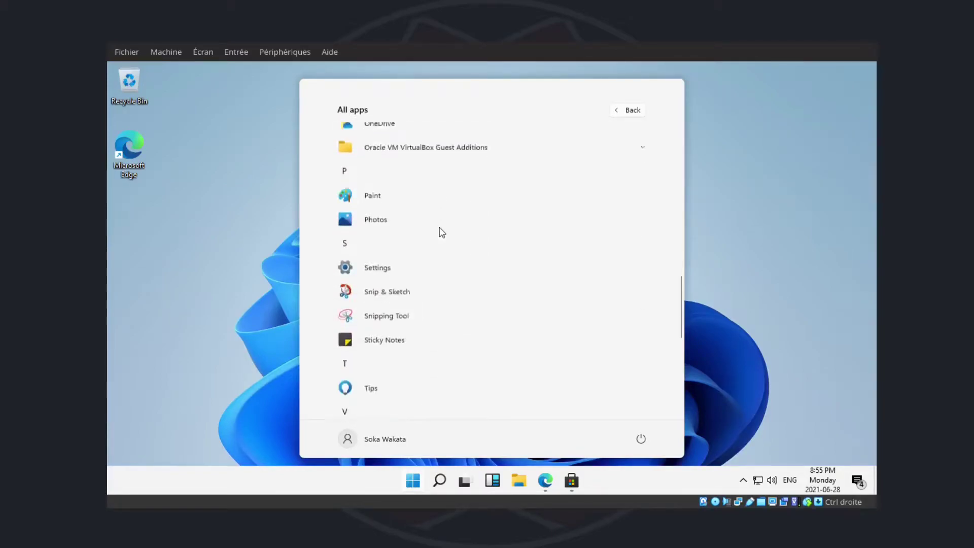
{"action": "left_click", "coordinate": [372, 148]}
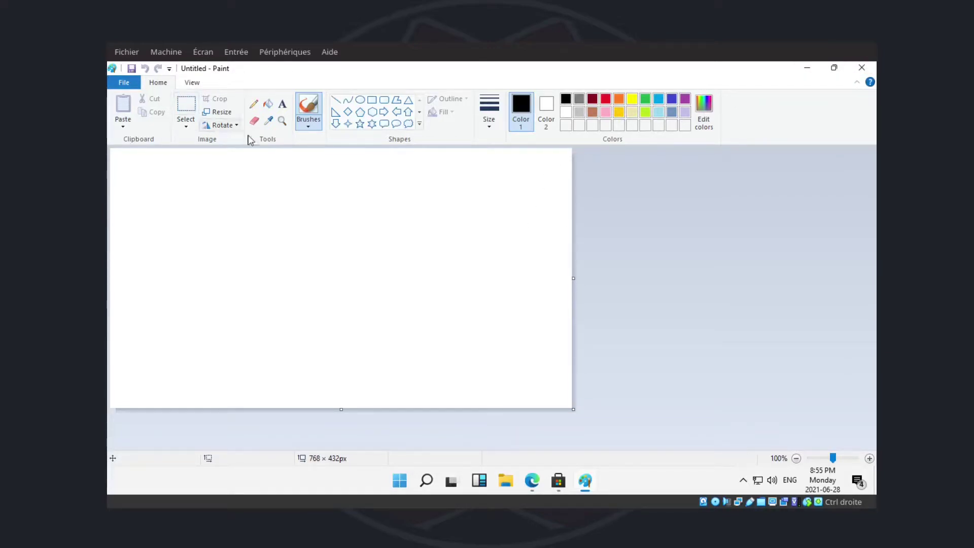
{"action": "left_click", "coordinate": [869, 68]}
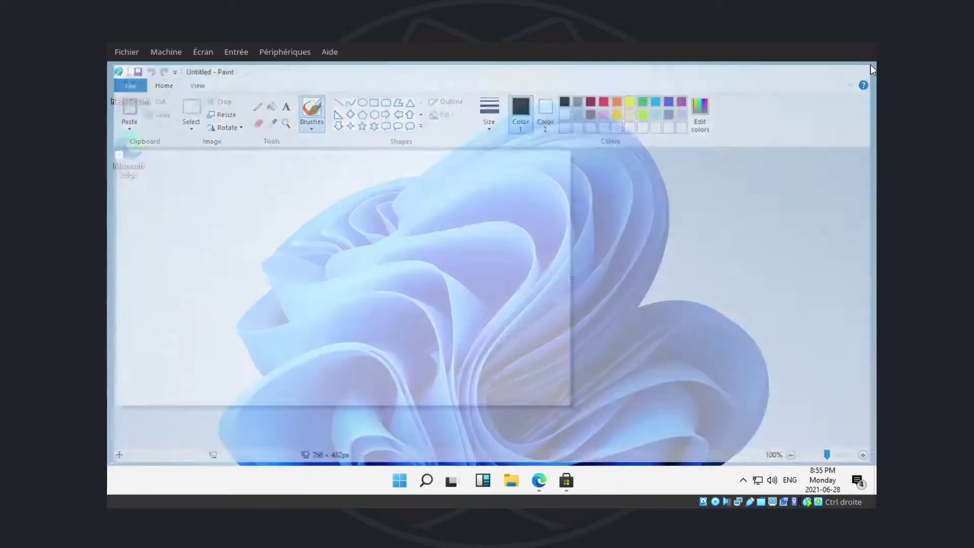
Step: Find Snip & Sketch in the full app list and launch it
{"action": "left_click", "coordinate": [413, 480]}
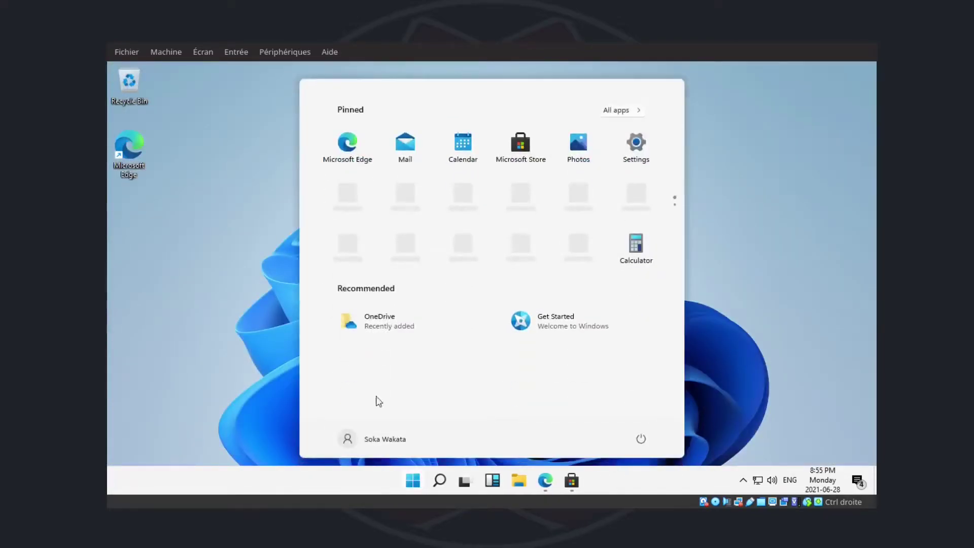
{"action": "left_click", "coordinate": [622, 111]}
{"action": "scroll", "coordinate": [387, 279], "scroll_direction": "down", "scroll_amount": 10}
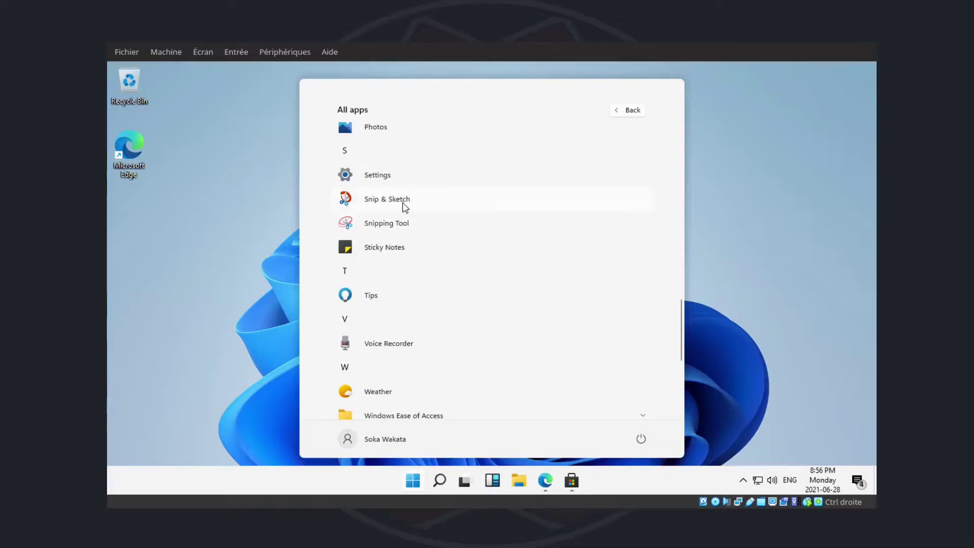
{"action": "left_click", "coordinate": [382, 202]}
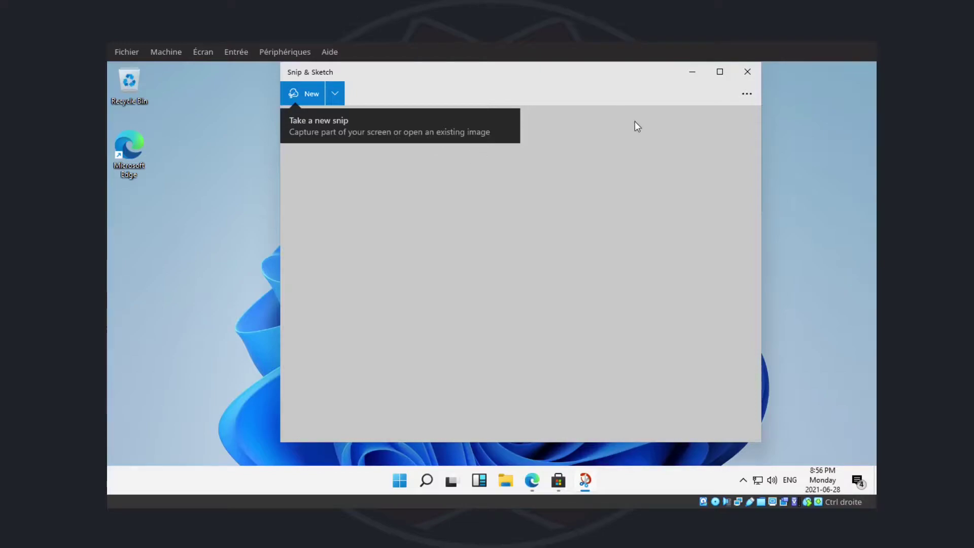
Step: Launch Snipping Tool from the full app list while keeping Snip & Sketch open
{"action": "left_click", "coordinate": [400, 480]}
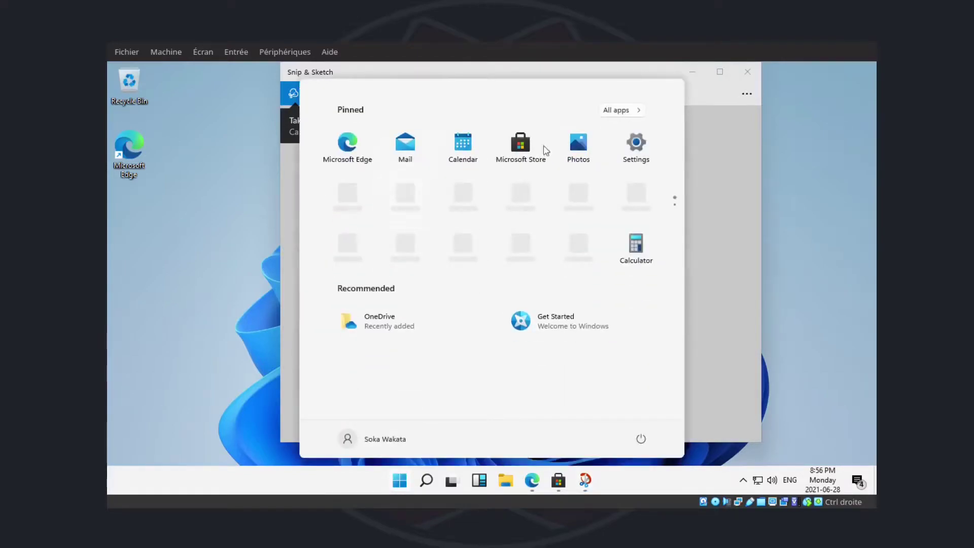
{"action": "left_click", "coordinate": [624, 117]}
{"action": "scroll", "coordinate": [454, 272], "scroll_direction": "down", "scroll_amount": 3}
{"action": "scroll", "coordinate": [454, 273], "scroll_direction": "down", "scroll_amount": 10}
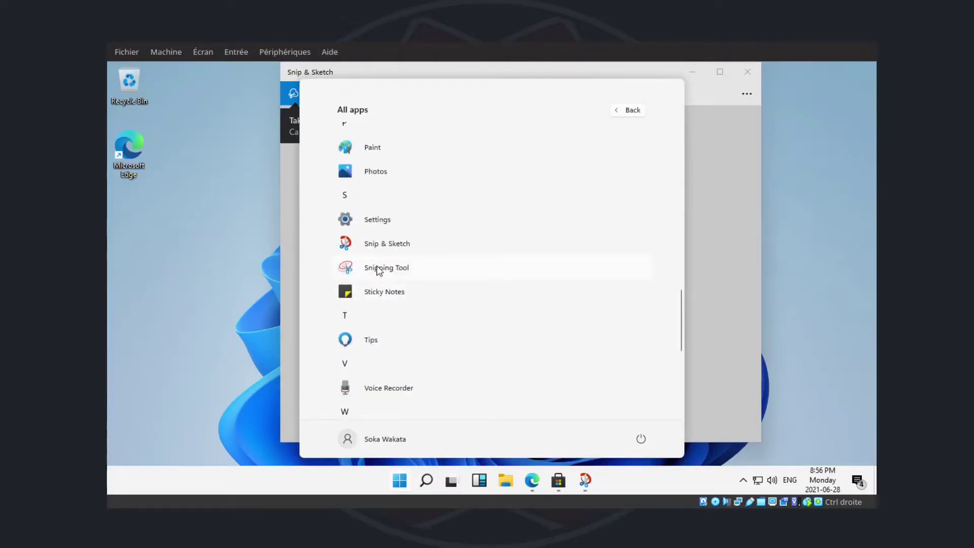
{"action": "left_click", "coordinate": [378, 268]}
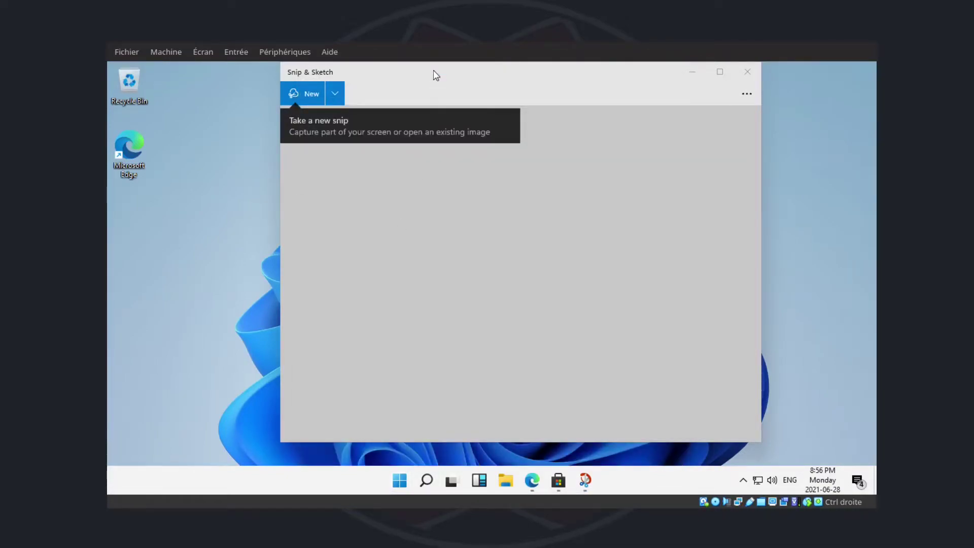
Step: Place the Snip & Sketch and Snipping Tool windows side by side to compare them, and close both
{"action": "left_click_drag", "start_coordinate": [440, 71], "coordinate": [294, 80]}
{"action": "left_click", "coordinate": [634, 296]}
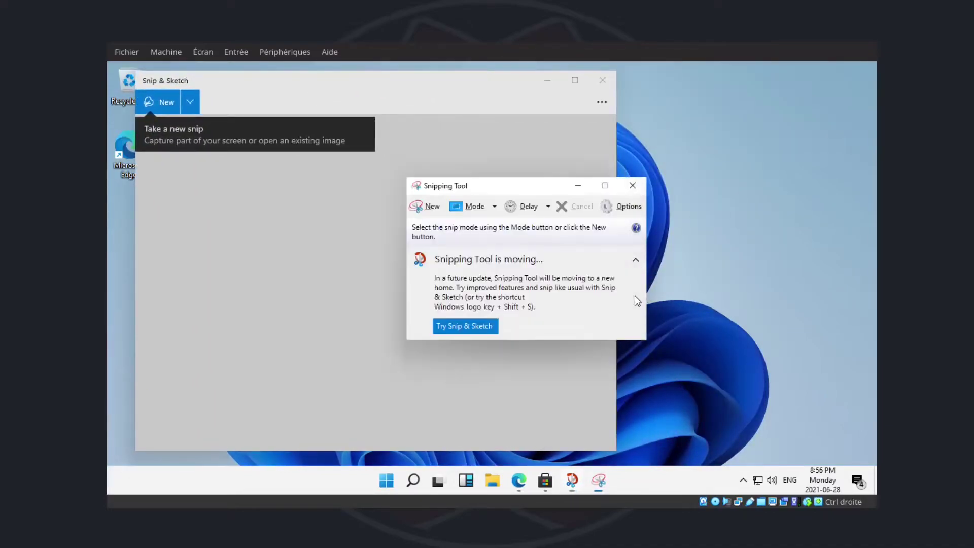
{"action": "left_click_drag", "start_coordinate": [529, 185], "coordinate": [721, 135]}
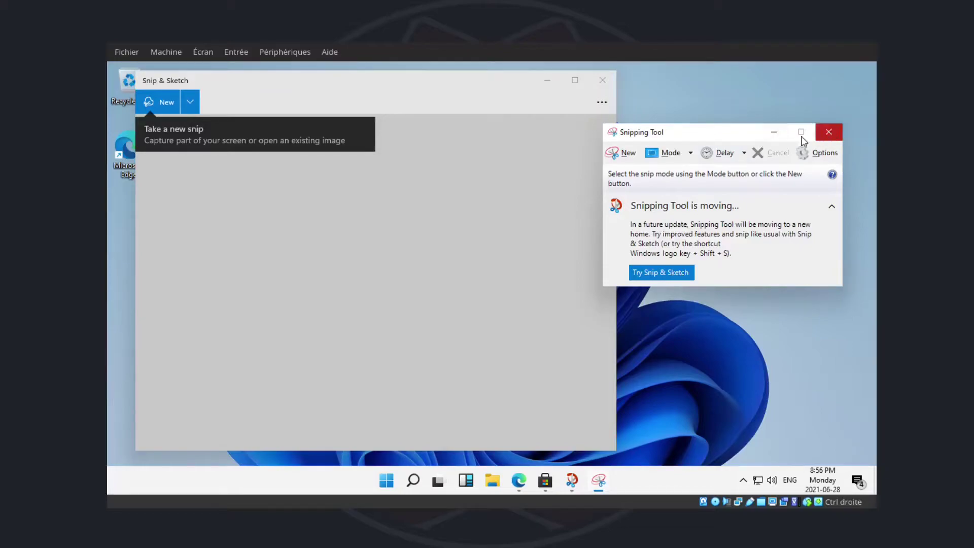
{"action": "left_click_drag", "start_coordinate": [700, 132], "coordinate": [720, 77]}
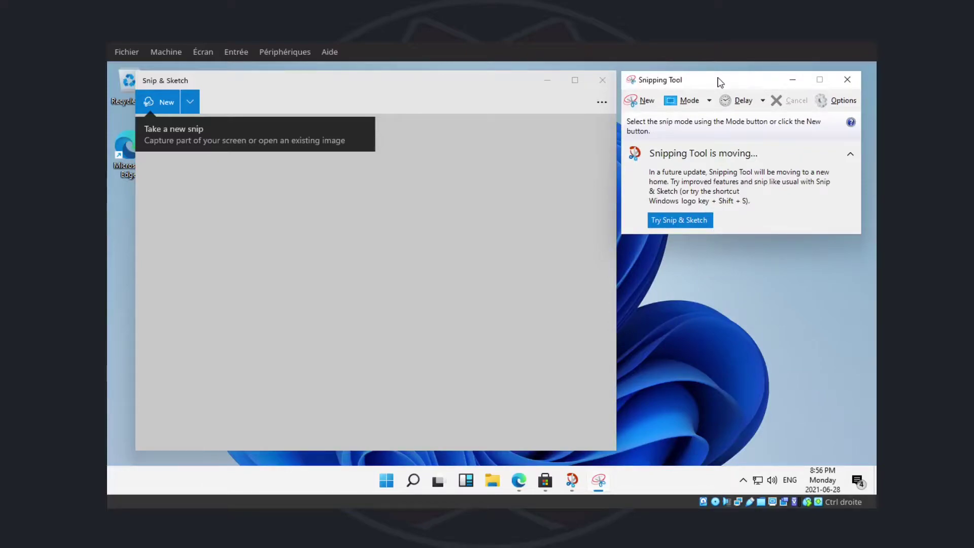
{"action": "left_click_drag", "start_coordinate": [325, 76], "coordinate": [301, 77]}
{"action": "left_click", "coordinate": [847, 80]}
{"action": "left_click", "coordinate": [581, 81]}
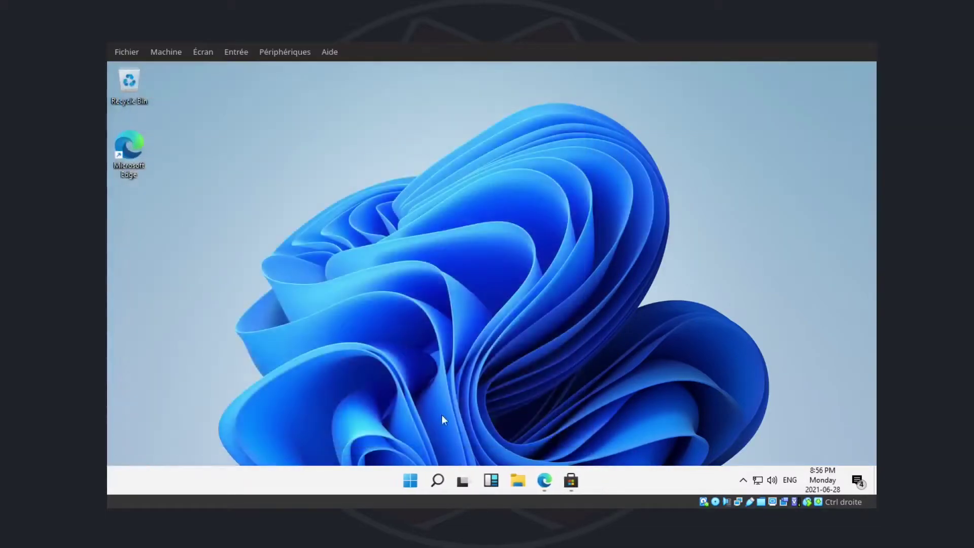
Step: Look through the end of the full app list and check which tools the Windows Ease of Access folder contains
{"action": "left_click", "coordinate": [410, 480]}
{"action": "left_click", "coordinate": [636, 109]}
{"action": "scroll", "coordinate": [467, 278], "scroll_direction": "down", "scroll_amount": 10}
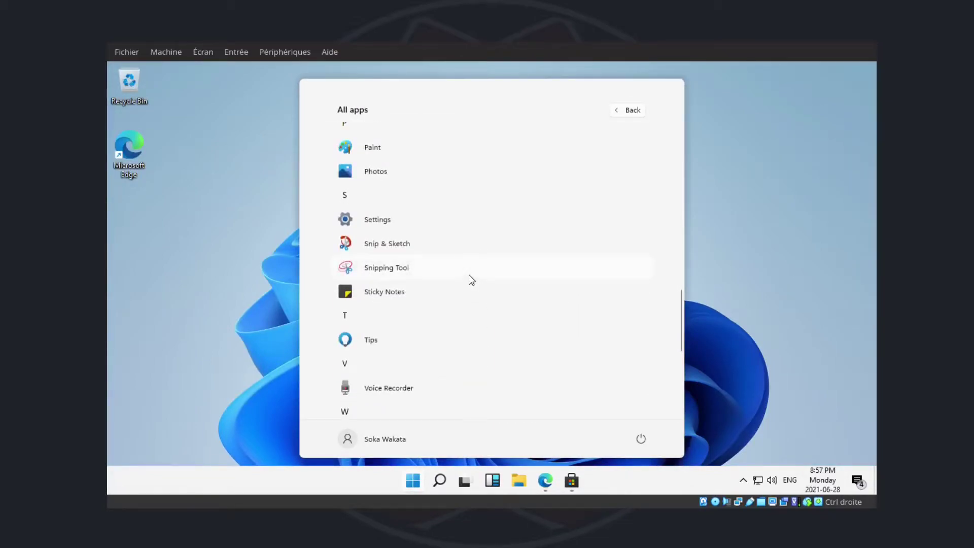
{"action": "scroll", "coordinate": [397, 305], "scroll_direction": "down", "scroll_amount": 2}
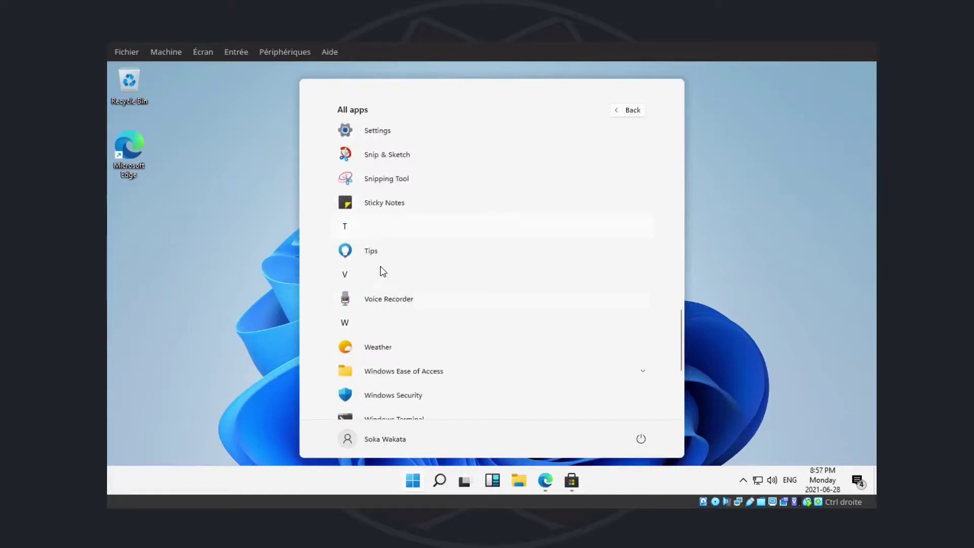
{"action": "scroll", "coordinate": [402, 303], "scroll_direction": "down", "scroll_amount": 3}
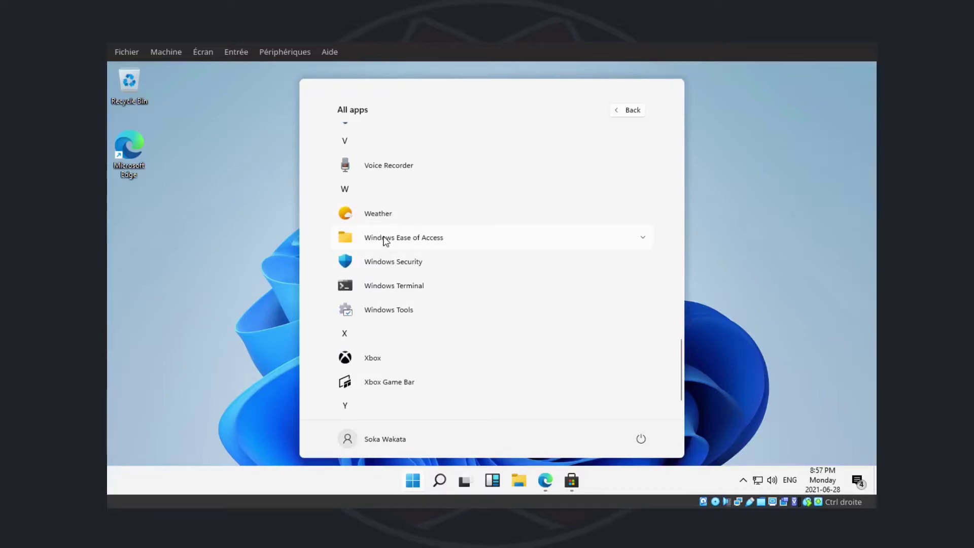
{"action": "left_click", "coordinate": [643, 237]}
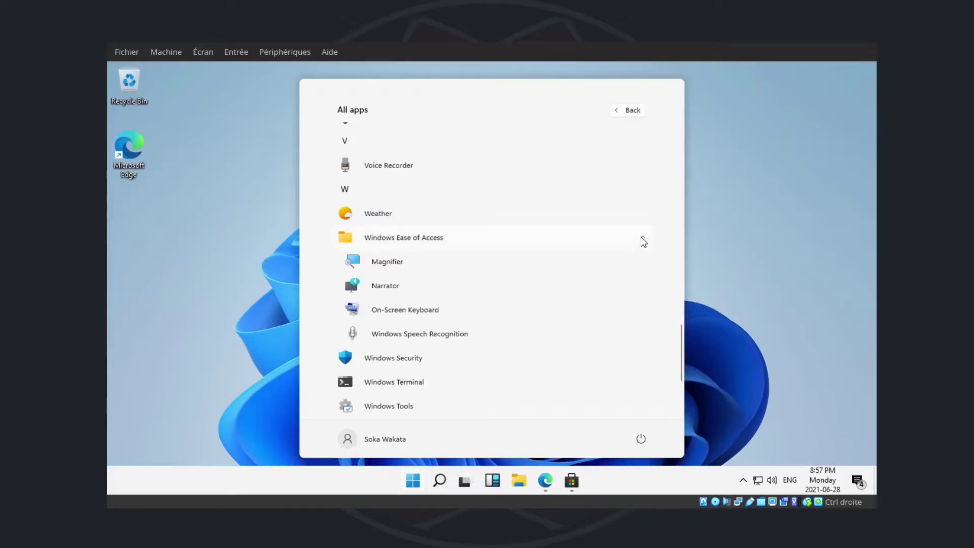
{"action": "left_click", "coordinate": [642, 241]}
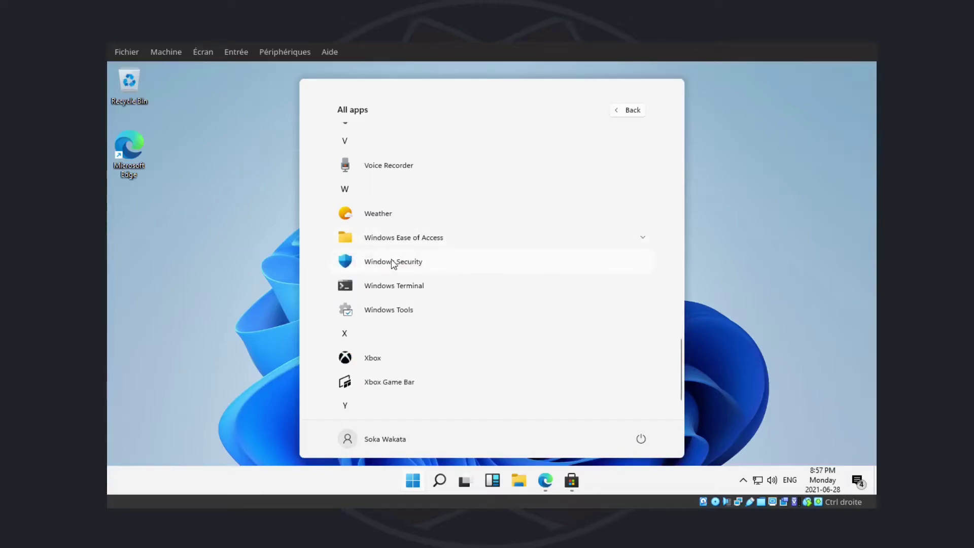
Step: Launch Windows Terminal, search the Start menu for cmd without opening a result, and close the terminal
{"action": "left_click", "coordinate": [396, 286]}
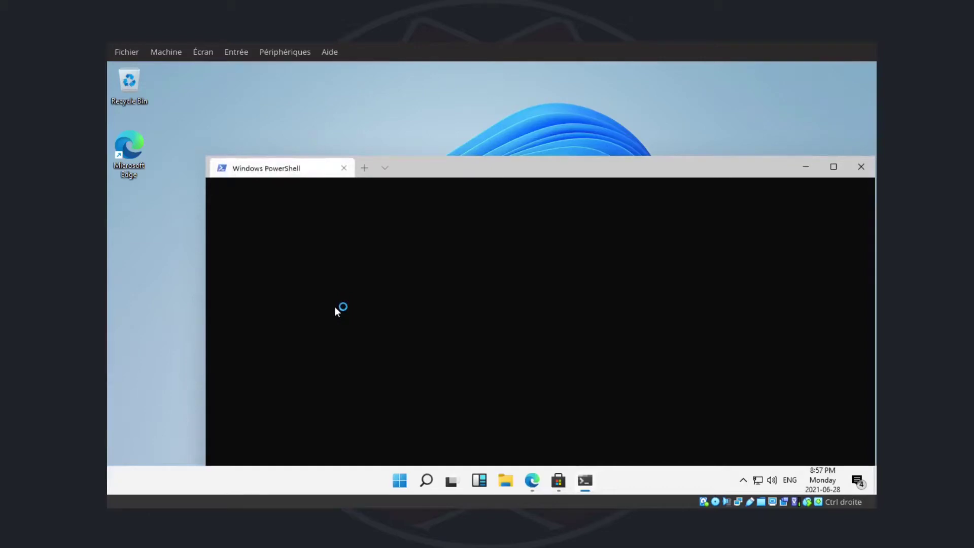
{"action": "left_click", "coordinate": [396, 486]}
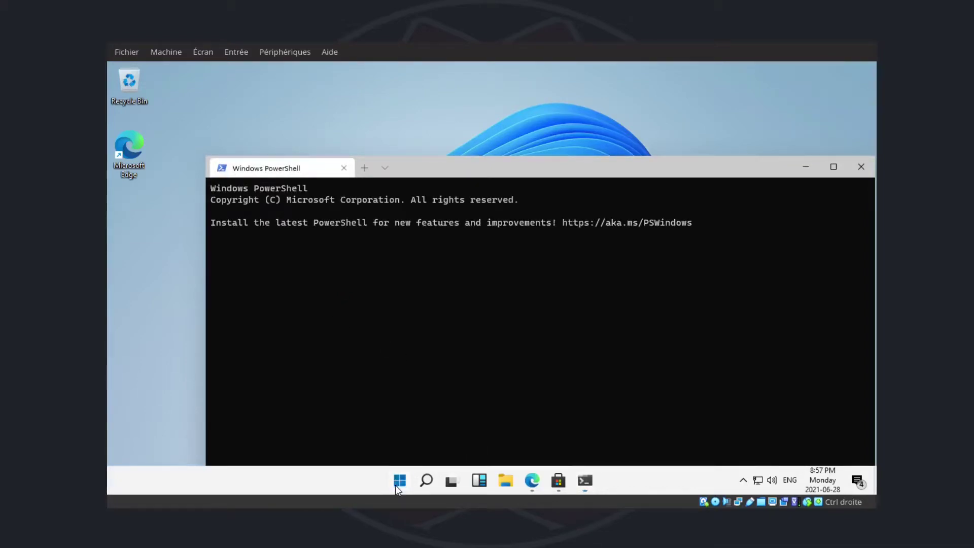
{"action": "type", "text": "cmd"}
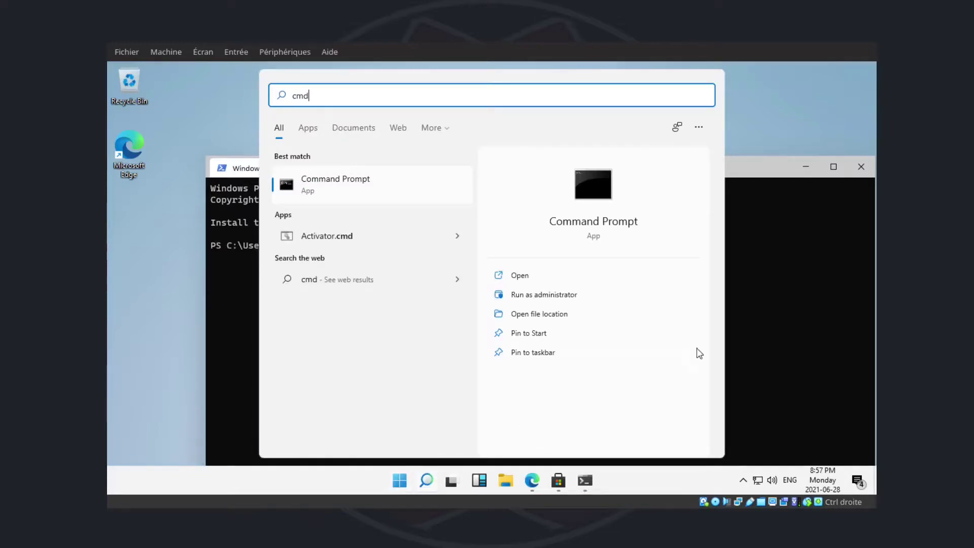
{"action": "left_click", "coordinate": [789, 117]}
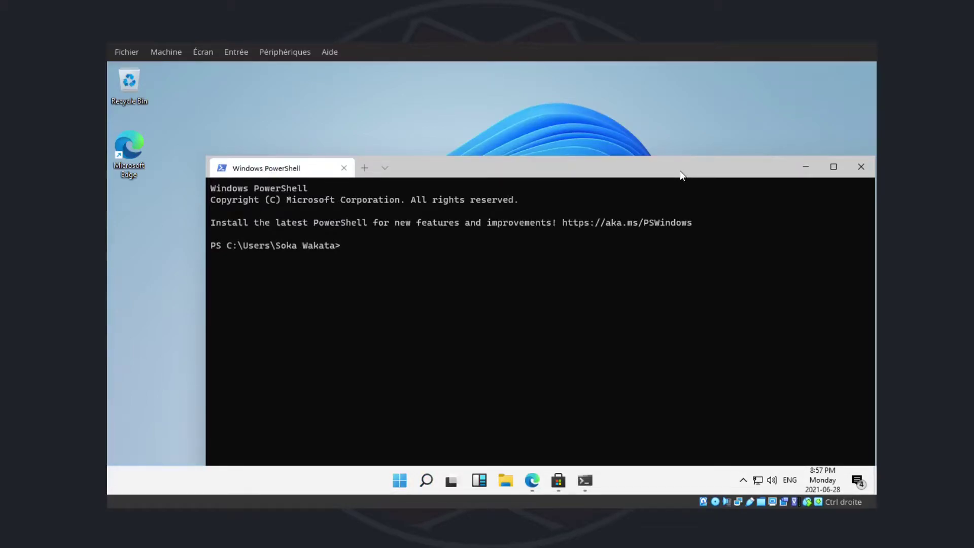
{"action": "left_click", "coordinate": [862, 167]}
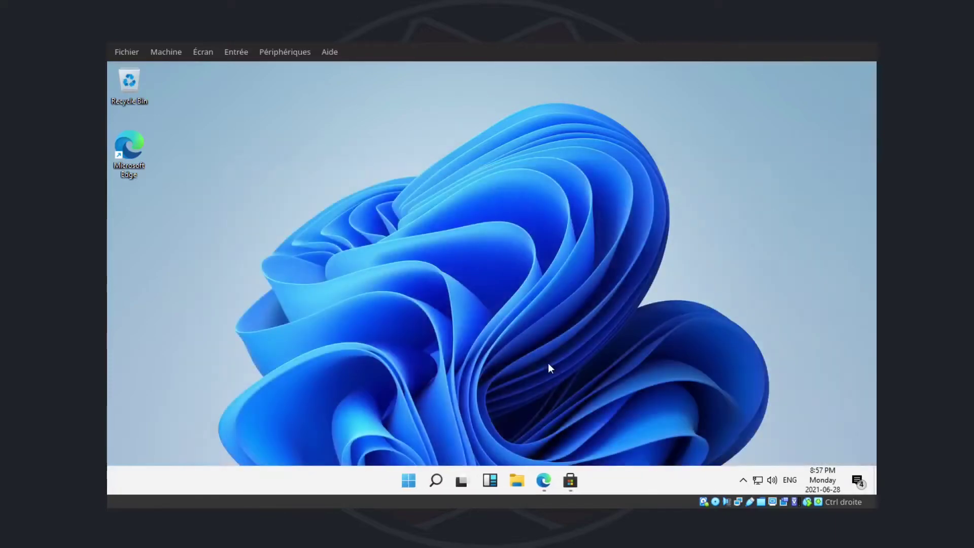
Step: Find Windows Terminal in the full app list, pin it to Start and unpin it again
{"action": "left_click", "coordinate": [415, 483]}
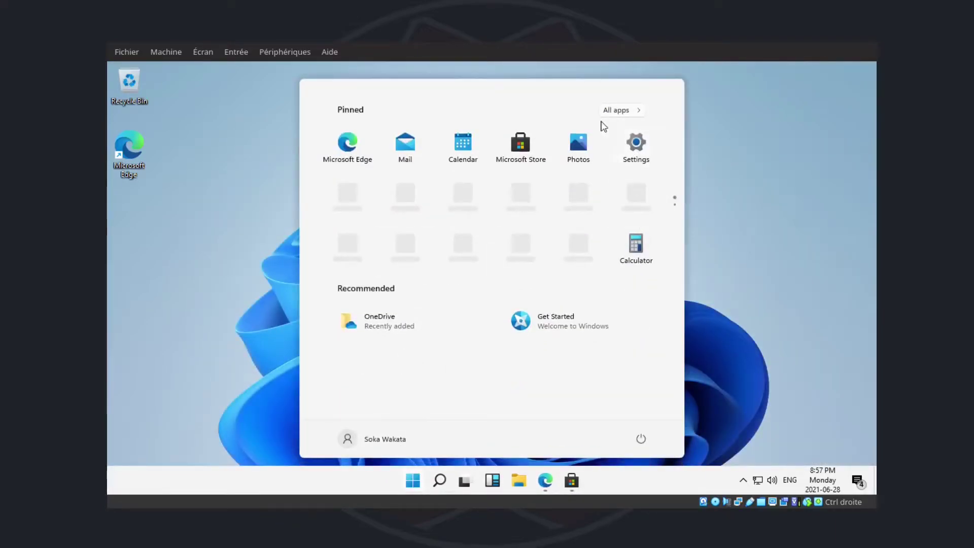
{"action": "left_click", "coordinate": [615, 110]}
{"action": "scroll", "coordinate": [453, 261], "scroll_direction": "down", "scroll_amount": 20}
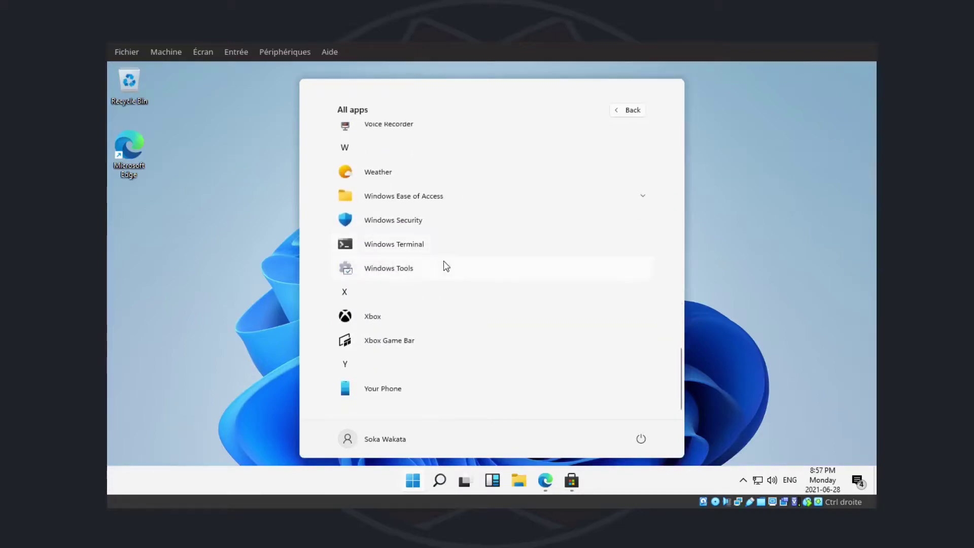
{"action": "right_click", "coordinate": [391, 246]}
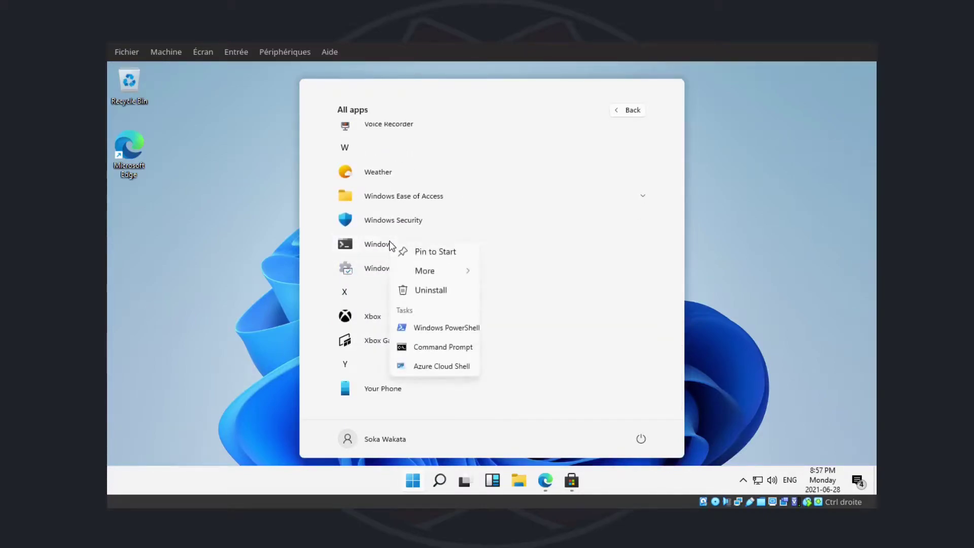
{"action": "left_click", "coordinate": [439, 255]}
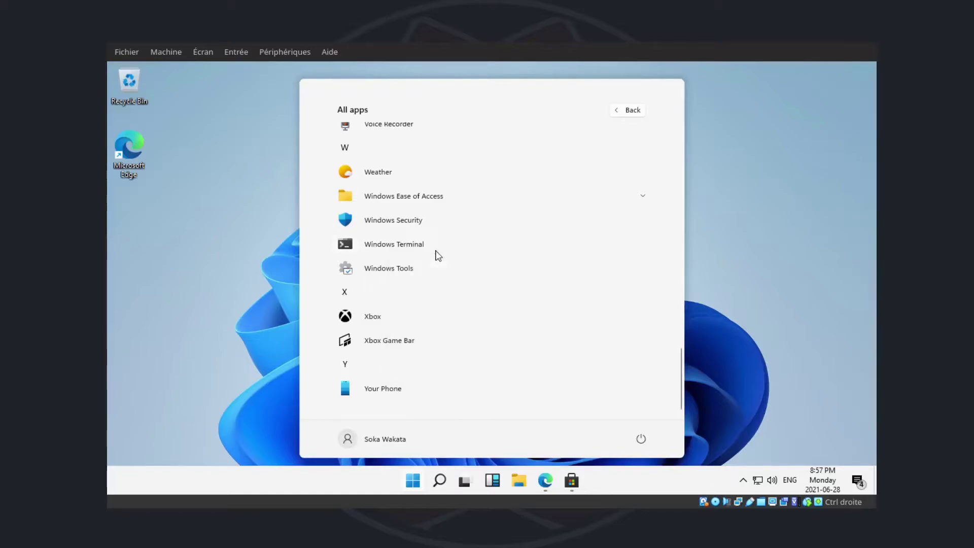
{"action": "right_click", "coordinate": [404, 249]}
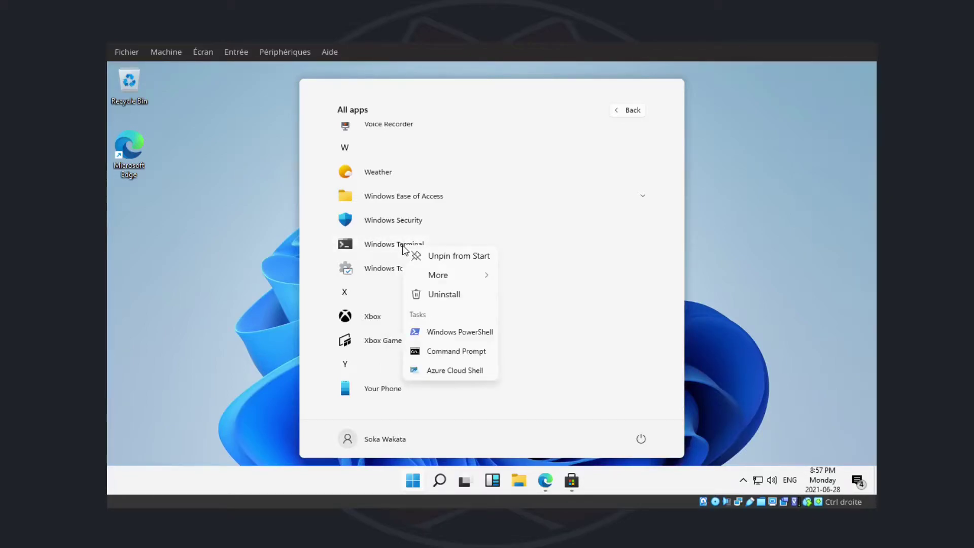
{"action": "left_click", "coordinate": [445, 258]}
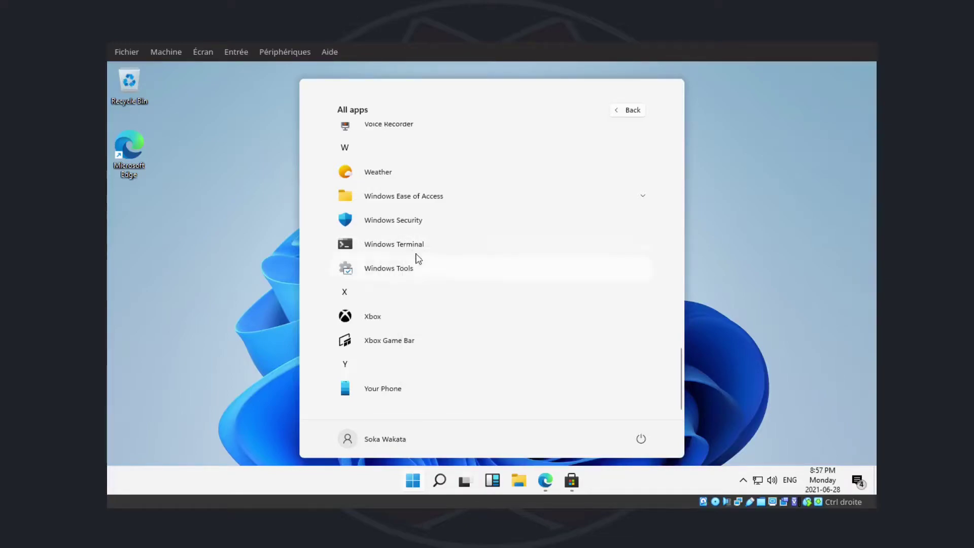
Step: Pin Windows Terminal to the taskbar and move its icon directly before File Explorer
{"action": "right_click", "coordinate": [397, 245]}
{"action": "mouse_move", "coordinate": [432, 277]}
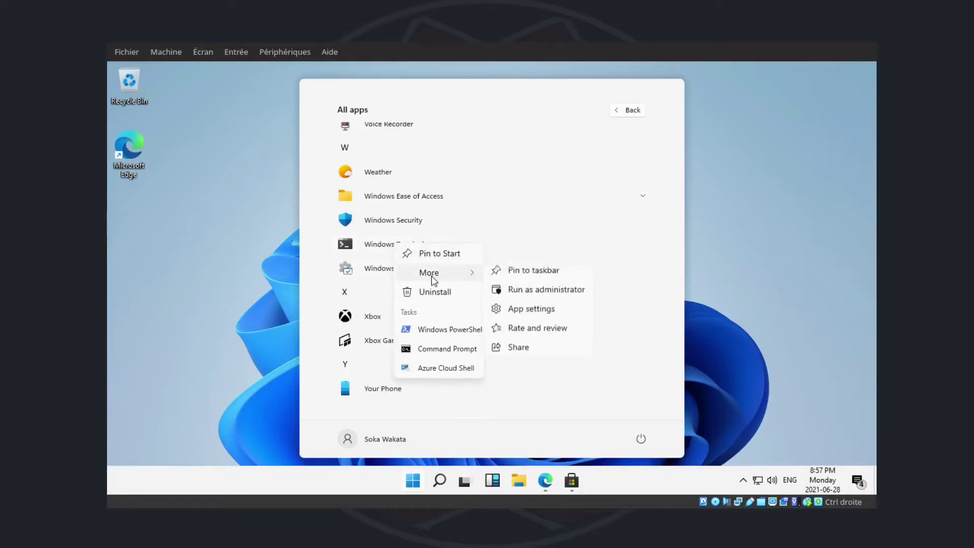
{"action": "left_click", "coordinate": [540, 277]}
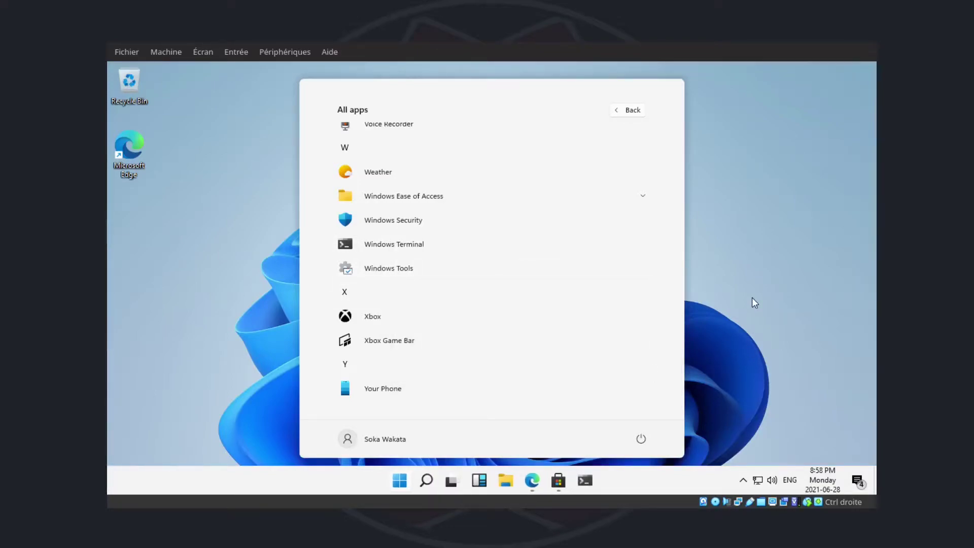
{"action": "left_click", "coordinate": [752, 298]}
{"action": "left_click_drag", "start_coordinate": [585, 485], "coordinate": [505, 486]}
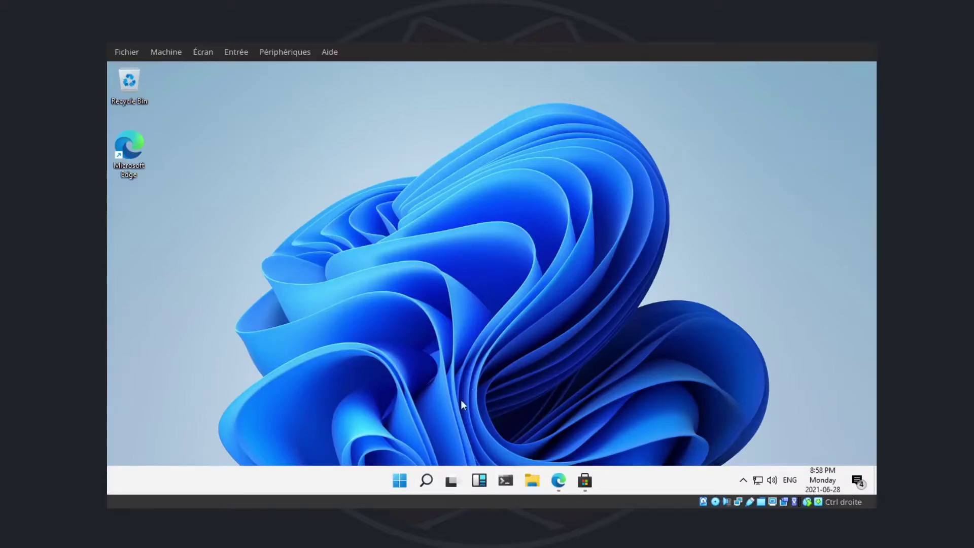
Step: Launch Your Phone from the full app list, look over its window and close it
{"action": "left_click", "coordinate": [399, 480]}
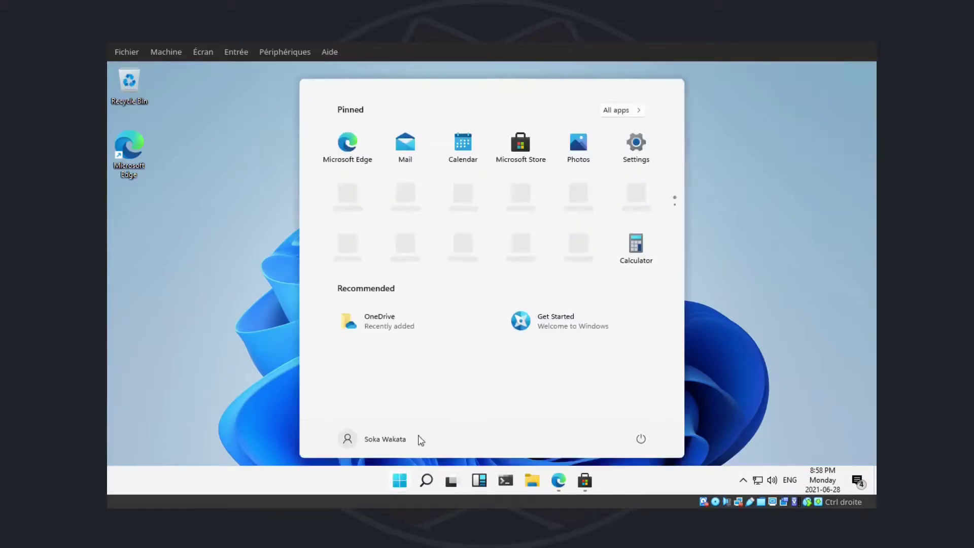
{"action": "left_click", "coordinate": [615, 111]}
{"action": "scroll", "coordinate": [496, 268], "scroll_direction": "down", "scroll_amount": 15}
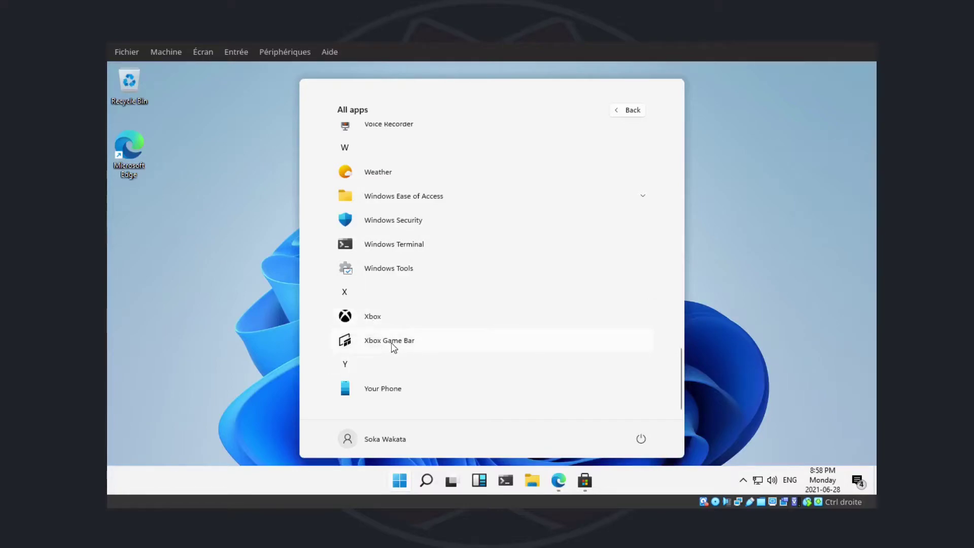
{"action": "left_click", "coordinate": [385, 389]}
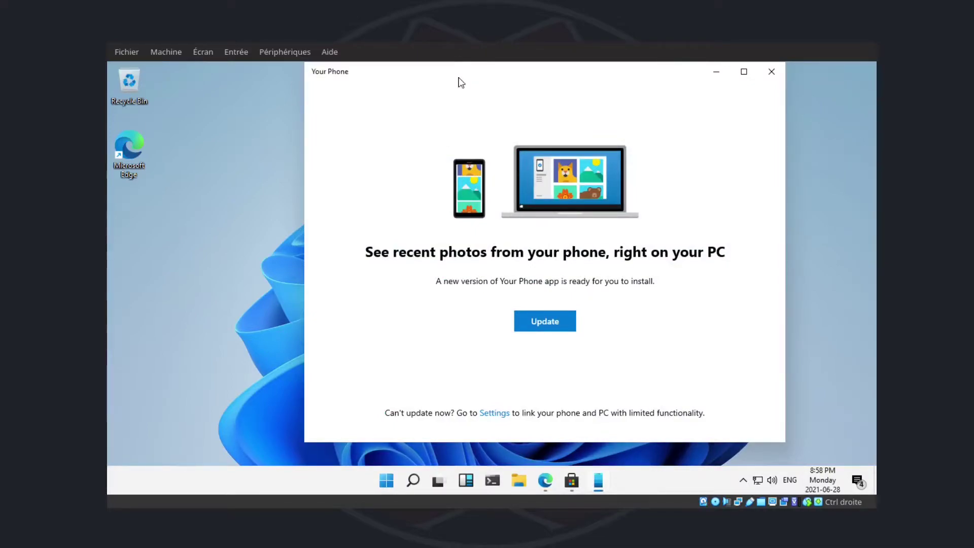
{"action": "left_click_drag", "start_coordinate": [462, 77], "coordinate": [412, 79]}
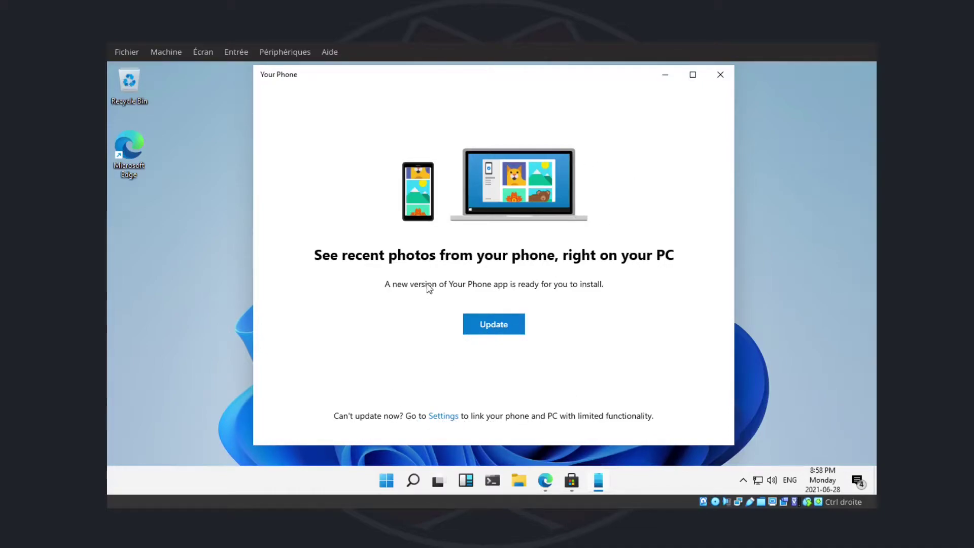
{"action": "left_click", "coordinate": [722, 75]}
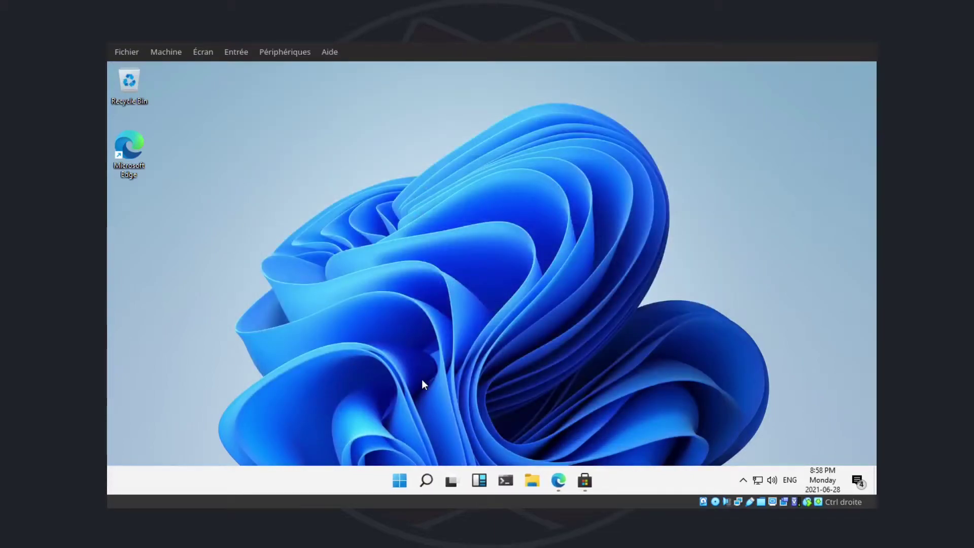
Step: Switch to Microsoft Edge, return to the start of the web page and examine the browser's options, including Help and feedback
{"action": "left_click", "coordinate": [560, 480]}
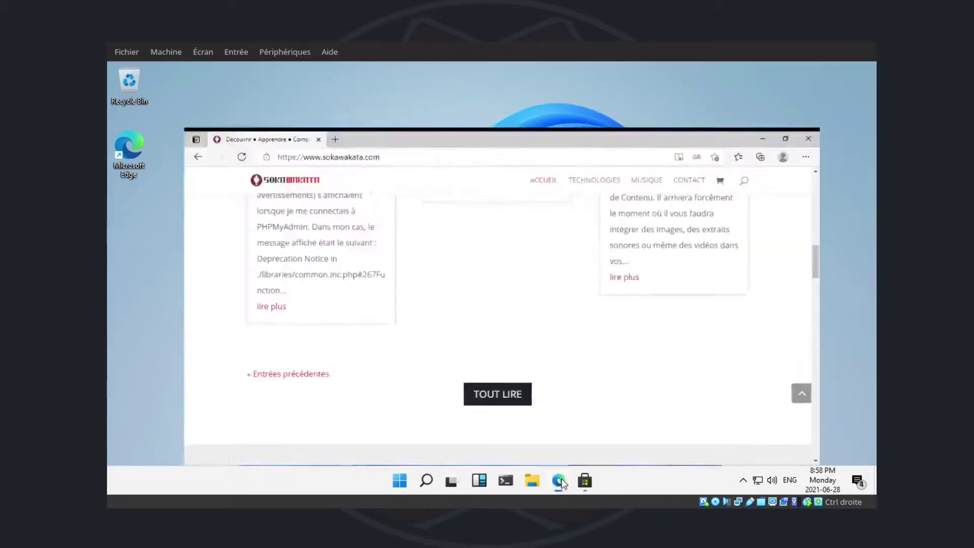
{"action": "scroll", "coordinate": [402, 280], "scroll_direction": "up", "scroll_amount": 10}
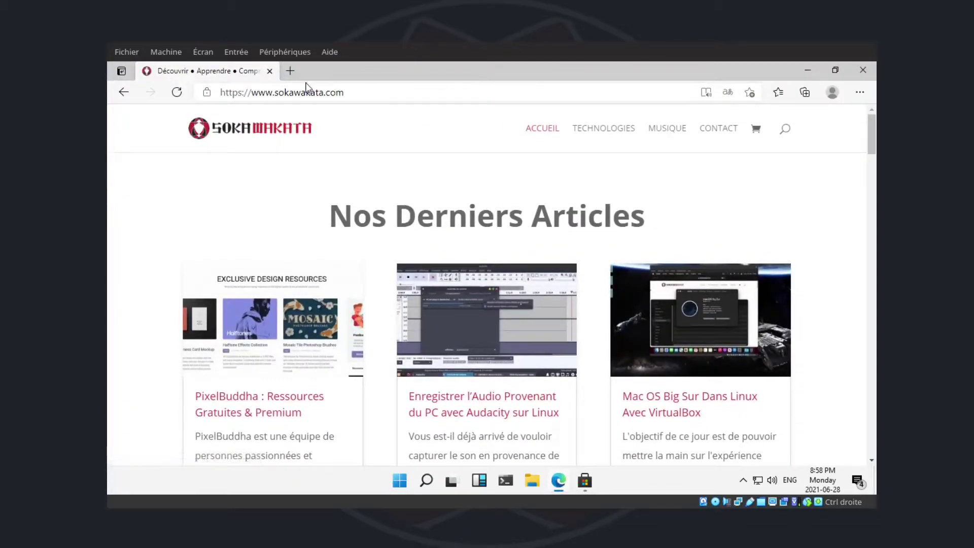
{"action": "left_click", "coordinate": [862, 95]}
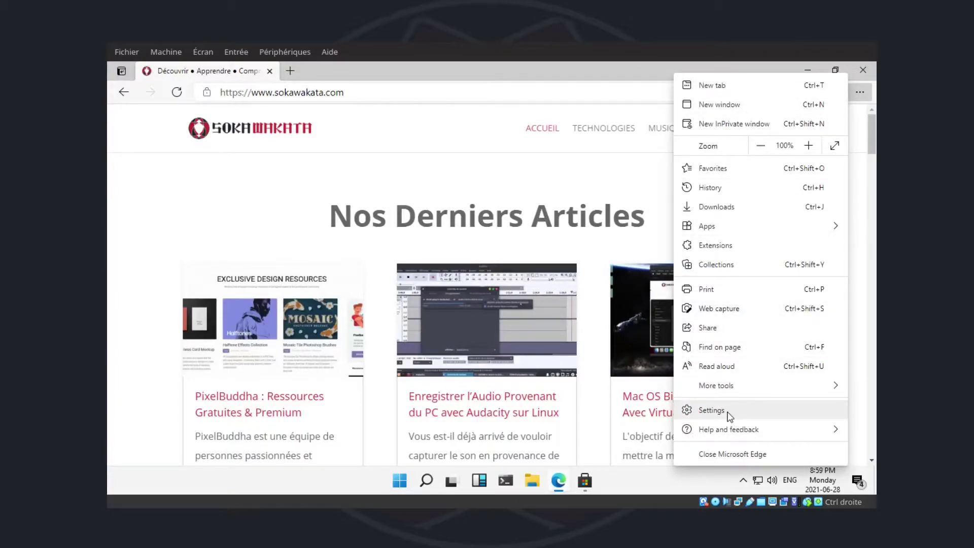
{"action": "mouse_move", "coordinate": [726, 431]}
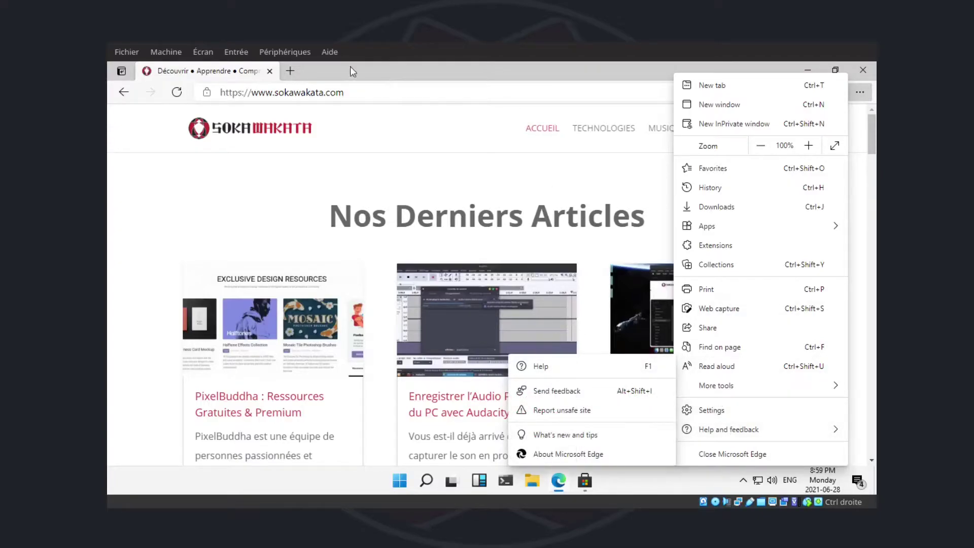
{"action": "left_click", "coordinate": [548, 66]}
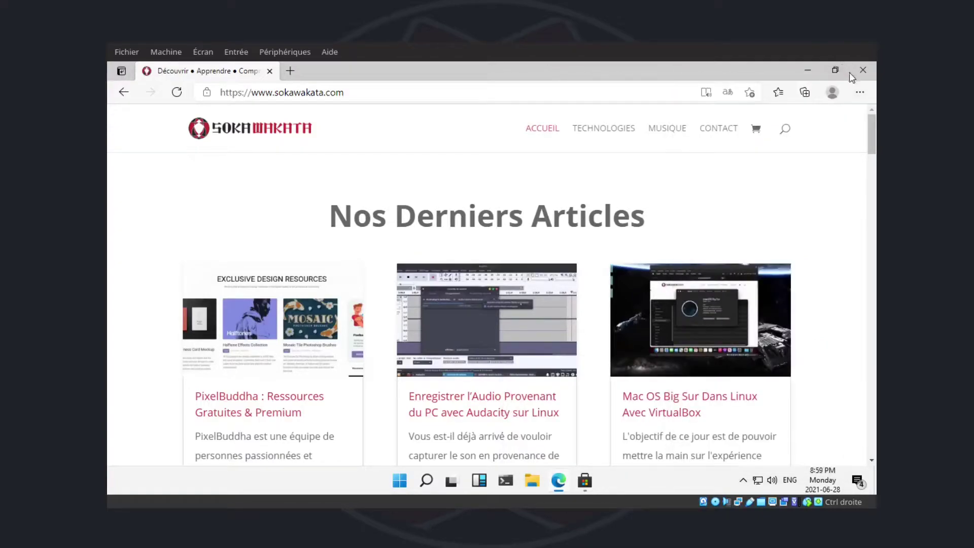
Step: View the About Microsoft Edge page, close its tab and minimize the browser
{"action": "left_click", "coordinate": [859, 93]}
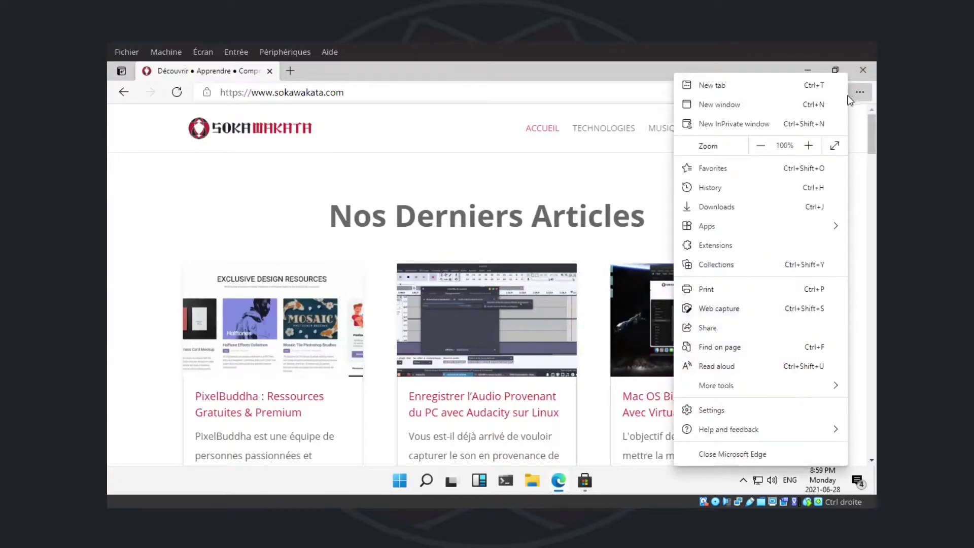
{"action": "mouse_move", "coordinate": [737, 435]}
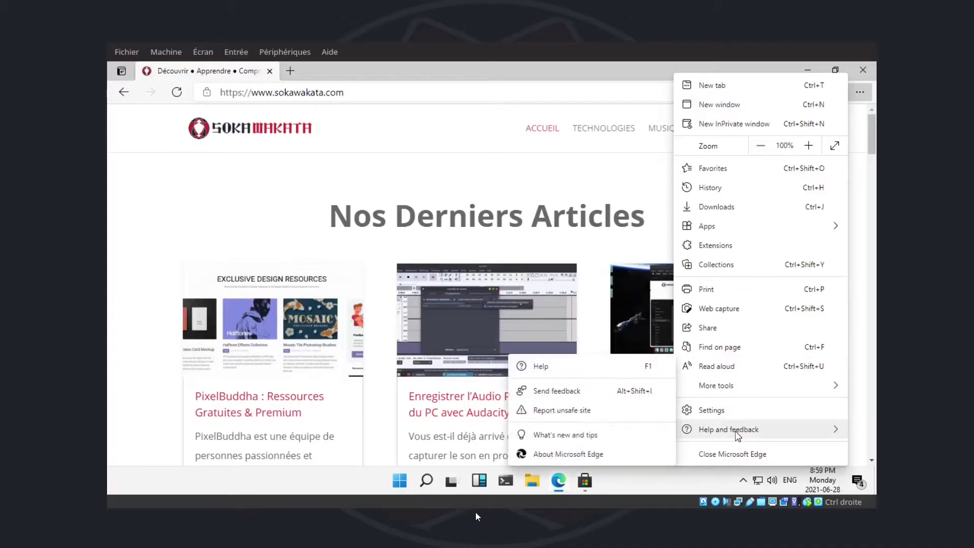
{"action": "left_click", "coordinate": [584, 454]}
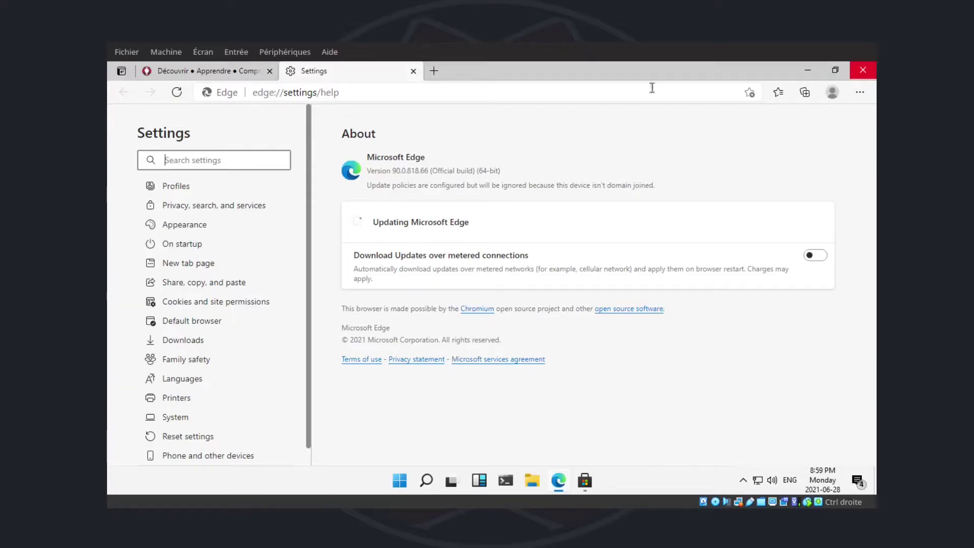
{"action": "left_click", "coordinate": [413, 71]}
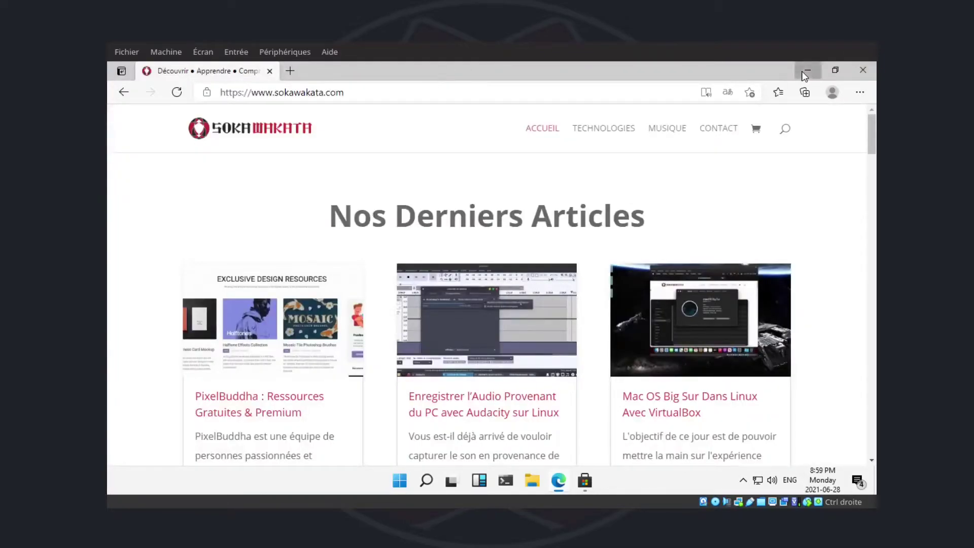
{"action": "left_click", "coordinate": [808, 70]}
Step: Switch to Microsoft Store and look through the Home page's featured apps, games and Windows themes
{"action": "left_click", "coordinate": [584, 483]}
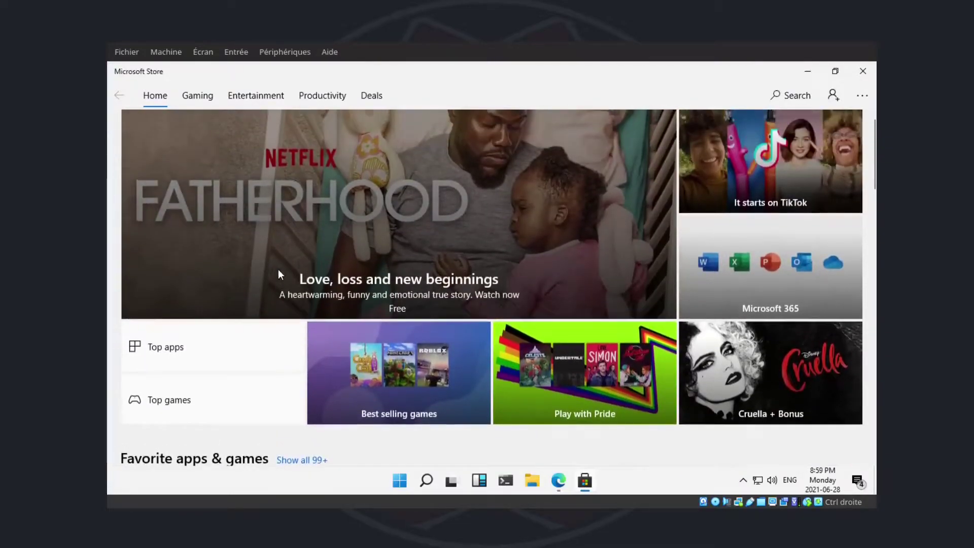
{"action": "scroll", "coordinate": [279, 270], "scroll_direction": "down", "scroll_amount": 10}
{"action": "scroll", "coordinate": [278, 269], "scroll_direction": "down", "scroll_amount": 10}
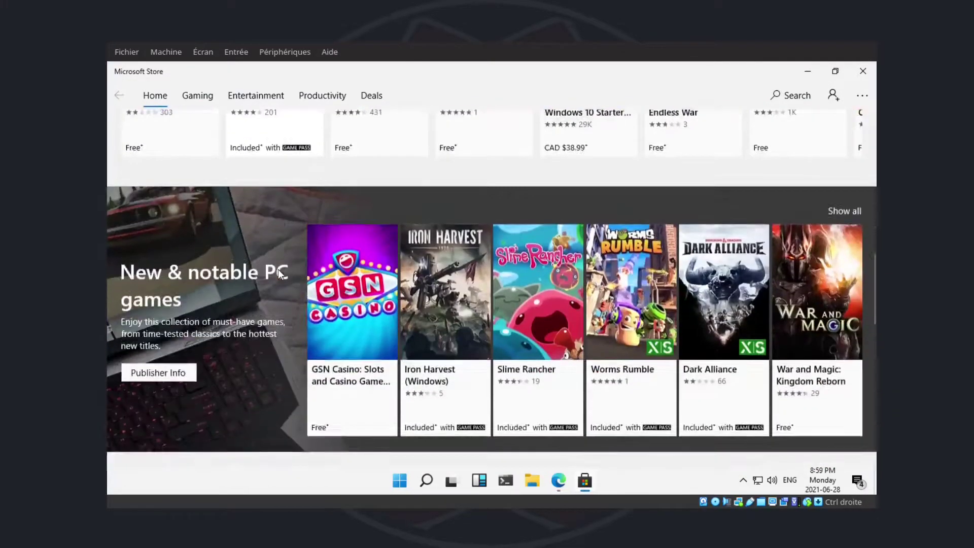
{"action": "scroll", "coordinate": [278, 274], "scroll_direction": "down", "scroll_amount": 5}
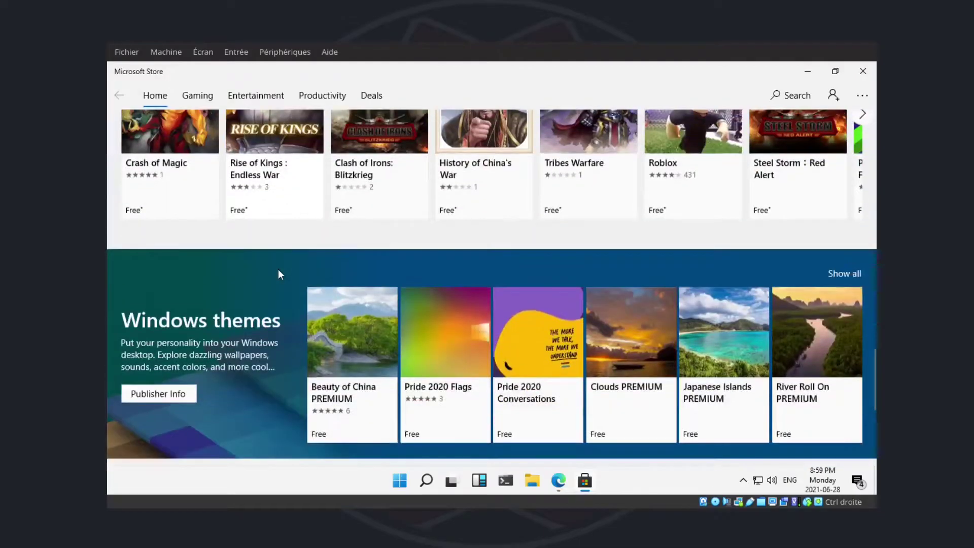
{"action": "scroll", "coordinate": [278, 274], "scroll_direction": "up", "scroll_amount": 3}
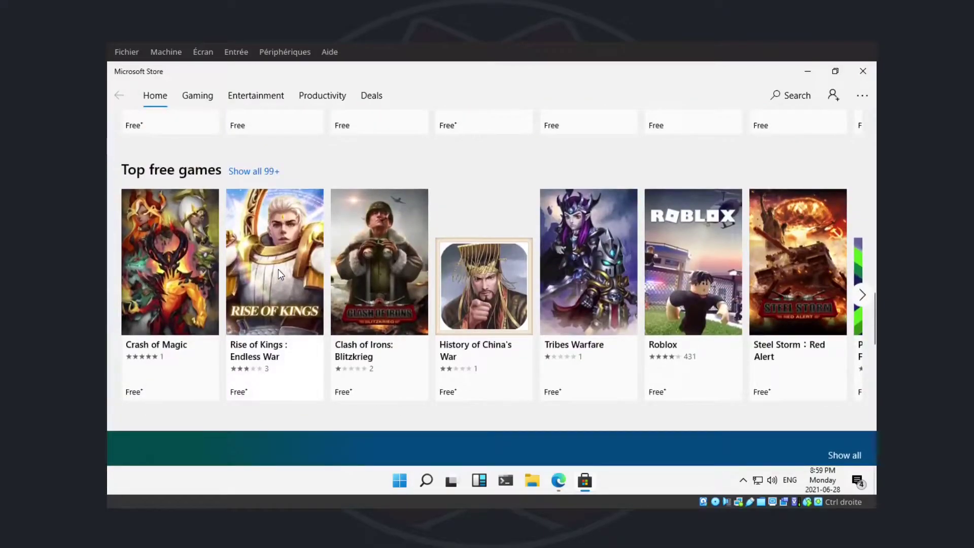
{"action": "scroll", "coordinate": [278, 269], "scroll_direction": "up", "scroll_amount": 15}
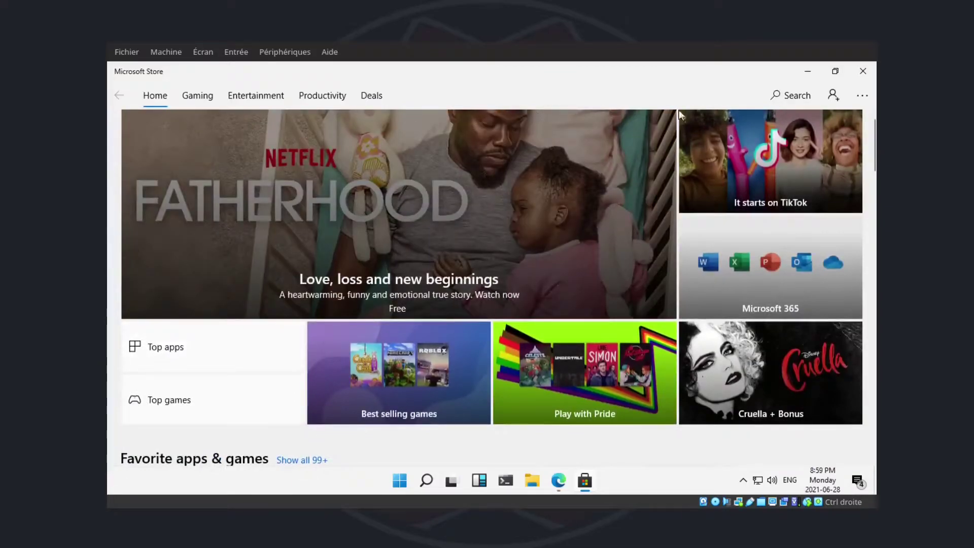
Step: Search the store for "fortnite" and look through the movies, apps and accessories in the results
{"action": "left_click", "coordinate": [784, 100]}
{"action": "type", "text": "fortnite"}
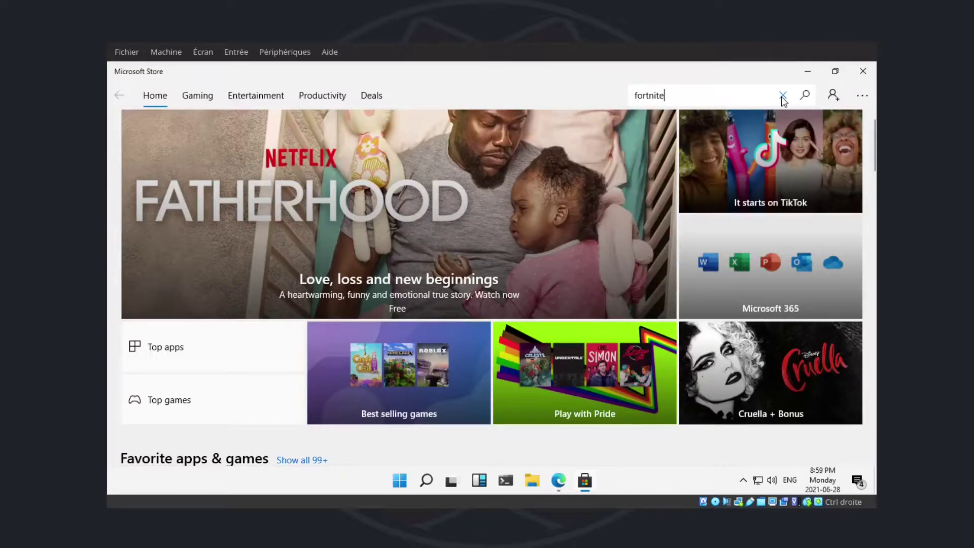
{"action": "key", "text": "Return"}
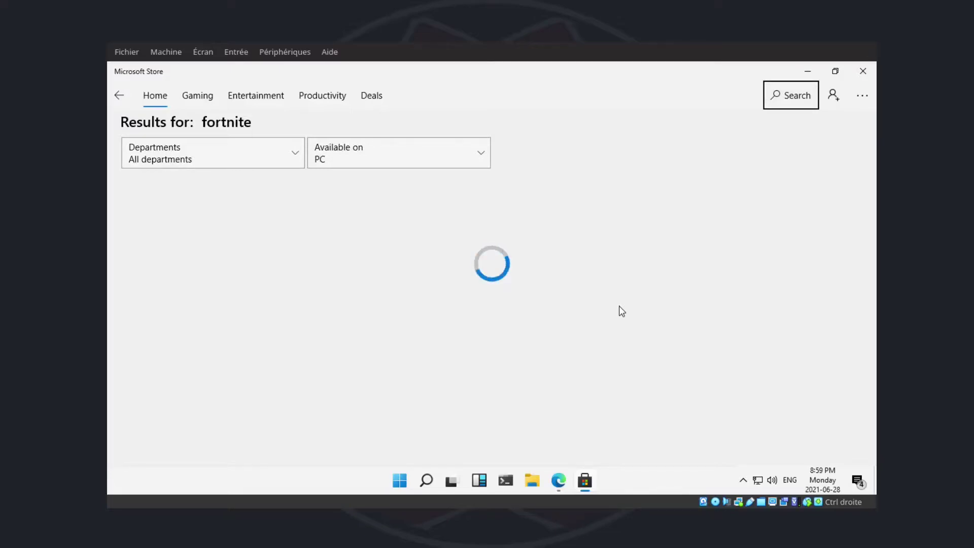
{"action": "scroll", "coordinate": [618, 303], "scroll_direction": "down", "scroll_amount": 5}
{"action": "scroll", "coordinate": [617, 304], "scroll_direction": "up", "scroll_amount": 5}
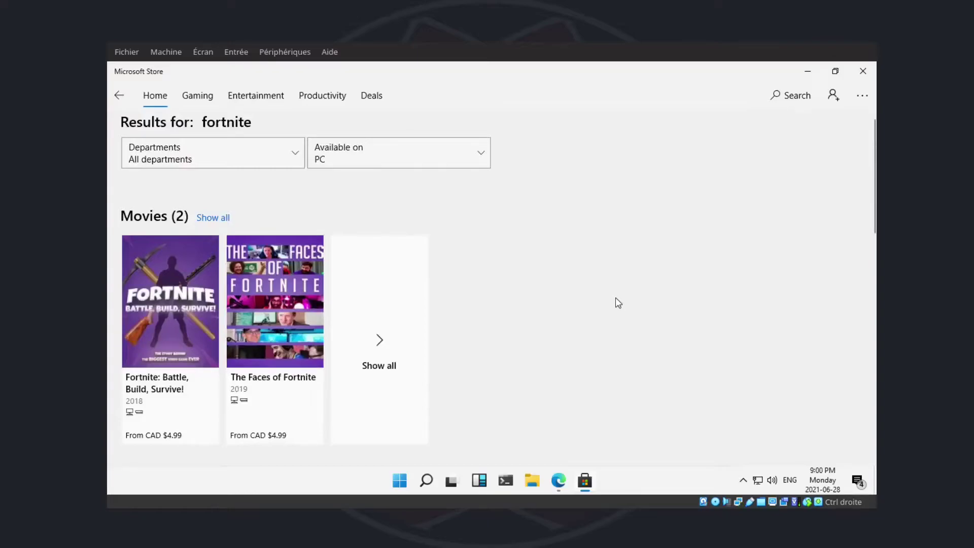
{"action": "scroll", "coordinate": [618, 303], "scroll_direction": "down", "scroll_amount": 6}
{"action": "scroll", "coordinate": [618, 303], "scroll_direction": "down", "scroll_amount": 5}
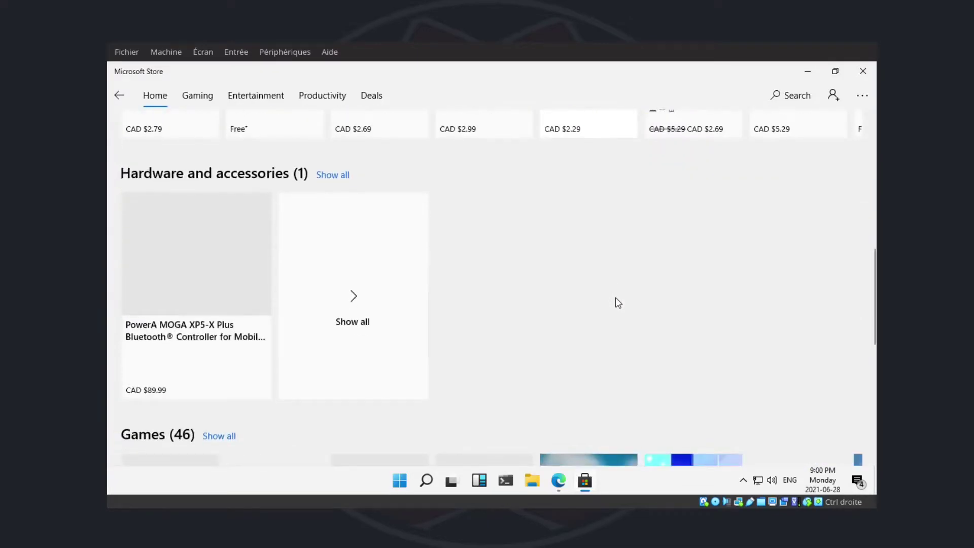
{"action": "scroll", "coordinate": [618, 302], "scroll_direction": "up", "scroll_amount": 10}
{"action": "scroll", "coordinate": [618, 303], "scroll_direction": "down", "scroll_amount": 5}
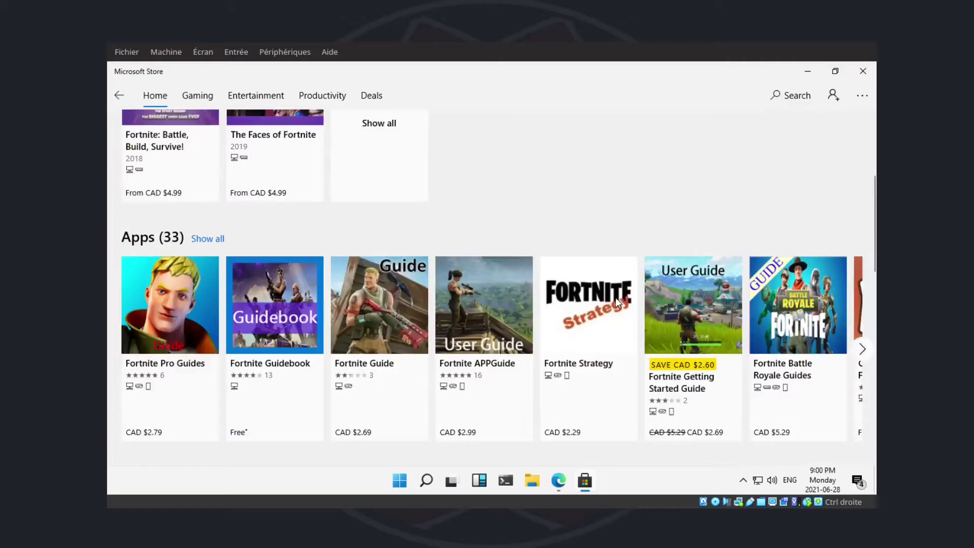
{"action": "scroll", "coordinate": [616, 298], "scroll_direction": "up", "scroll_amount": 5}
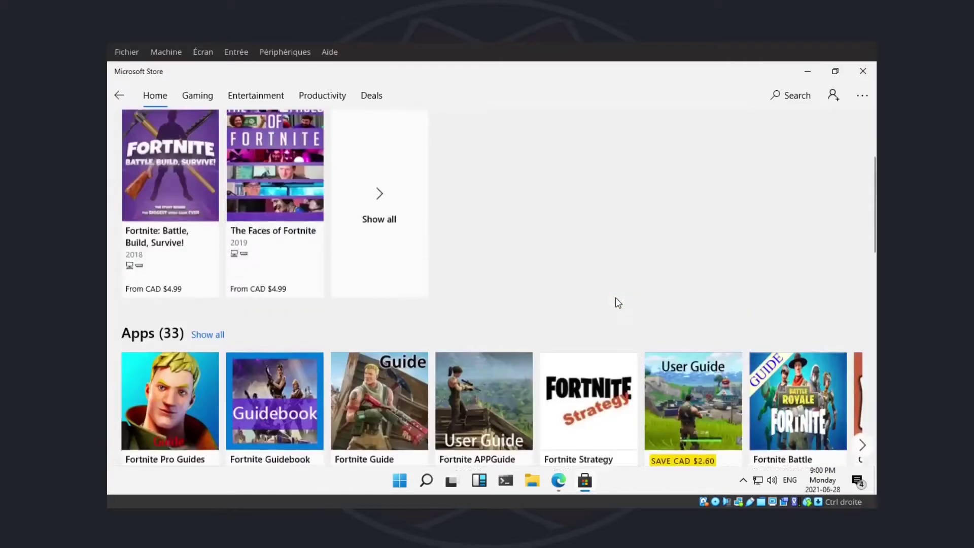
Step: Return to the store's Home page and examine its sections, from favorite apps and games to movies, TV shows and collections
{"action": "left_click", "coordinate": [119, 95]}
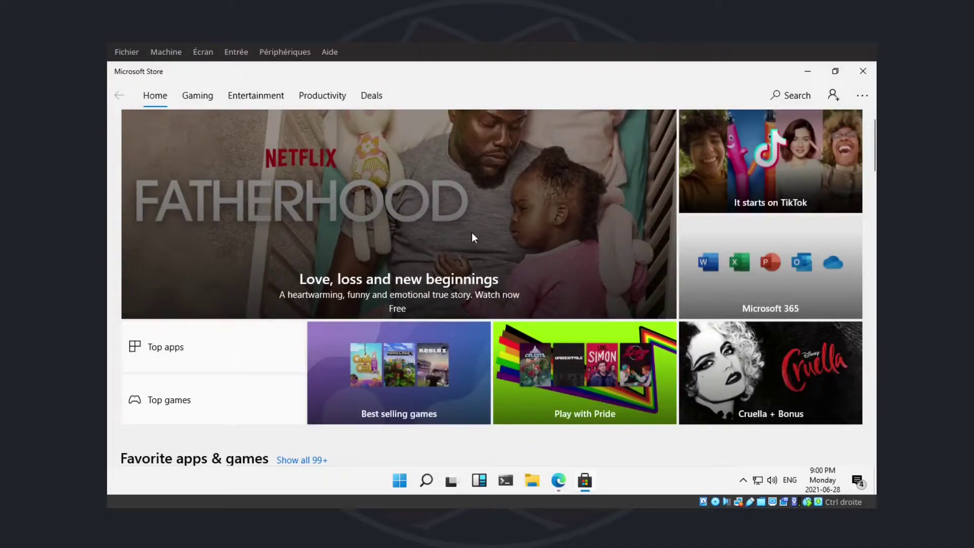
{"action": "scroll", "coordinate": [472, 236], "scroll_direction": "down", "scroll_amount": 5}
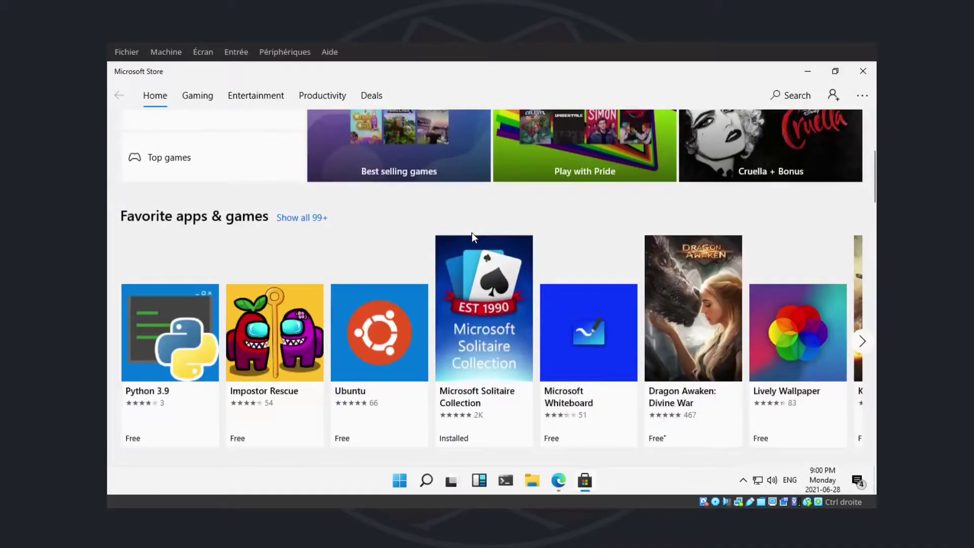
{"action": "scroll", "coordinate": [472, 236], "scroll_direction": "down", "scroll_amount": 5}
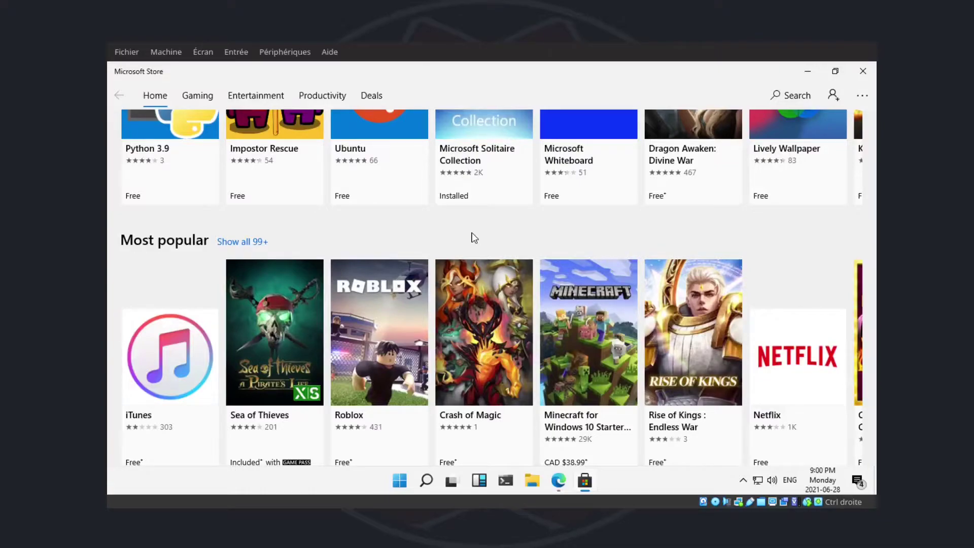
{"action": "scroll", "coordinate": [475, 239], "scroll_direction": "down", "scroll_amount": 10}
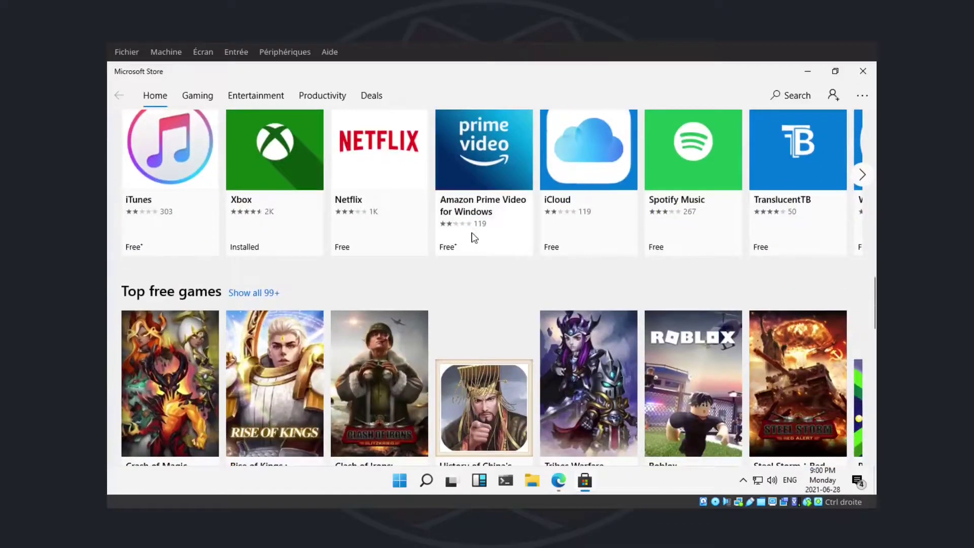
{"action": "scroll", "coordinate": [474, 238], "scroll_direction": "down", "scroll_amount": 8}
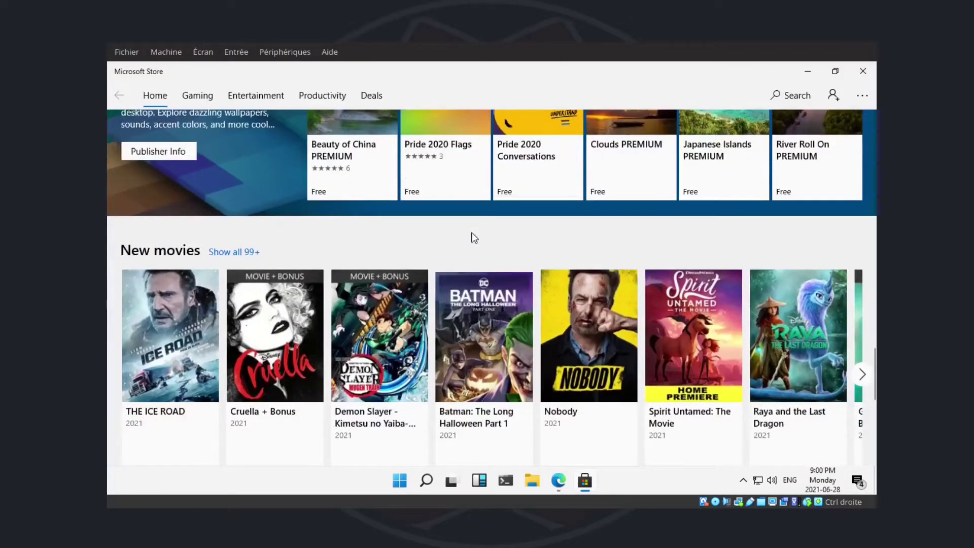
{"action": "scroll", "coordinate": [474, 238], "scroll_direction": "up", "scroll_amount": 15}
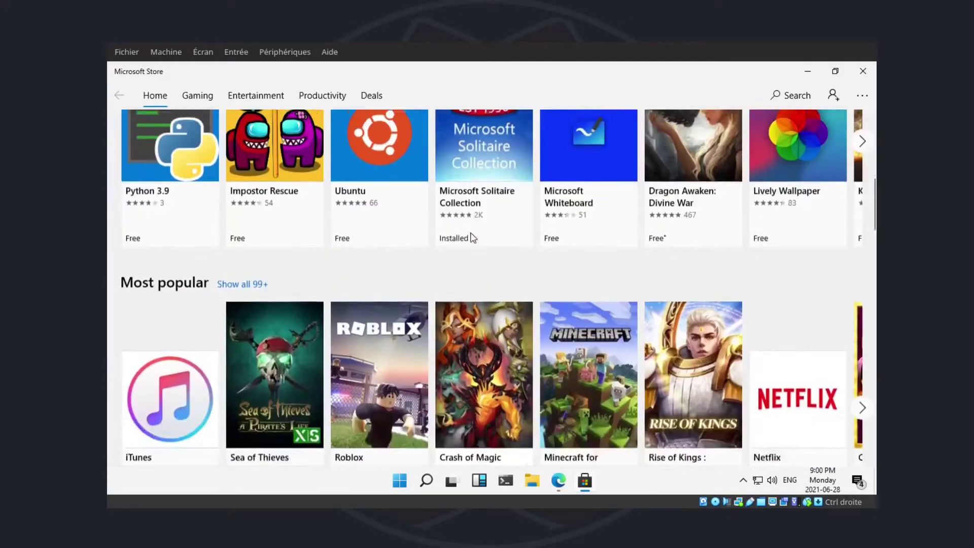
{"action": "scroll", "coordinate": [470, 233], "scroll_direction": "down", "scroll_amount": 15}
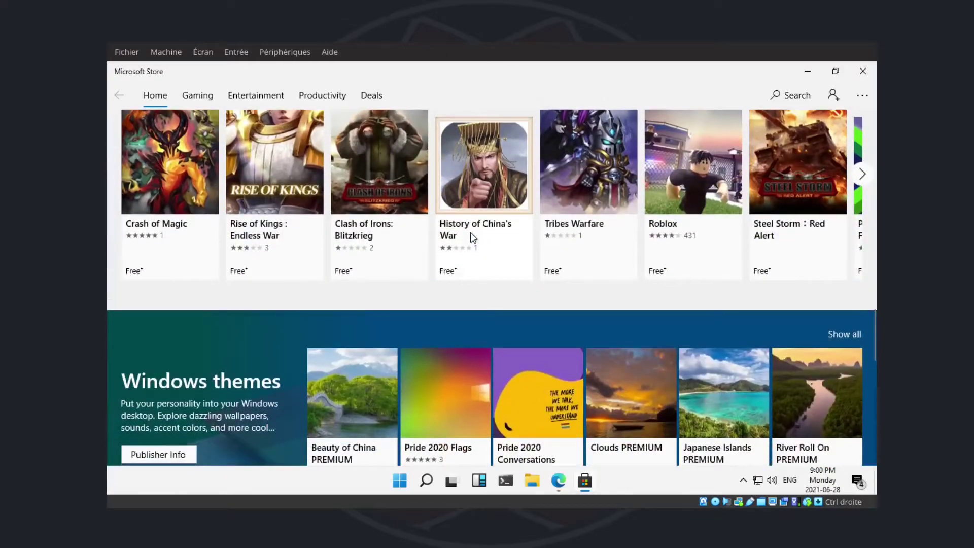
{"action": "scroll", "coordinate": [473, 238], "scroll_direction": "down", "scroll_amount": 3}
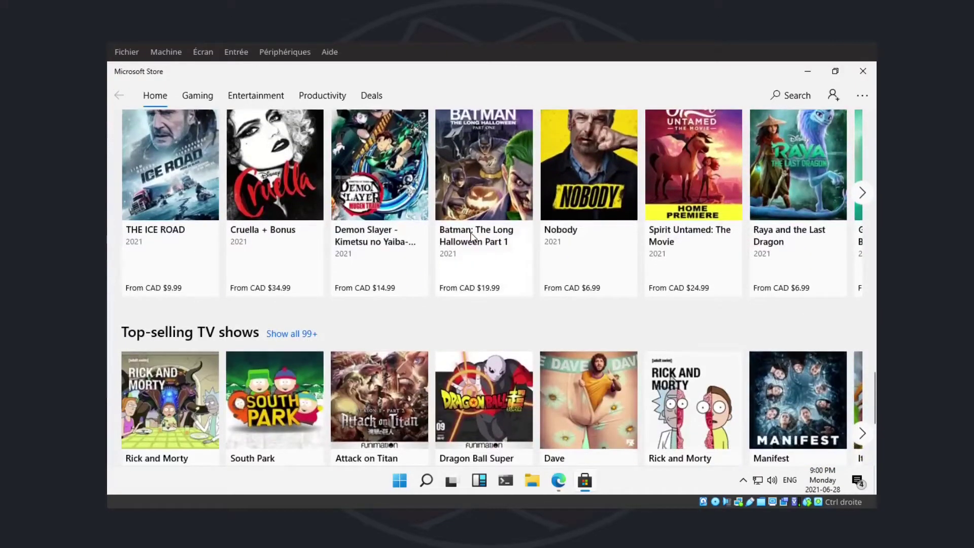
{"action": "scroll", "coordinate": [587, 211], "scroll_direction": "up", "scroll_amount": 3}
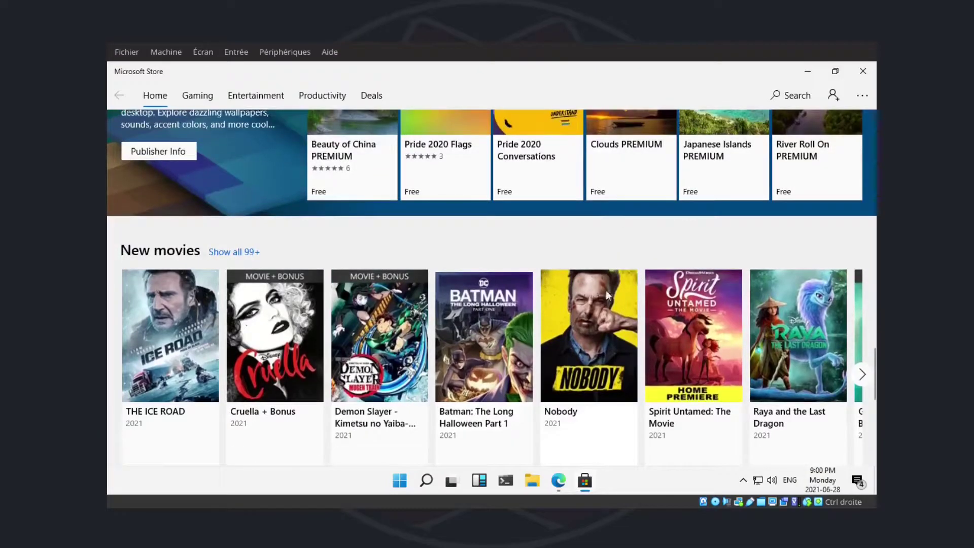
{"action": "scroll", "coordinate": [590, 316], "scroll_direction": "down", "scroll_amount": 2}
{"action": "scroll", "coordinate": [590, 316], "scroll_direction": "down", "scroll_amount": 5}
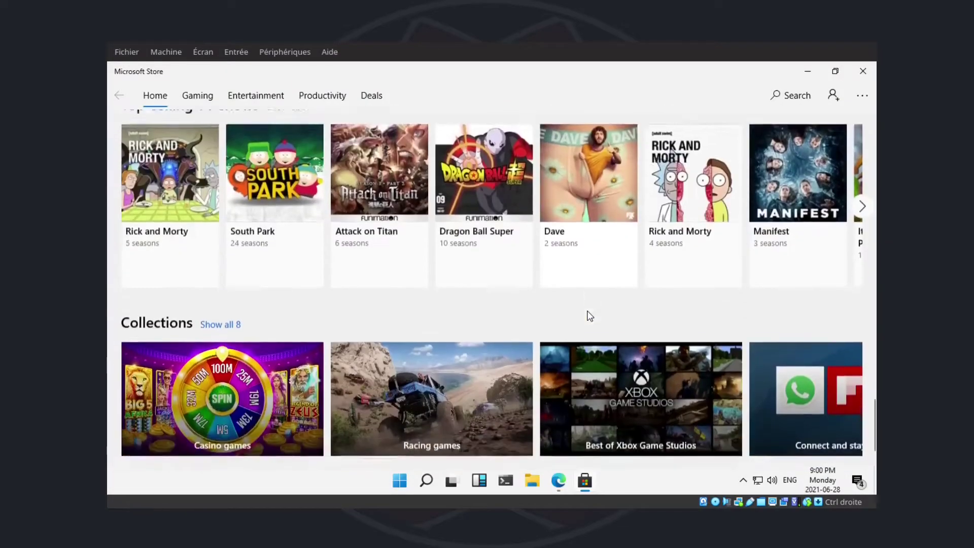
{"action": "scroll", "coordinate": [587, 311], "scroll_direction": "up", "scroll_amount": 5}
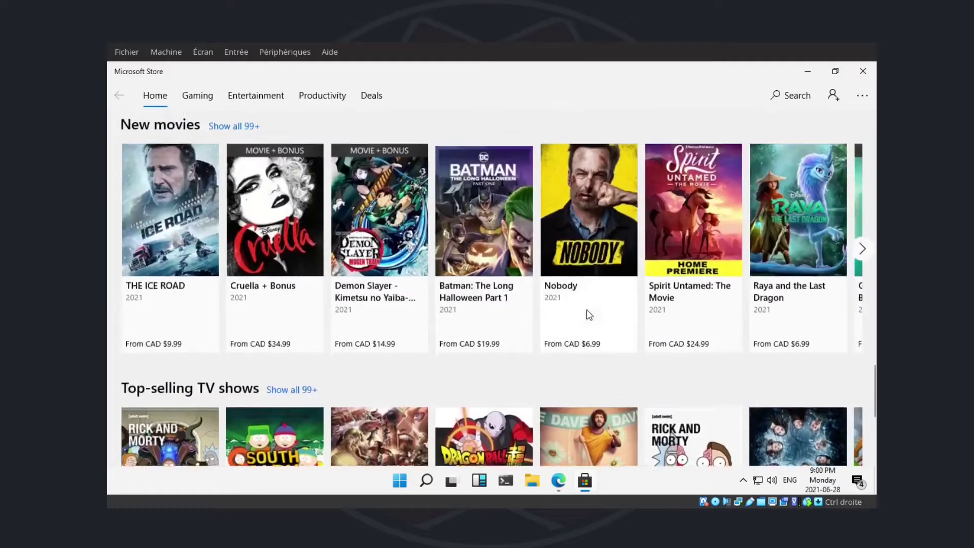
{"action": "scroll", "coordinate": [586, 309], "scroll_direction": "down", "scroll_amount": 10}
{"action": "scroll", "coordinate": [587, 309], "scroll_direction": "up", "scroll_amount": 10}
Step: Search the store for "amazon"
{"action": "left_click", "coordinate": [791, 95]}
{"action": "type", "text": "fortniteama"}
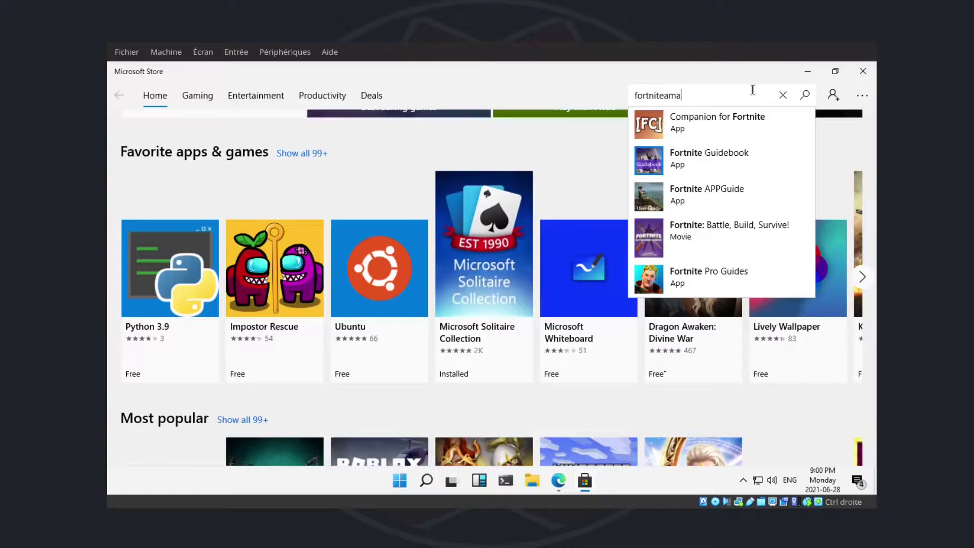
{"action": "key", "text": "BackSpace"}
{"action": "key", "text": "BackSpace"}
{"action": "key", "text": "BackSpace"}
{"action": "key", "text": "BackSpace"}
{"action": "key", "text": "BackSpace"}
{"action": "key", "text": "BackSpace"}
{"action": "key", "text": "BackSpace"}
{"action": "key", "text": "BackSpace"}
{"action": "key", "text": "BackSpace"}
{"action": "key", "text": "BackSpace"}
{"action": "key", "text": "BackSpace"}
{"action": "type", "text": "amazo"}
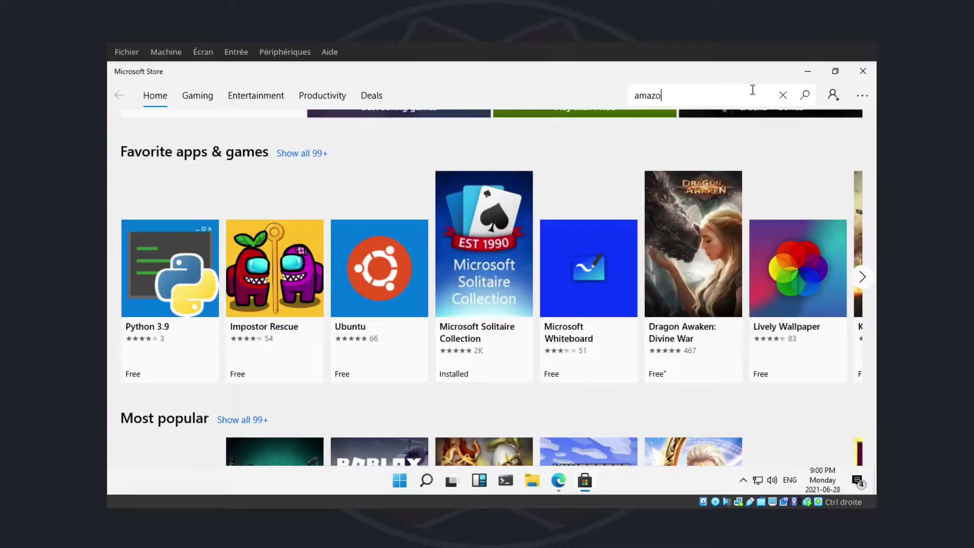
{"action": "type", "text": "n"}
{"action": "key", "text": "Return"}
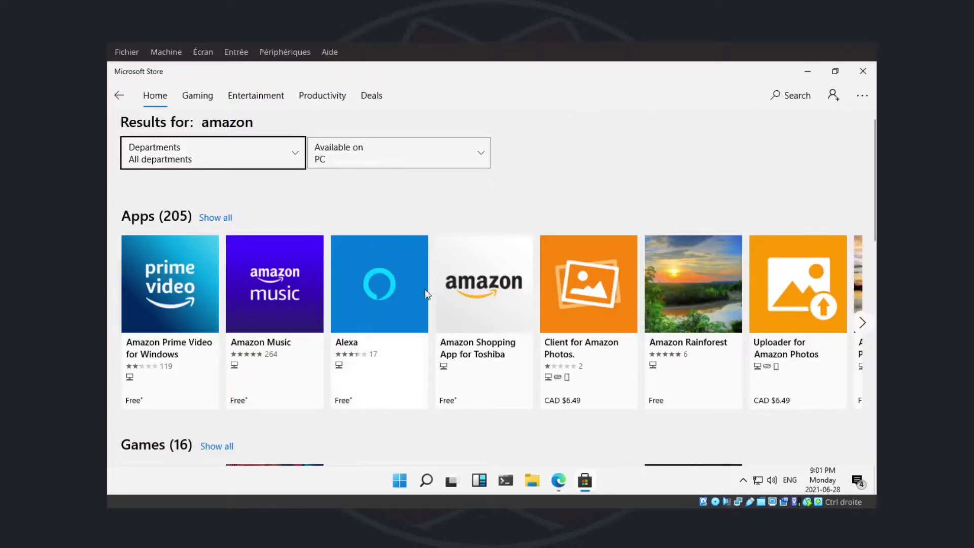
Step: Examine the apps, games, movies and hardware categories in the amazon search results
{"action": "scroll", "coordinate": [631, 257], "scroll_direction": "down", "scroll_amount": 5}
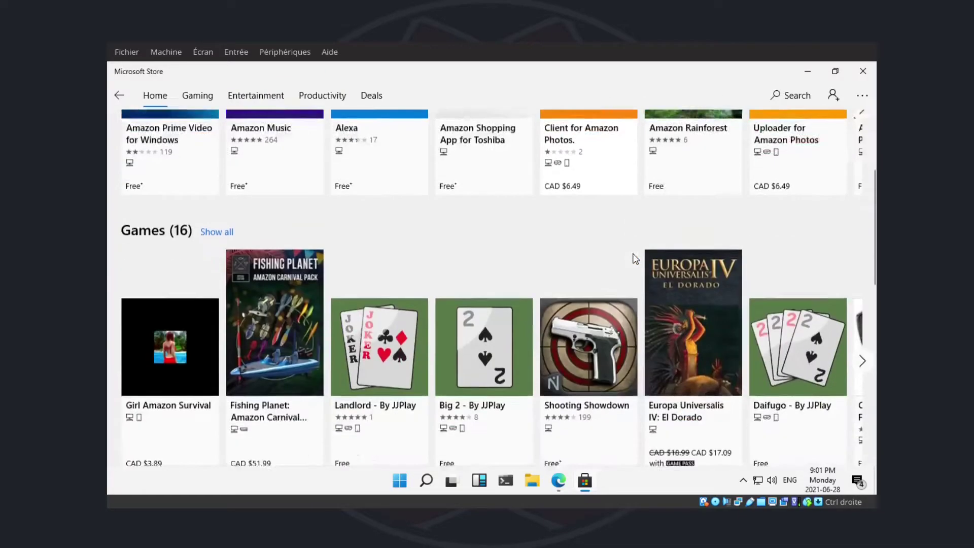
{"action": "scroll", "coordinate": [635, 258], "scroll_direction": "down", "scroll_amount": 4}
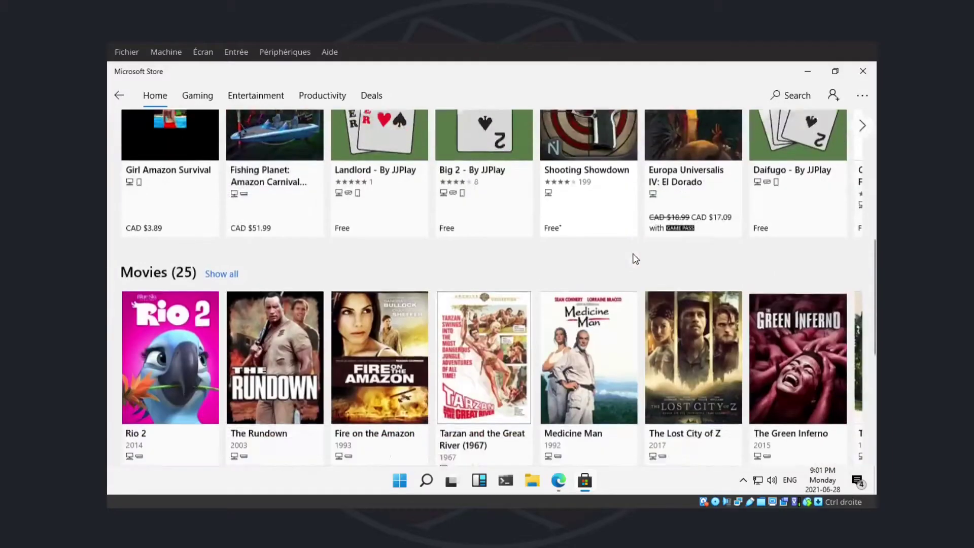
{"action": "scroll", "coordinate": [633, 256], "scroll_direction": "up", "scroll_amount": 9}
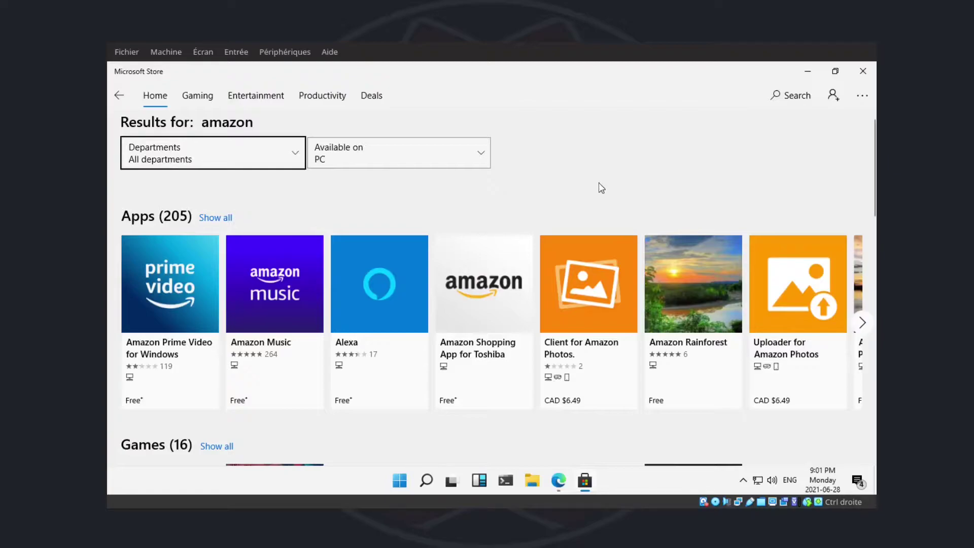
{"action": "scroll", "coordinate": [611, 191], "scroll_direction": "down", "scroll_amount": 5}
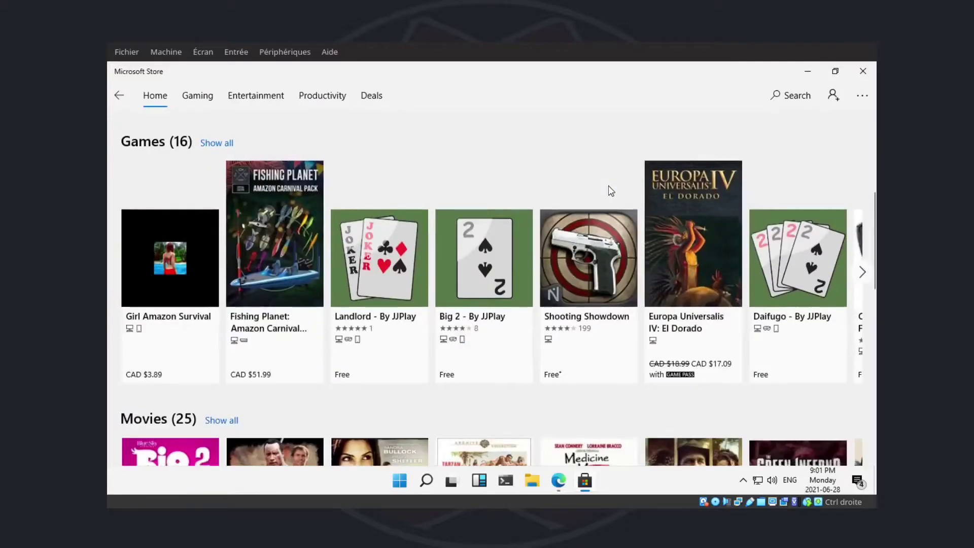
{"action": "scroll", "coordinate": [611, 191], "scroll_direction": "down", "scroll_amount": 4}
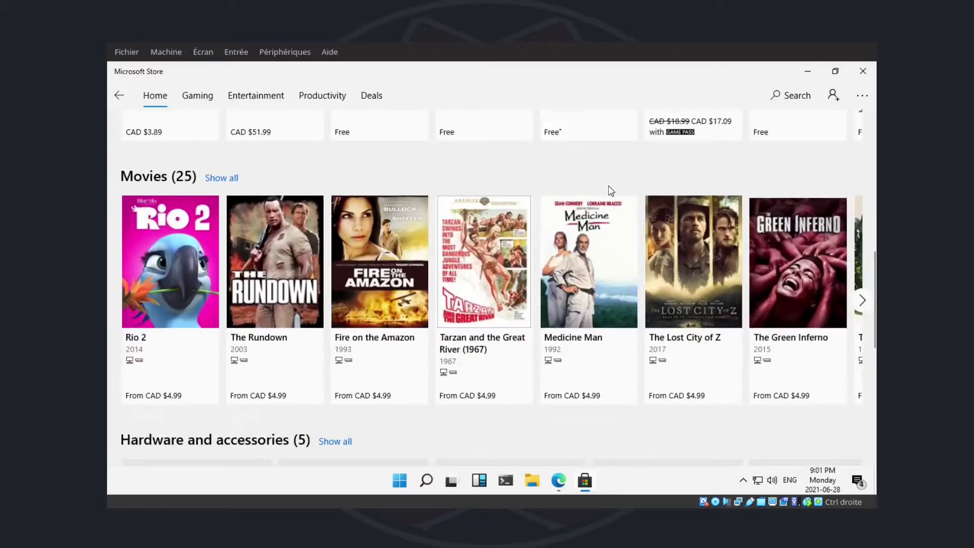
{"action": "scroll", "coordinate": [611, 191], "scroll_direction": "down", "scroll_amount": 8}
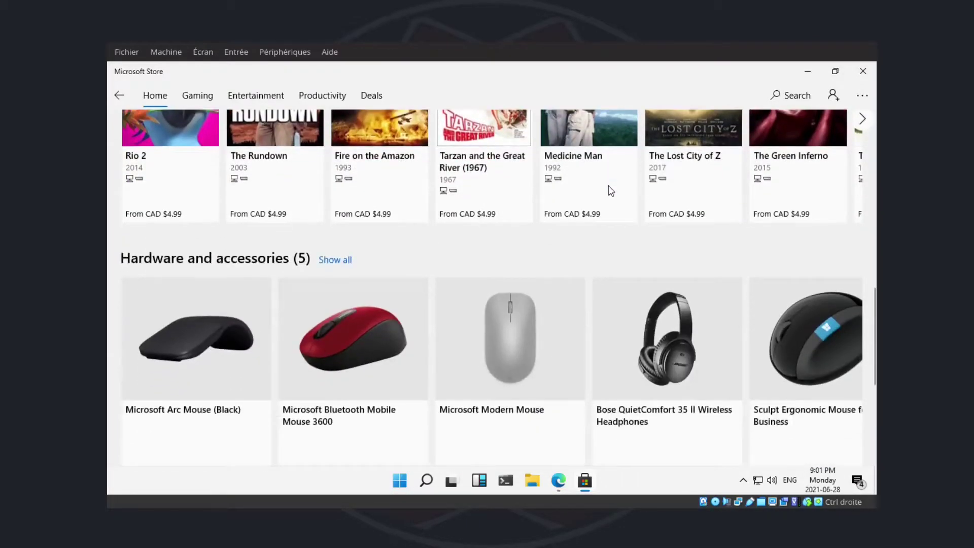
{"action": "scroll", "coordinate": [611, 191], "scroll_direction": "up", "scroll_amount": 17}
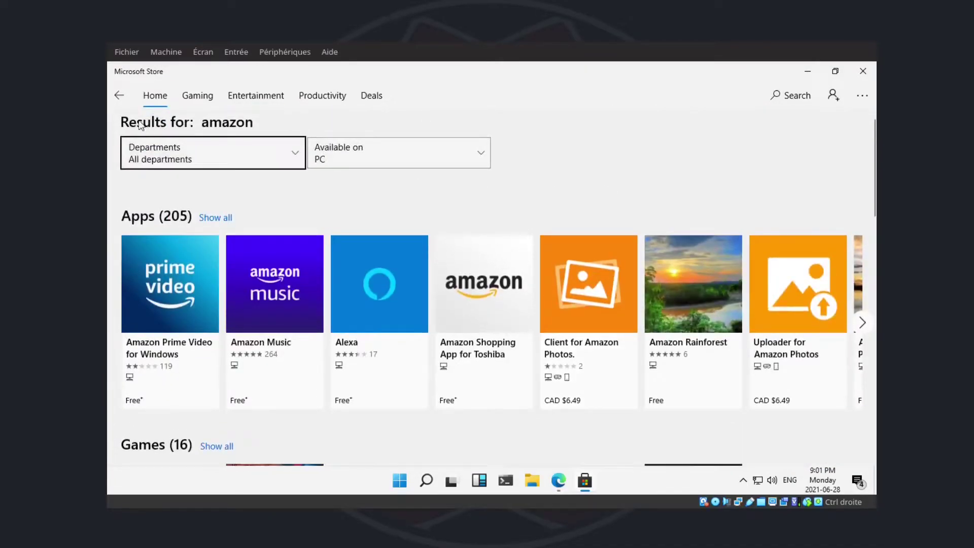
Step: Go back to the store's Home page and browse the most popular titles, notable PC games and top free apps
{"action": "left_click", "coordinate": [119, 96]}
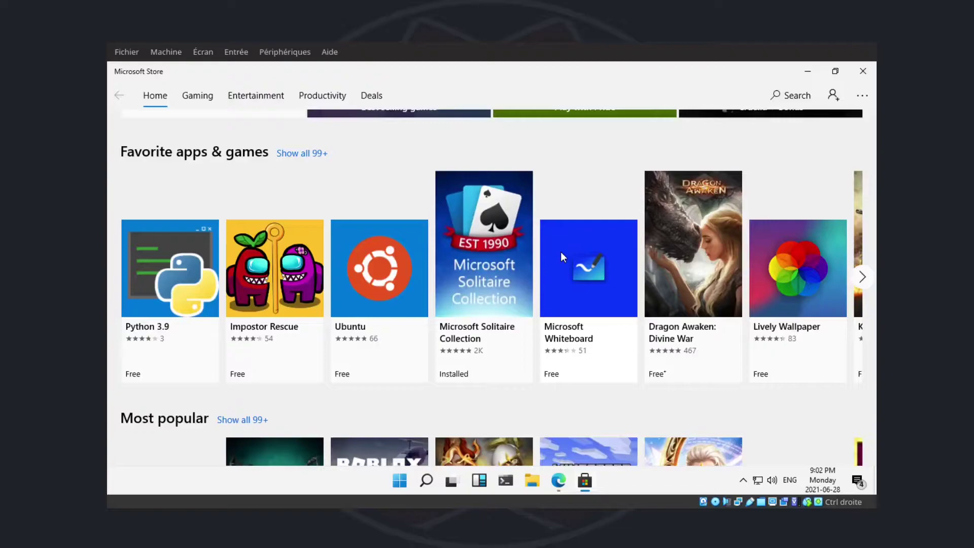
{"action": "scroll", "coordinate": [561, 252], "scroll_direction": "down", "scroll_amount": 3}
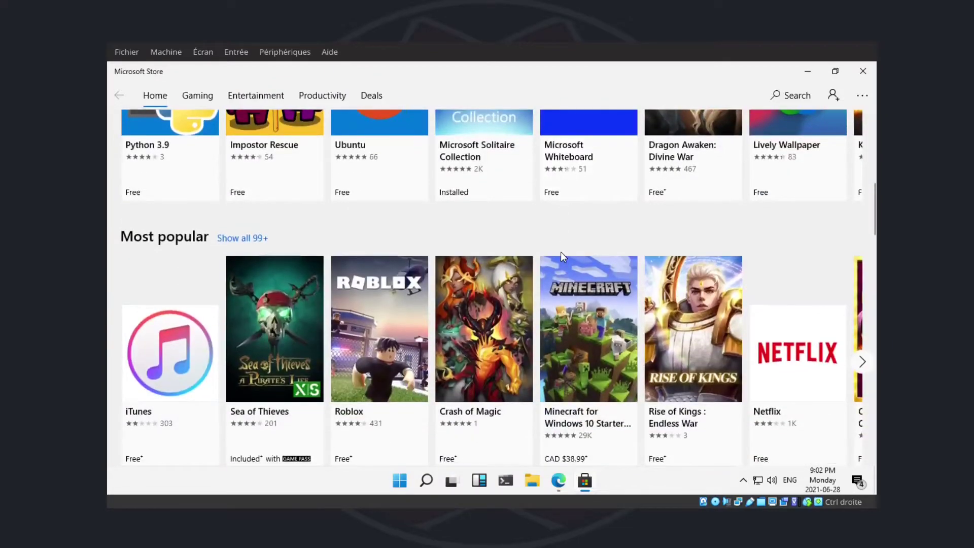
{"action": "scroll", "coordinate": [561, 251], "scroll_direction": "down", "scroll_amount": 5}
{"action": "scroll", "coordinate": [561, 256], "scroll_direction": "up", "scroll_amount": 3}
{"action": "scroll", "coordinate": [561, 256], "scroll_direction": "down", "scroll_amount": 7}
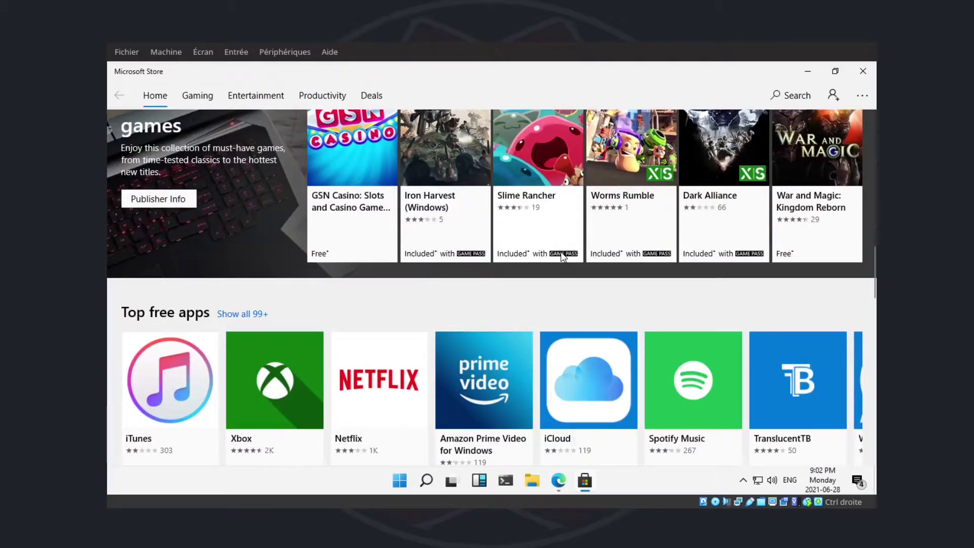
Step: Browse through the Most popular titles on the store's Home page and return to the start of the row
{"action": "scroll", "coordinate": [561, 252], "scroll_direction": "down", "scroll_amount": 2}
{"action": "scroll", "coordinate": [561, 256], "scroll_direction": "up", "scroll_amount": 8}
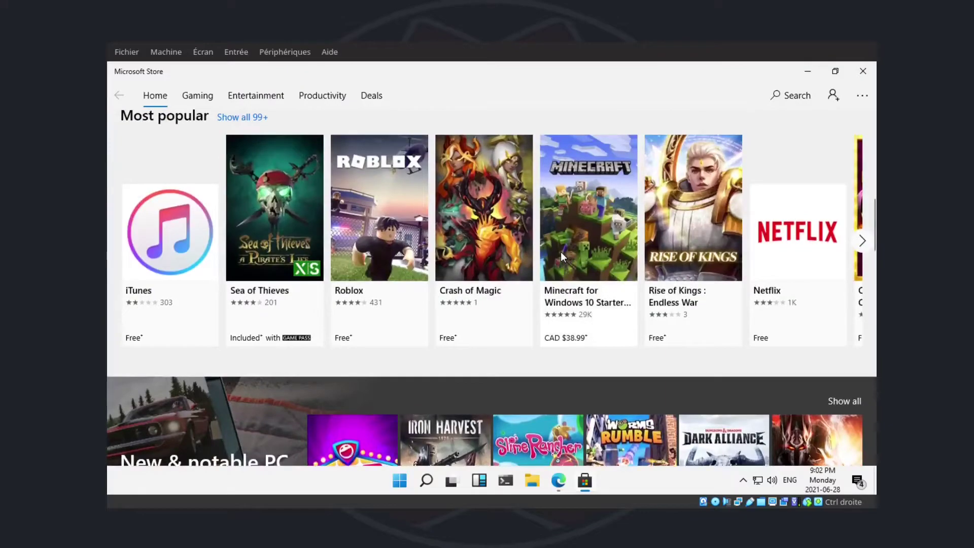
{"action": "left_click", "coordinate": [862, 241]}
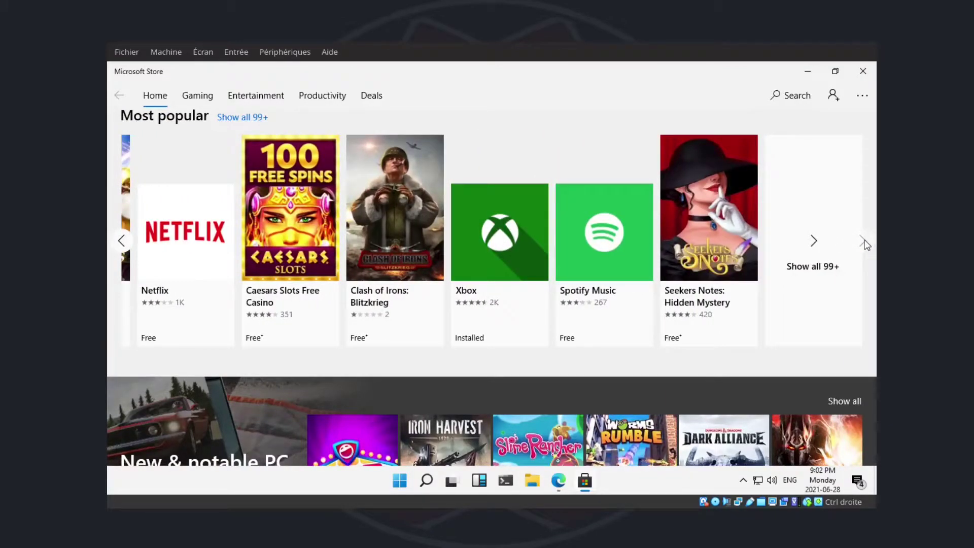
{"action": "left_click", "coordinate": [123, 242]}
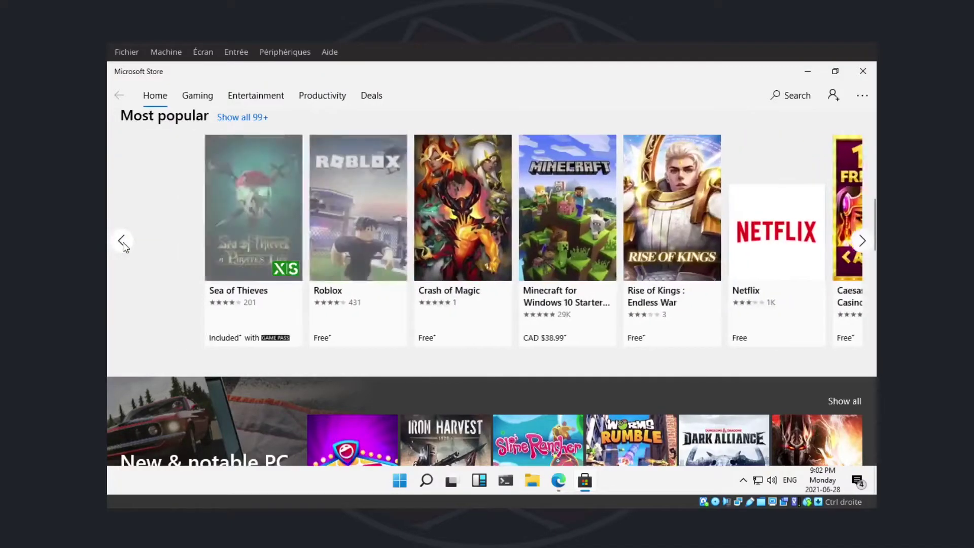
Step: Close the Microsoft Store and open the Settings app in a maximized window
{"action": "left_click", "coordinate": [862, 73]}
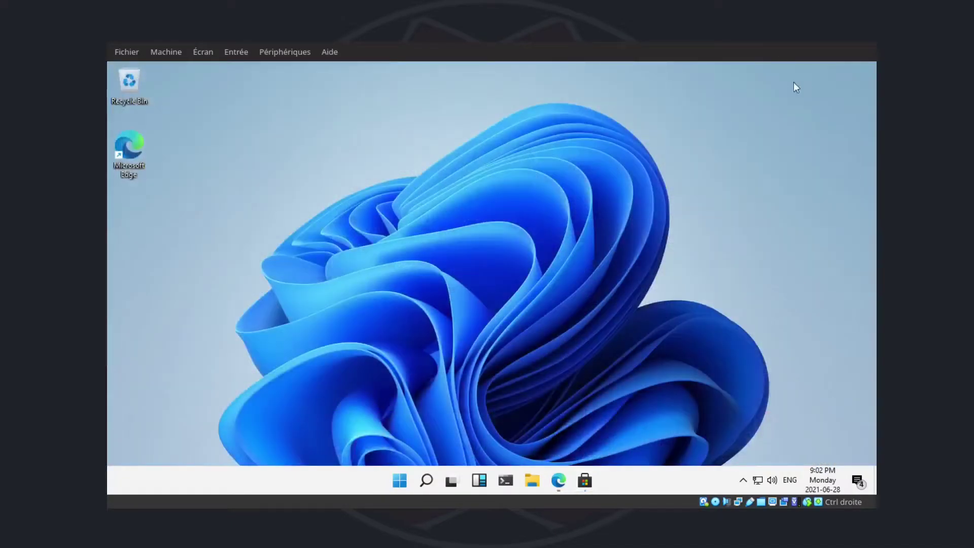
{"action": "left_click", "coordinate": [400, 480]}
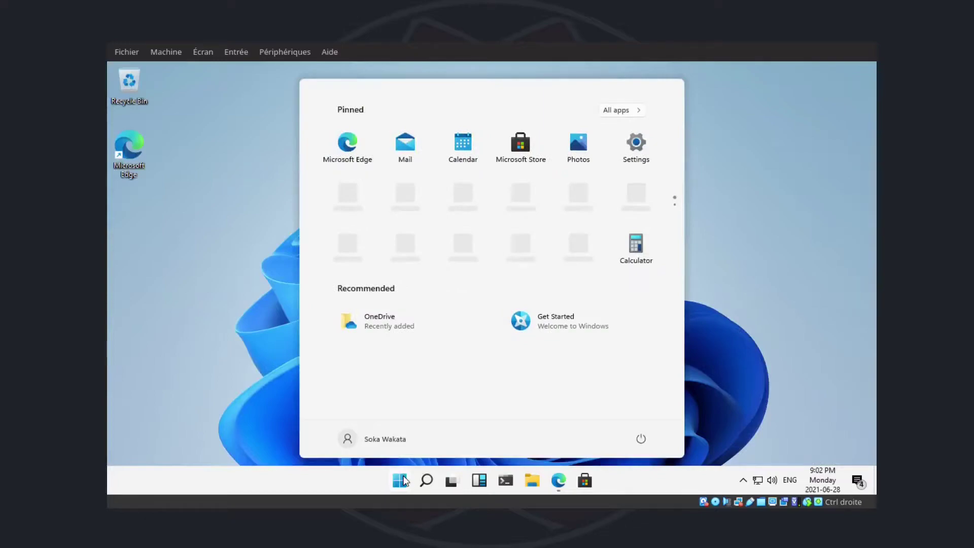
{"action": "left_click", "coordinate": [639, 146]}
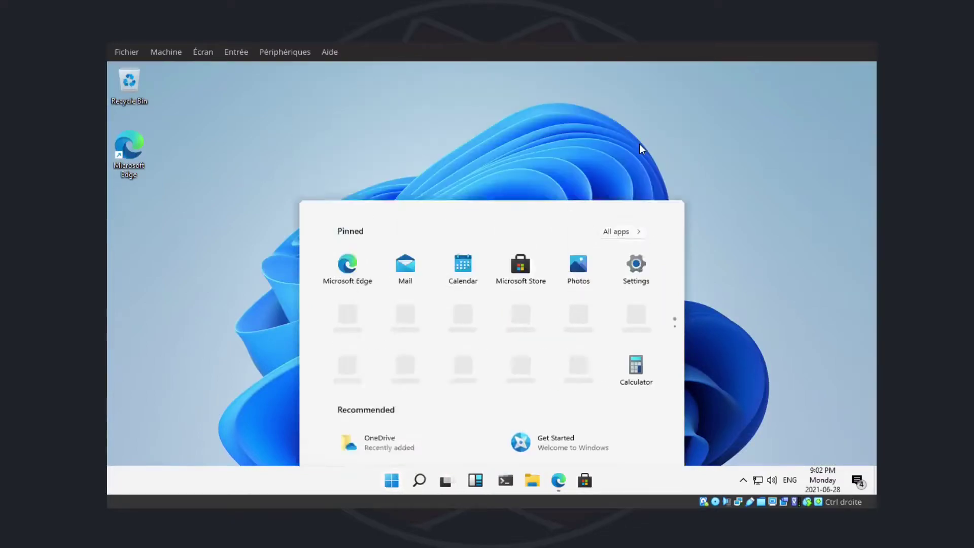
{"action": "left_click", "coordinate": [578, 74]}
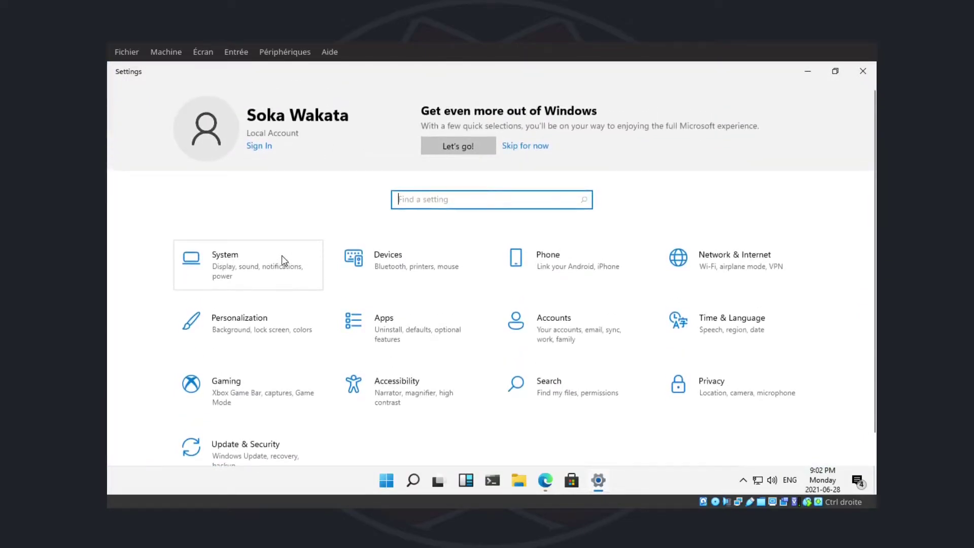
Step: Open the System settings and examine the Display options for color, HDR, scale, resolution and multiple displays
{"action": "left_click", "coordinate": [227, 265]}
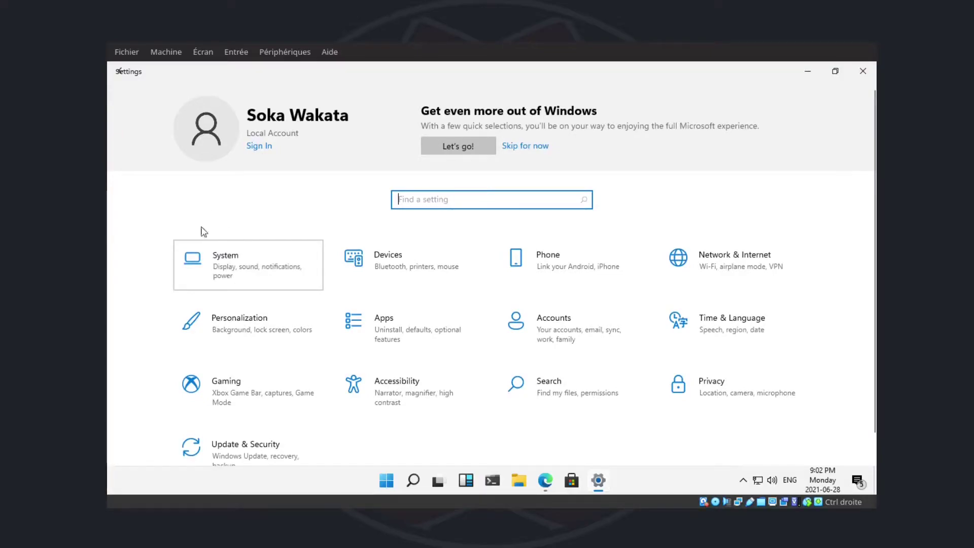
{"action": "left_click", "coordinate": [236, 275]}
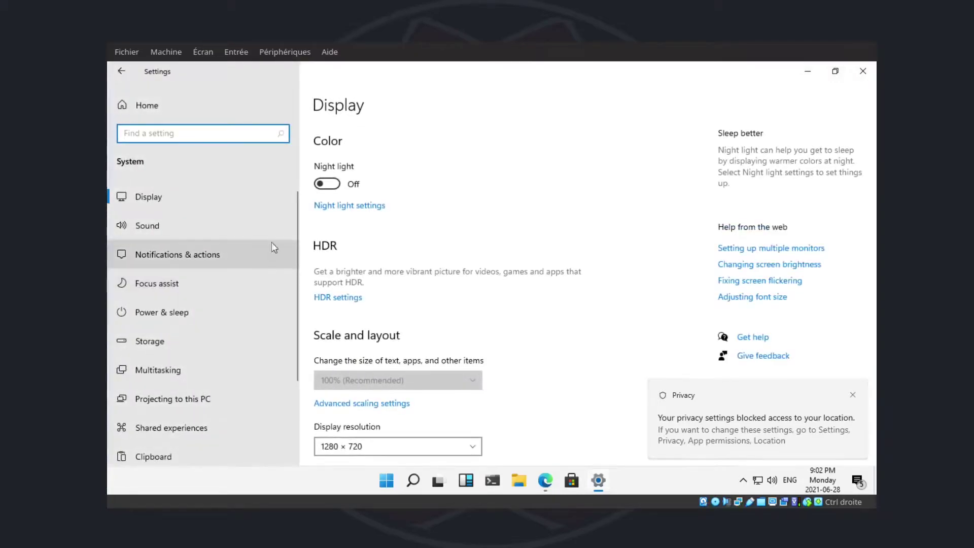
{"action": "scroll", "coordinate": [442, 187], "scroll_direction": "down", "scroll_amount": 1}
{"action": "scroll", "coordinate": [442, 187], "scroll_direction": "down", "scroll_amount": 5}
{"action": "scroll", "coordinate": [442, 186], "scroll_direction": "up", "scroll_amount": 6}
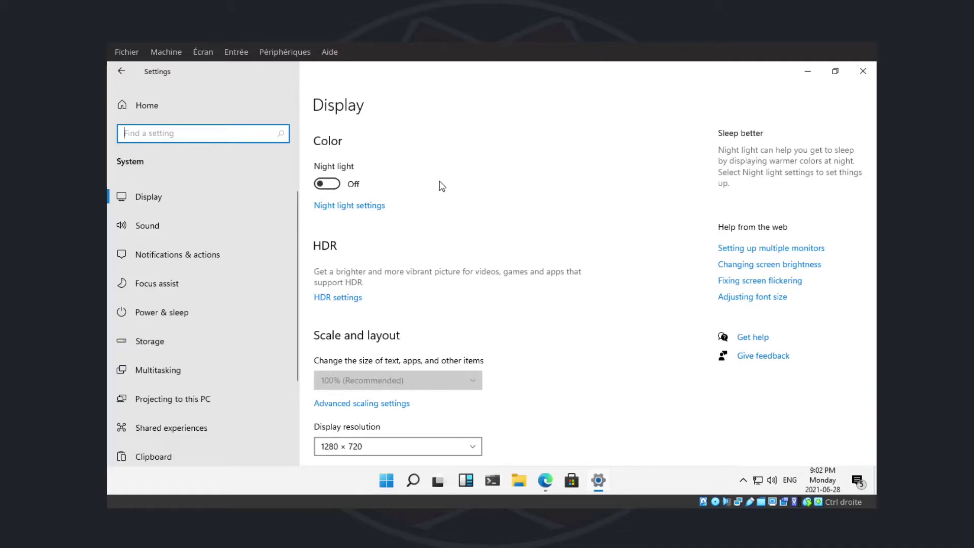
{"action": "scroll", "coordinate": [442, 186], "scroll_direction": "down", "scroll_amount": 5}
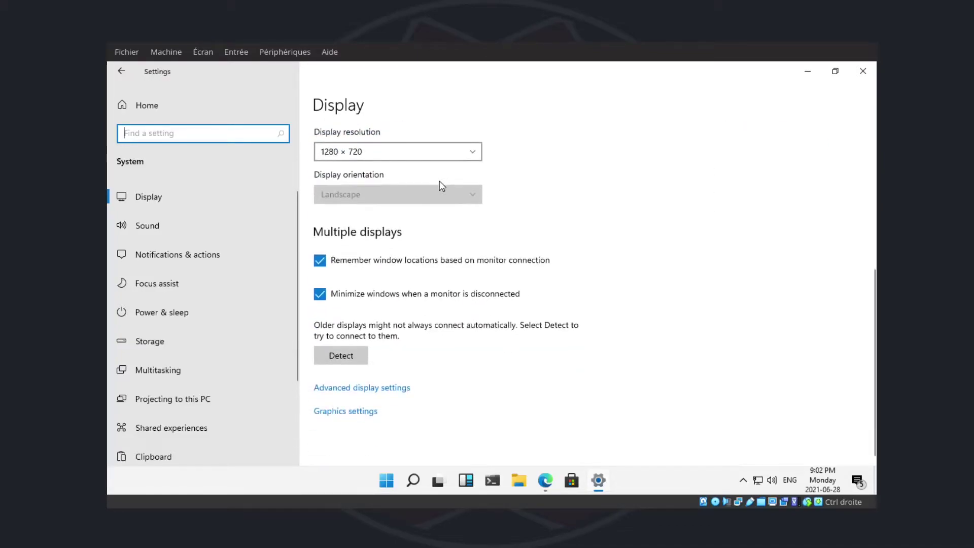
{"action": "scroll", "coordinate": [442, 186], "scroll_direction": "up", "scroll_amount": 5}
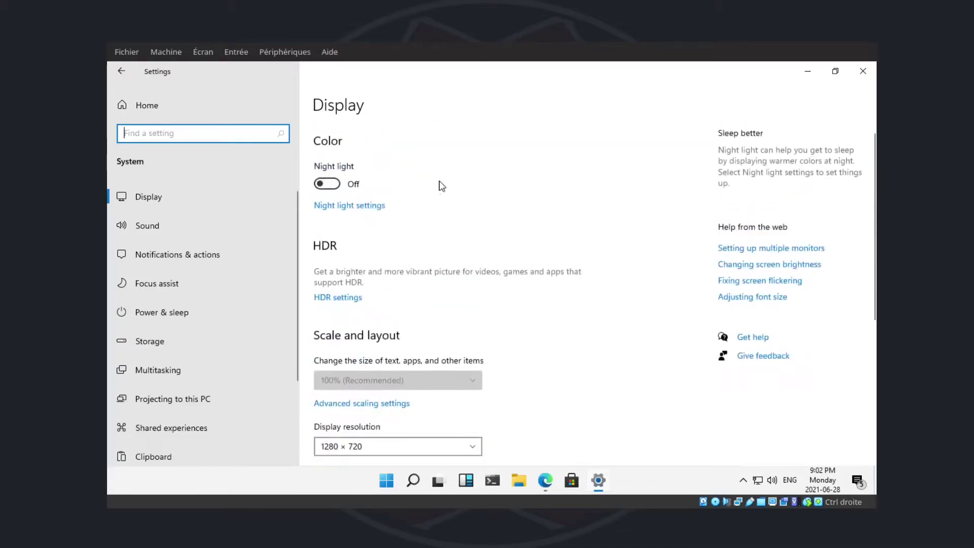
Step: Return to the Settings home, open Personalization and examine the Background and Colors pages
{"action": "left_click", "coordinate": [121, 70]}
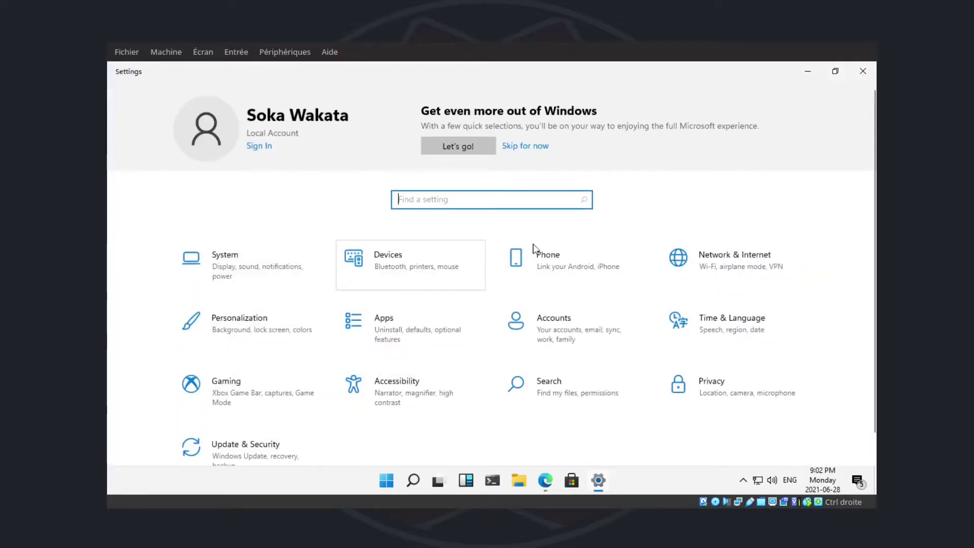
{"action": "left_click", "coordinate": [239, 328]}
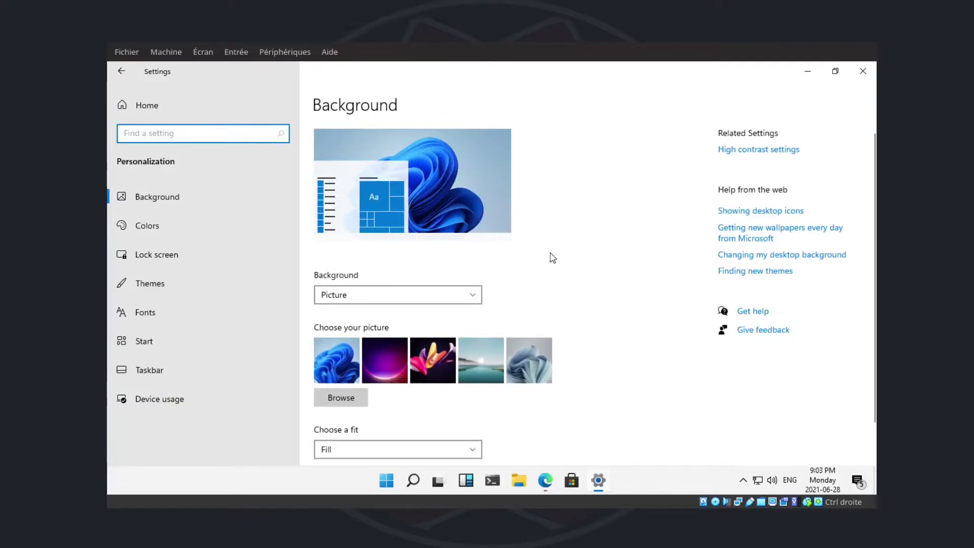
{"action": "left_click", "coordinate": [158, 199]}
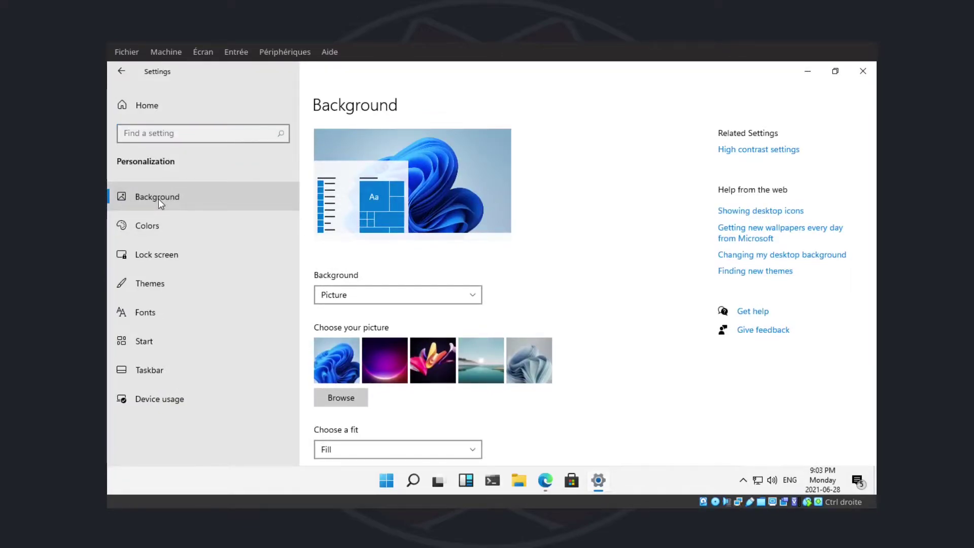
{"action": "left_click", "coordinate": [151, 229]}
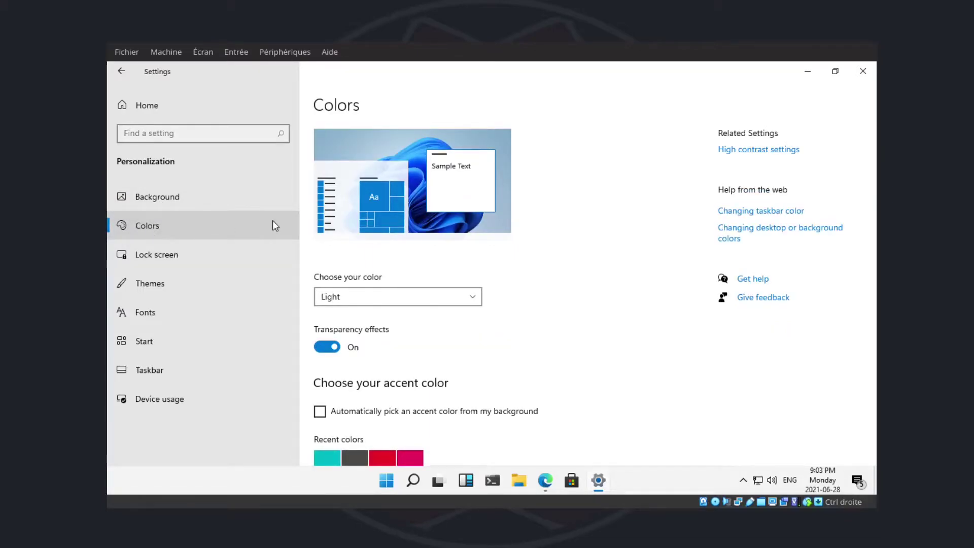
{"action": "scroll", "coordinate": [541, 335], "scroll_direction": "down", "scroll_amount": 6}
{"action": "scroll", "coordinate": [543, 337], "scroll_direction": "up", "scroll_amount": 6}
Step: Examine the Lock screen options and the available desktop themes in Personalization
{"action": "left_click", "coordinate": [166, 257]}
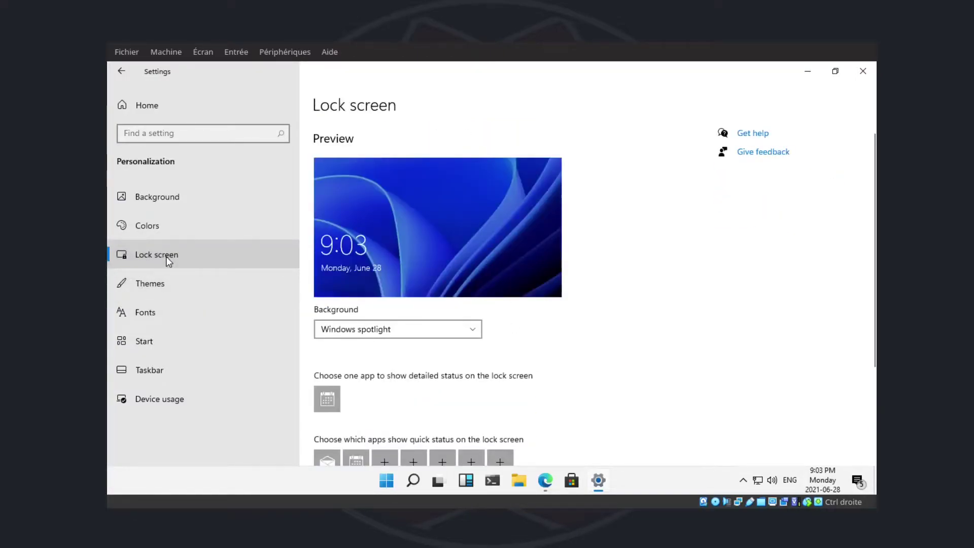
{"action": "scroll", "coordinate": [480, 247], "scroll_direction": "down", "scroll_amount": 3}
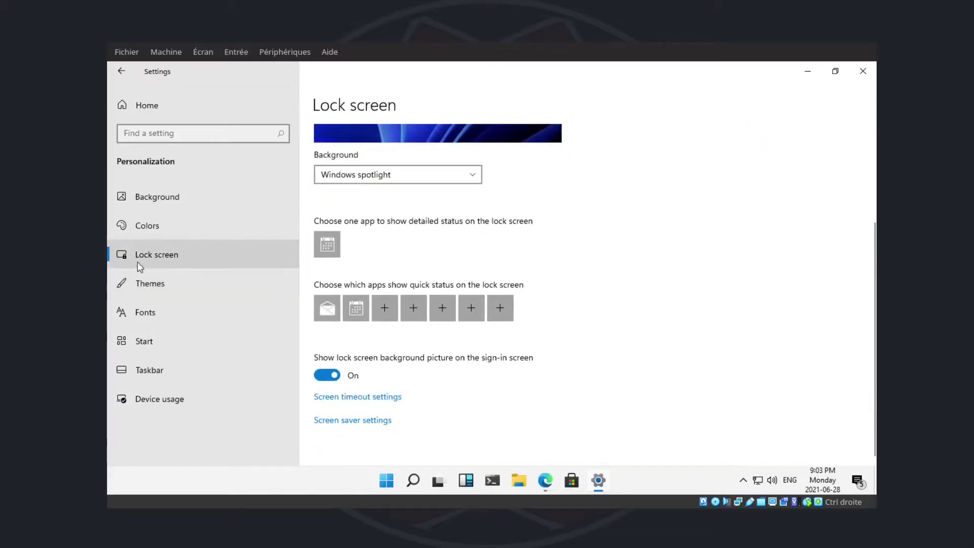
{"action": "left_click", "coordinate": [161, 285]}
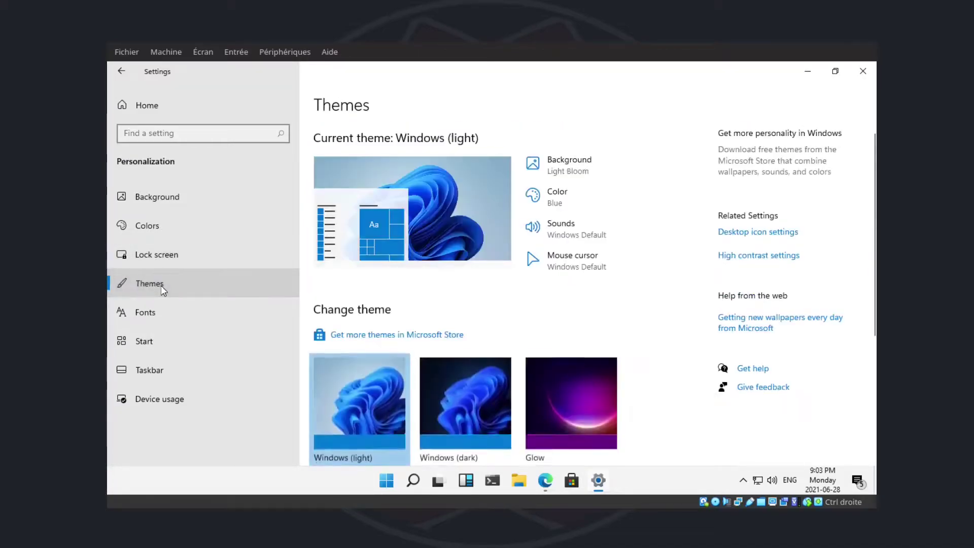
{"action": "scroll", "coordinate": [465, 290], "scroll_direction": "down", "scroll_amount": 5}
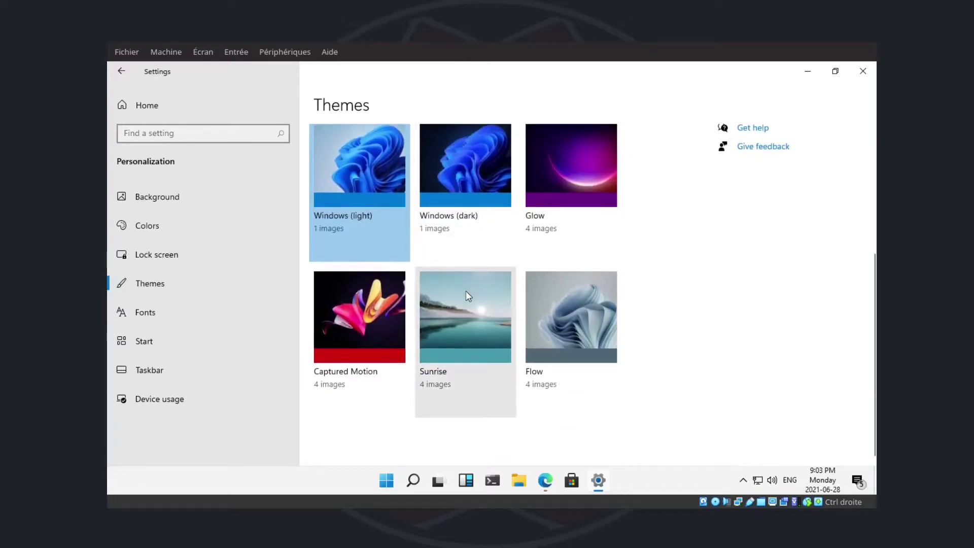
{"action": "scroll", "coordinate": [467, 294], "scroll_direction": "up", "scroll_amount": 4}
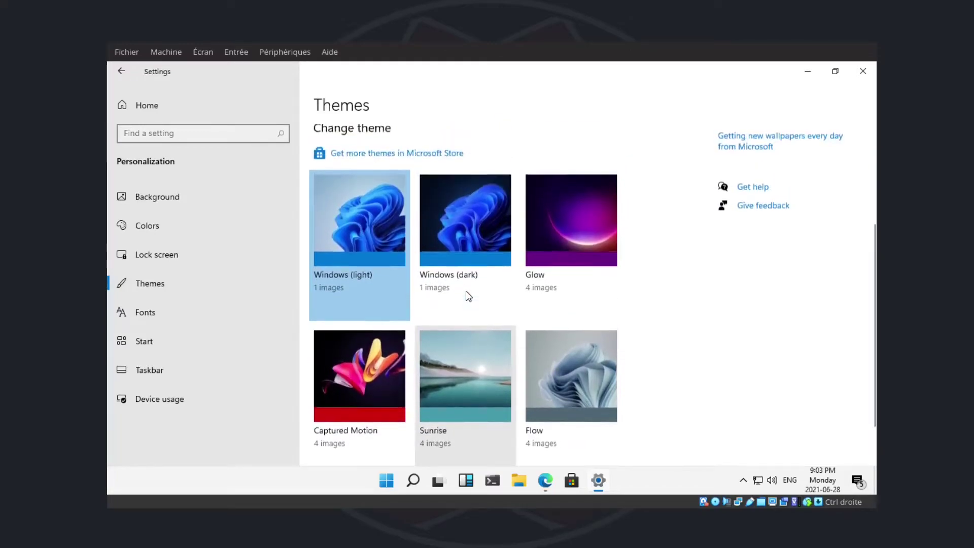
{"action": "scroll", "coordinate": [465, 291], "scroll_direction": "up", "scroll_amount": 2}
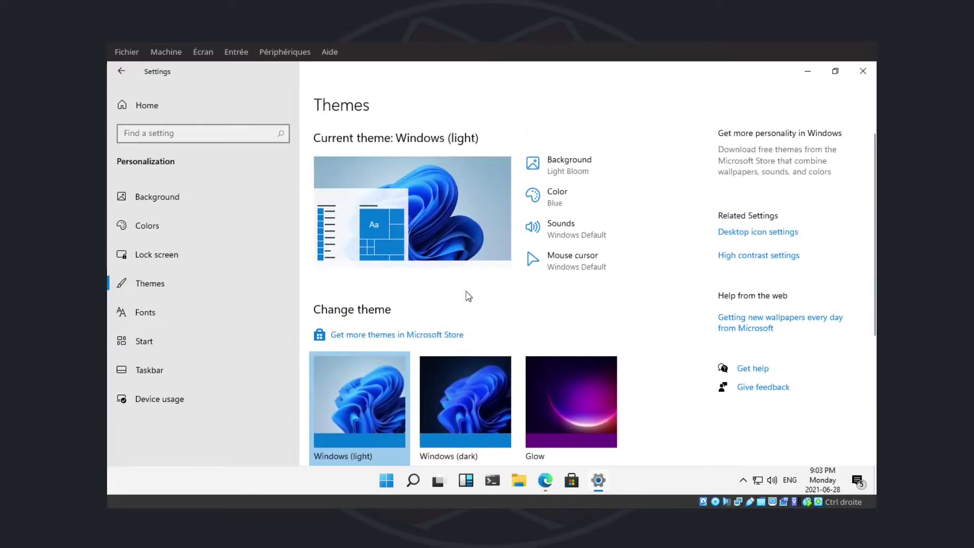
Step: Open the Fonts page and look through the available fonts
{"action": "left_click", "coordinate": [150, 315]}
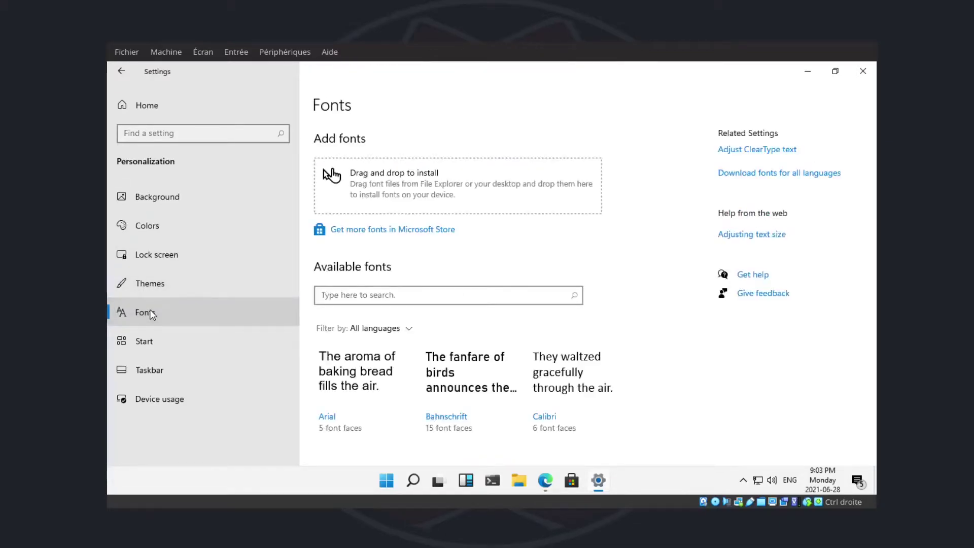
{"action": "scroll", "coordinate": [470, 254], "scroll_direction": "down", "scroll_amount": 8}
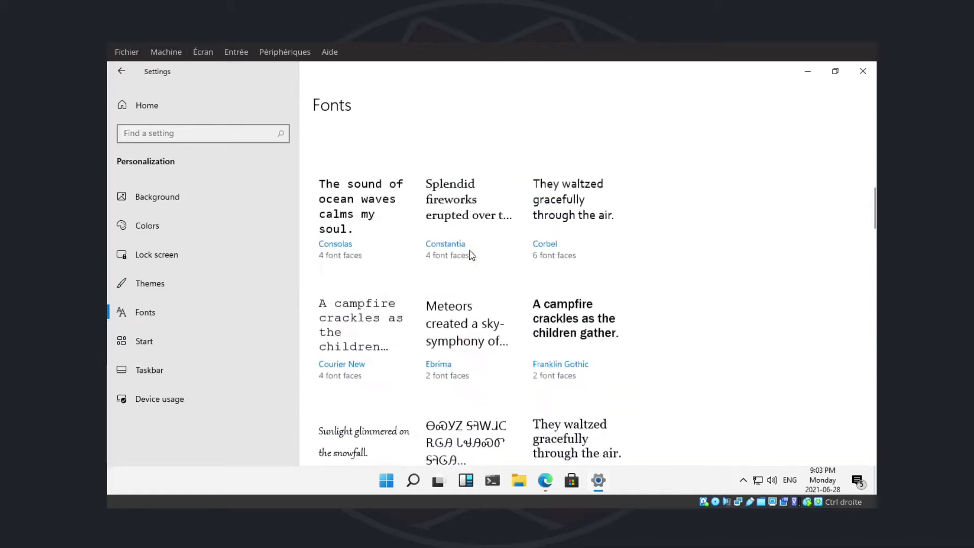
{"action": "scroll", "coordinate": [469, 255], "scroll_direction": "up", "scroll_amount": 8}
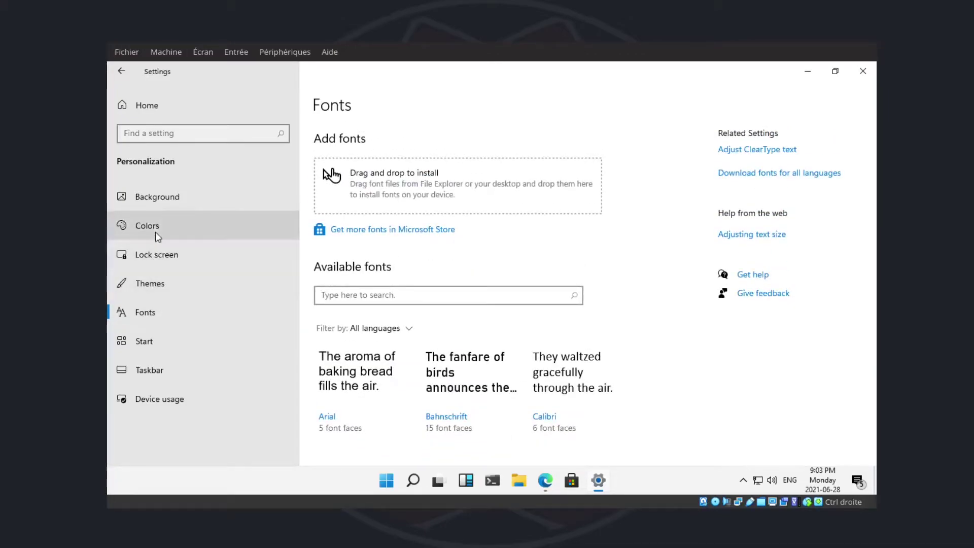
Step: Compare the wallpaper pictures on the Background page with the themes offered, ending back on Background
{"action": "left_click", "coordinate": [159, 192]}
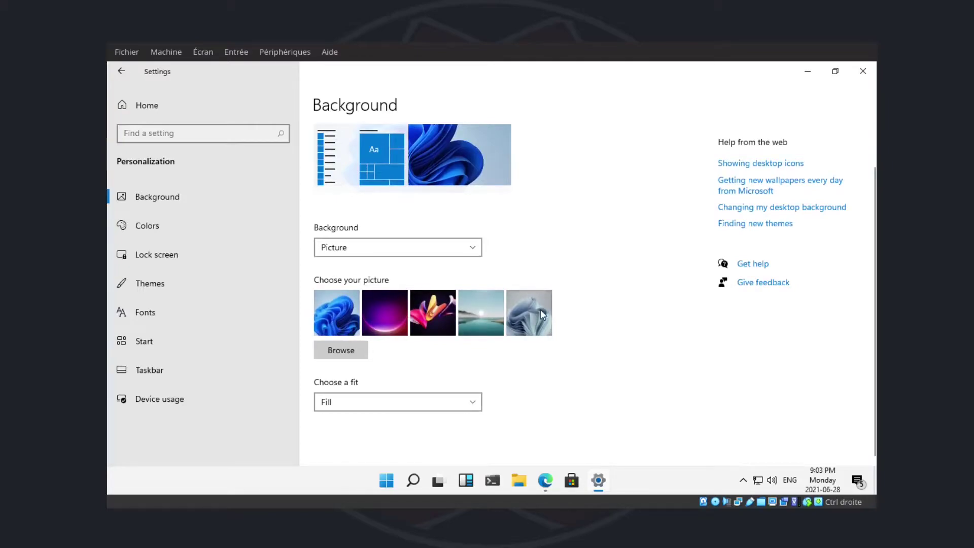
{"action": "left_click", "coordinate": [160, 282]}
{"action": "scroll", "coordinate": [500, 272], "scroll_direction": "down", "scroll_amount": 4}
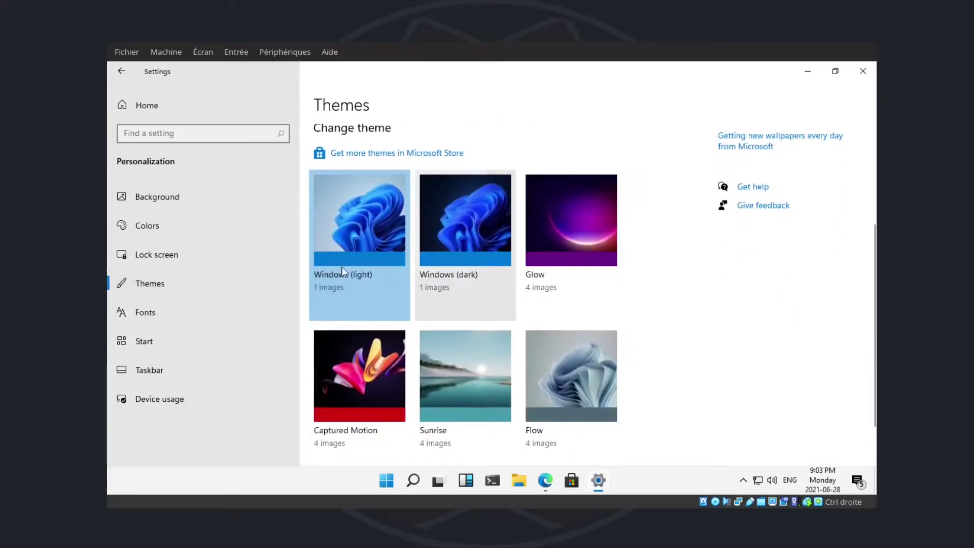
{"action": "scroll", "coordinate": [561, 233], "scroll_direction": "down", "scroll_amount": 1}
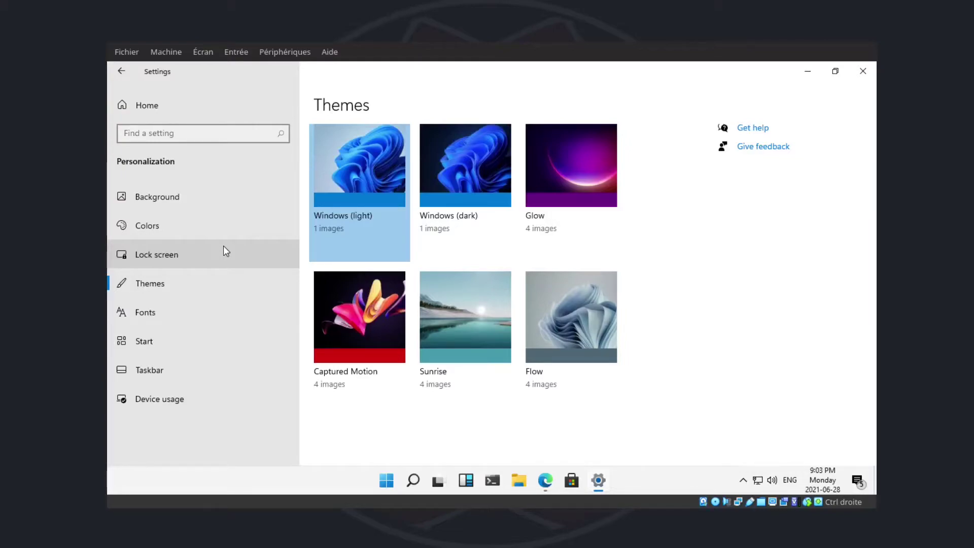
{"action": "left_click", "coordinate": [201, 203]}
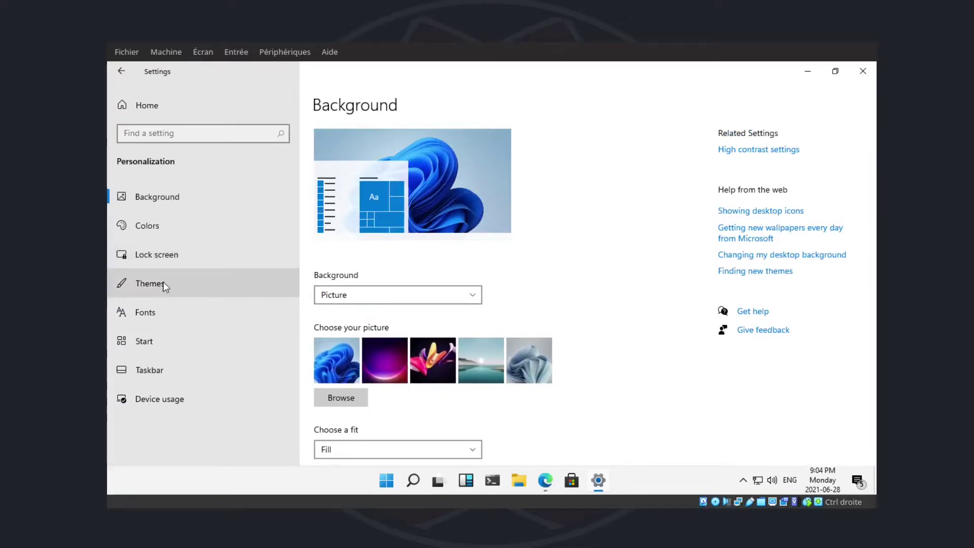
Step: Examine the Start and Taskbar personalization options and return to the Settings home
{"action": "left_click", "coordinate": [166, 338]}
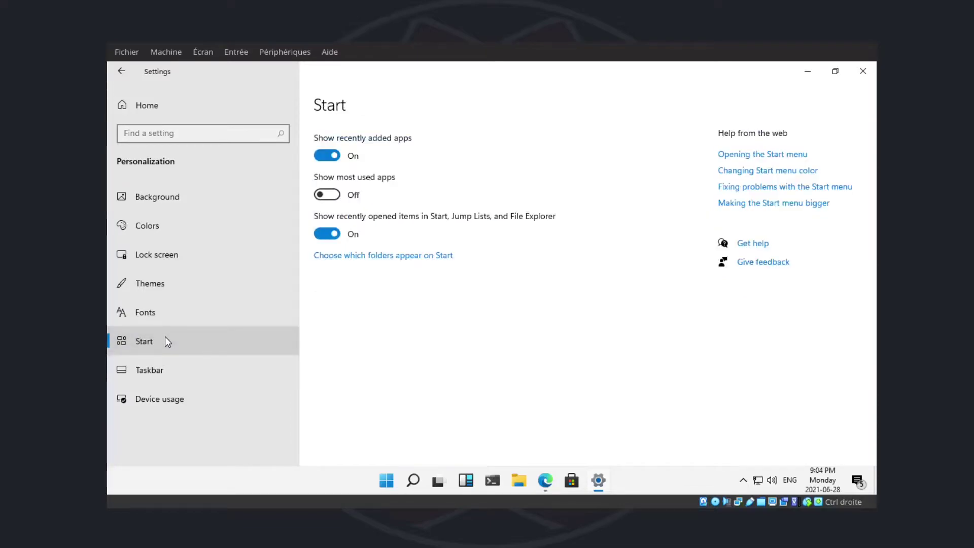
{"action": "left_click", "coordinate": [160, 370]}
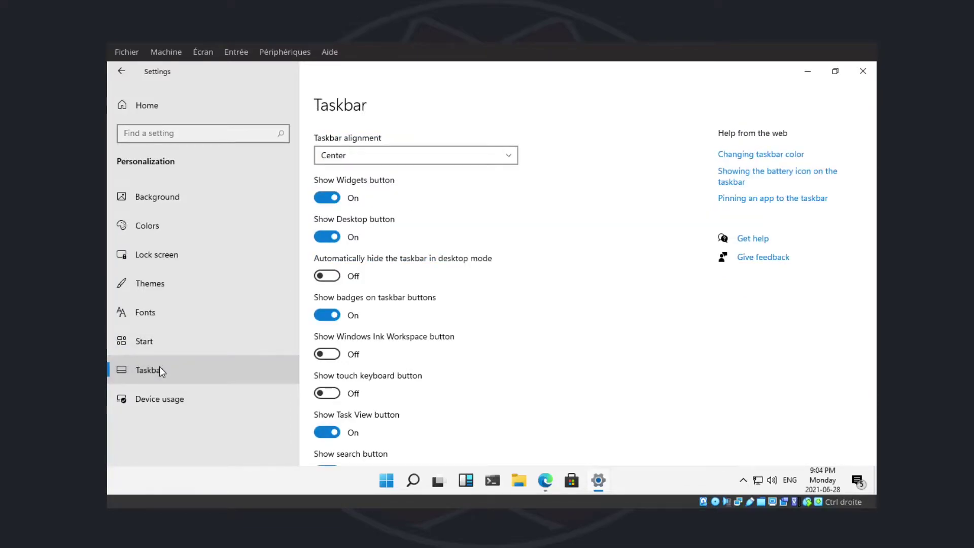
{"action": "left_click", "coordinate": [115, 67]}
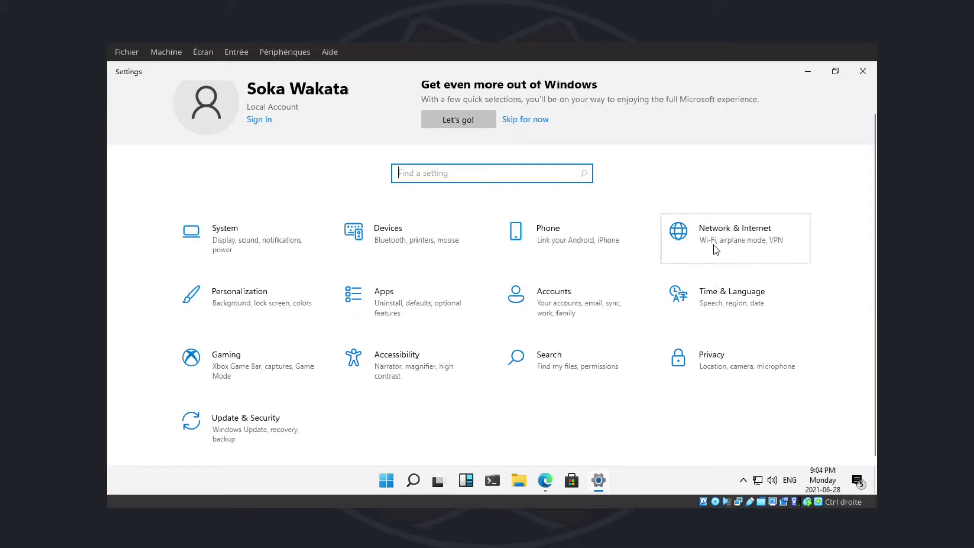
Step: View the Phone settings, then open the Devices settings at Bluetooth & other devices
{"action": "left_click", "coordinate": [563, 250]}
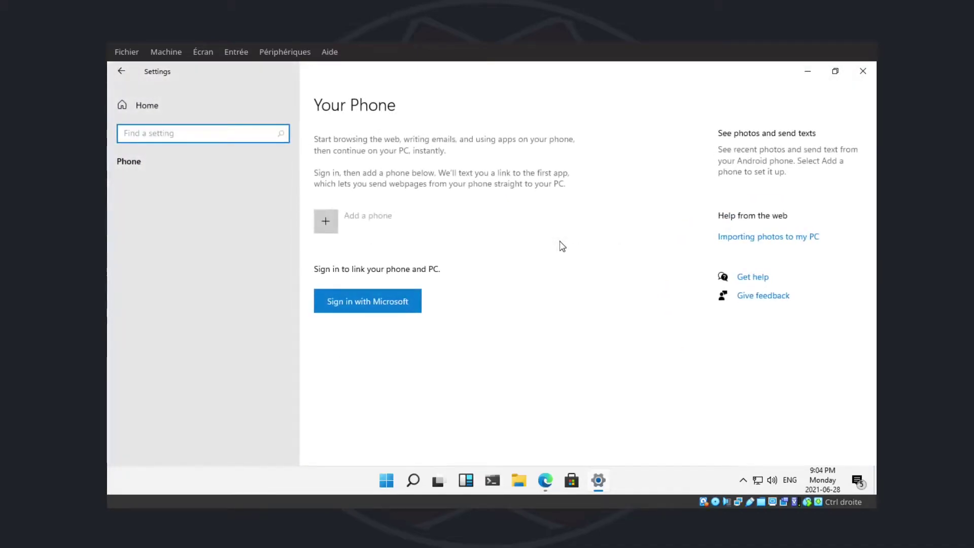
{"action": "left_click", "coordinate": [123, 69]}
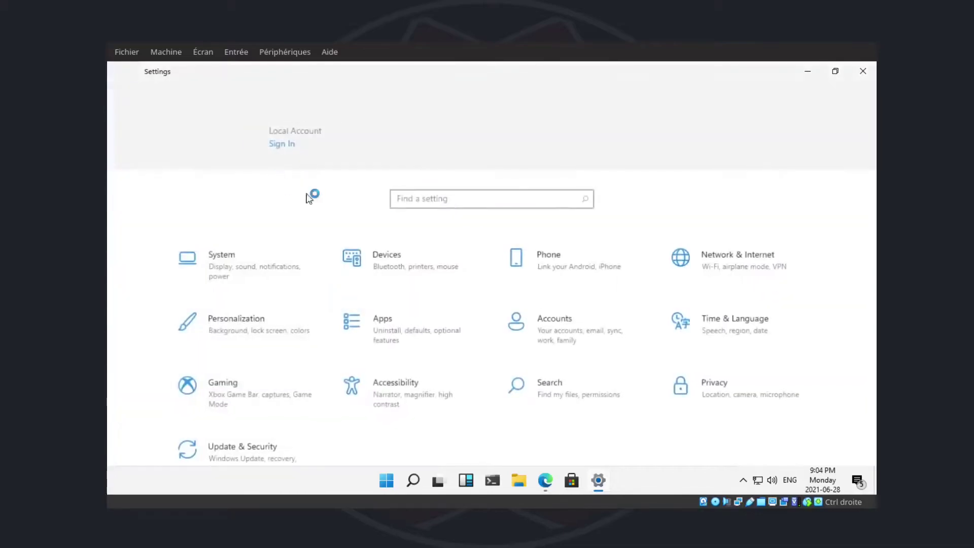
{"action": "left_click", "coordinate": [377, 265]}
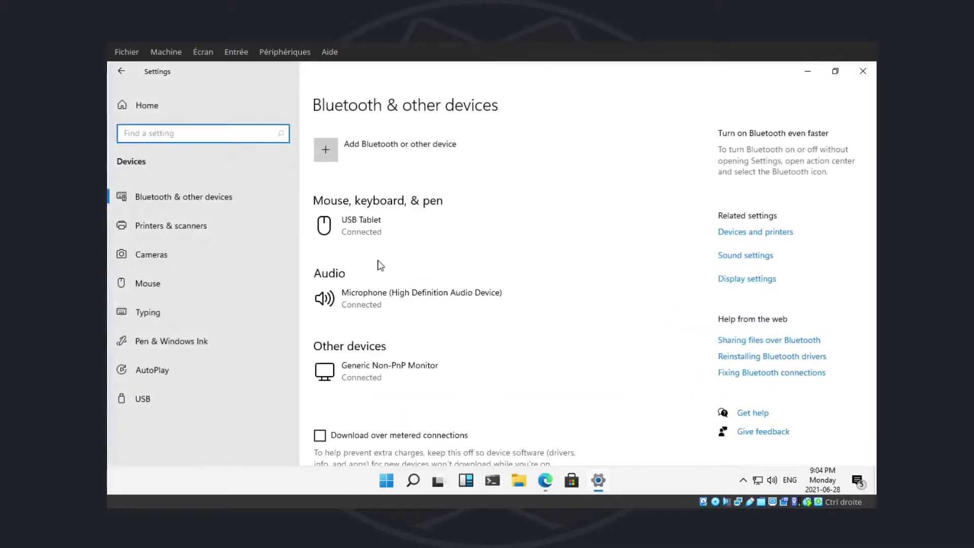
Step: Look over the connected devices on the Bluetooth & other devices page, return to the Settings home and close Settings
{"action": "scroll", "coordinate": [377, 265], "scroll_direction": "down", "scroll_amount": 3}
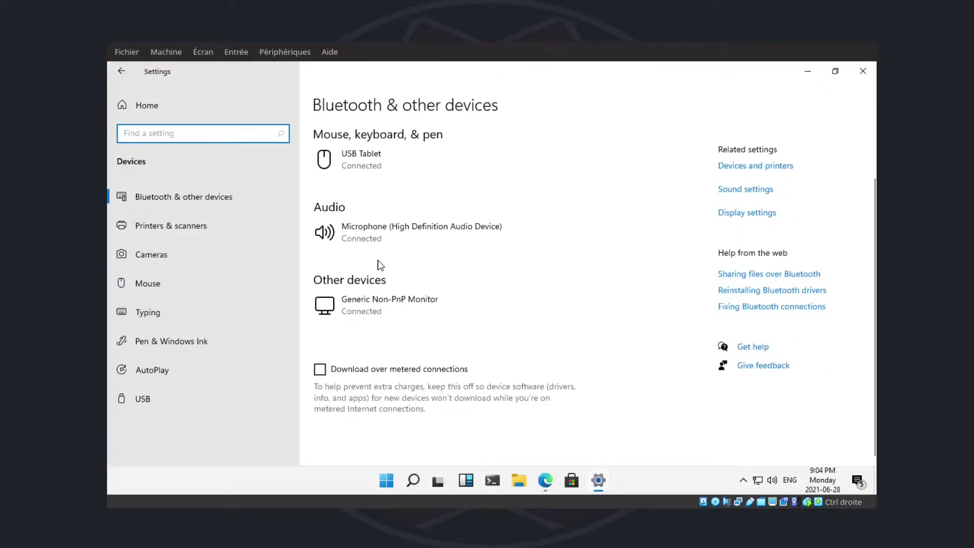
{"action": "scroll", "coordinate": [378, 265], "scroll_direction": "up", "scroll_amount": 3}
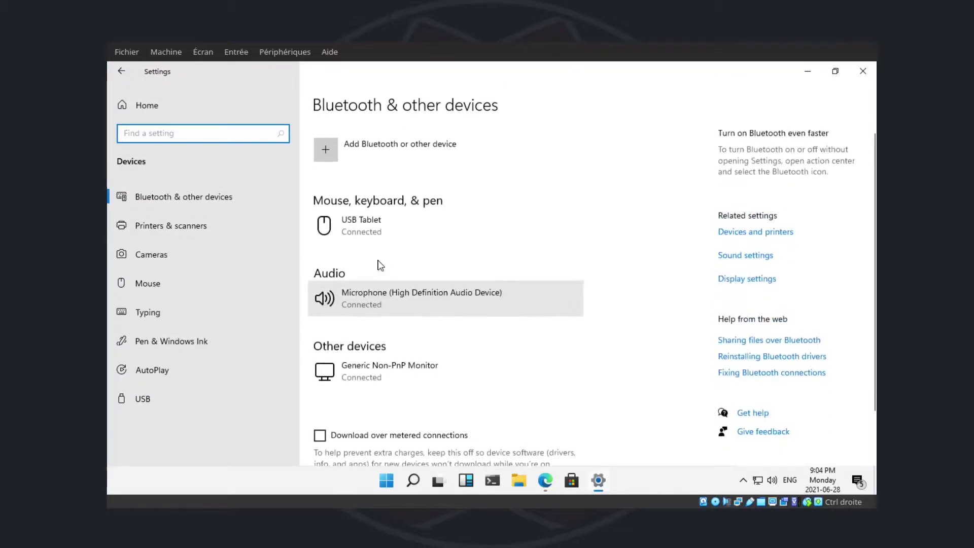
{"action": "left_click", "coordinate": [124, 74]}
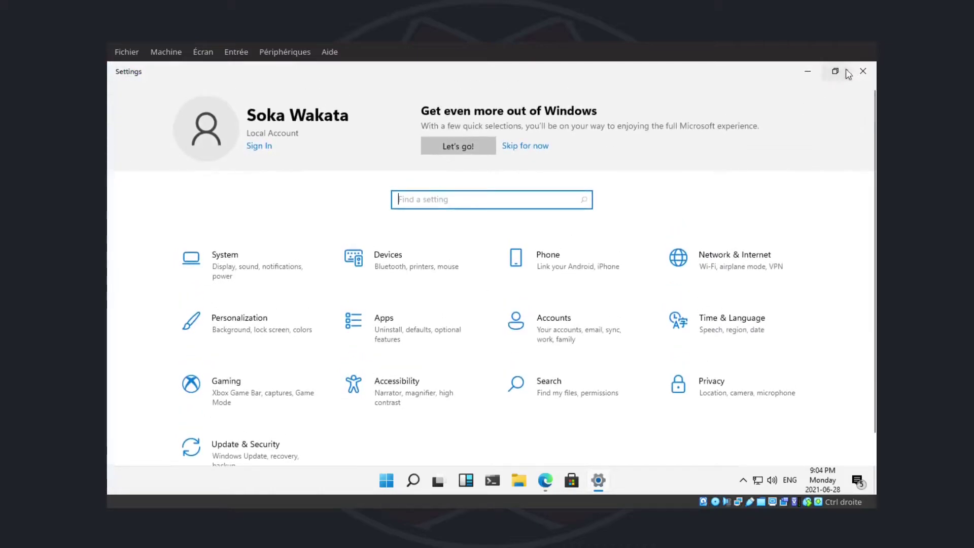
{"action": "left_click", "coordinate": [863, 71]}
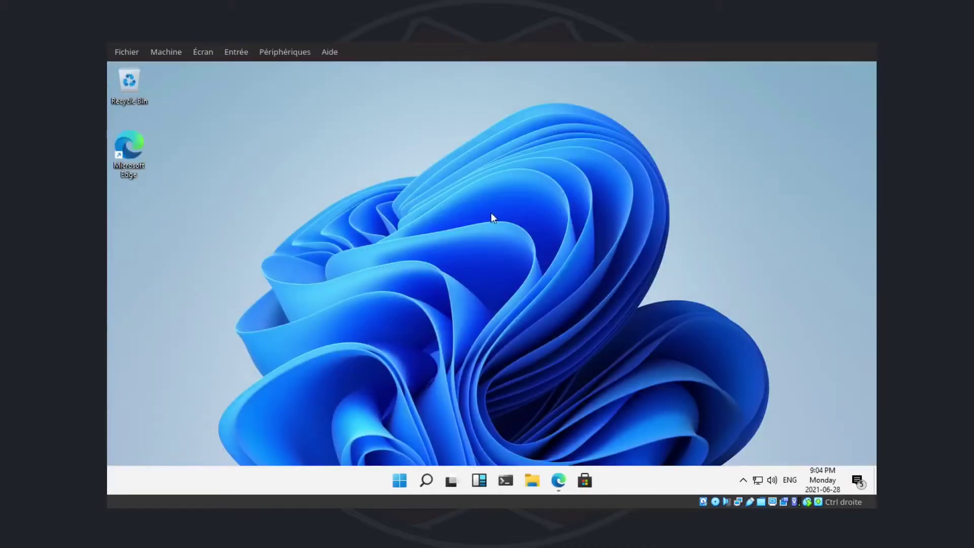
Step: Switch to Microsoft Edge, browse the open website's home page down to the newsletter form, and close the browser
{"action": "left_click", "coordinate": [559, 480]}
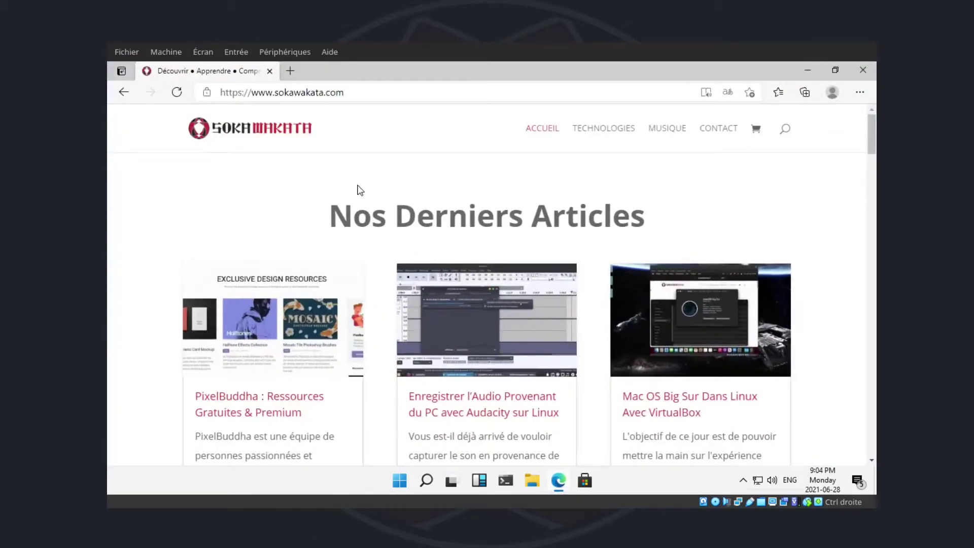
{"action": "scroll", "coordinate": [358, 190], "scroll_direction": "down", "scroll_amount": 5}
{"action": "scroll", "coordinate": [357, 190], "scroll_direction": "down", "scroll_amount": 20}
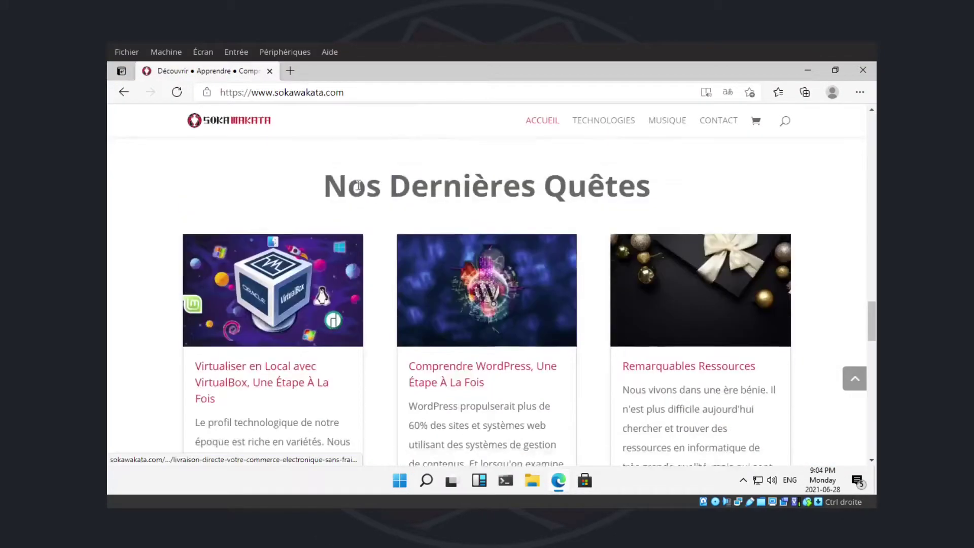
{"action": "scroll", "coordinate": [359, 189], "scroll_direction": "down", "scroll_amount": 10}
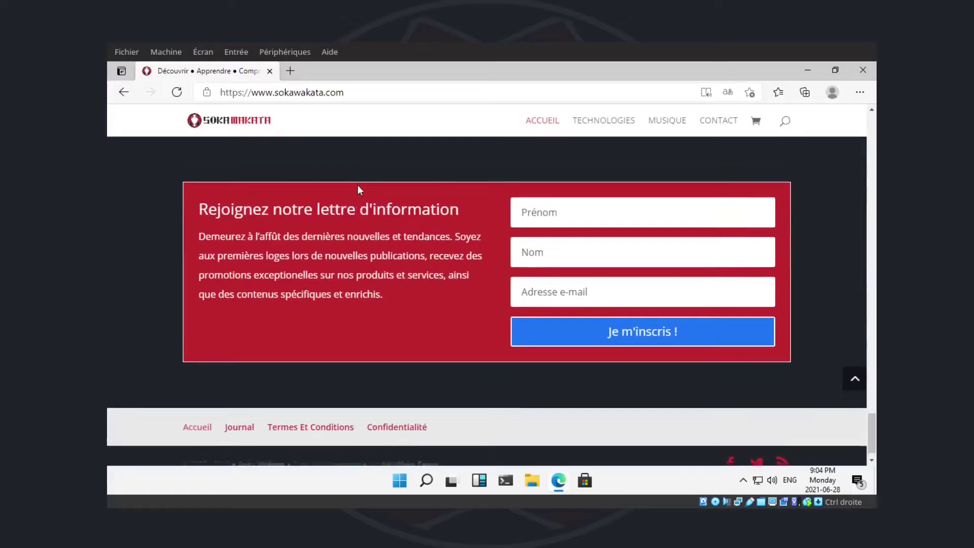
{"action": "scroll", "coordinate": [358, 187], "scroll_direction": "up", "scroll_amount": 6}
{"action": "left_click", "coordinate": [863, 71]}
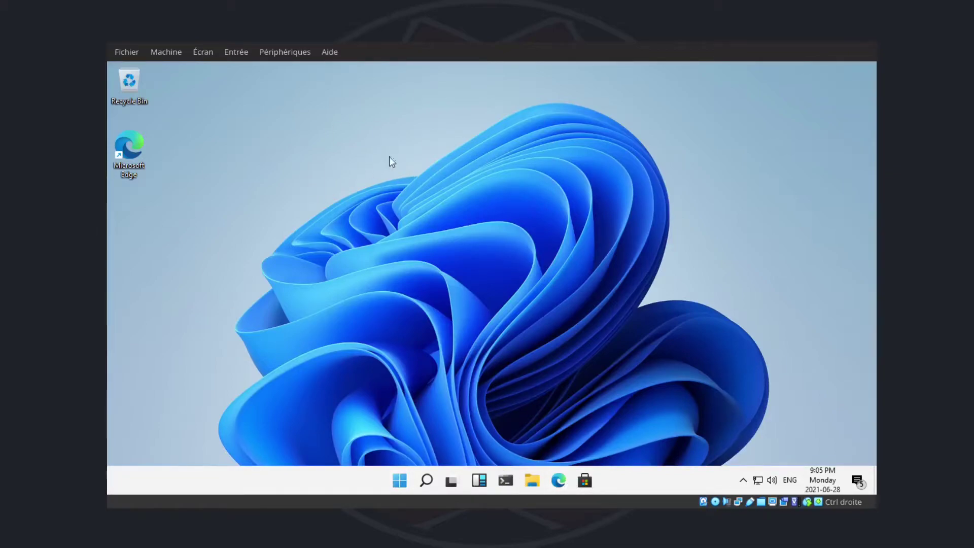
Step: View the Quick access folders in File Explorer and close it, then view and dismiss the Start menu
{"action": "left_click", "coordinate": [529, 480]}
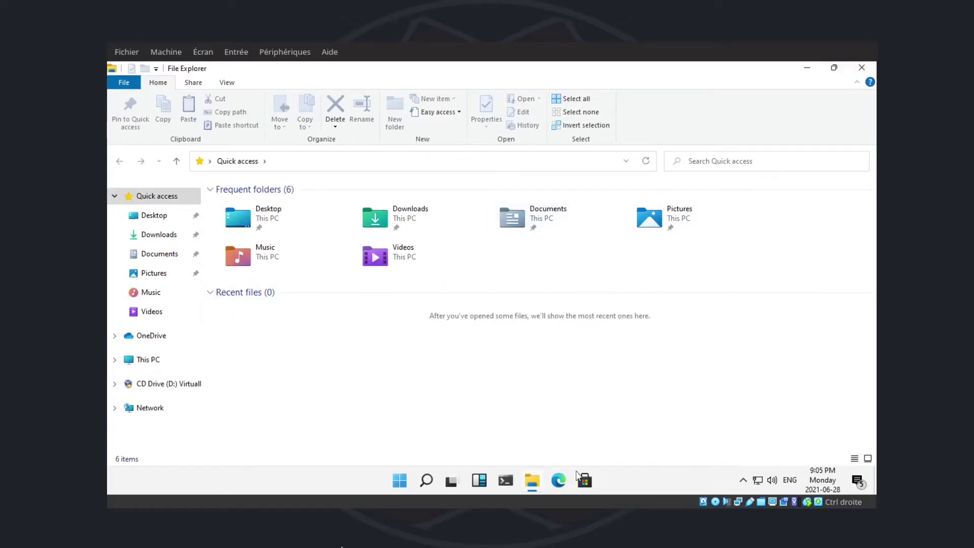
{"action": "left_click", "coordinate": [861, 67]}
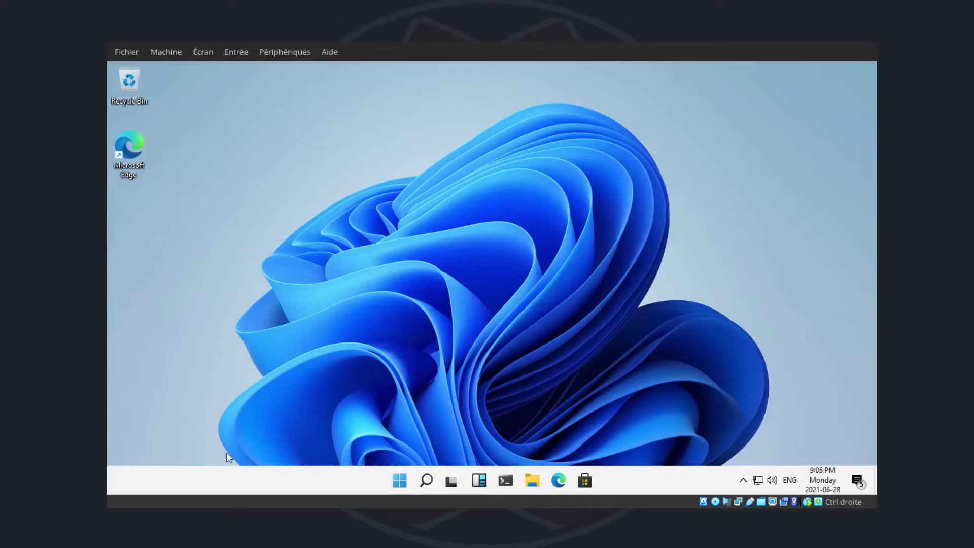
{"action": "left_click", "coordinate": [399, 479]}
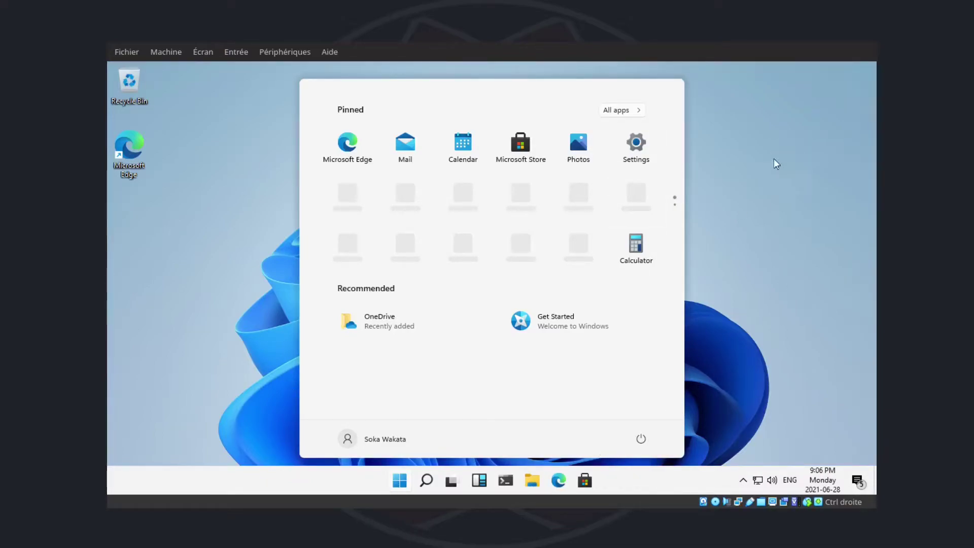
{"action": "left_click", "coordinate": [794, 237]}
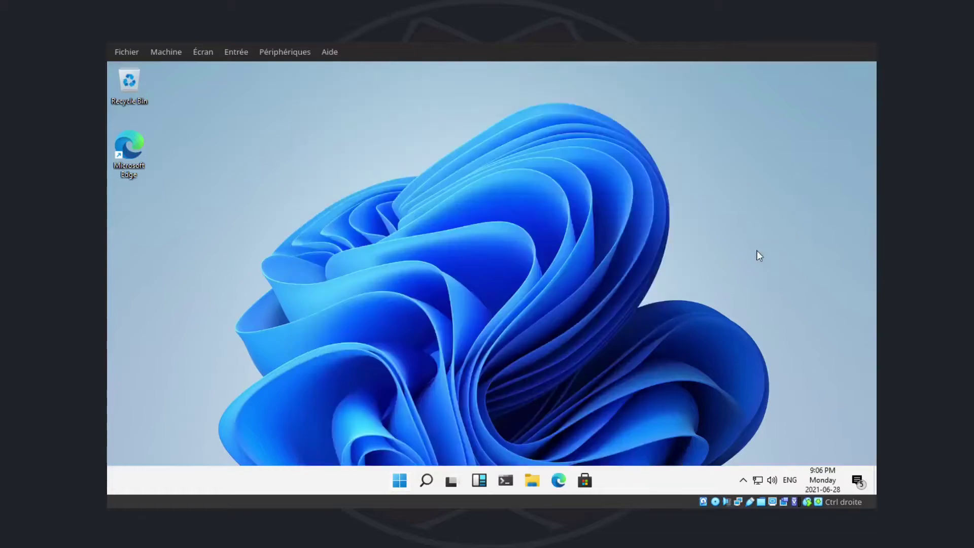
Step: Reopen File Explorer, restore its maximized window to a smaller size, and close it
{"action": "left_click", "coordinate": [530, 479]}
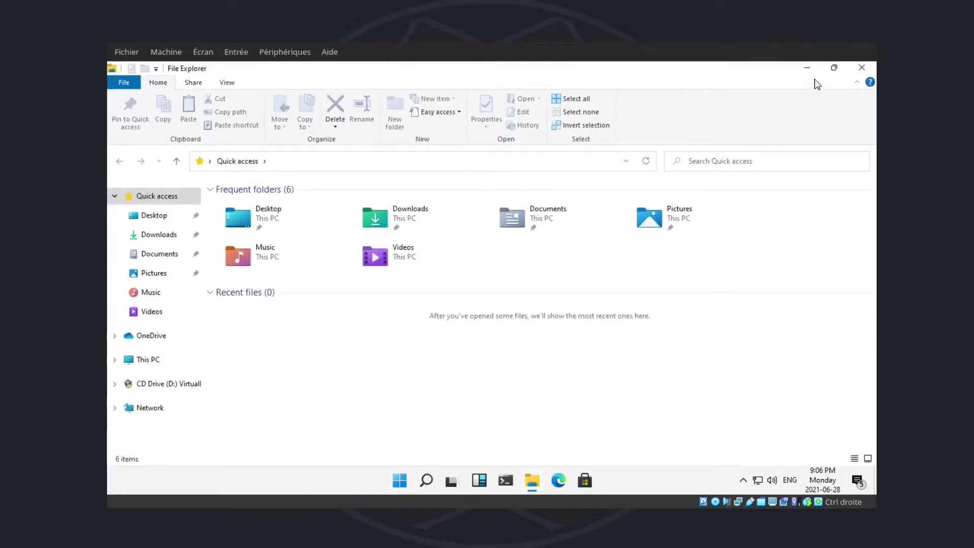
{"action": "left_click", "coordinate": [834, 68]}
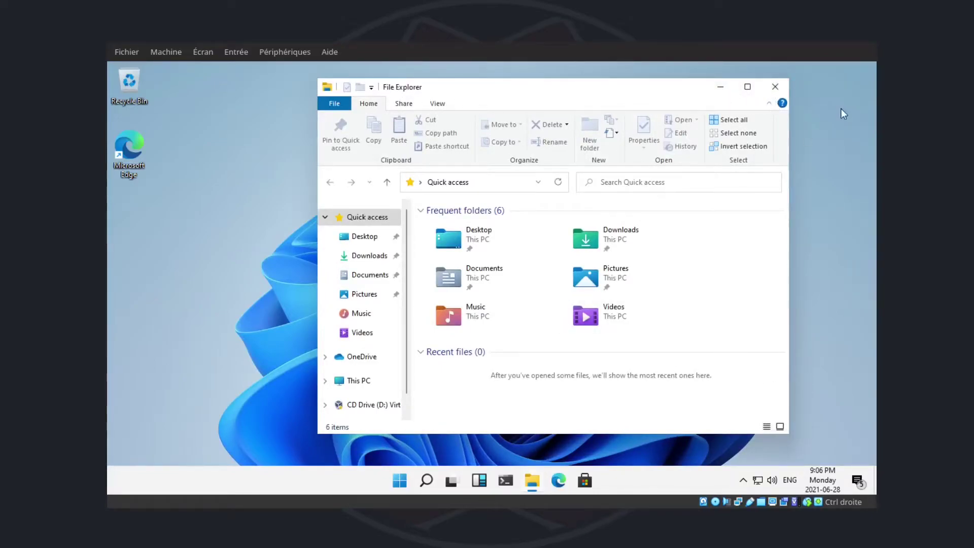
{"action": "left_click", "coordinate": [776, 86]}
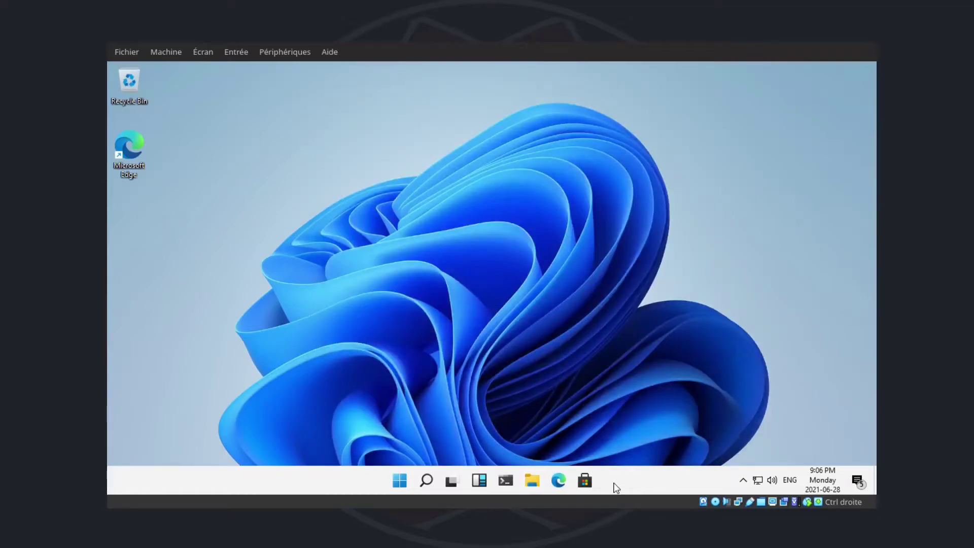
Step: Open the taskbar settings, try the Left taskbar alignment, and set it back to Center
{"action": "right_click", "coordinate": [616, 487]}
{"action": "left_click", "coordinate": [650, 477]}
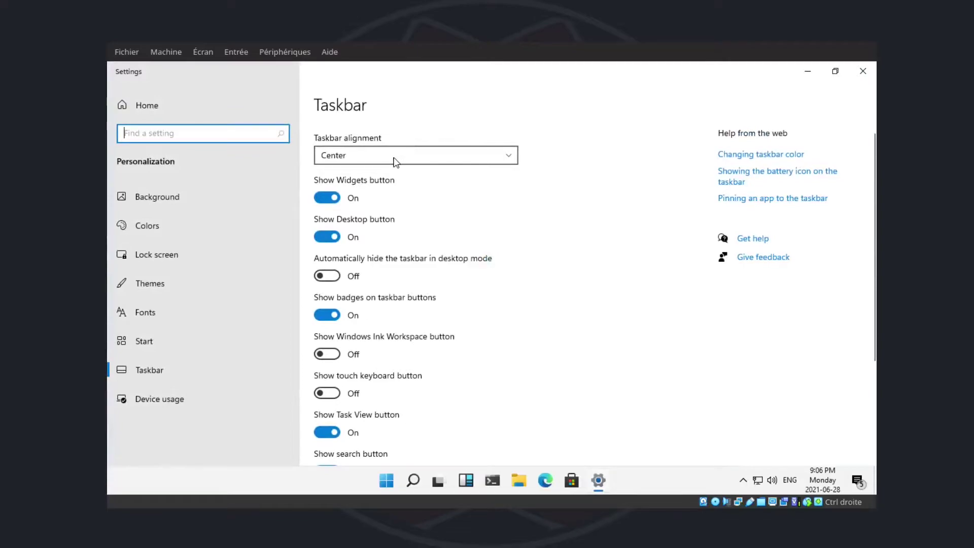
{"action": "left_click", "coordinate": [395, 162]}
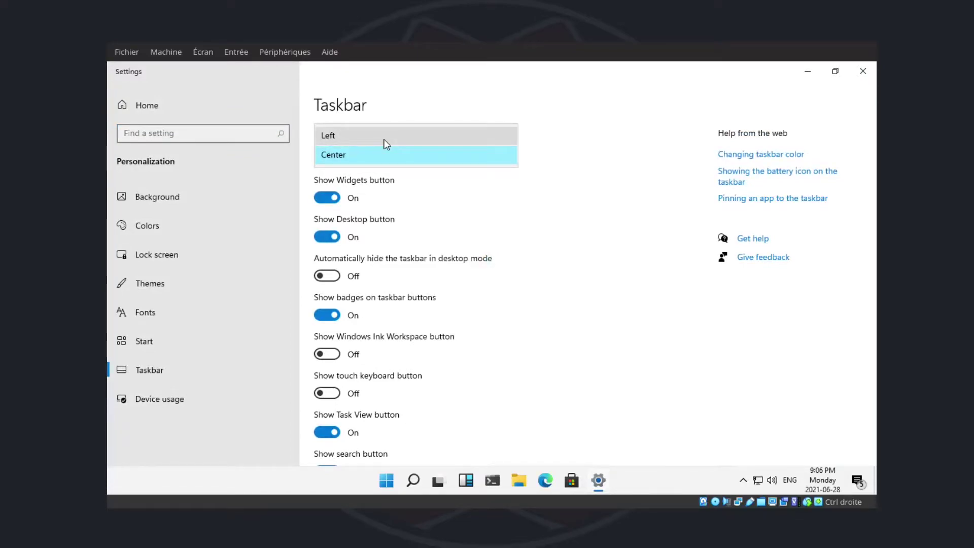
{"action": "left_click", "coordinate": [387, 144]}
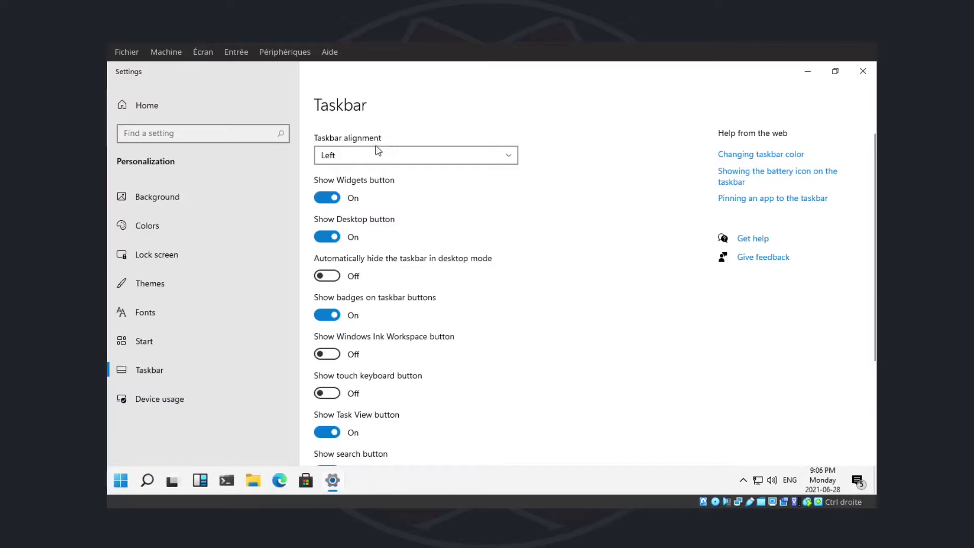
{"action": "left_click", "coordinate": [370, 156]}
{"action": "left_click", "coordinate": [365, 178]}
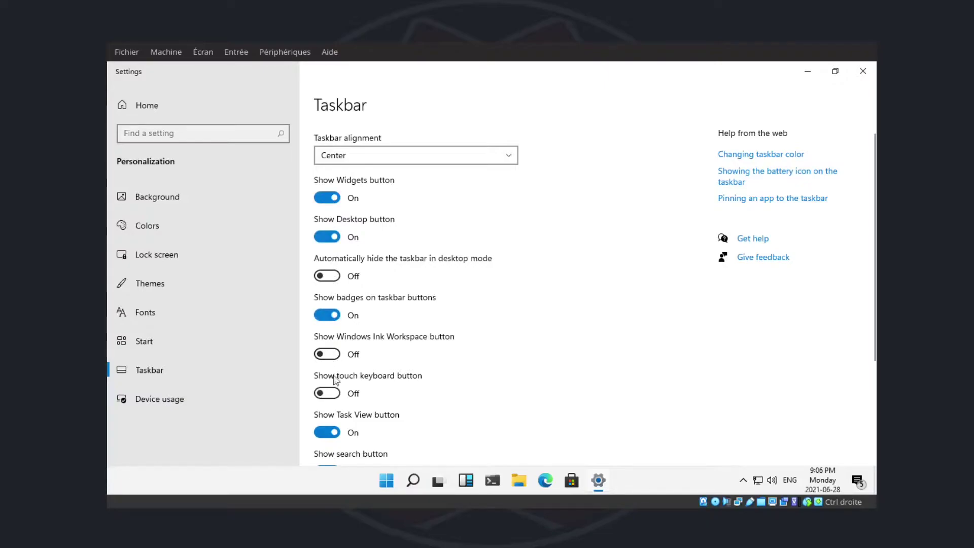
Step: Look through the taskbar button toggles and notification area options, then close Settings
{"action": "scroll", "coordinate": [421, 361], "scroll_direction": "down", "scroll_amount": 2}
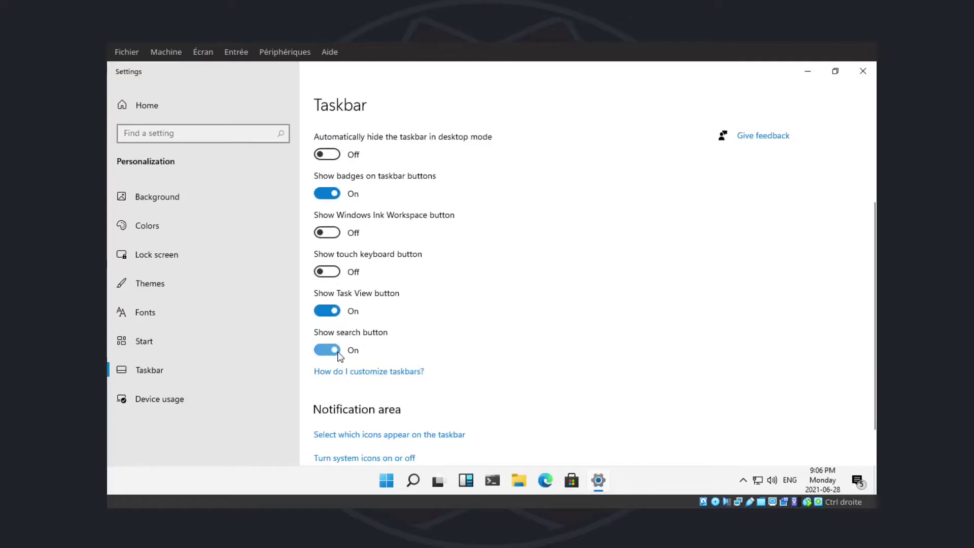
{"action": "scroll", "coordinate": [469, 343], "scroll_direction": "down", "scroll_amount": 1}
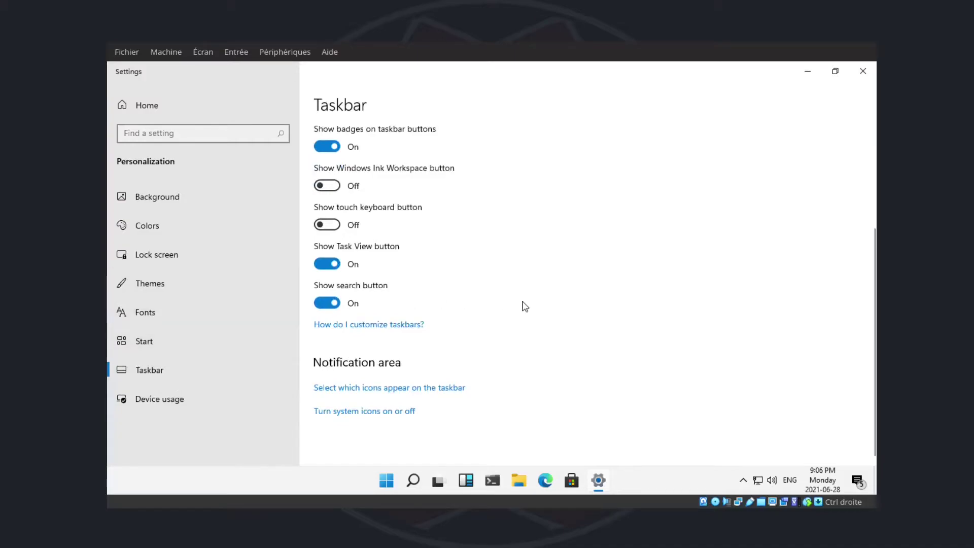
{"action": "scroll", "coordinate": [522, 305], "scroll_direction": "up", "scroll_amount": 3}
{"action": "left_click", "coordinate": [863, 71]}
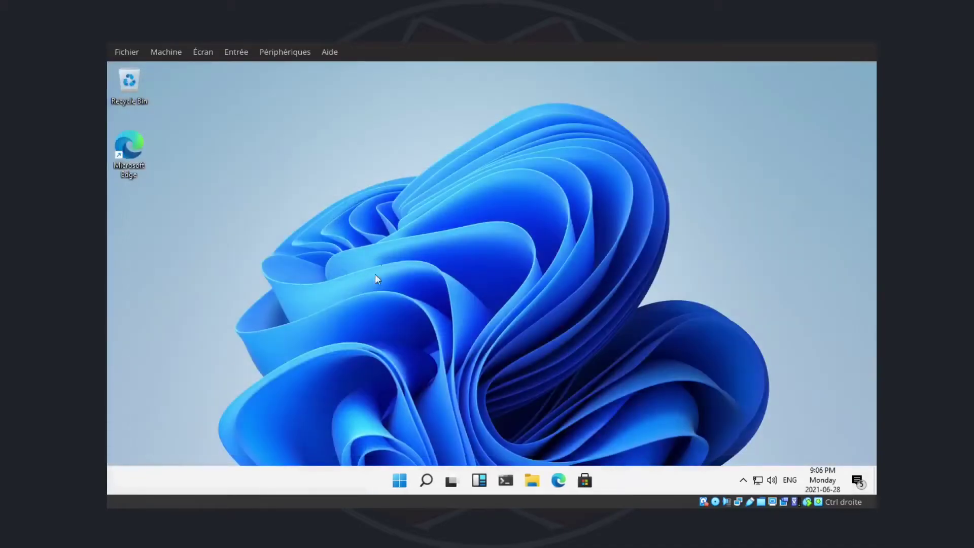
Step: Open the Recycle Bin, snap its window to the right half, and switch to large thumbnails and back to details view
{"action": "double_click", "coordinate": [132, 83]}
{"action": "left_click_drag", "start_coordinate": [619, 94], "coordinate": [873, 102]}
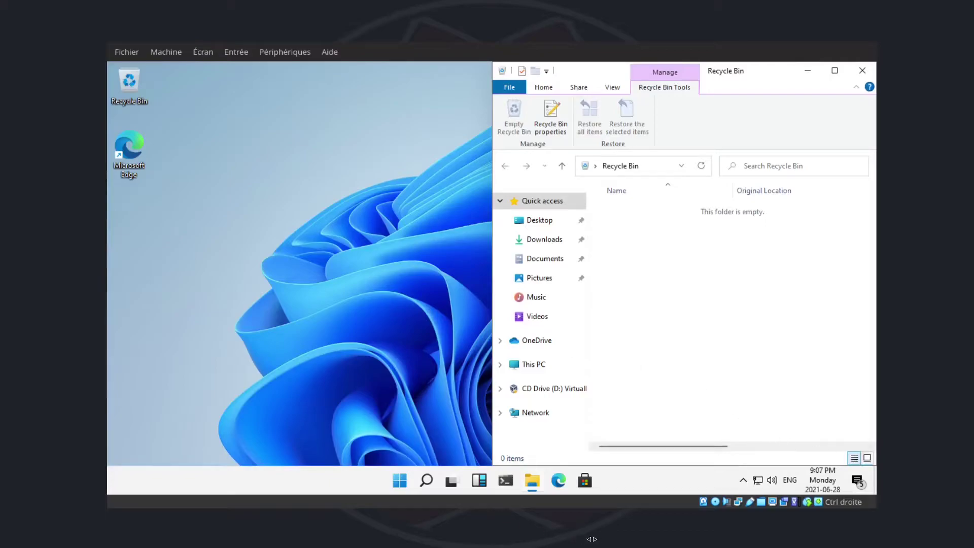
{"action": "left_click", "coordinate": [868, 459]}
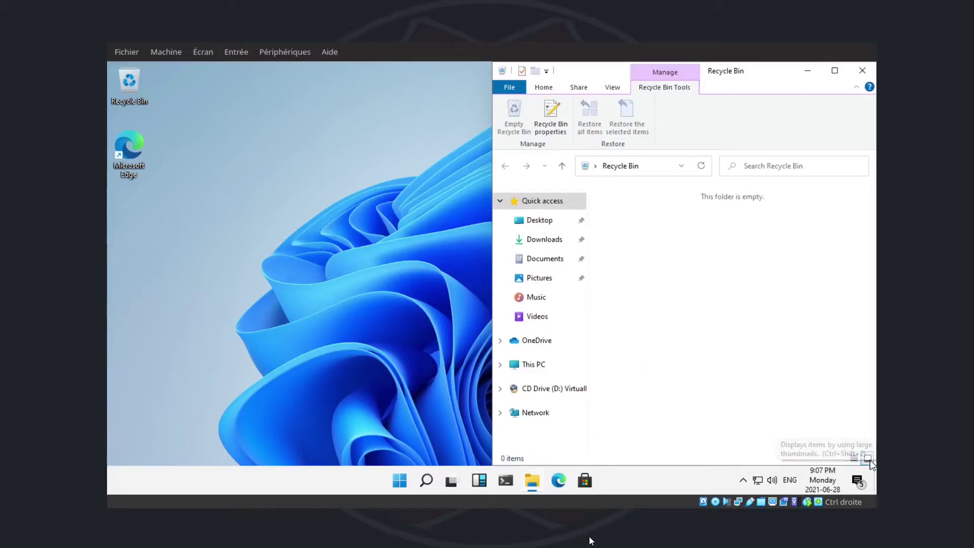
{"action": "left_click", "coordinate": [853, 458]}
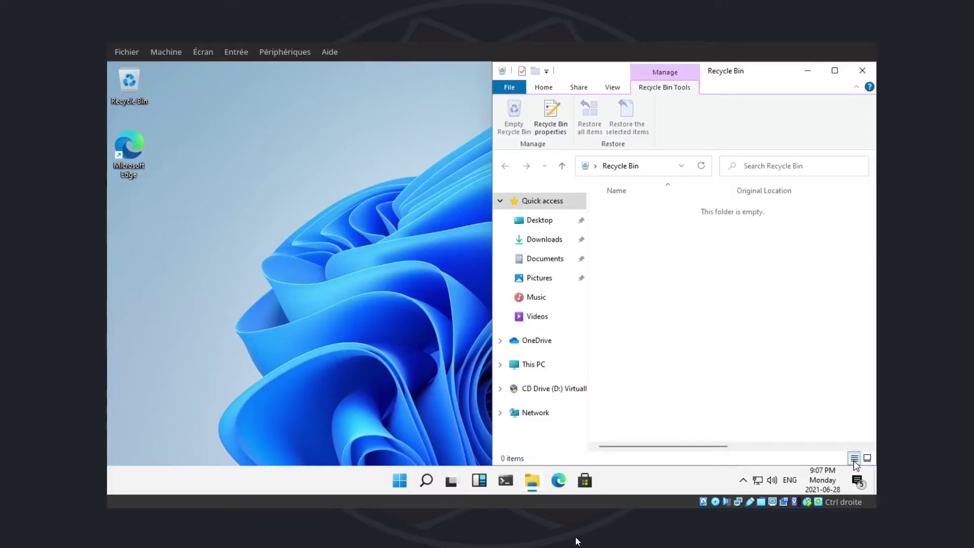
Step: Snap the Recycle Bin window to the left half, maximize it, and restore it to a floating window
{"action": "left_click_drag", "start_coordinate": [783, 81], "coordinate": [136, 356]}
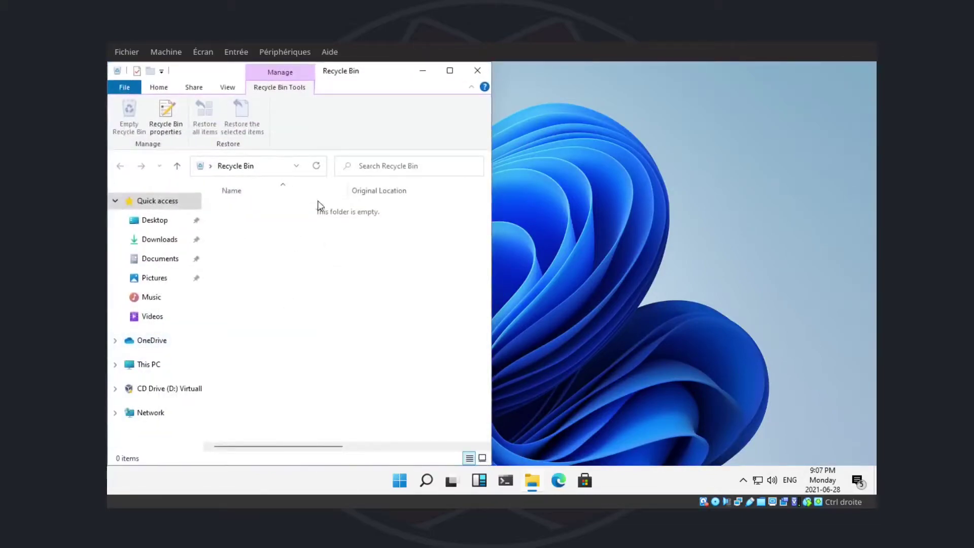
{"action": "left_click_drag", "start_coordinate": [402, 74], "coordinate": [669, 64]}
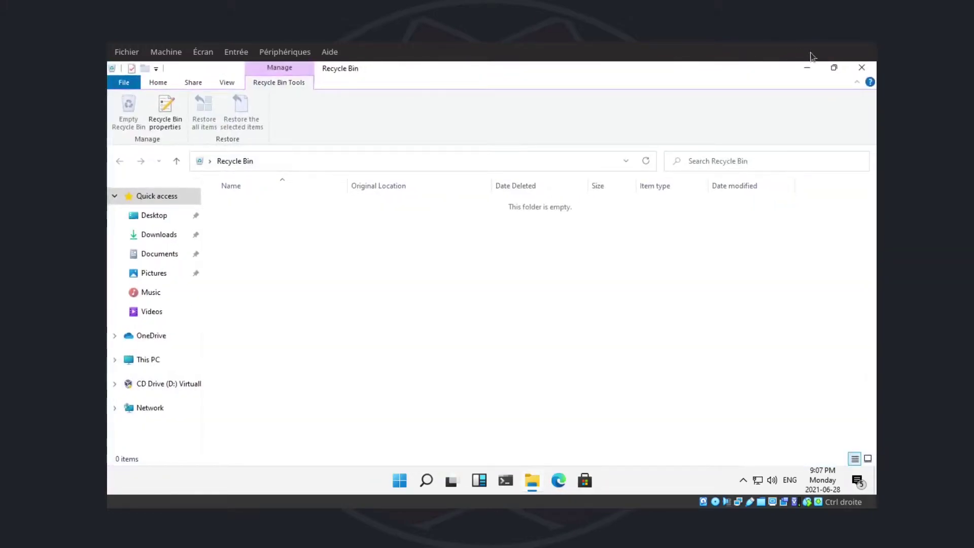
{"action": "left_click", "coordinate": [836, 69]}
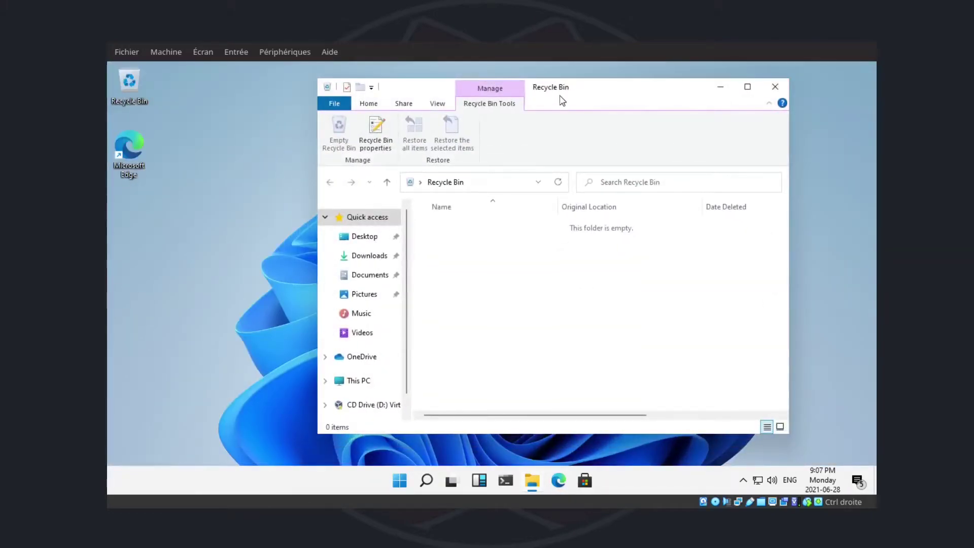
Step: Look through both pages of pinned apps in the Start menu, dismiss it, and close the Recycle Bin window
{"action": "key", "text": "super"}
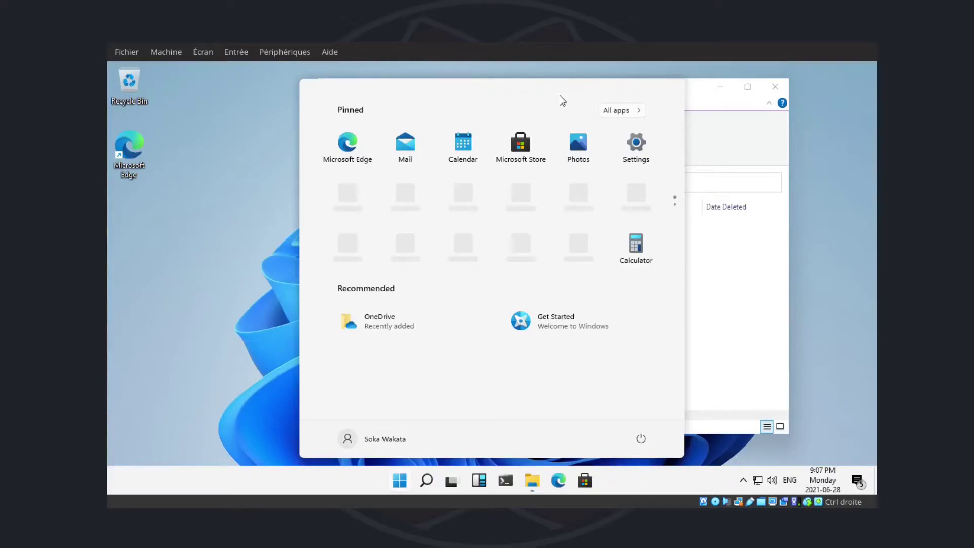
{"action": "scroll", "coordinate": [604, 208], "scroll_direction": "down", "scroll_amount": 1}
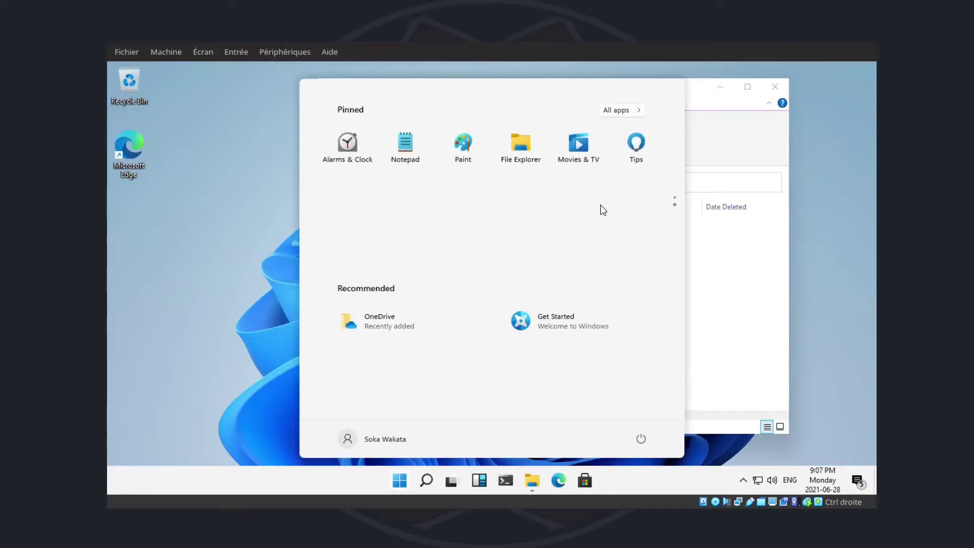
{"action": "scroll", "coordinate": [603, 210], "scroll_direction": "up", "scroll_amount": 1}
{"action": "scroll", "coordinate": [603, 209], "scroll_direction": "down", "scroll_amount": 1}
{"action": "scroll", "coordinate": [602, 210], "scroll_direction": "up", "scroll_amount": 1}
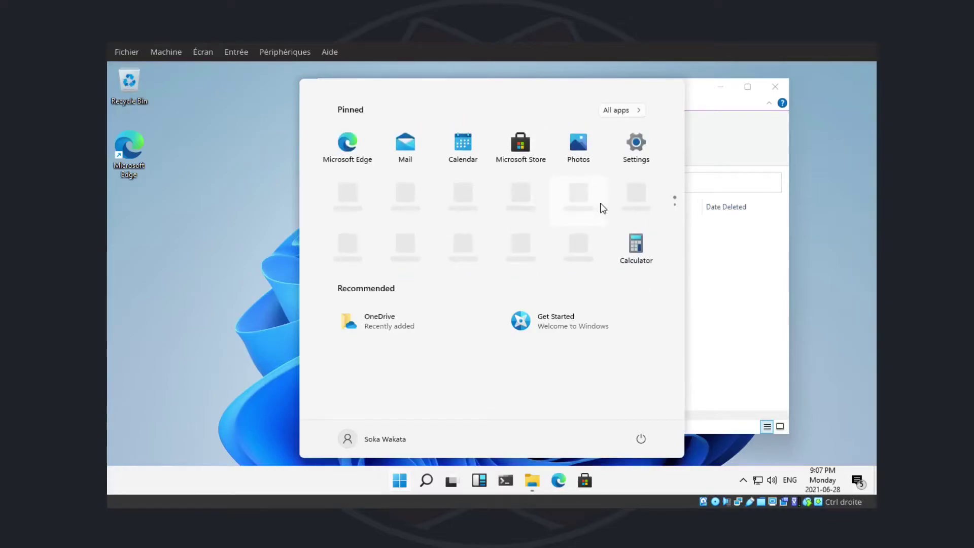
{"action": "key", "text": "Escape"}
{"action": "key", "text": "super"}
{"action": "key", "text": "Escape"}
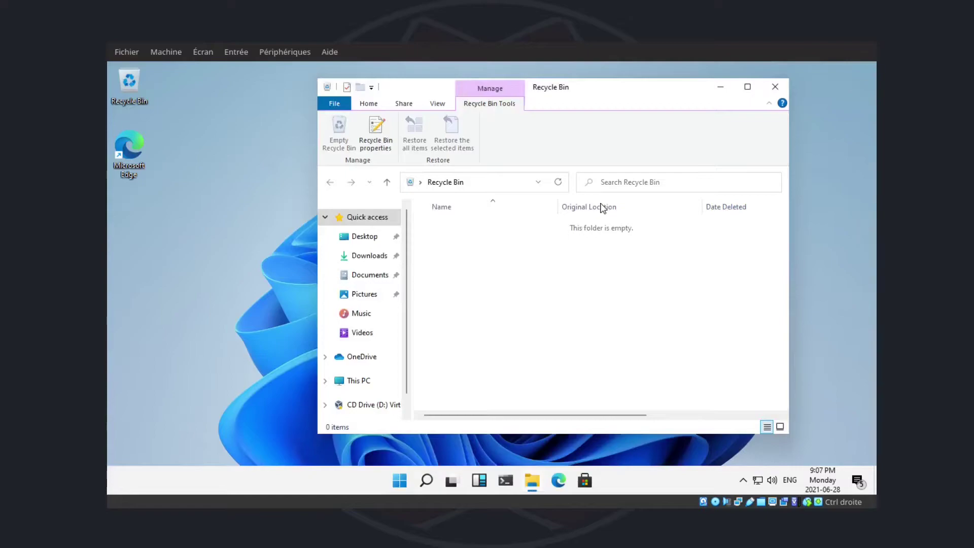
{"action": "key", "text": "alt+Tab"}
{"action": "left_click", "coordinate": [775, 87]}
Step: Look through the desktop's context options and New submenu, then view the Display settings and close Settings
{"action": "right_click", "coordinate": [277, 141]}
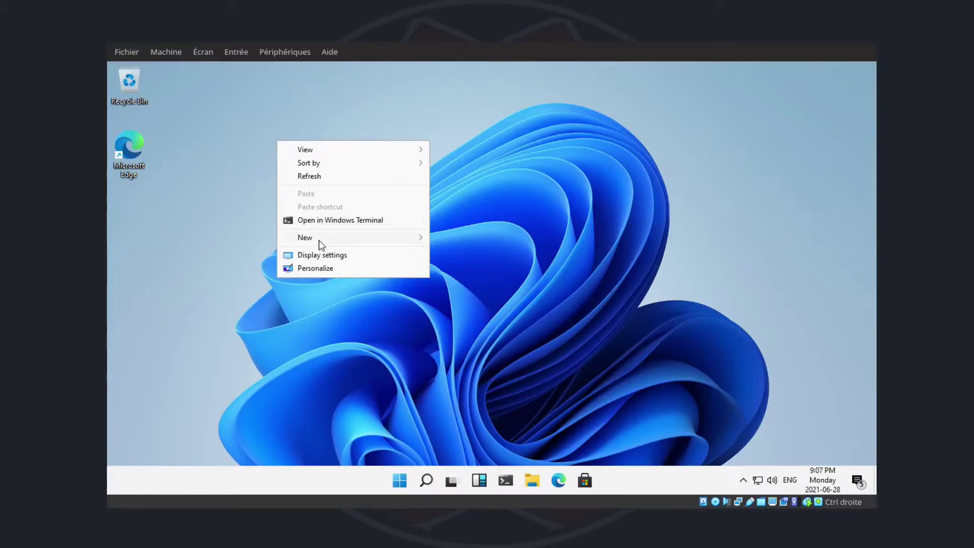
{"action": "left_click", "coordinate": [228, 164]}
{"action": "right_click", "coordinate": [297, 147]}
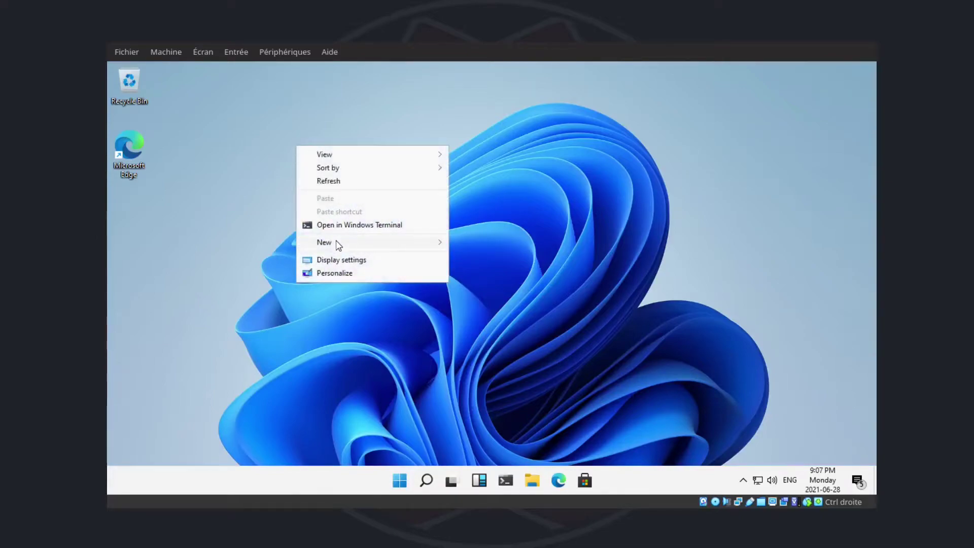
{"action": "mouse_move", "coordinate": [338, 246]}
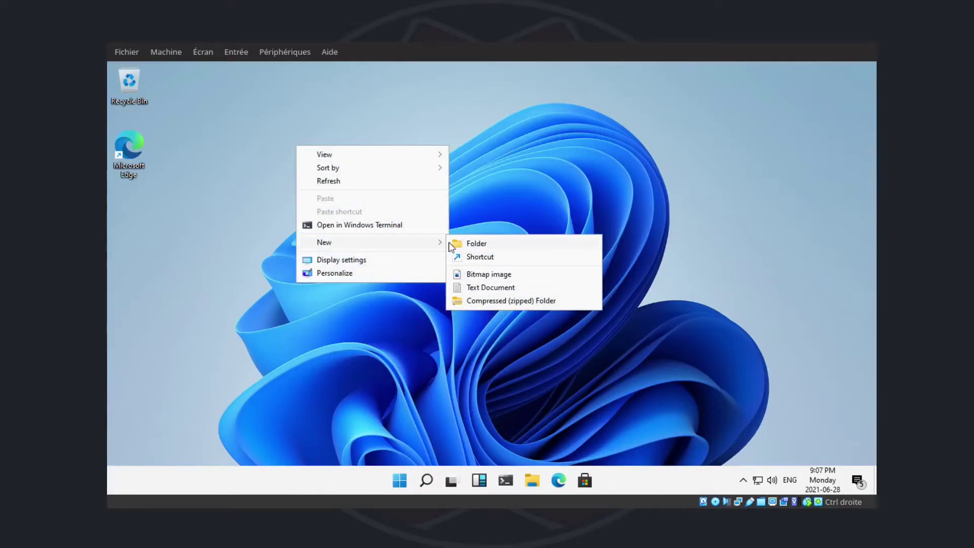
{"action": "left_click", "coordinate": [331, 259]}
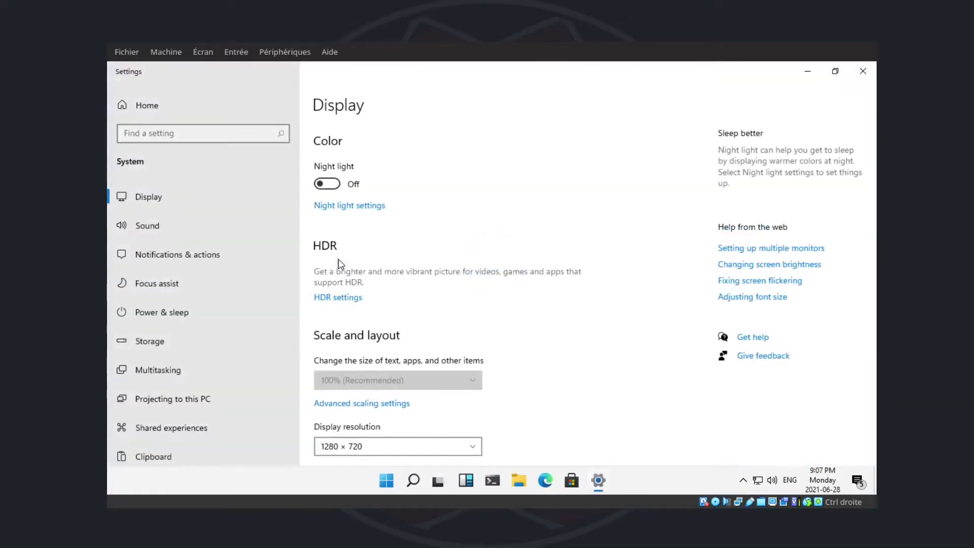
{"action": "left_click", "coordinate": [863, 74]}
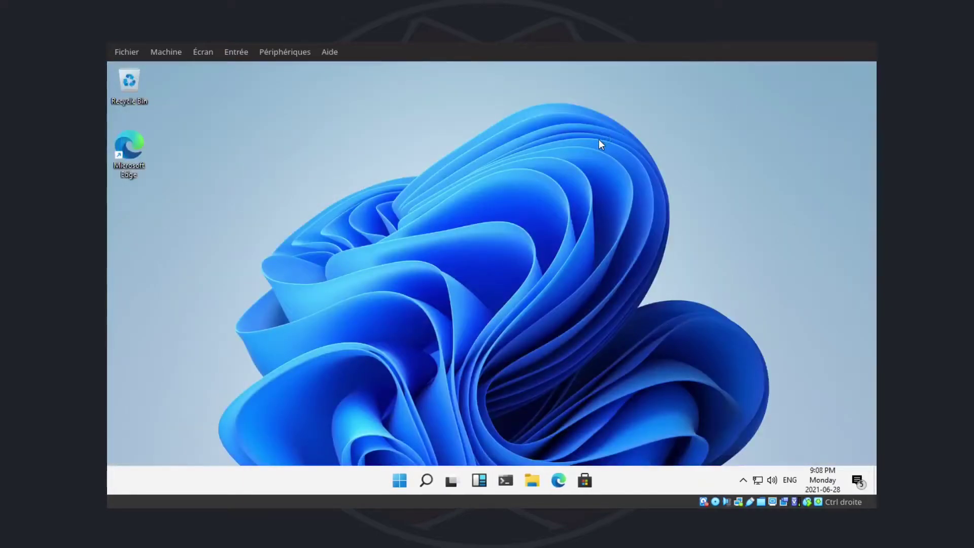
Step: View the notification center and dismiss it, then check the context options on empty areas of the taskbar
{"action": "left_click", "coordinate": [859, 483]}
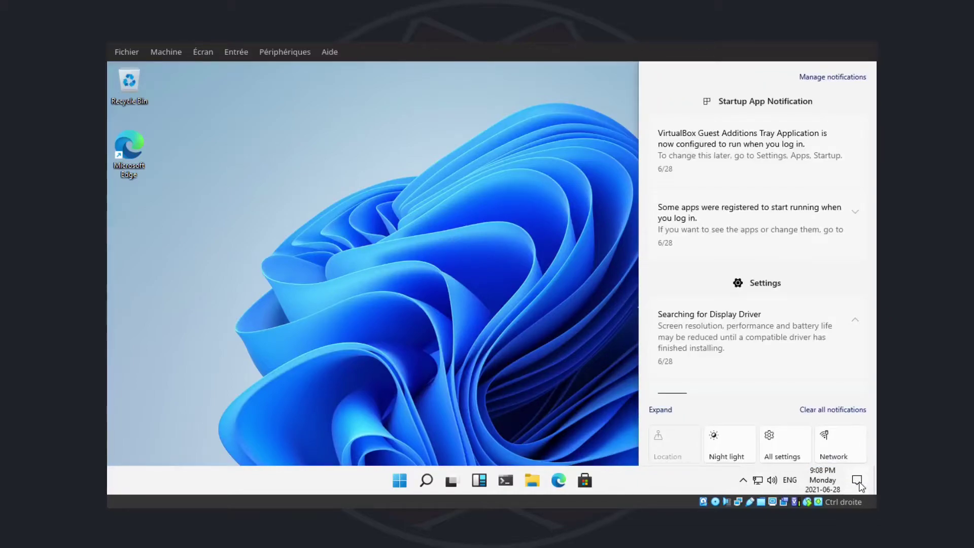
{"action": "left_click", "coordinate": [501, 195]}
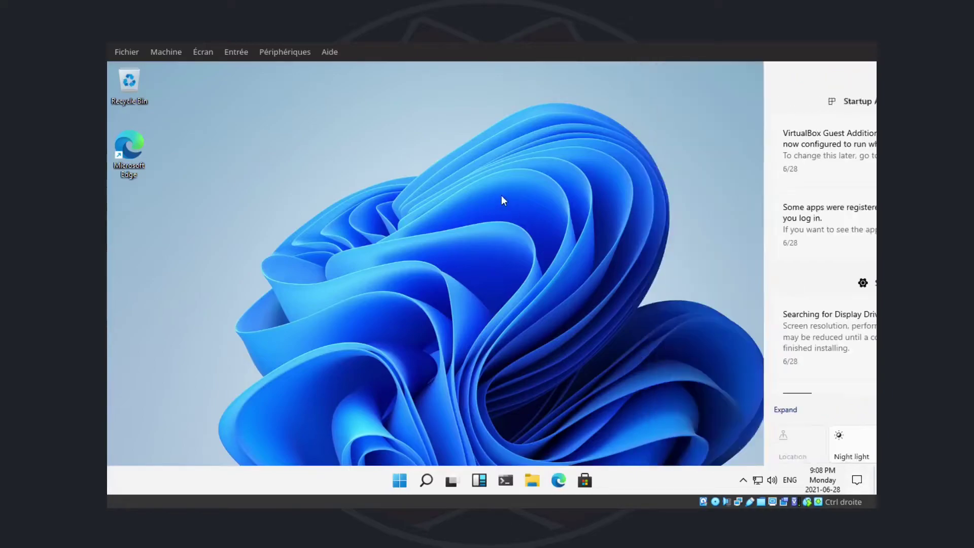
{"action": "right_click", "coordinate": [299, 483]}
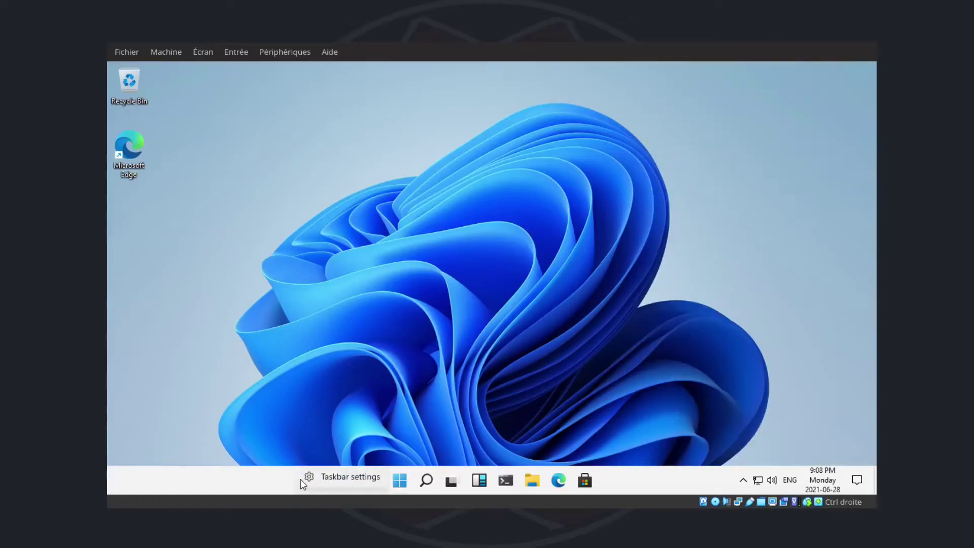
{"action": "left_click", "coordinate": [293, 388]}
{"action": "right_click", "coordinate": [637, 479]}
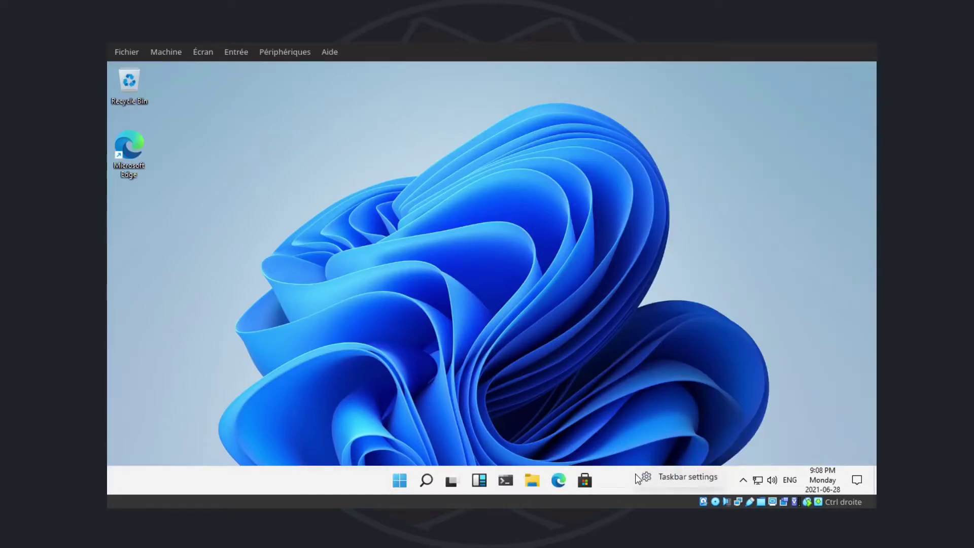
{"action": "left_click", "coordinate": [593, 360]}
{"action": "right_click", "coordinate": [593, 360]}
{"action": "left_click", "coordinate": [458, 339]}
{"action": "right_click", "coordinate": [262, 493]}
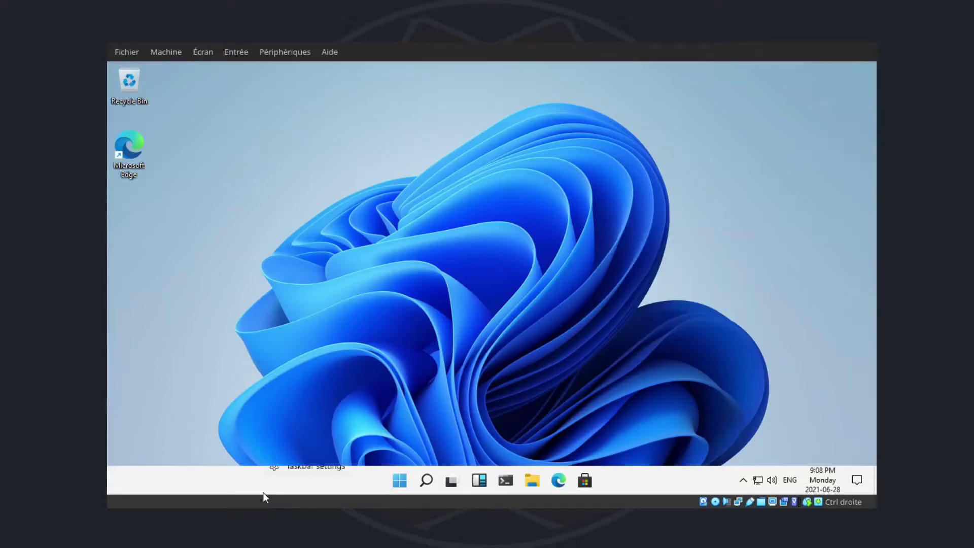
{"action": "left_click", "coordinate": [229, 463]}
{"action": "right_click", "coordinate": [218, 483]}
{"action": "left_click", "coordinate": [203, 424]}
Step: Open Windows Tools from the full app list in the Start menu and look through its utilities
{"action": "left_click", "coordinate": [404, 482]}
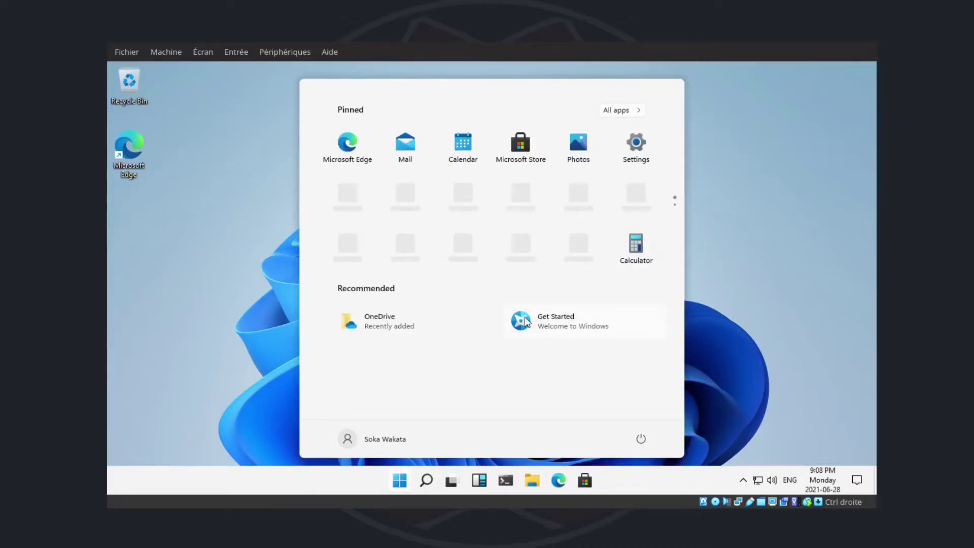
{"action": "left_click", "coordinate": [614, 109]}
{"action": "scroll", "coordinate": [428, 203], "scroll_direction": "down", "scroll_amount": 5}
{"action": "scroll", "coordinate": [429, 203], "scroll_direction": "down", "scroll_amount": 8}
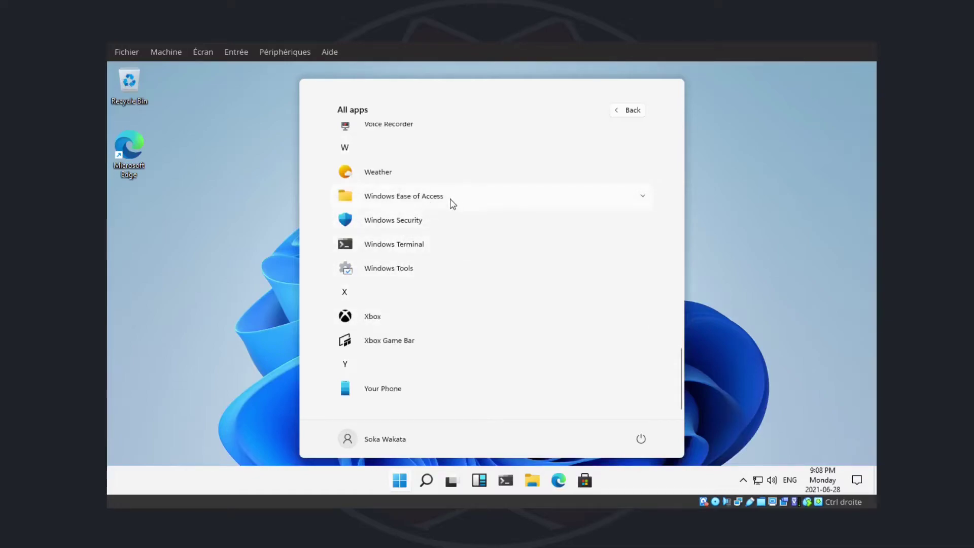
{"action": "left_click", "coordinate": [408, 272]}
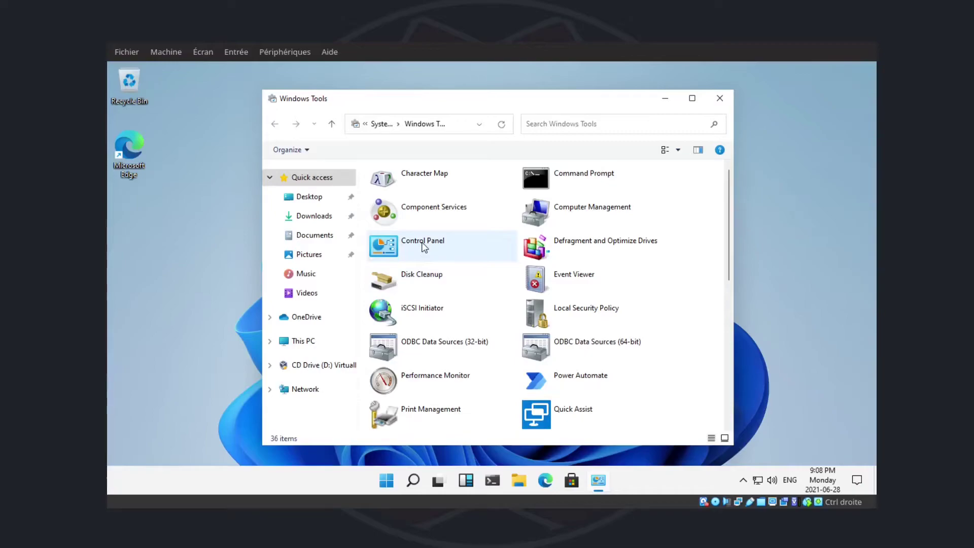
{"action": "scroll", "coordinate": [424, 245], "scroll_direction": "down", "scroll_amount": 4}
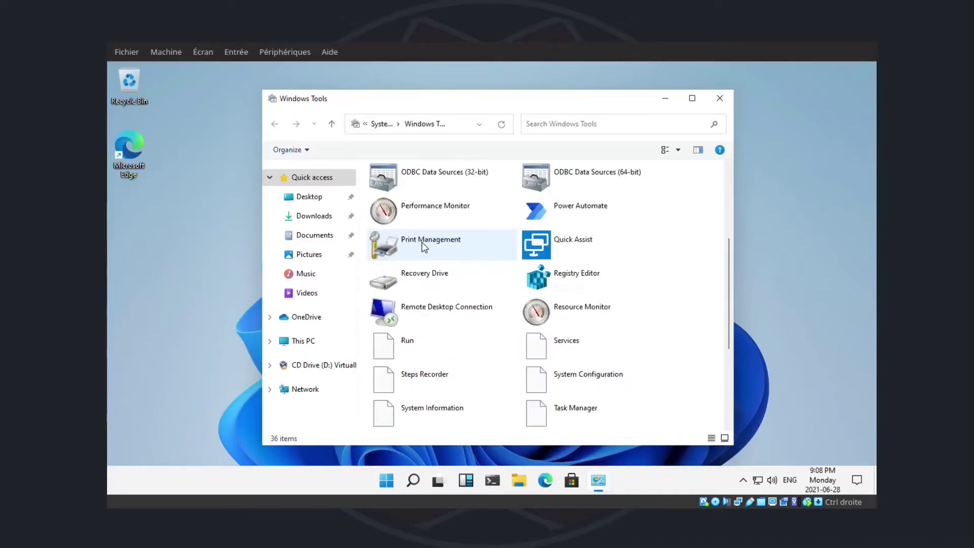
{"action": "scroll", "coordinate": [424, 246], "scroll_direction": "up", "scroll_amount": 2}
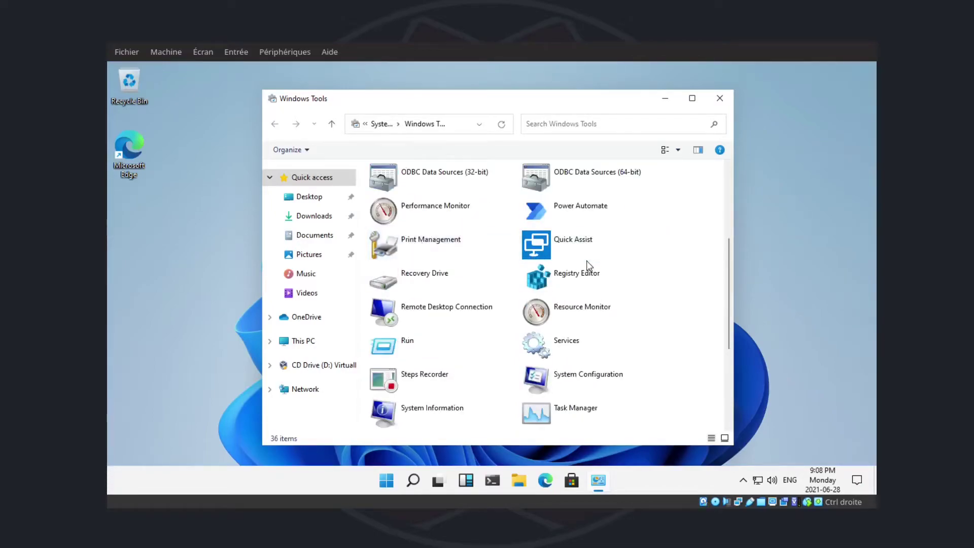
Step: Launch Power Automate and Task Manager from Windows Tools, and move the Windows Tools window aside
{"action": "left_click", "coordinate": [573, 219]}
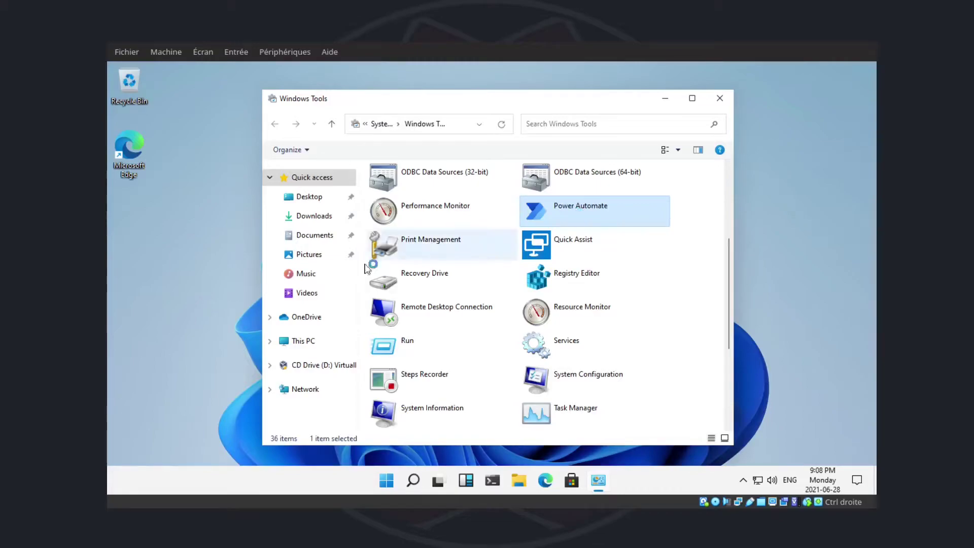
{"action": "left_click", "coordinate": [544, 415]}
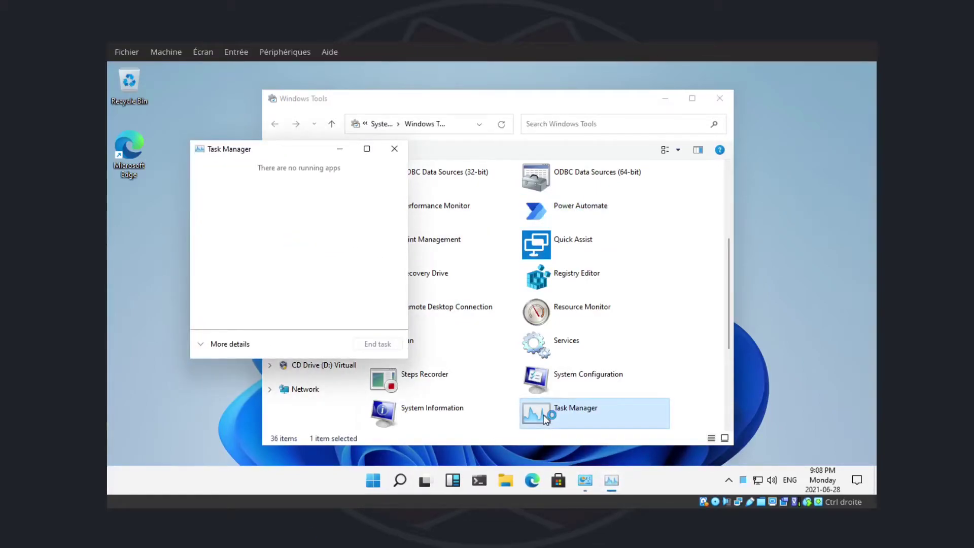
{"action": "left_click", "coordinate": [497, 94]}
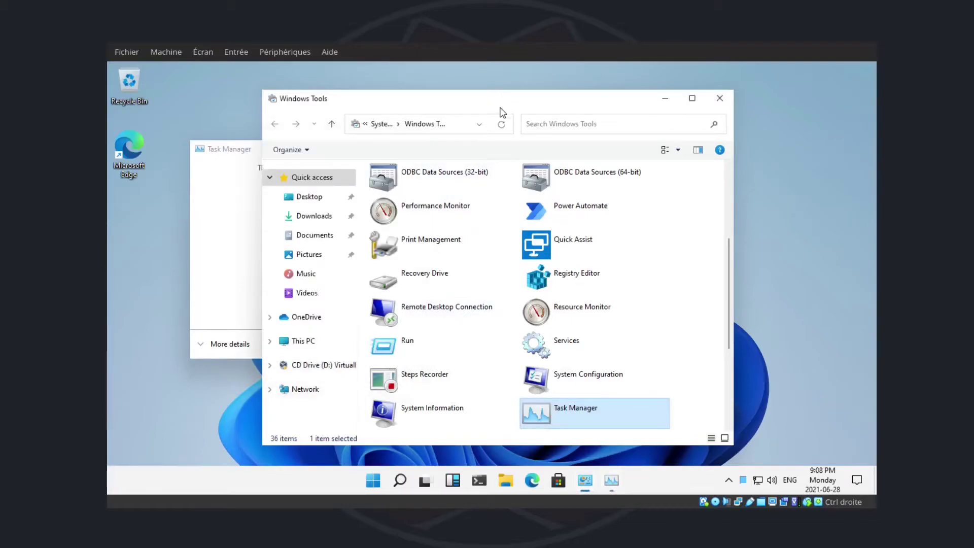
{"action": "left_click_drag", "start_coordinate": [565, 101], "coordinate": [690, 96]}
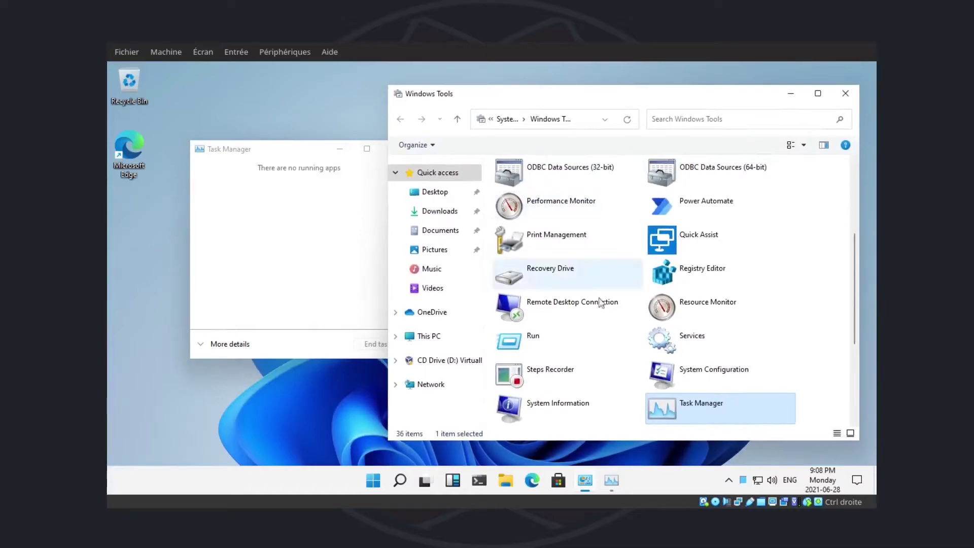
{"action": "scroll", "coordinate": [553, 401], "scroll_direction": "up", "scroll_amount": 3}
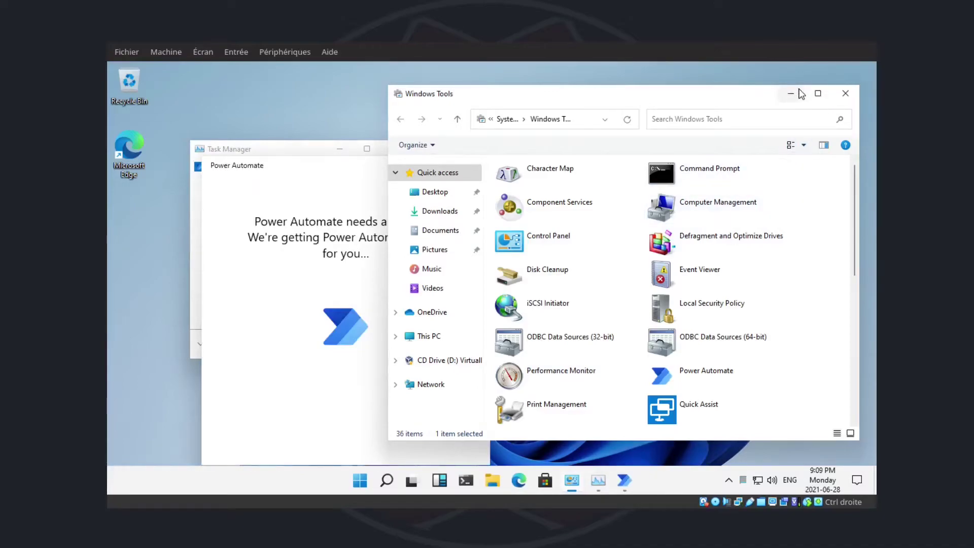
Step: Close Windows Tools and place the Task Manager and Power Automate windows apart on opposite sides of the desktop
{"action": "left_click", "coordinate": [846, 93]}
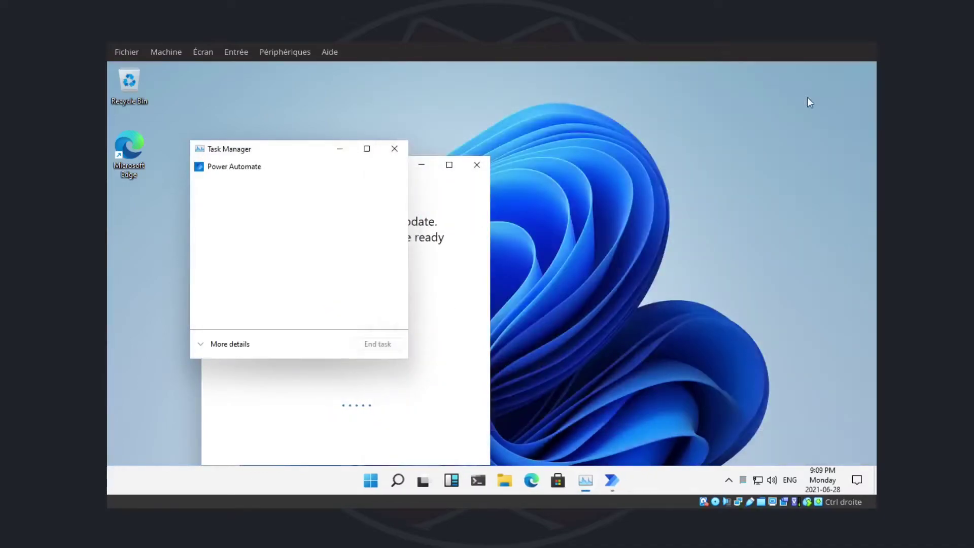
{"action": "left_click_drag", "start_coordinate": [291, 157], "coordinate": [712, 174]}
{"action": "left_click_drag", "start_coordinate": [355, 171], "coordinate": [248, 169]}
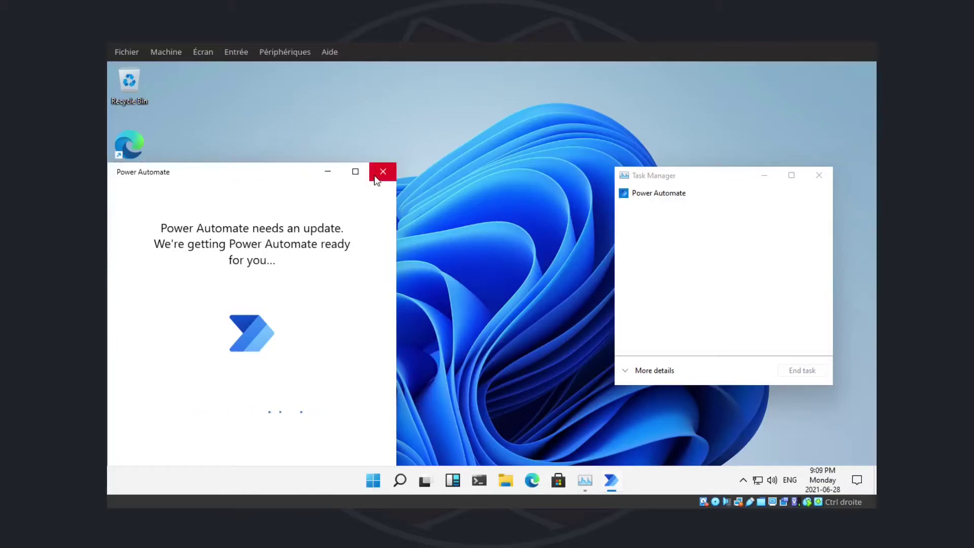
Step: Expand Task Manager to its detailed view and maximize it, closing the Power Automate window
{"action": "left_click", "coordinate": [636, 369]}
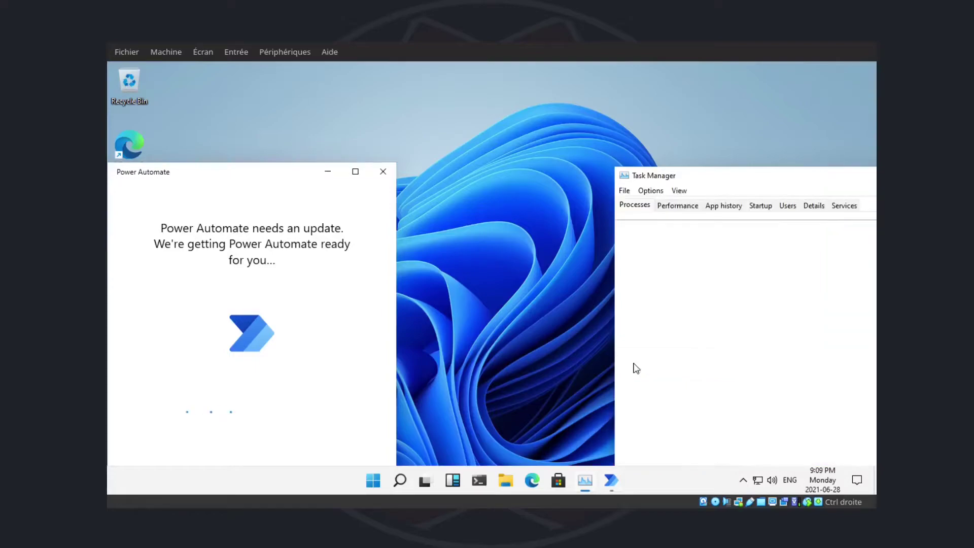
{"action": "left_click_drag", "start_coordinate": [721, 181], "coordinate": [523, 78]}
{"action": "left_click", "coordinate": [384, 174]}
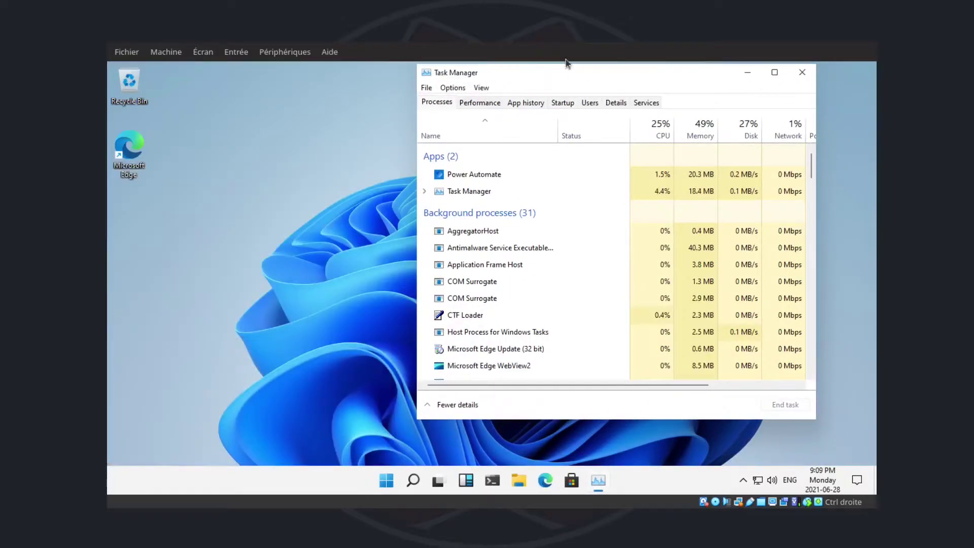
{"action": "double_click", "coordinate": [600, 76]}
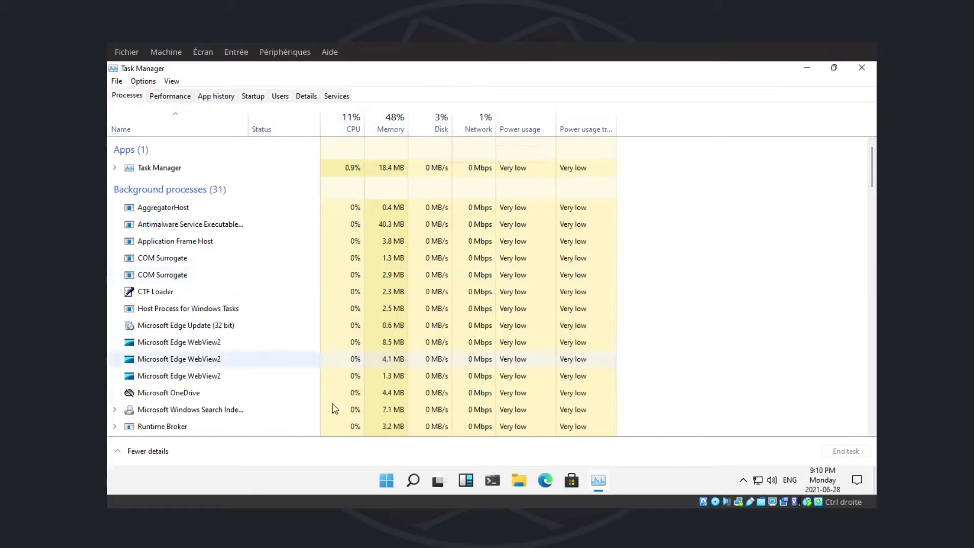
Step: Open This PC in File Explorer and collapse the Devices and drives and Network locations groups
{"action": "left_click", "coordinate": [515, 478]}
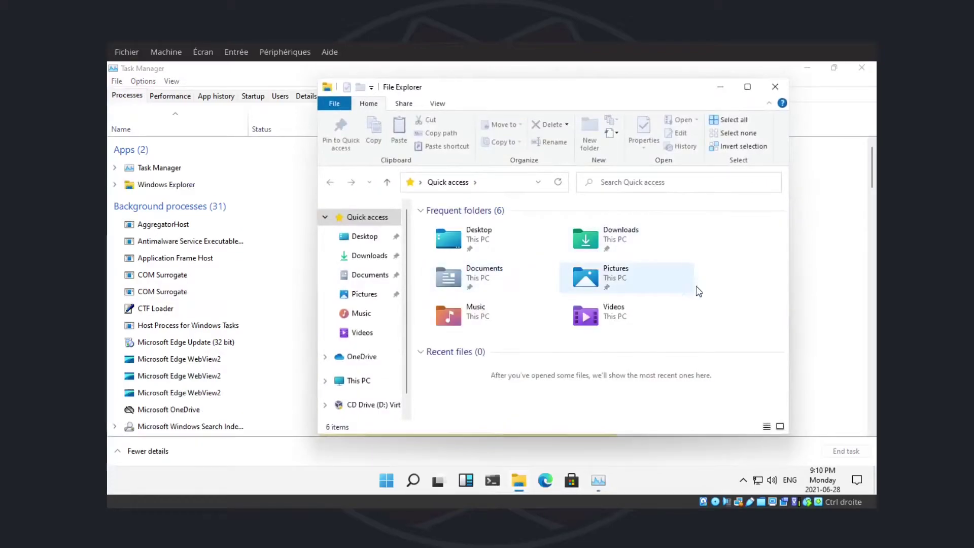
{"action": "right_click", "coordinate": [714, 276]}
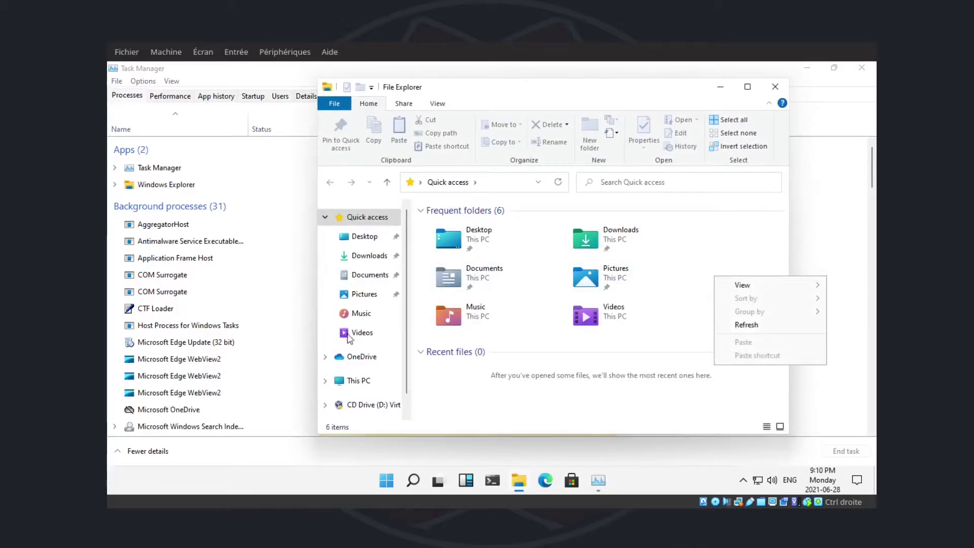
{"action": "left_click", "coordinate": [349, 381]}
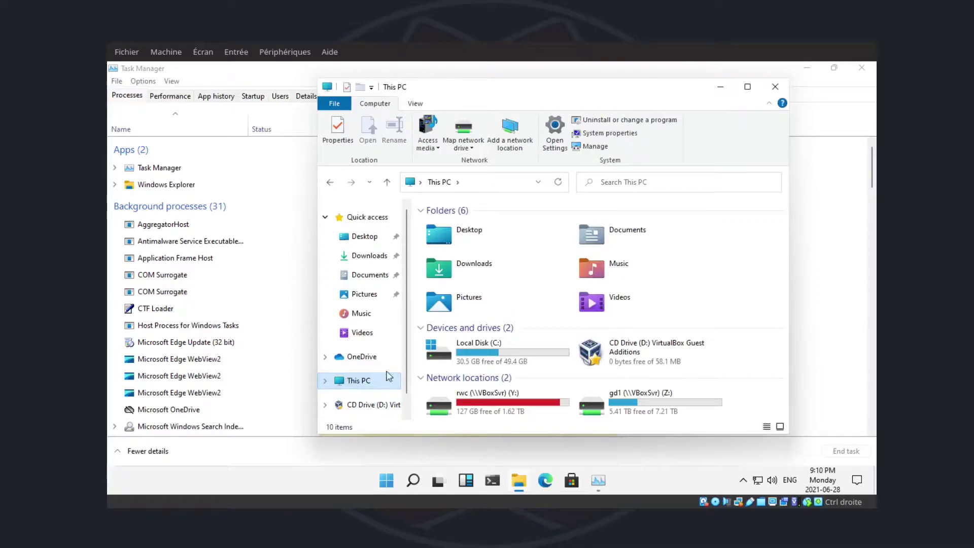
{"action": "left_click", "coordinate": [423, 328]}
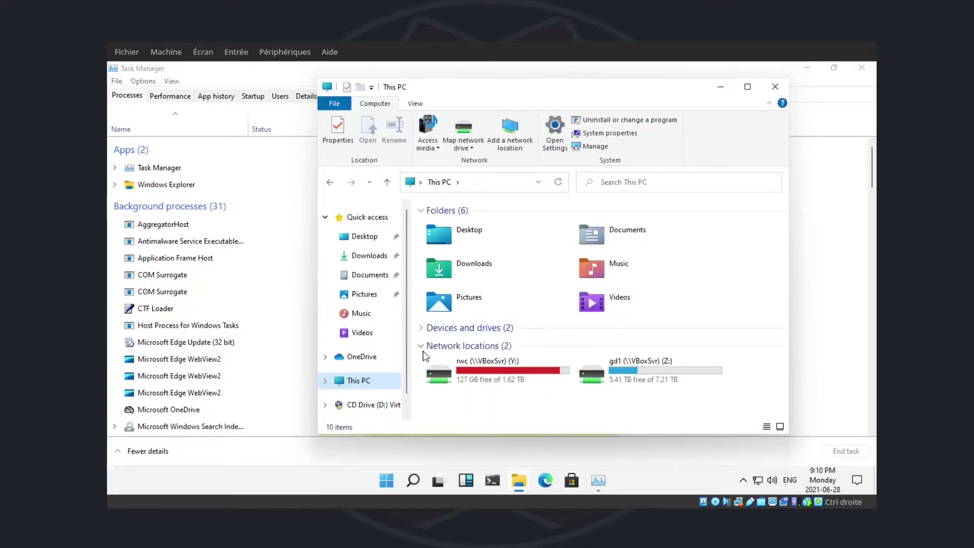
{"action": "left_click", "coordinate": [424, 347]}
Step: Open the properties of This PC, review the device and Windows specifications, and close Settings
{"action": "right_click", "coordinate": [629, 387]}
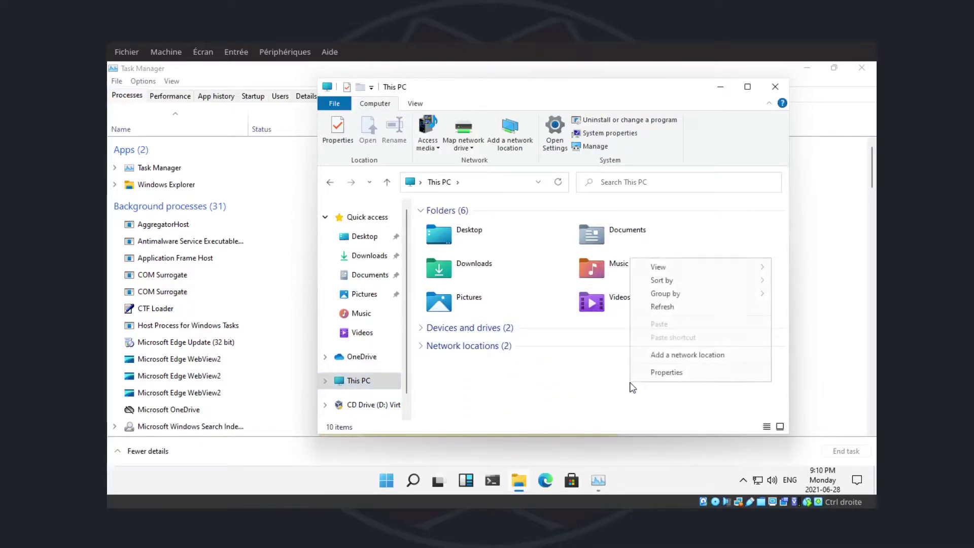
{"action": "left_click", "coordinate": [650, 373]}
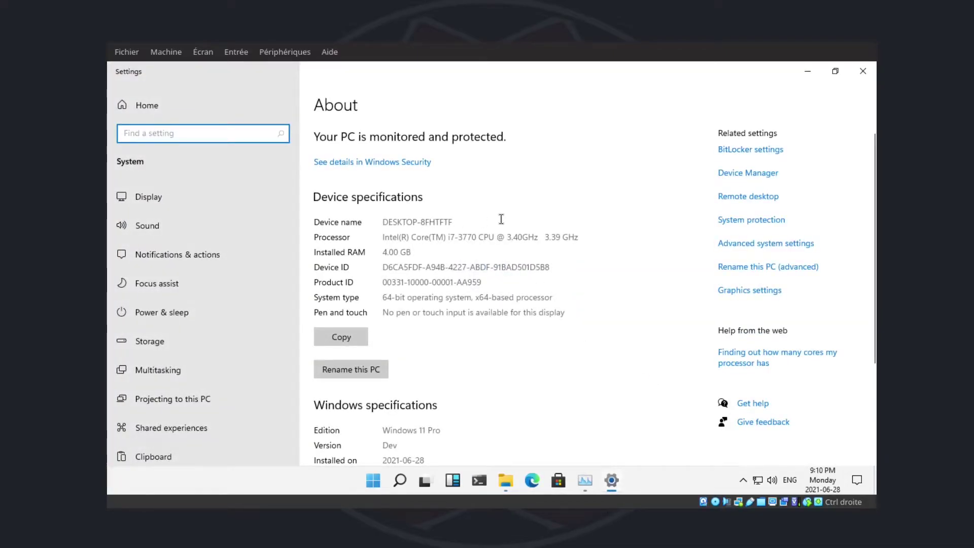
{"action": "scroll", "coordinate": [501, 220], "scroll_direction": "down", "scroll_amount": 3}
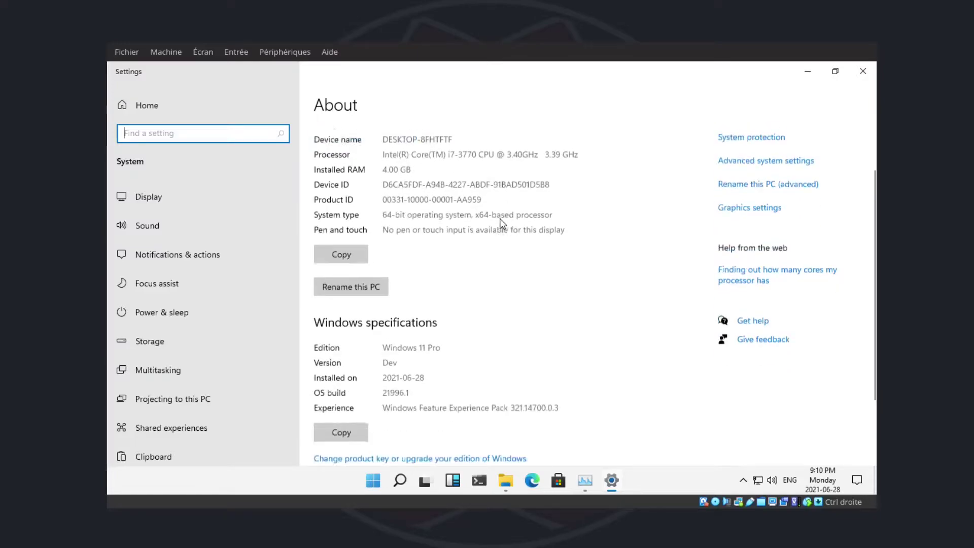
{"action": "scroll", "coordinate": [502, 224], "scroll_direction": "down", "scroll_amount": 1}
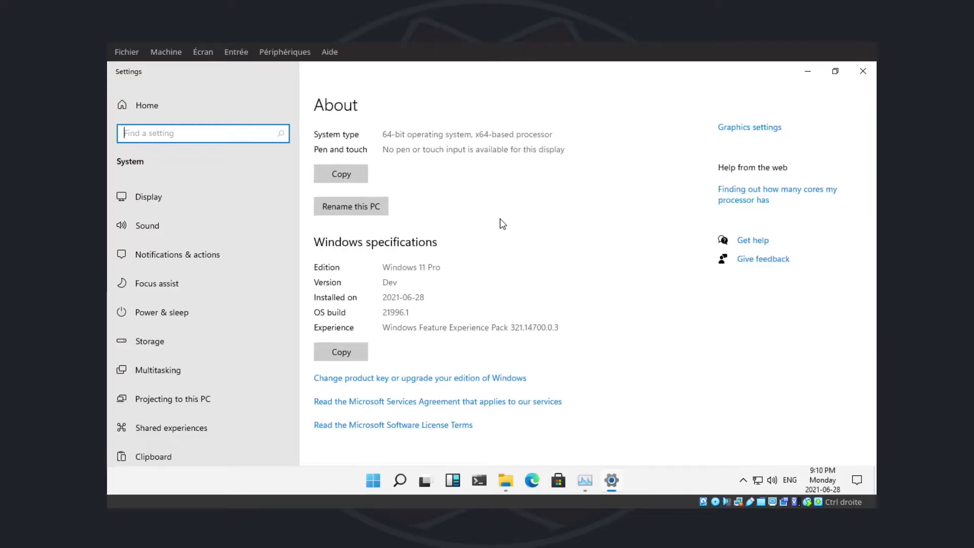
{"action": "scroll", "coordinate": [502, 223], "scroll_direction": "up", "scroll_amount": 3}
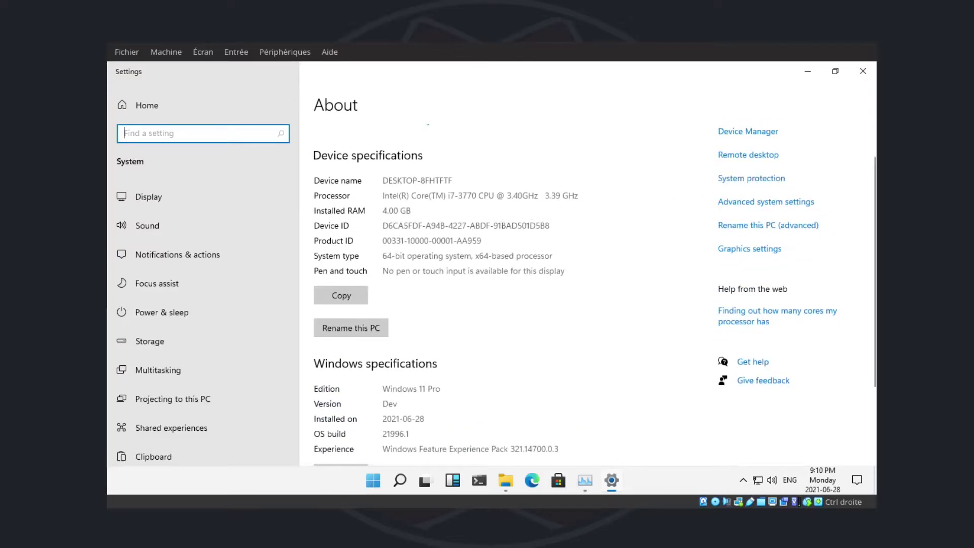
{"action": "left_click", "coordinate": [869, 71]}
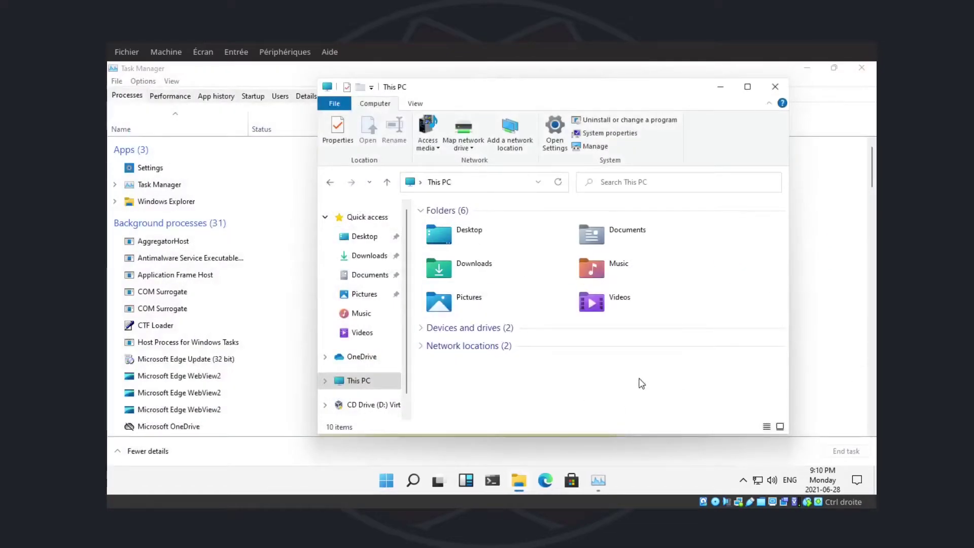
Step: Close the This PC window and Task Manager, leaving the desktop clear
{"action": "left_click_drag", "start_coordinate": [662, 93], "coordinate": [592, 91]}
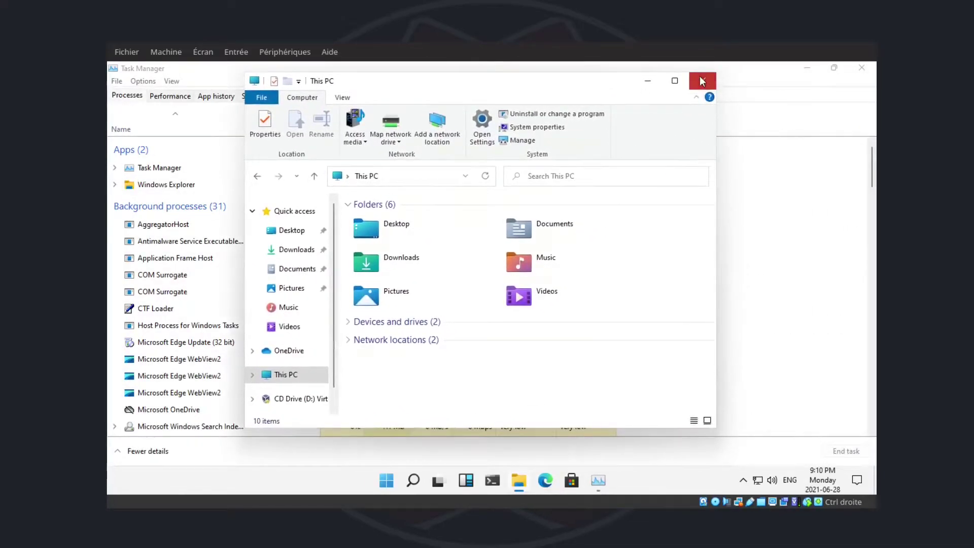
{"action": "left_click", "coordinate": [707, 83]}
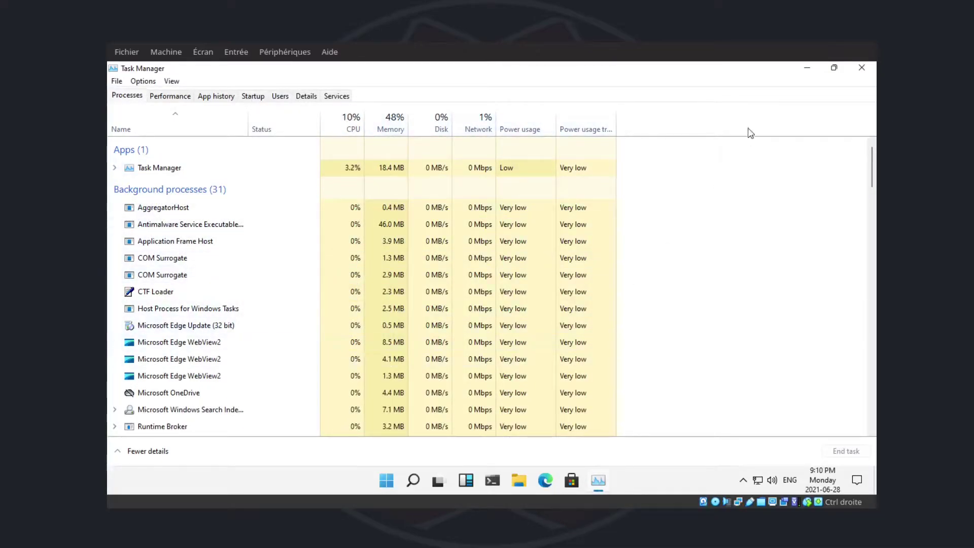
{"action": "left_click", "coordinate": [861, 68]}
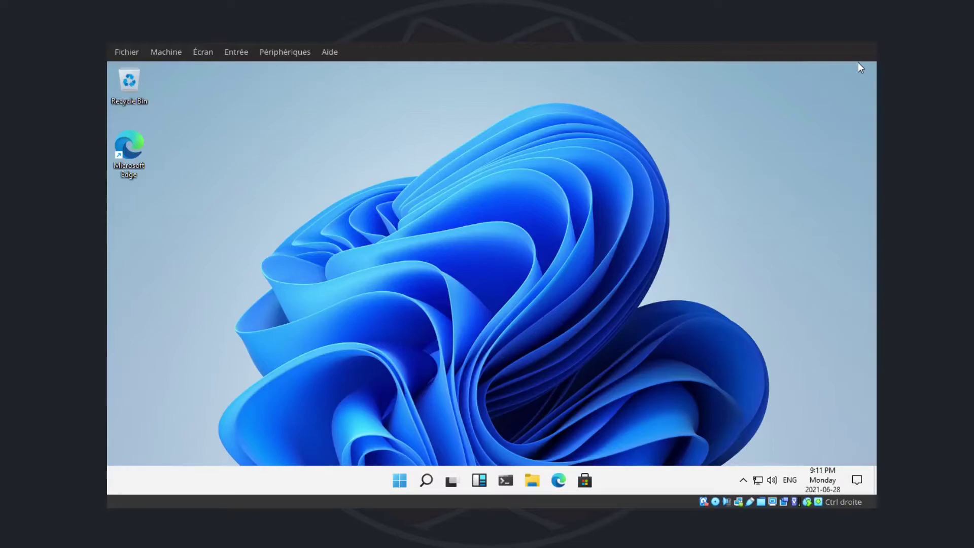
Step: Open This PC in File Explorer, expand the Devices and drives group to check the local disk's space, and close the window
{"action": "key", "text": "super+e"}
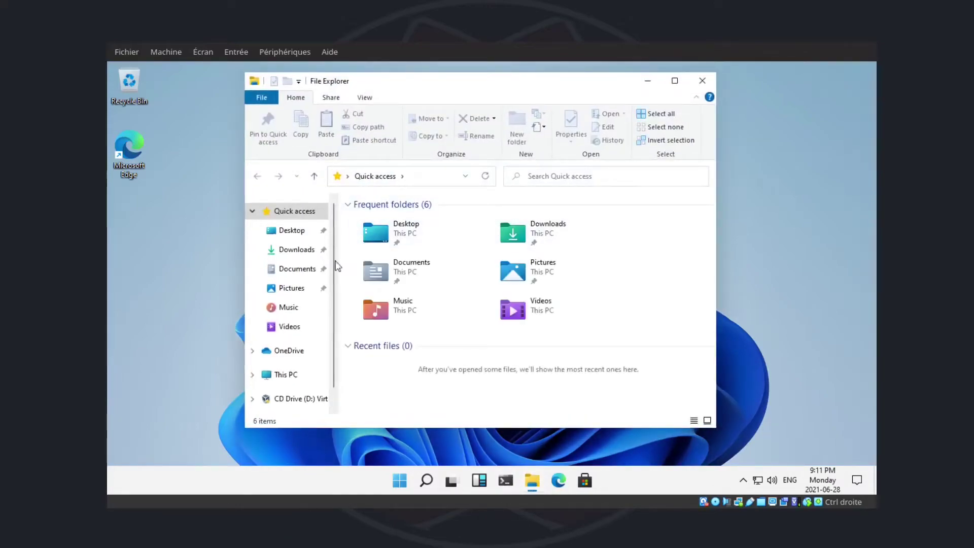
{"action": "left_click", "coordinate": [287, 375]}
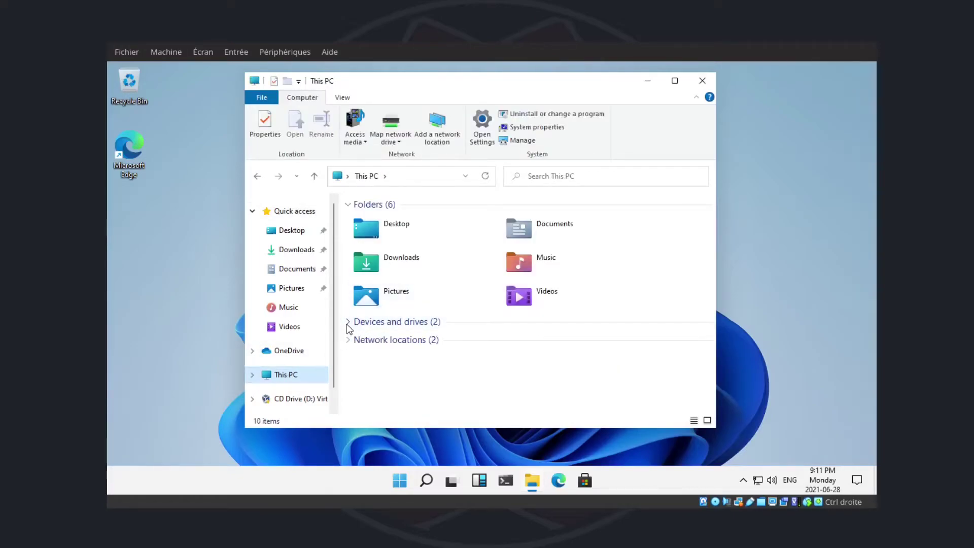
{"action": "left_click", "coordinate": [347, 323]}
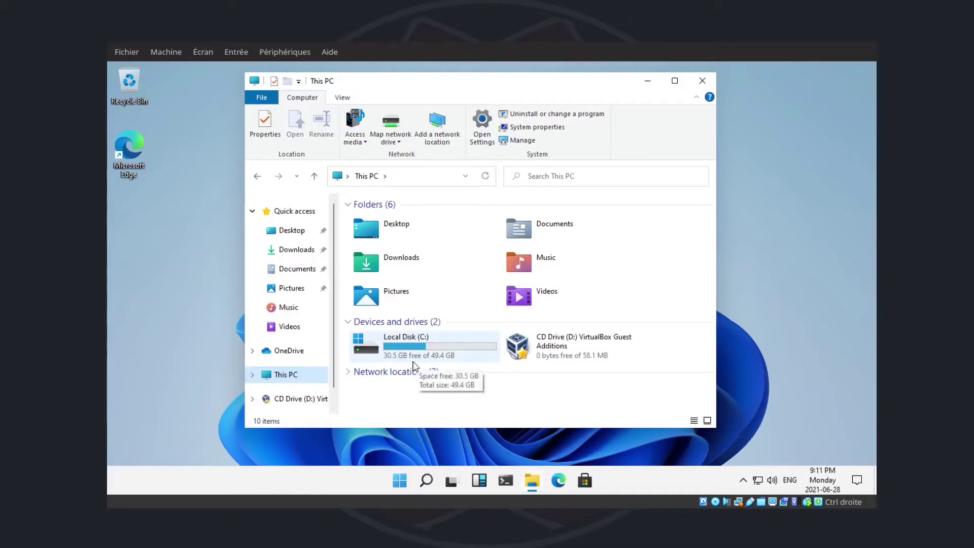
{"action": "left_click", "coordinate": [702, 86]}
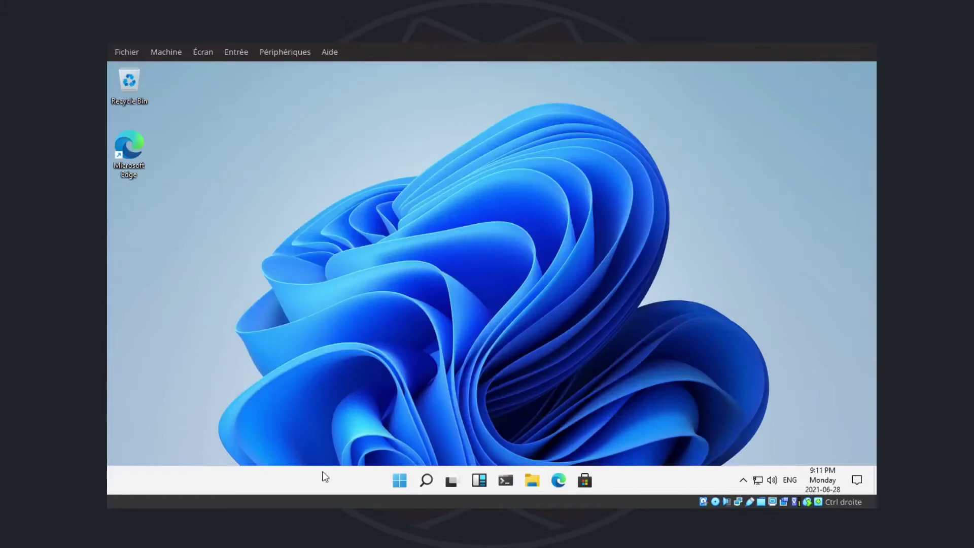
Step: Browse the full list of installed apps in the Start menu, return to the pinned apps, and close the menu
{"action": "left_click", "coordinate": [399, 480]}
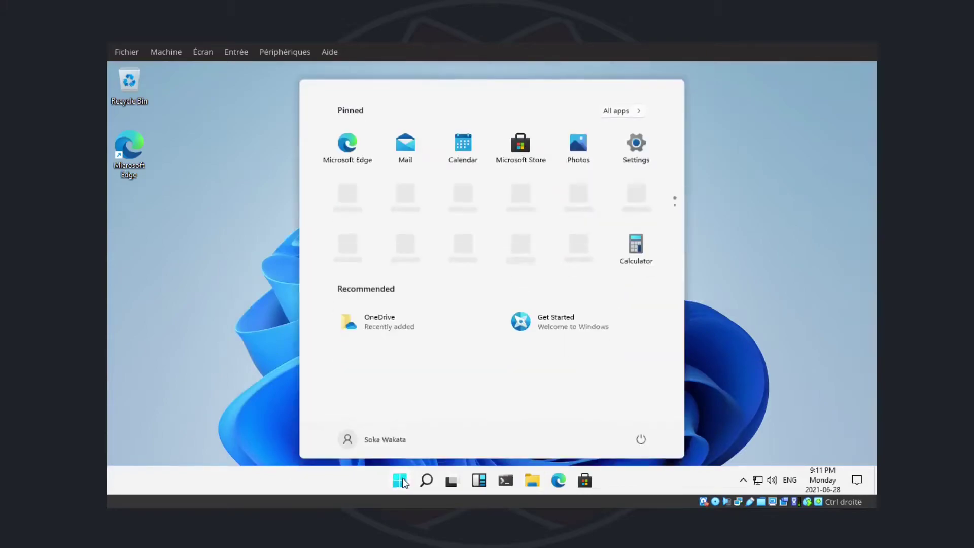
{"action": "left_click", "coordinate": [636, 114]}
{"action": "scroll", "coordinate": [391, 272], "scroll_direction": "down", "scroll_amount": 15}
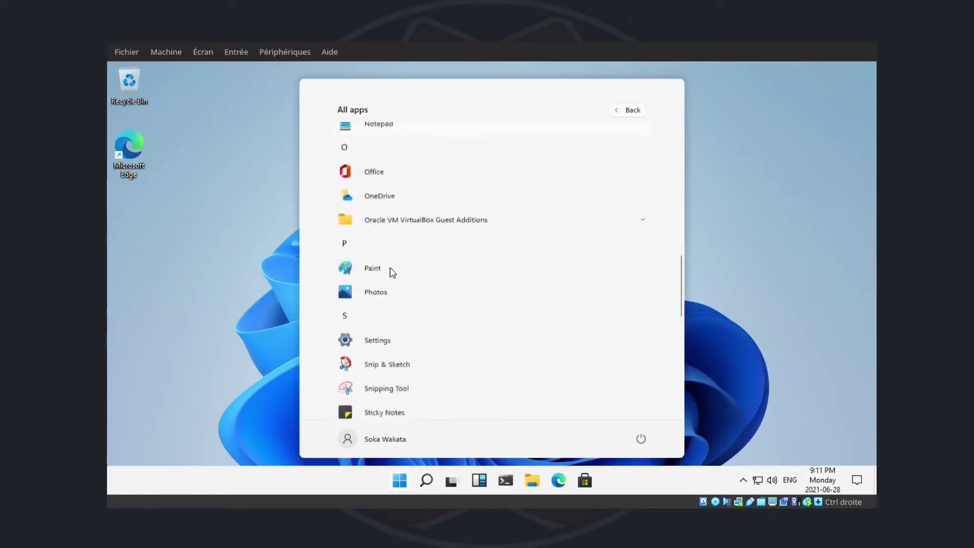
{"action": "scroll", "coordinate": [392, 272], "scroll_direction": "down", "scroll_amount": 2}
{"action": "scroll", "coordinate": [370, 238], "scroll_direction": "up", "scroll_amount": 8}
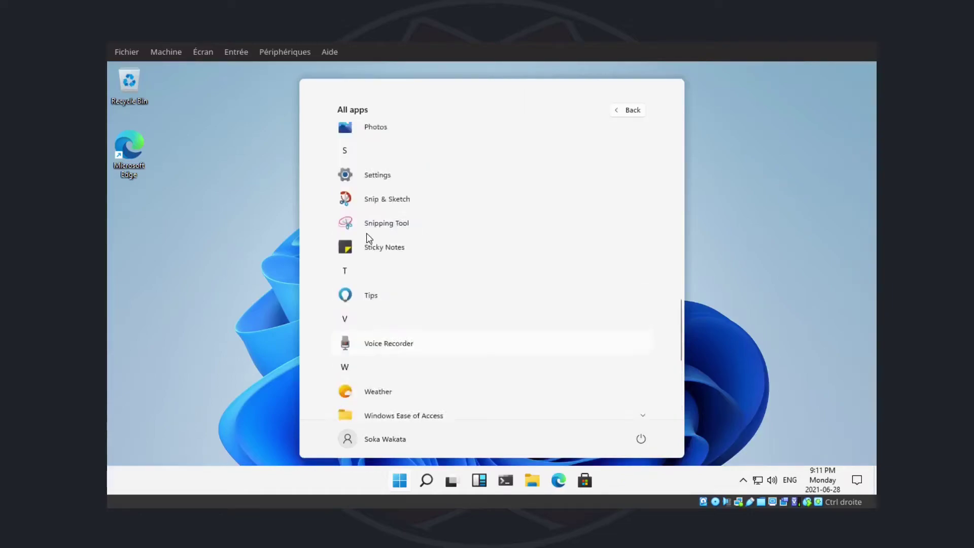
{"action": "scroll", "coordinate": [369, 238], "scroll_direction": "up", "scroll_amount": 10}
{"action": "scroll", "coordinate": [368, 239], "scroll_direction": "down", "scroll_amount": 4}
{"action": "scroll", "coordinate": [368, 239], "scroll_direction": "down", "scroll_amount": 3}
{"action": "scroll", "coordinate": [369, 238], "scroll_direction": "up", "scroll_amount": 8}
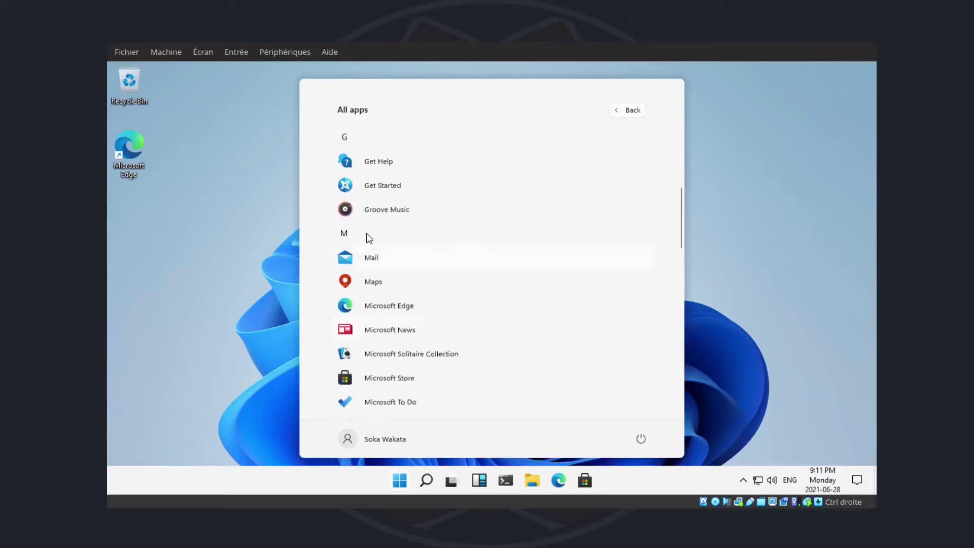
{"action": "scroll", "coordinate": [369, 239], "scroll_direction": "down", "scroll_amount": 10}
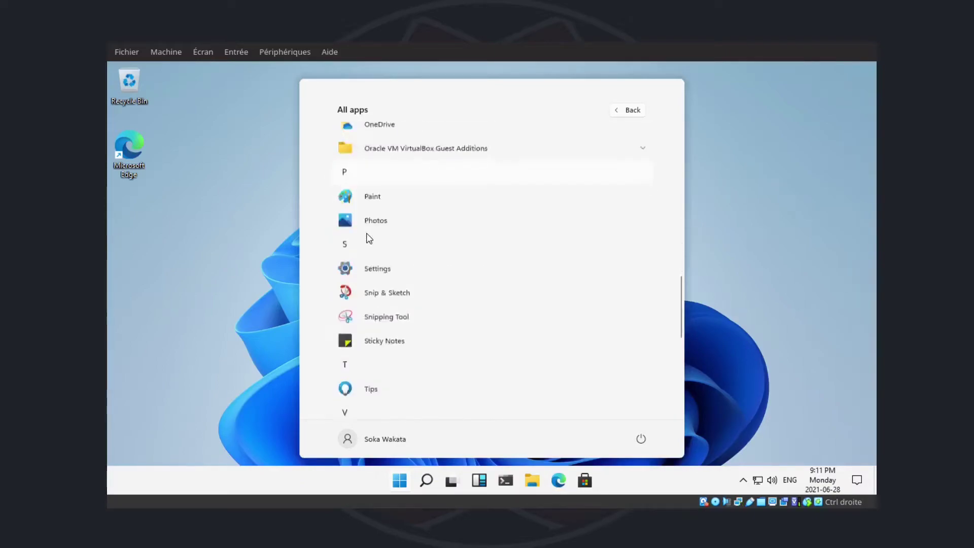
{"action": "left_click", "coordinate": [629, 112]}
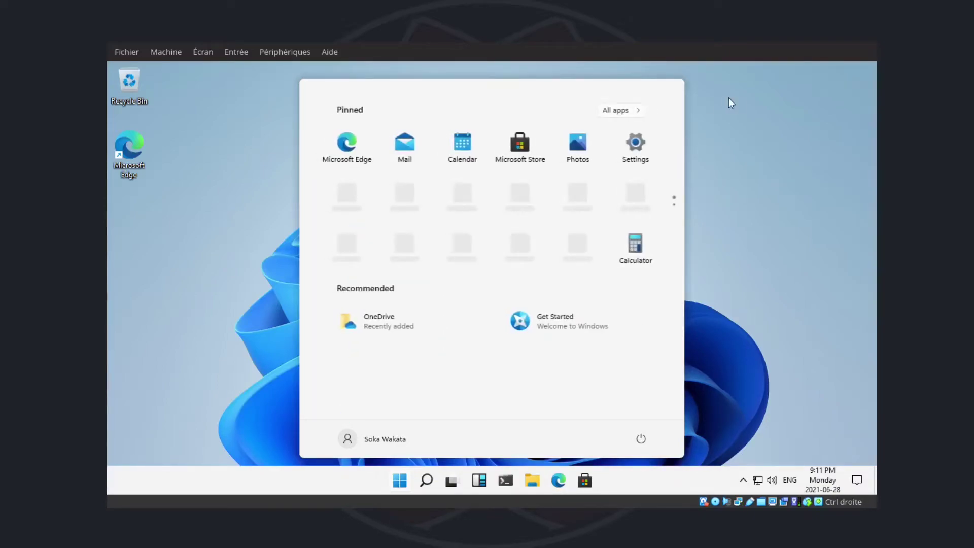
{"action": "left_click", "coordinate": [737, 101]}
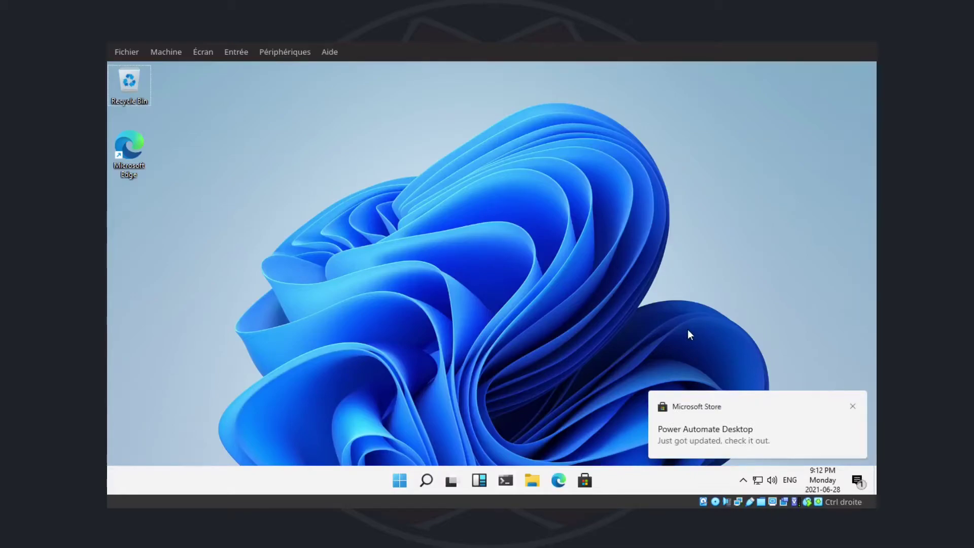
Step: Open the Power Automate Desktop update notification, and view the available keyboard layouts before dismissing their list
{"action": "left_click", "coordinate": [721, 410]}
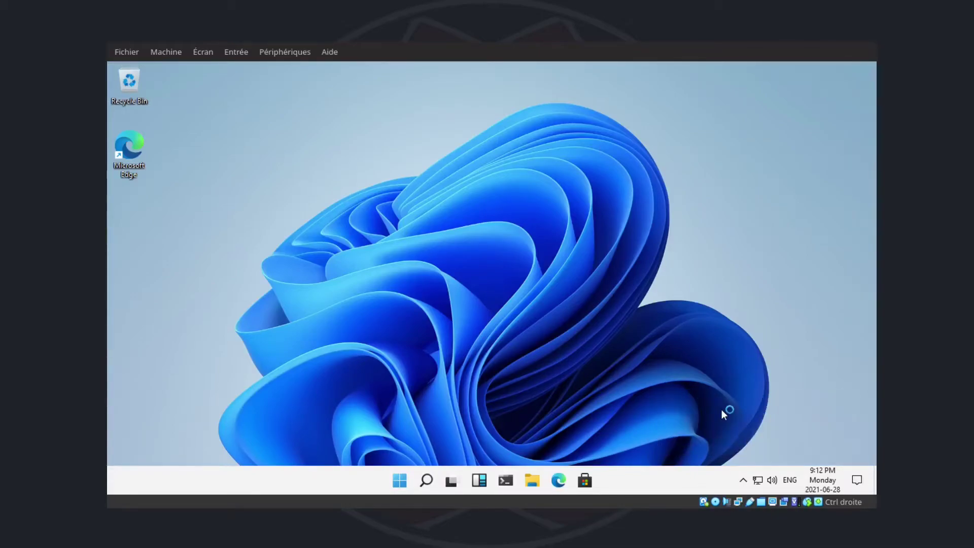
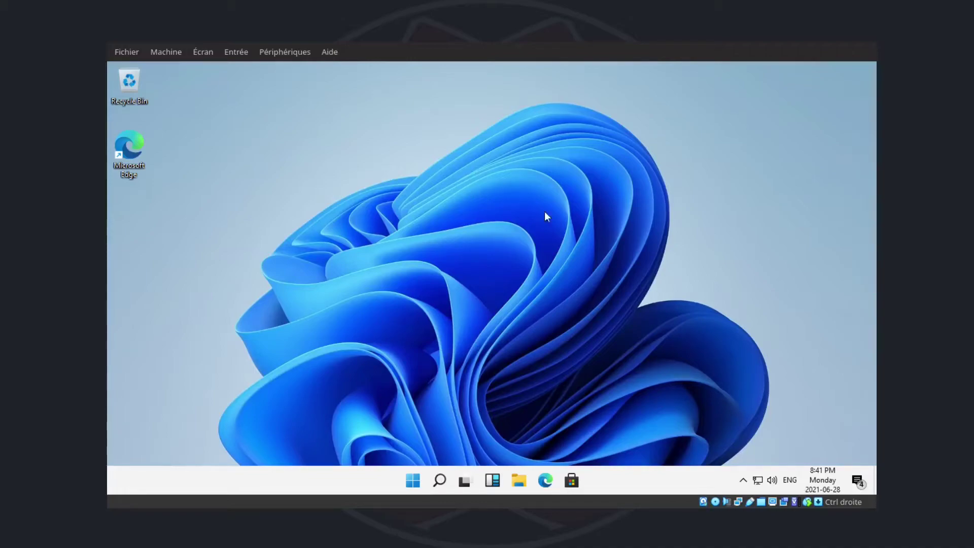
{"action": "left_click", "coordinate": [790, 484]}
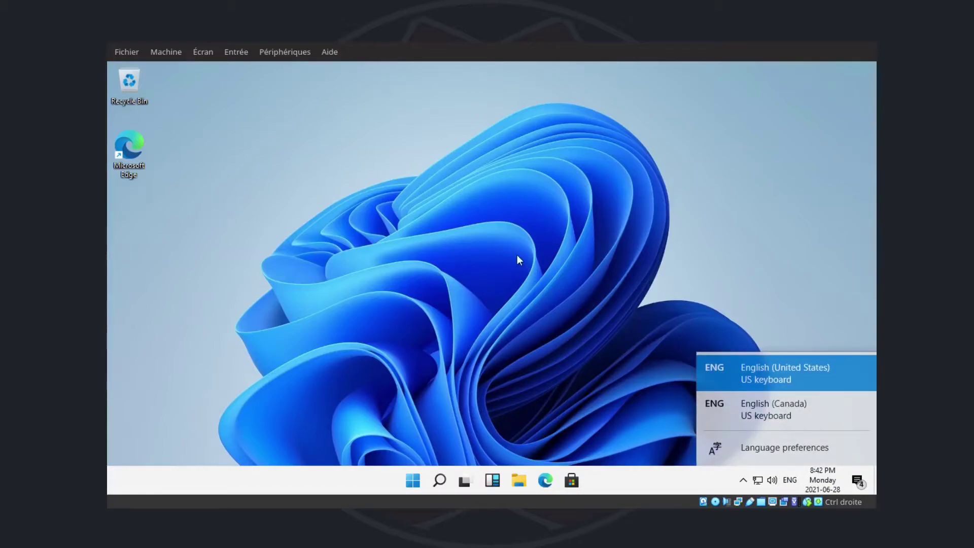
{"action": "left_click", "coordinate": [396, 191]}
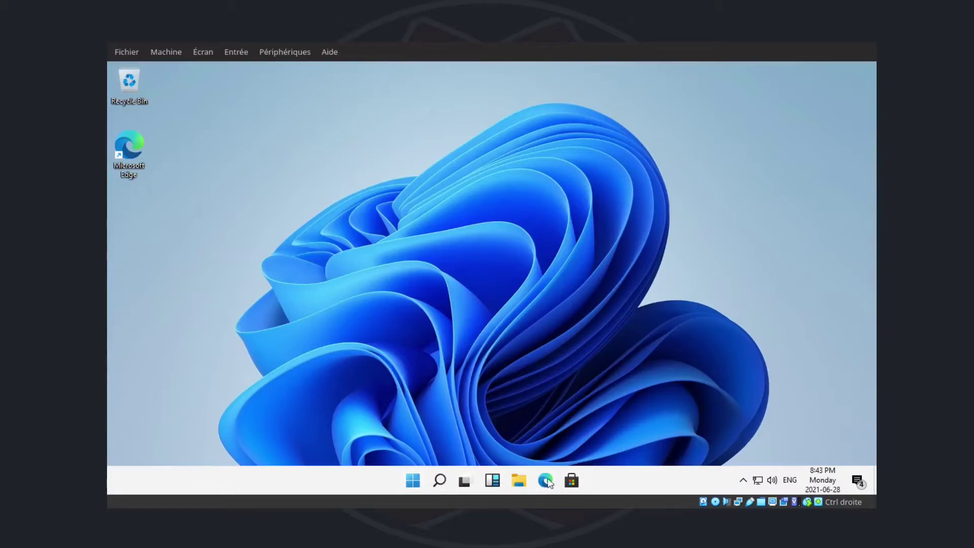
Step: Open the Recycle Bin, reposition its window on the desktop, and maximize it
{"action": "double_click", "coordinate": [123, 81]}
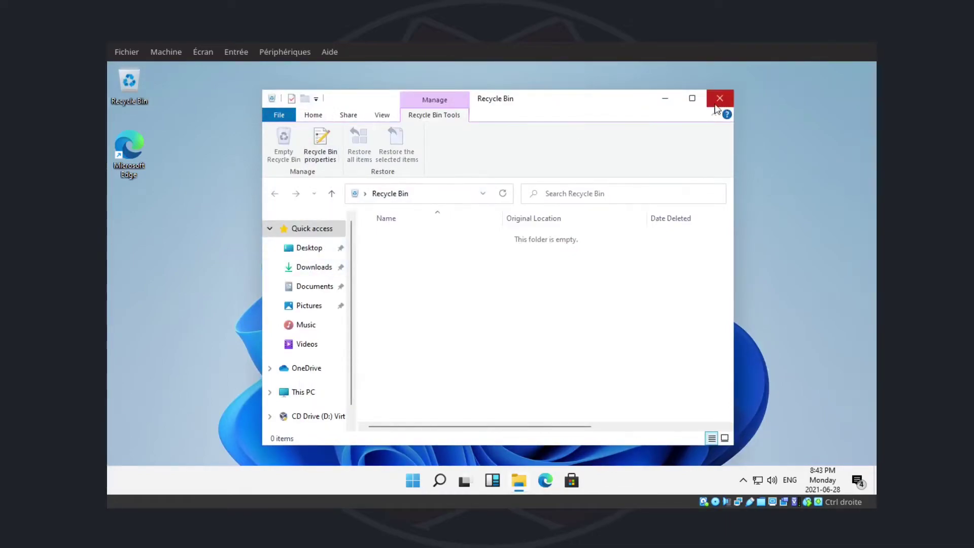
{"action": "left_click_drag", "start_coordinate": [572, 111], "coordinate": [585, 94]}
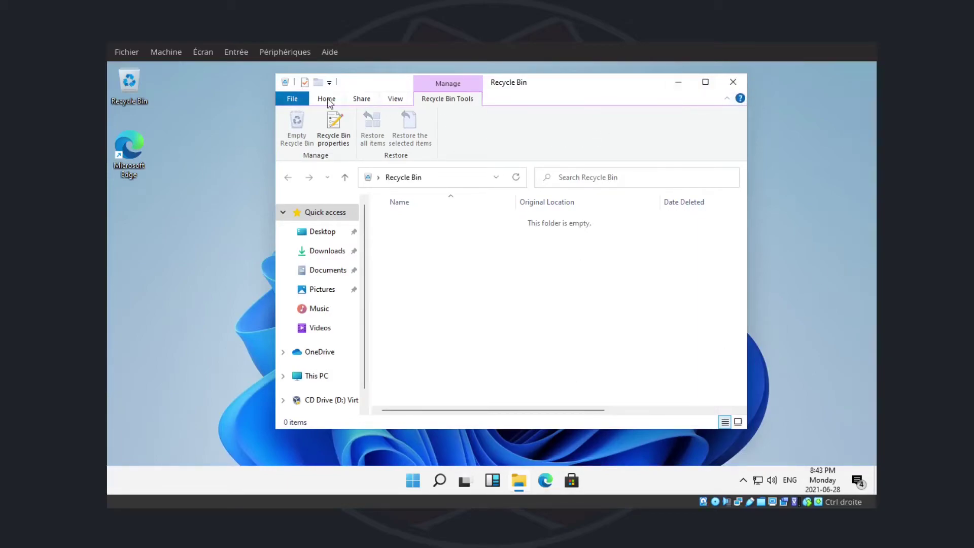
{"action": "left_click_drag", "start_coordinate": [582, 90], "coordinate": [628, 94]}
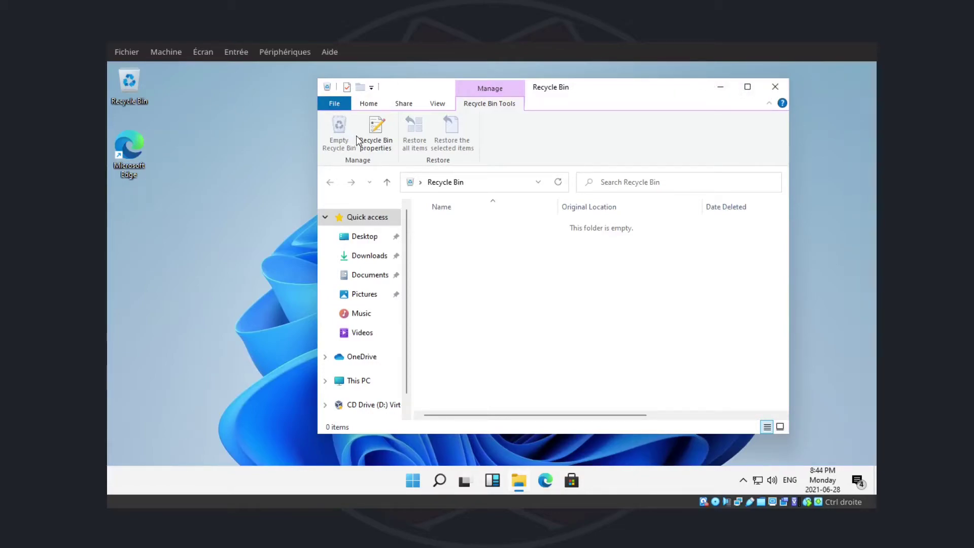
{"action": "double_click", "coordinate": [607, 92]}
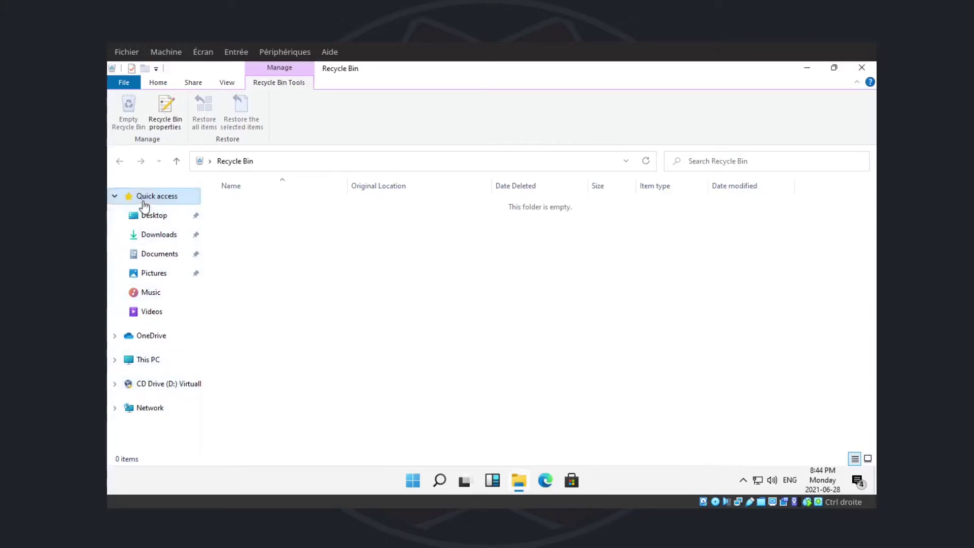
Step: View the Desktop, Downloads, Documents and Pictures folders from Quick access, and close File Explorer
{"action": "left_click", "coordinate": [143, 223]}
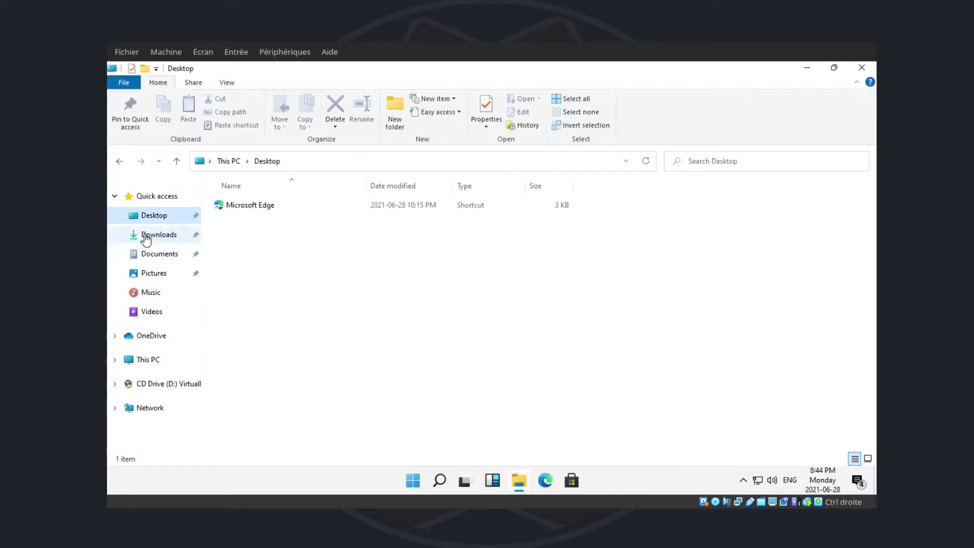
{"action": "left_click", "coordinate": [146, 236]}
{"action": "left_click", "coordinate": [148, 255]}
{"action": "left_click", "coordinate": [150, 276]}
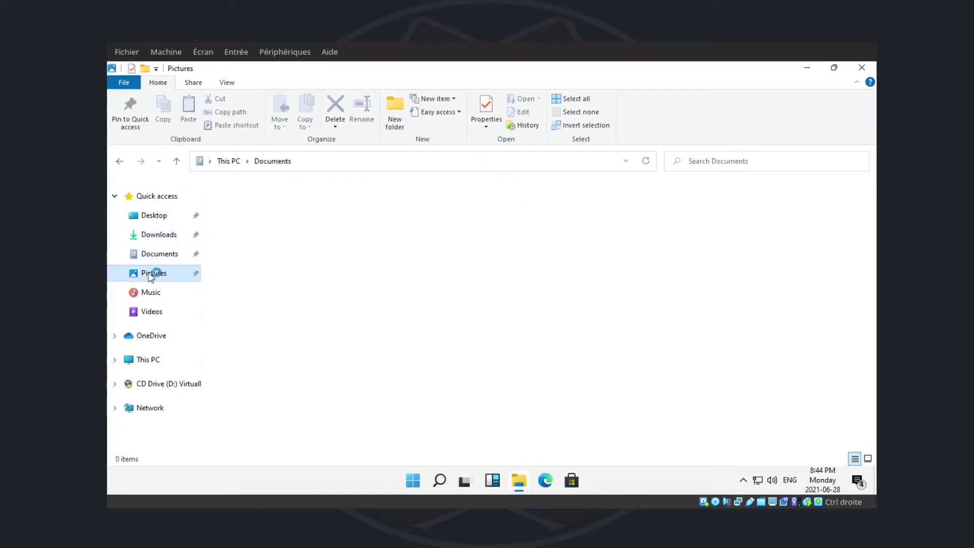
{"action": "left_click", "coordinate": [863, 68]}
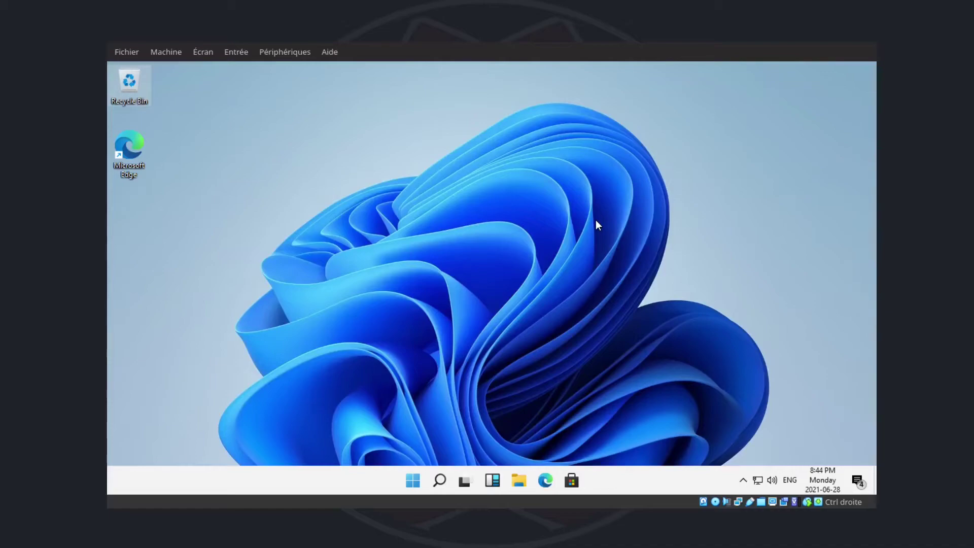
Step: Open Windows Security from the hidden system tray icons, view its list of protection sections, and close it
{"action": "left_click", "coordinate": [743, 480]}
{"action": "left_click", "coordinate": [730, 431]}
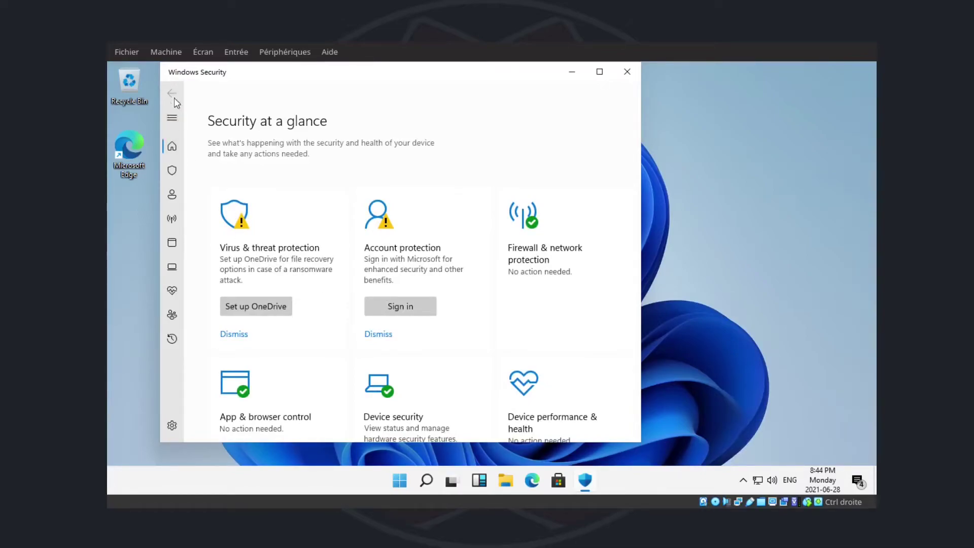
{"action": "left_click", "coordinate": [178, 118]}
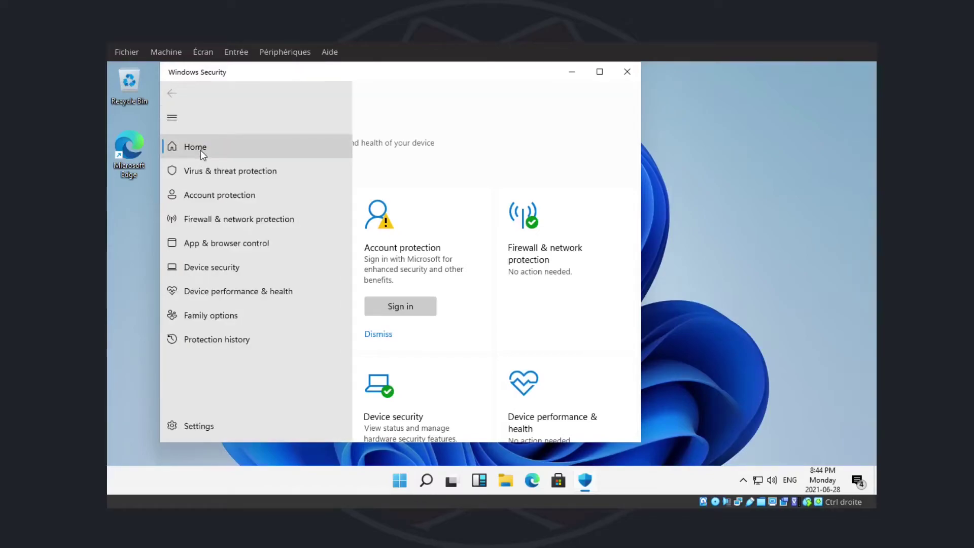
{"action": "left_click", "coordinate": [627, 71]}
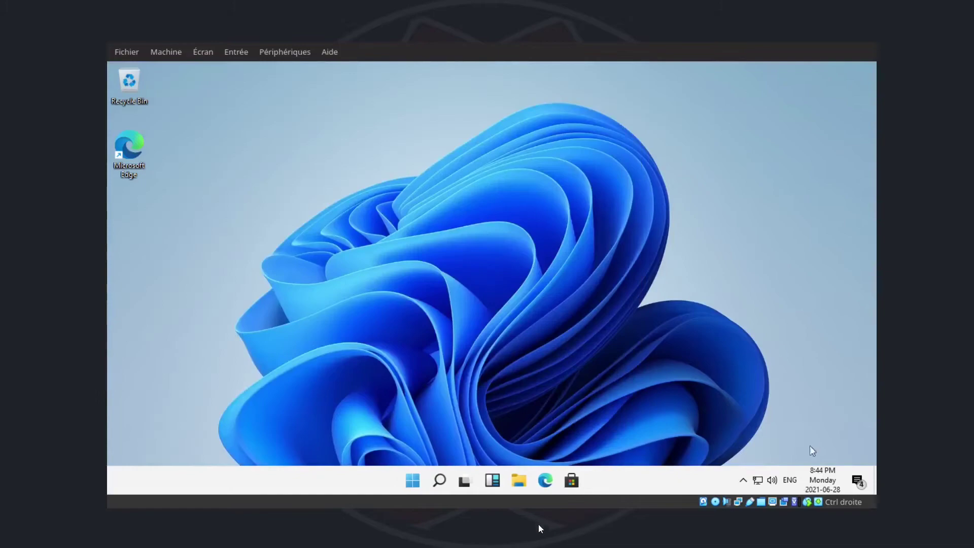
Step: View the hidden system tray icons and the June 2021 calendar, dismissing each one
{"action": "left_click", "coordinate": [744, 481]}
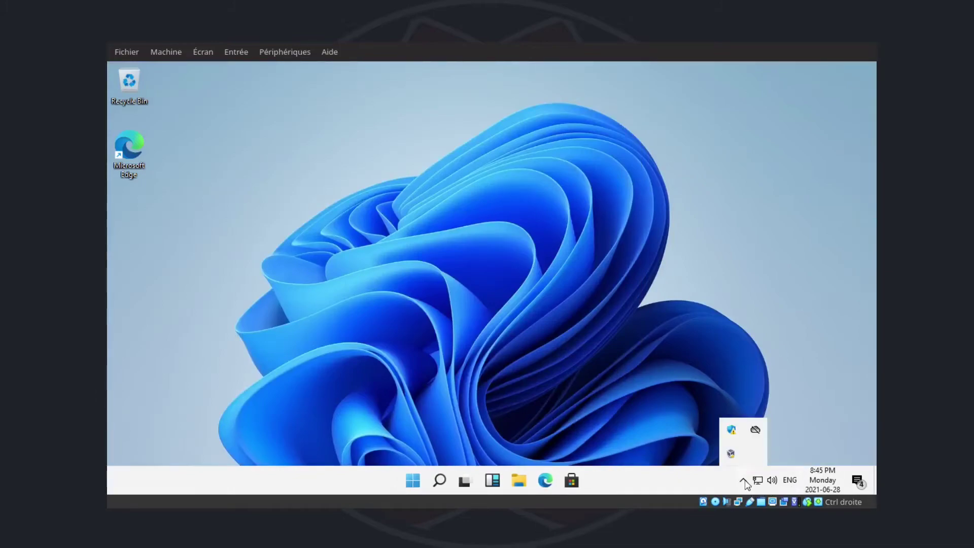
{"action": "left_click", "coordinate": [844, 457]}
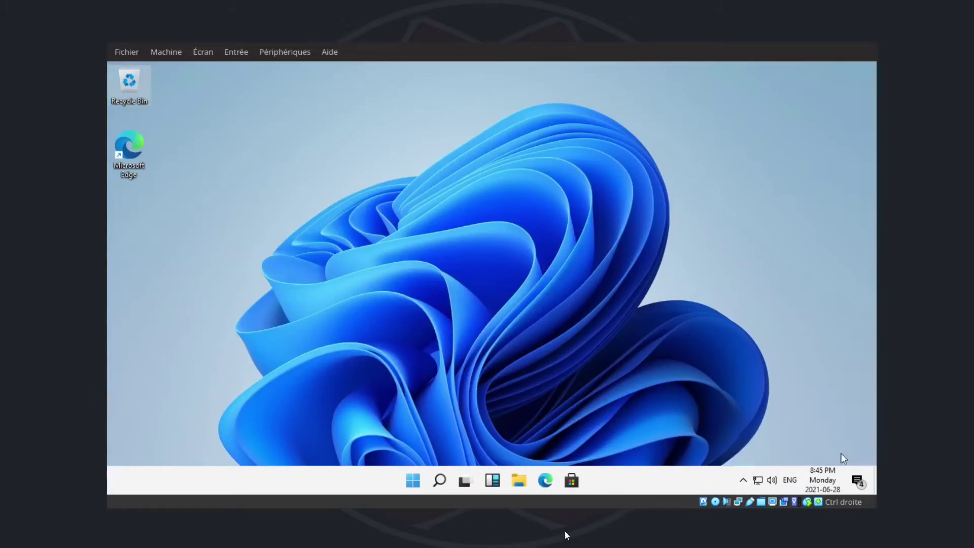
{"action": "left_click", "coordinate": [819, 482]}
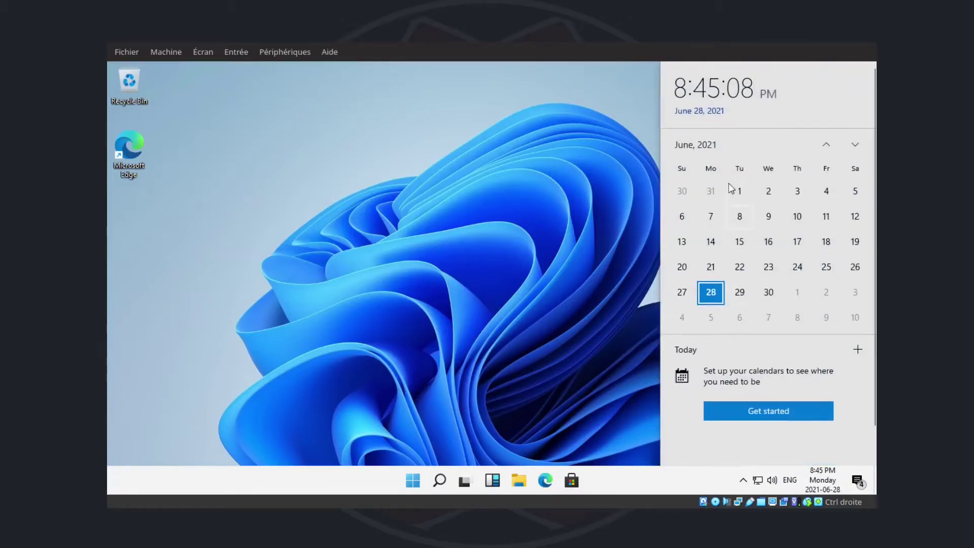
{"action": "left_click", "coordinate": [505, 147]}
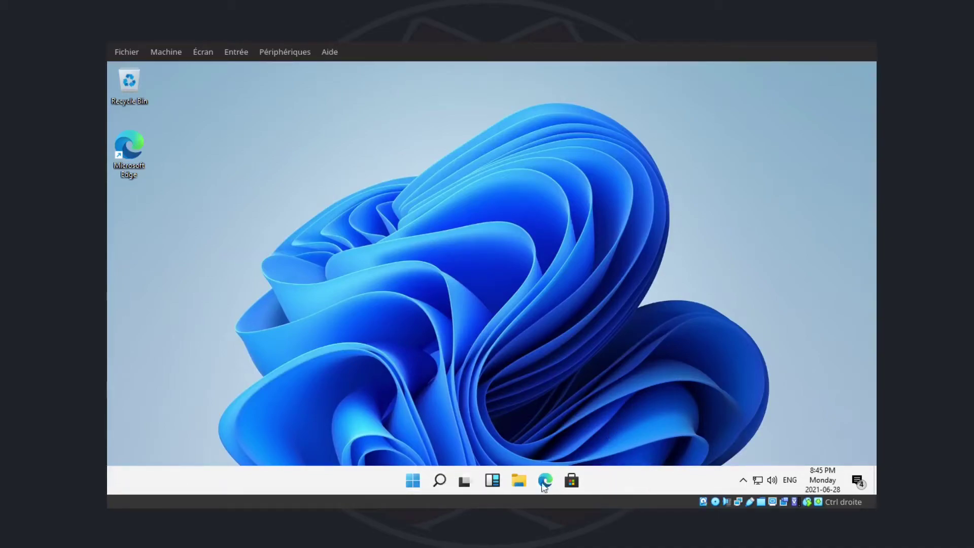
Step: Look through both pages of pinned apps in Start and return to the desktop
{"action": "left_click", "coordinate": [418, 484]}
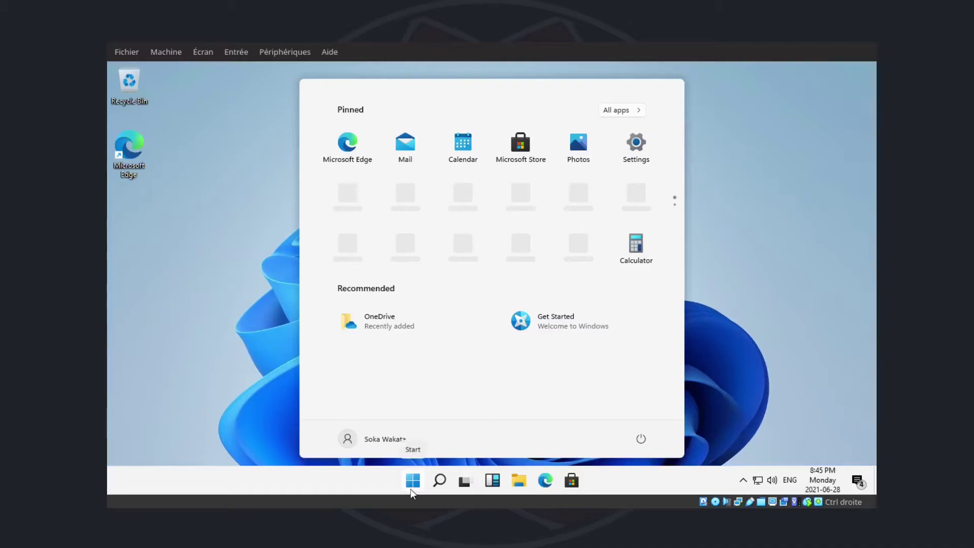
{"action": "scroll", "coordinate": [445, 212], "scroll_direction": "down", "scroll_amount": 1}
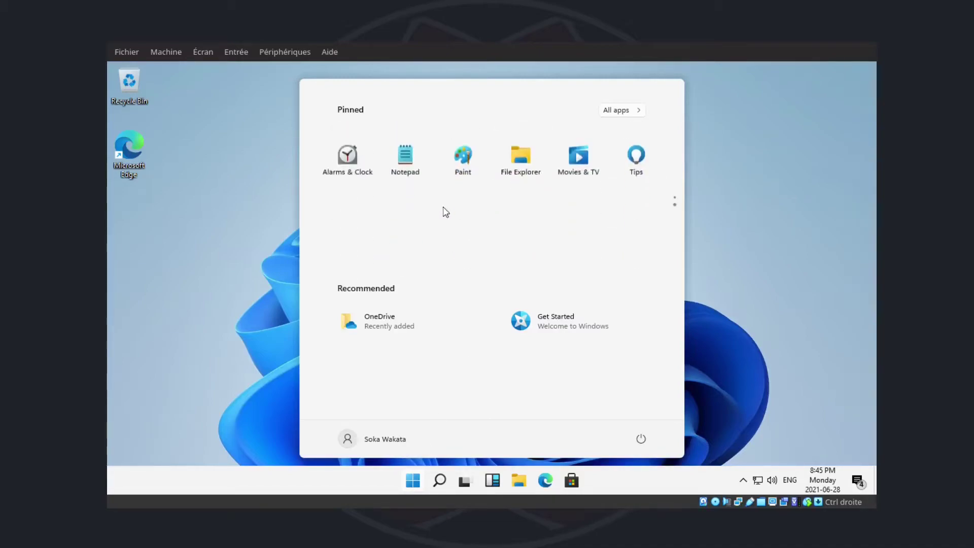
{"action": "scroll", "coordinate": [445, 212], "scroll_direction": "up", "scroll_amount": 1}
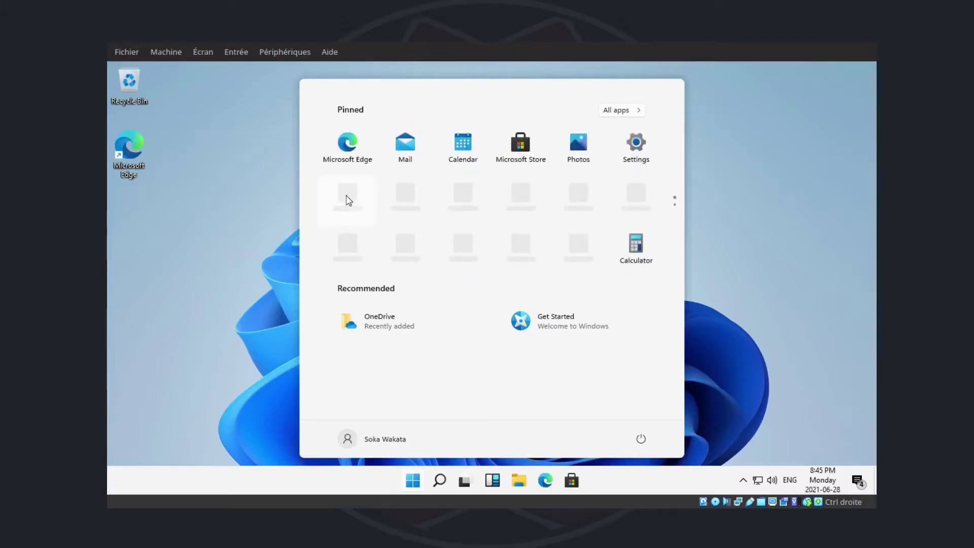
{"action": "scroll", "coordinate": [349, 200], "scroll_direction": "down", "scroll_amount": 1}
{"action": "scroll", "coordinate": [348, 200], "scroll_direction": "up", "scroll_amount": 1}
{"action": "left_click", "coordinate": [777, 267]}
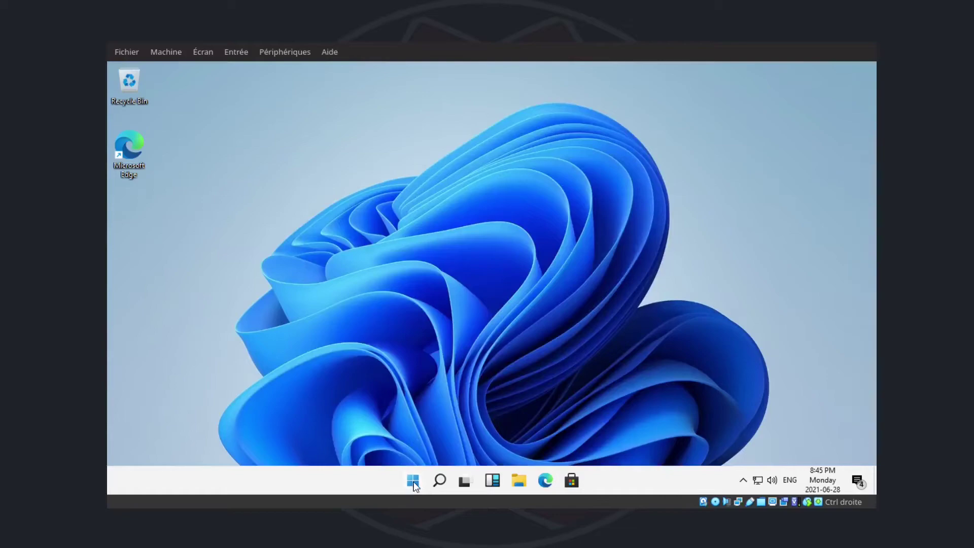
{"action": "left_click", "coordinate": [414, 482]}
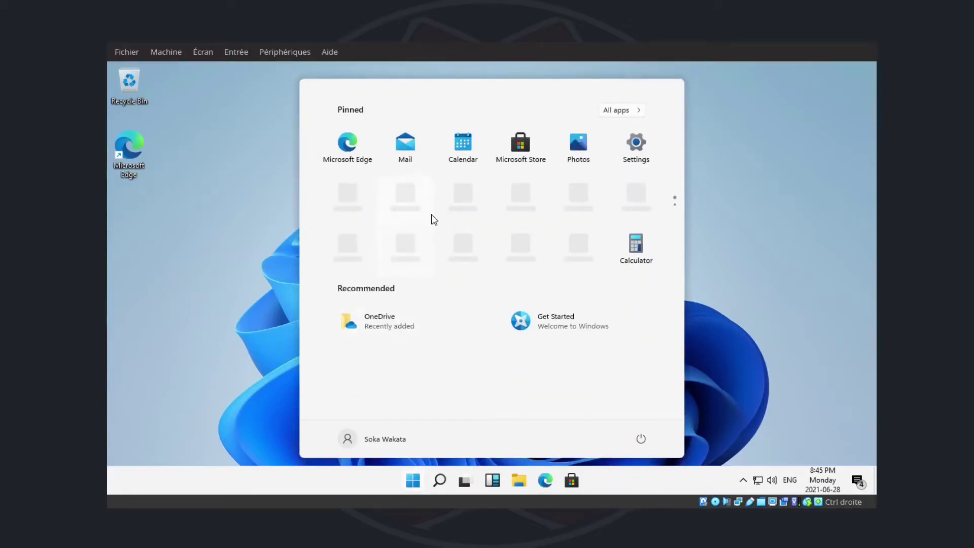
{"action": "scroll", "coordinate": [434, 219], "scroll_direction": "down", "scroll_amount": 1}
{"action": "scroll", "coordinate": [434, 220], "scroll_direction": "up", "scroll_amount": 1}
{"action": "left_click", "coordinate": [768, 137]}
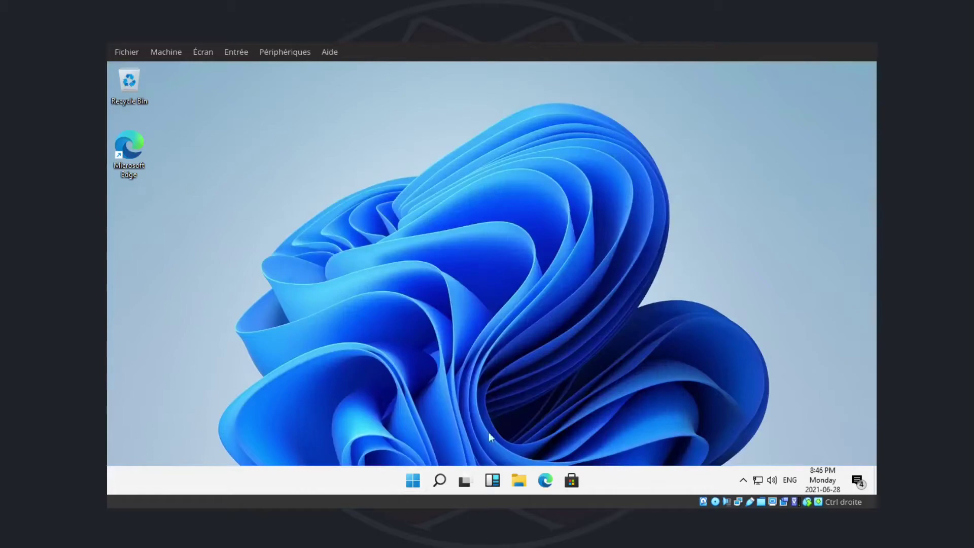
Step: View Windows Search with its top apps and quick searches, and close it
{"action": "left_click", "coordinate": [440, 481]}
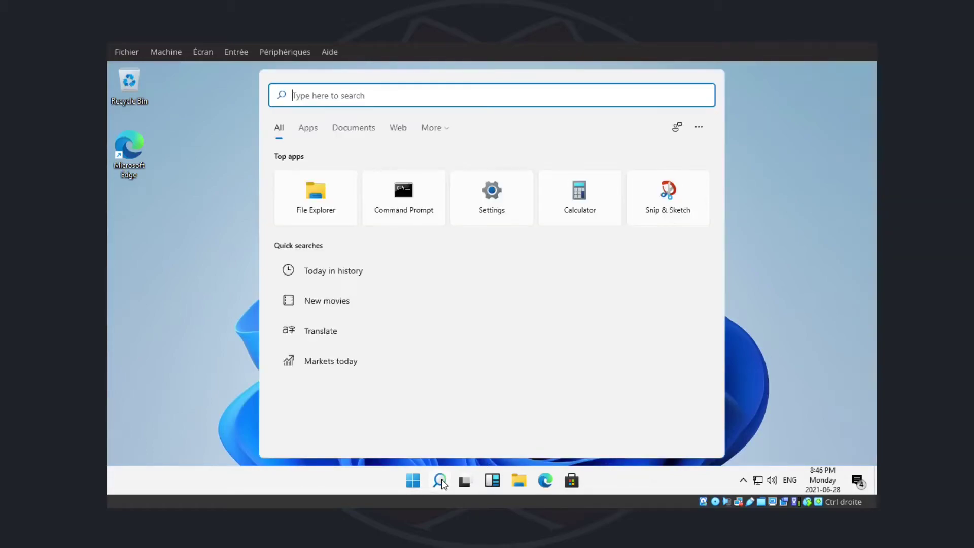
{"action": "left_click", "coordinate": [827, 157]}
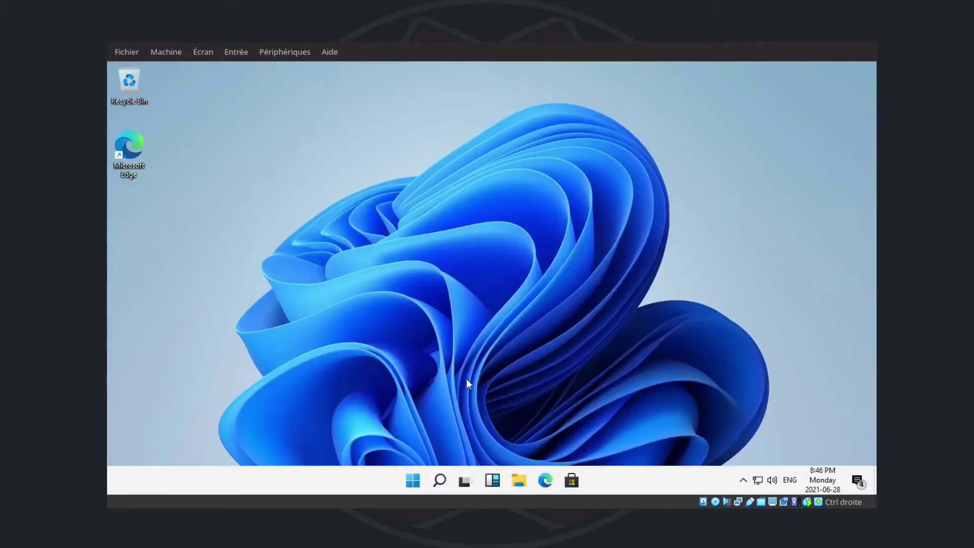
{"action": "left_click", "coordinate": [444, 480]}
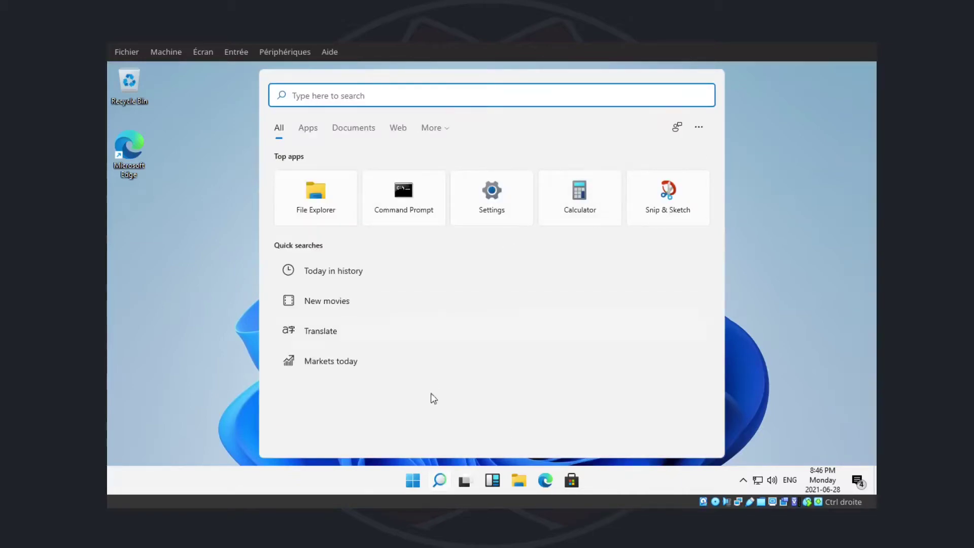
{"action": "left_click", "coordinate": [445, 482]}
{"action": "left_click", "coordinate": [445, 483]}
{"action": "left_click", "coordinate": [444, 479]}
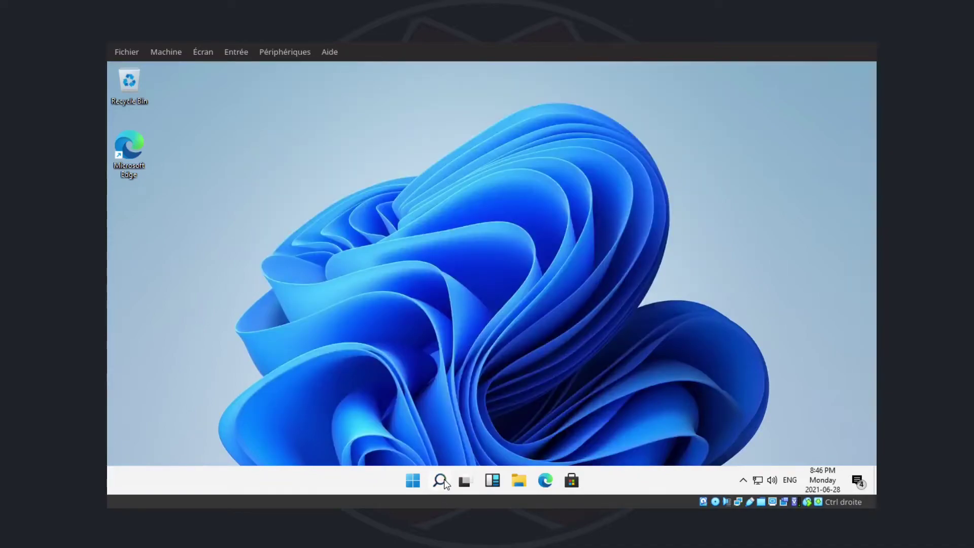
{"action": "left_click", "coordinate": [444, 482]}
{"action": "left_click", "coordinate": [444, 479]}
{"action": "left_click", "coordinate": [444, 479]}
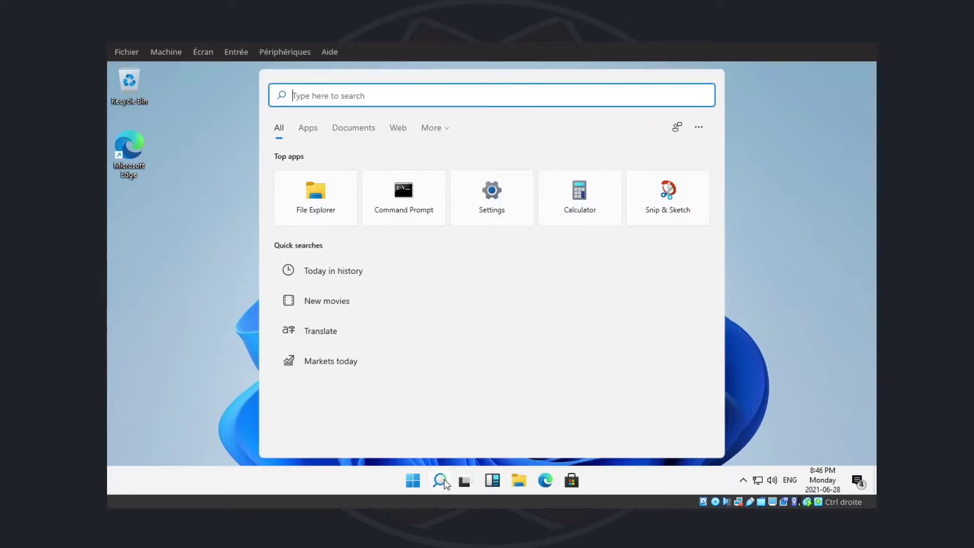
{"action": "left_click", "coordinate": [443, 479]}
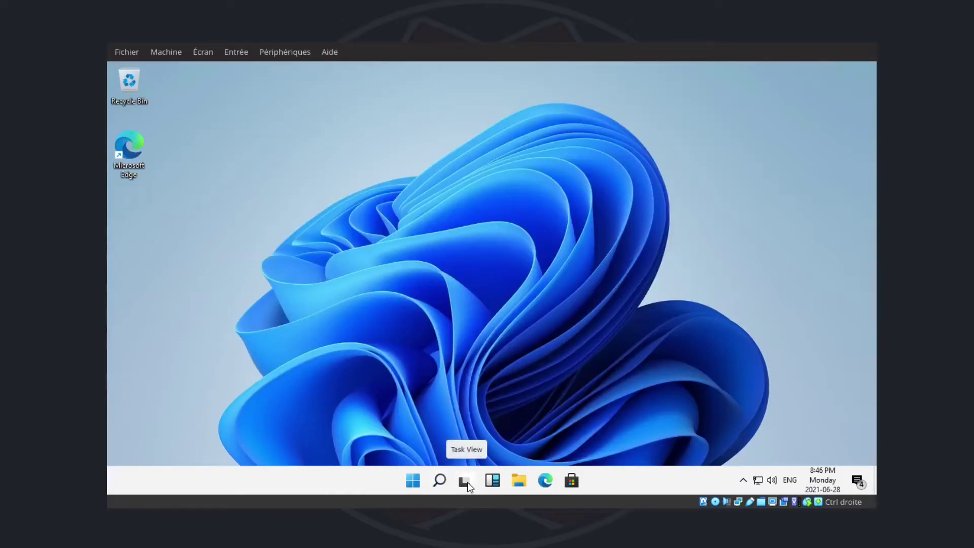
Step: Examine the virtual desktops in Task View and return to the desktop without adding a new one
{"action": "left_click", "coordinate": [468, 483]}
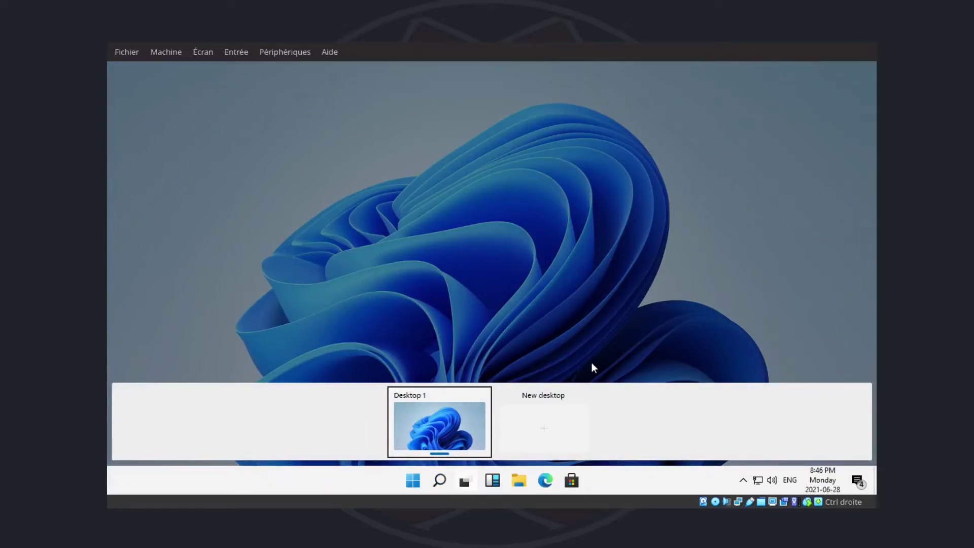
{"action": "left_click", "coordinate": [721, 248]}
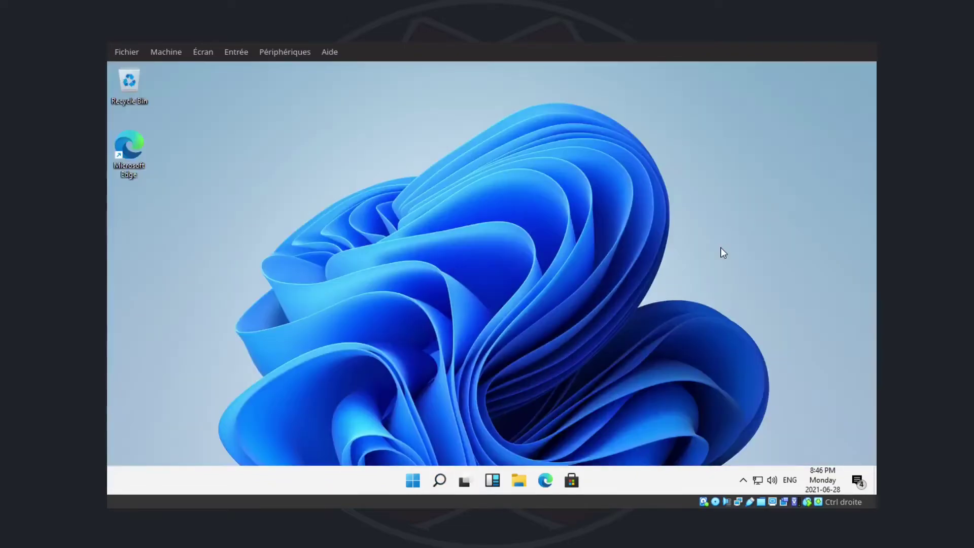
{"action": "left_click", "coordinate": [465, 480]}
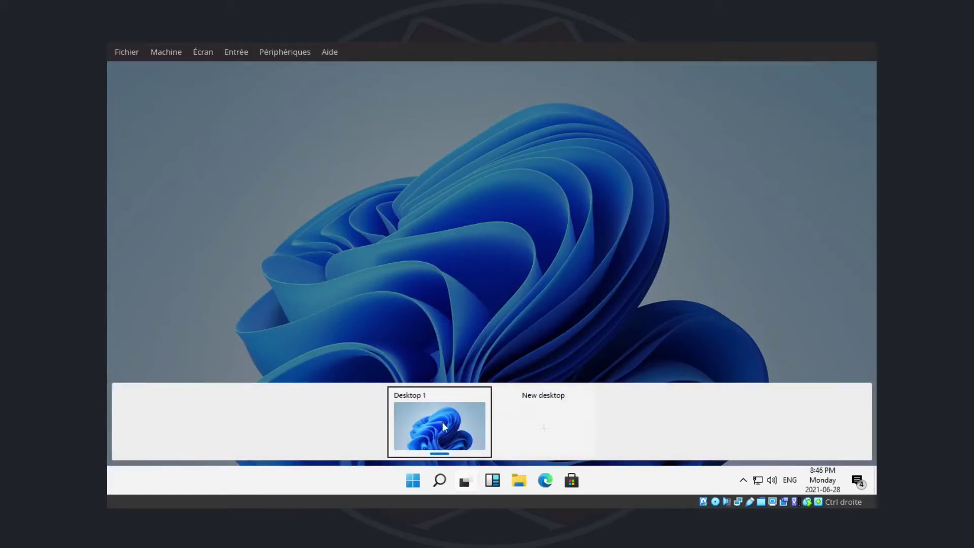
{"action": "left_click", "coordinate": [752, 186]}
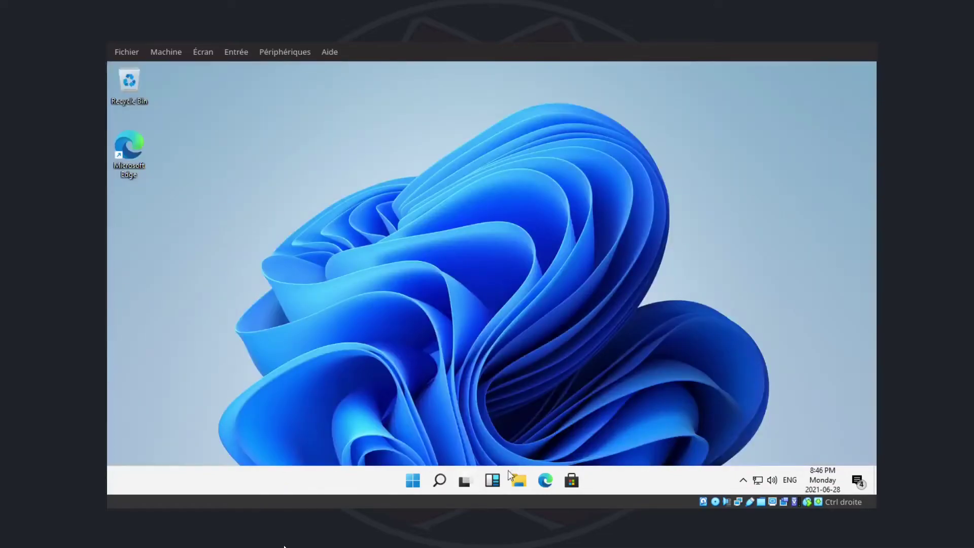
Step: View the Widgets dashboard and the Quick access folders in File Explorer, closing each one
{"action": "left_click", "coordinate": [492, 481]}
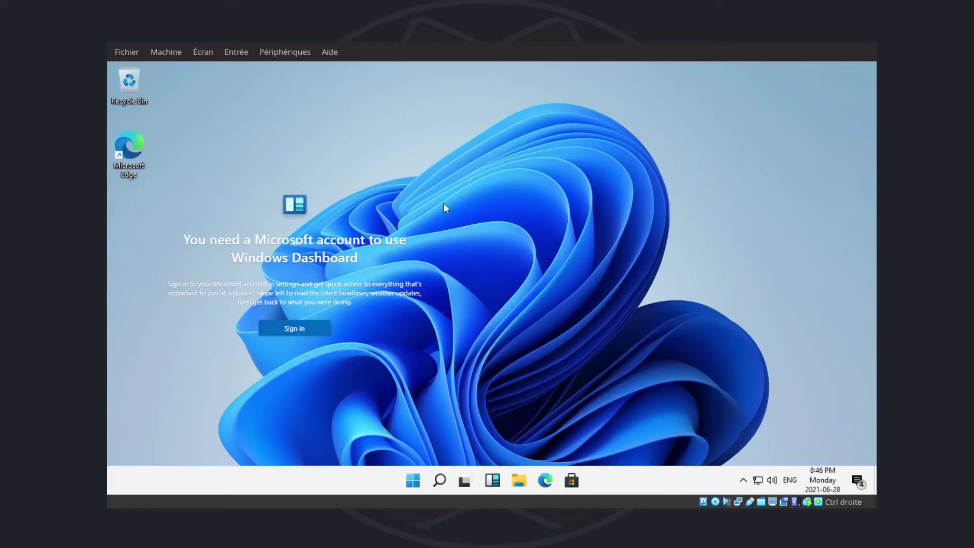
{"action": "left_click", "coordinate": [570, 328]}
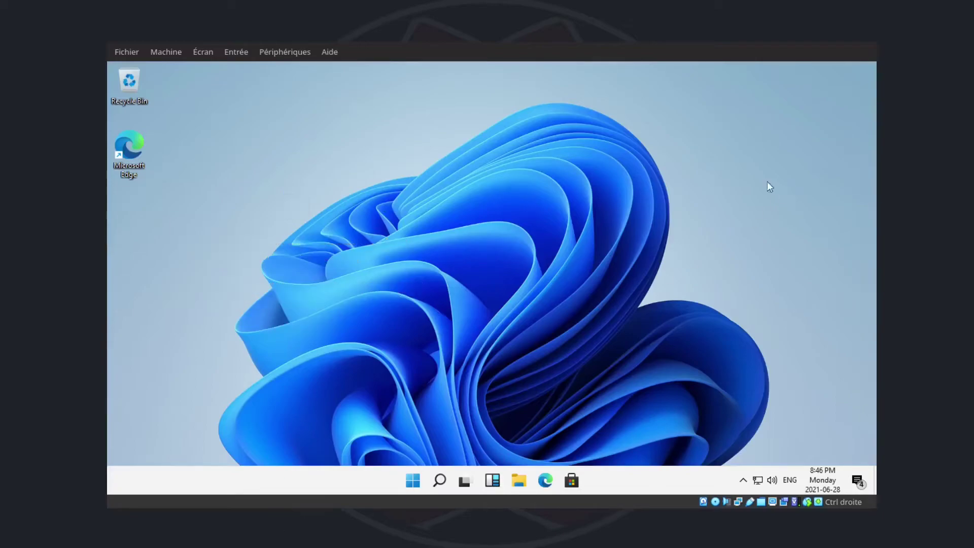
{"action": "left_click", "coordinate": [520, 483]}
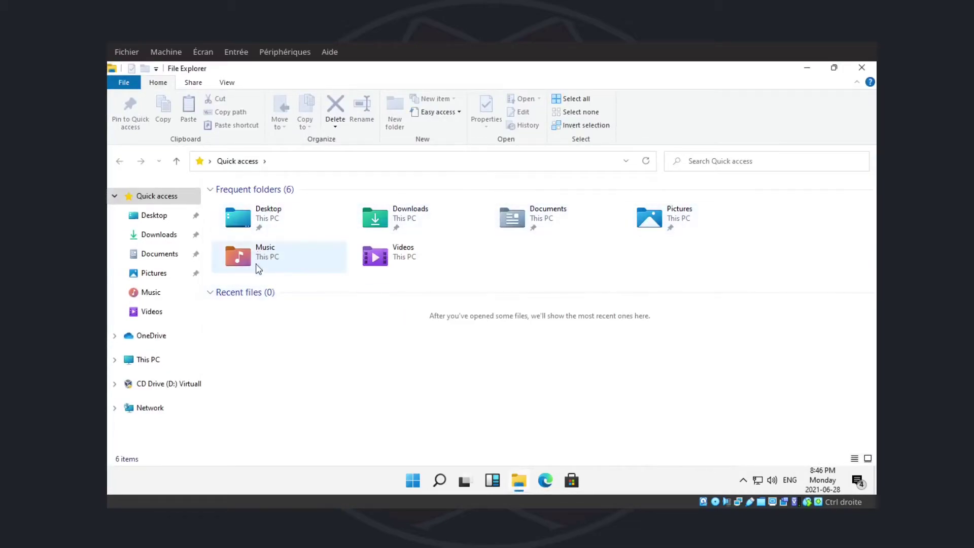
{"action": "left_click", "coordinate": [861, 68]}
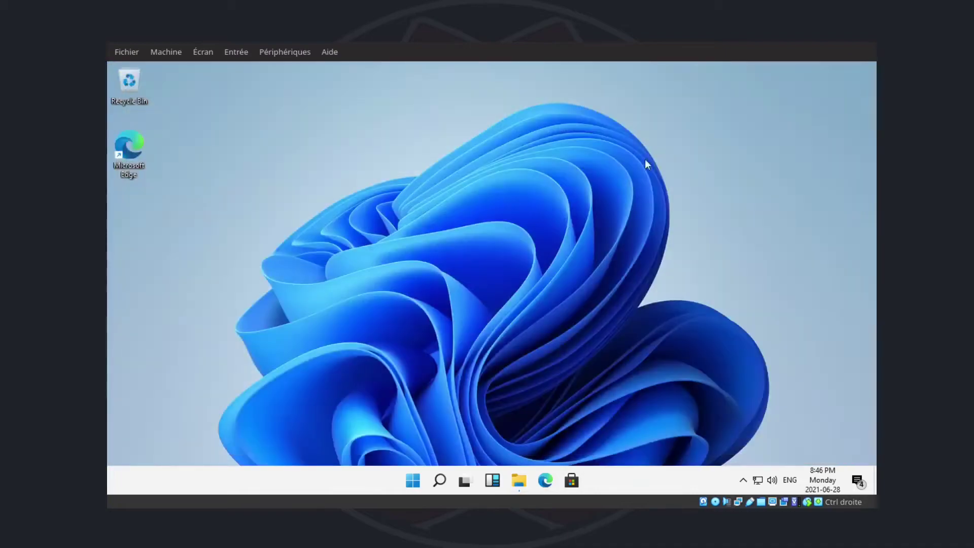
Step: Launch Microsoft Edge, go through all its welcome slides, and proceed to the first-run setup
{"action": "left_click", "coordinate": [545, 481]}
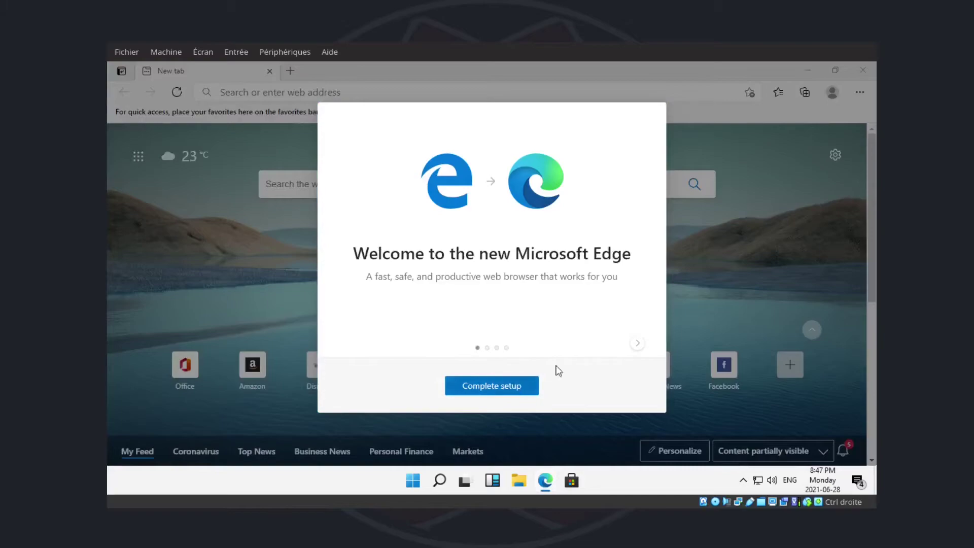
{"action": "left_click", "coordinate": [639, 344]}
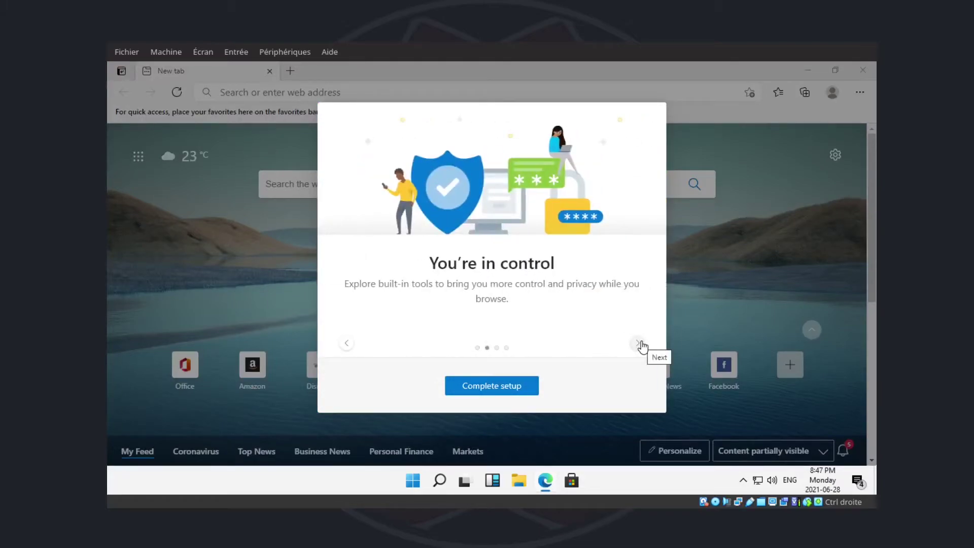
{"action": "left_click", "coordinate": [639, 344]}
{"action": "left_click", "coordinate": [640, 345]}
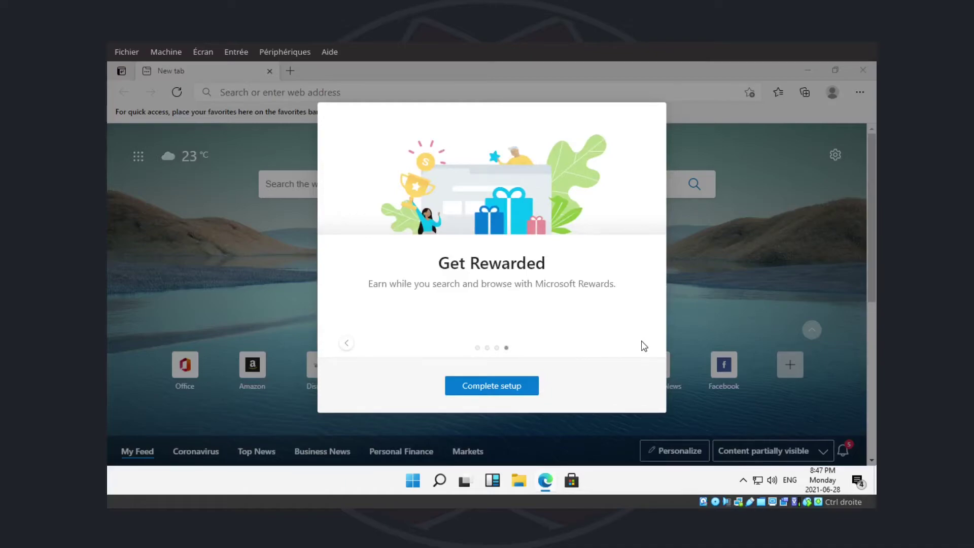
{"action": "left_click", "coordinate": [512, 387]}
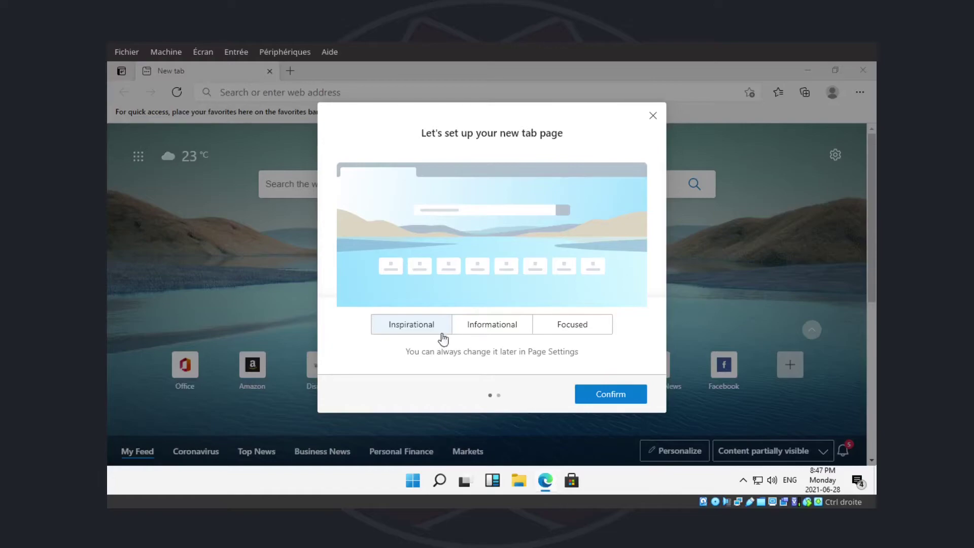
Step: Preview the new tab page layouts, confirm Inspirational, and finish the Edge setup without signing in
{"action": "left_click", "coordinate": [487, 333]}
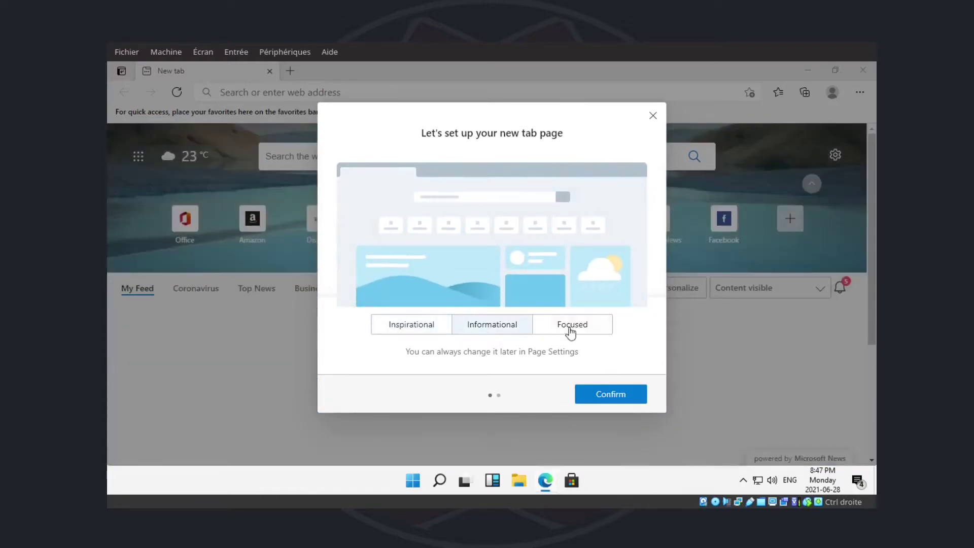
{"action": "left_click", "coordinate": [571, 333]}
{"action": "left_click", "coordinate": [440, 333]}
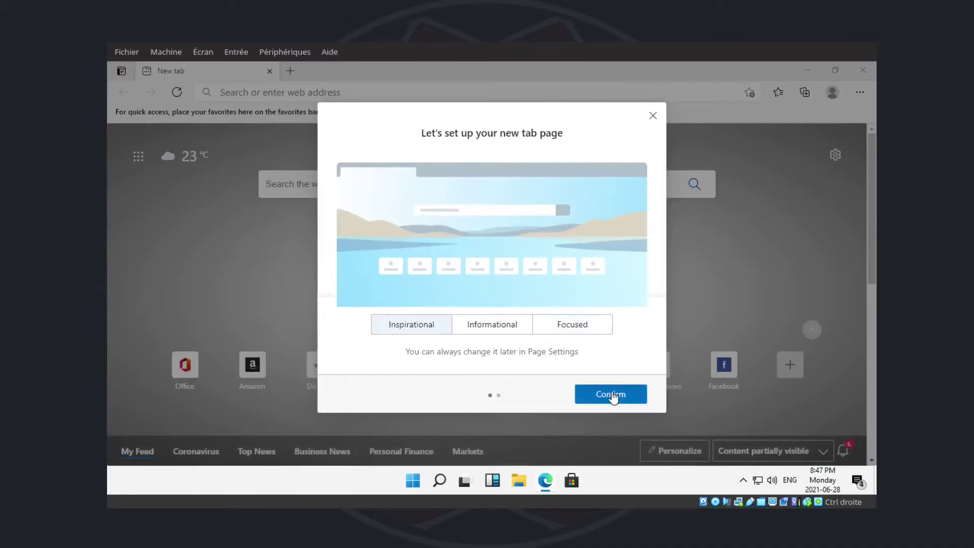
{"action": "left_click", "coordinate": [612, 395]}
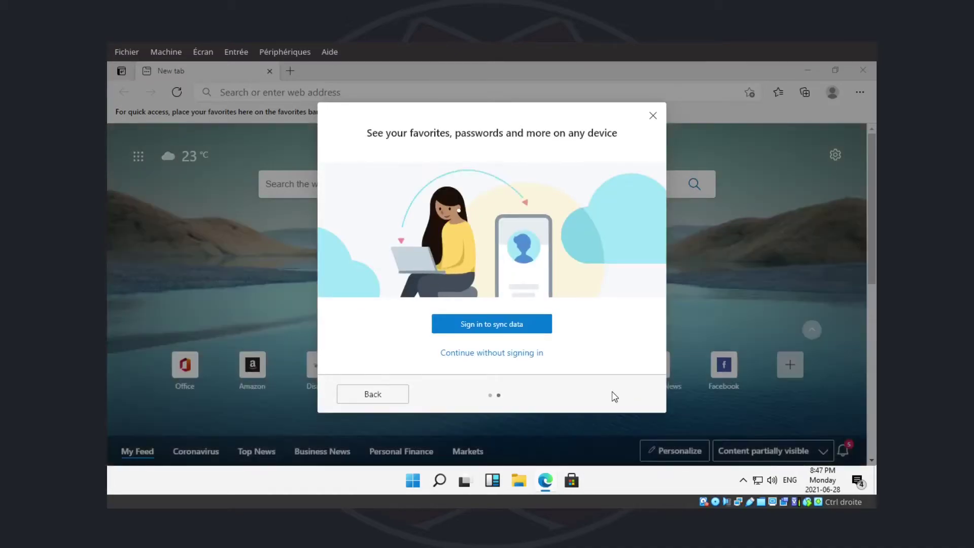
{"action": "left_click", "coordinate": [515, 353]}
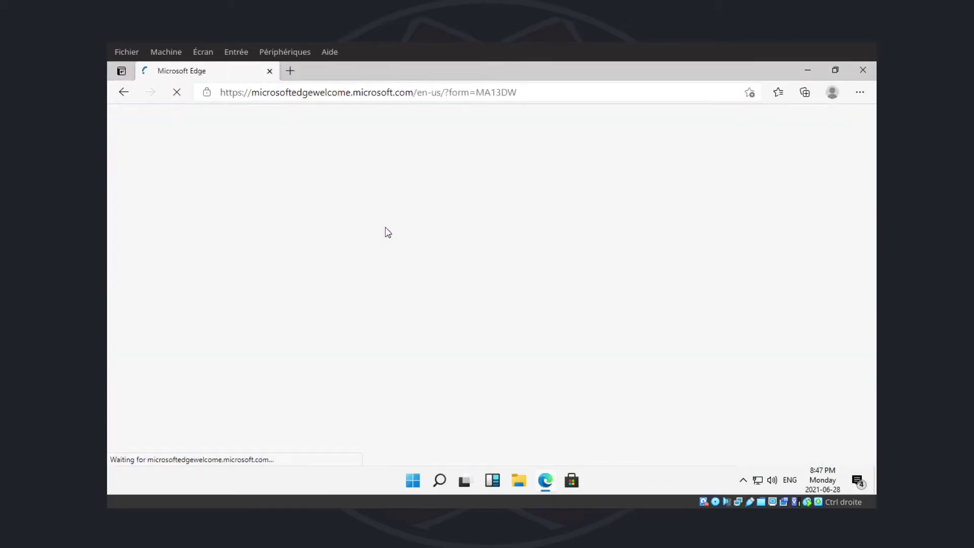
Step: Go to sokawakata.com in Edge and dismiss the offer to translate the page from French
{"action": "left_click", "coordinate": [418, 96]}
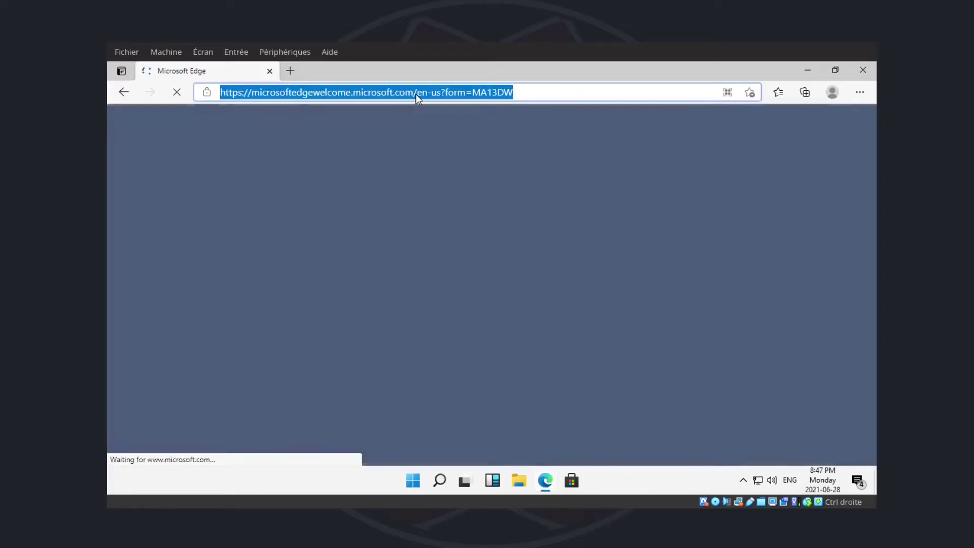
{"action": "type", "text": "soka"}
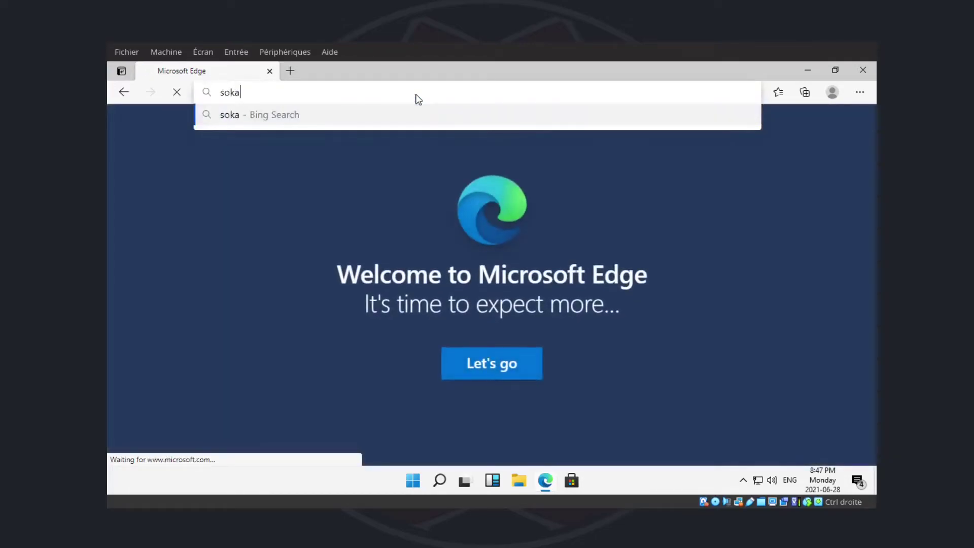
{"action": "type", "text": "wakata.co"}
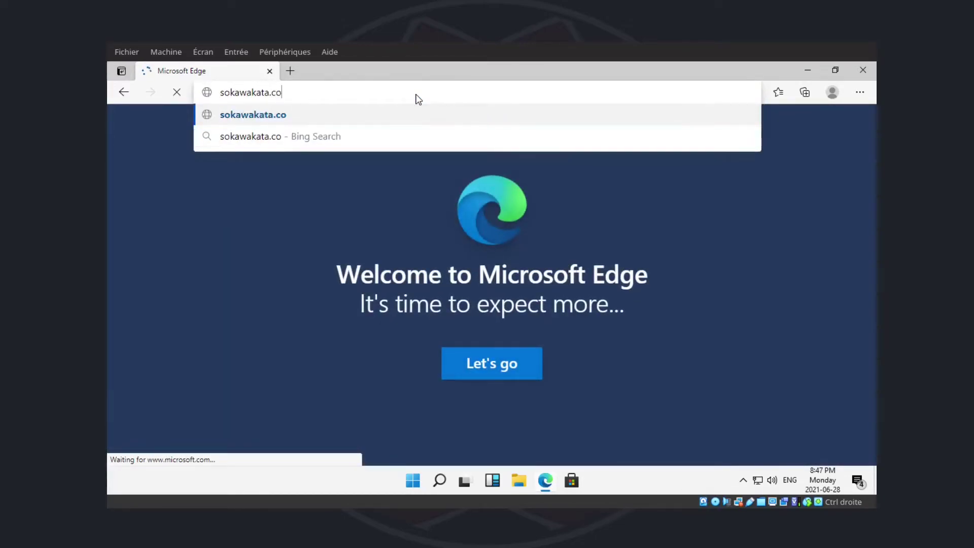
{"action": "type", "text": "m"}
{"action": "key", "text": "Return"}
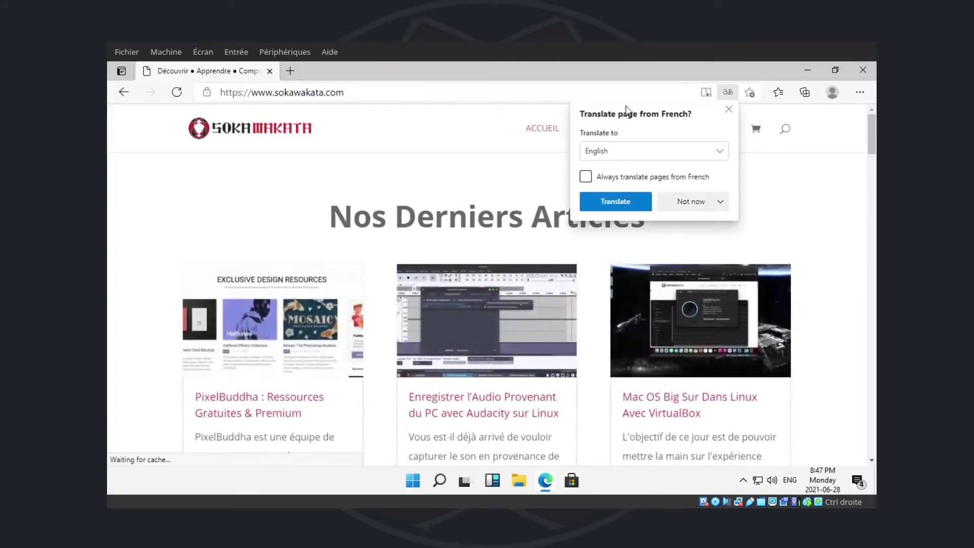
{"action": "left_click", "coordinate": [728, 109]}
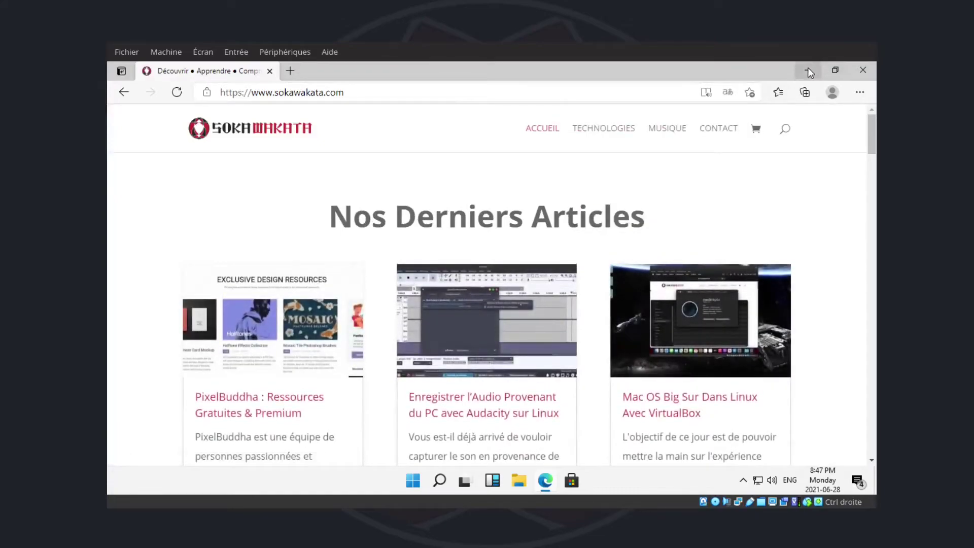
Step: Look through the articles, products and newsletter sections of the Sokawakata home page, and minimize the browser
{"action": "scroll", "coordinate": [427, 302], "scroll_direction": "down", "scroll_amount": 15}
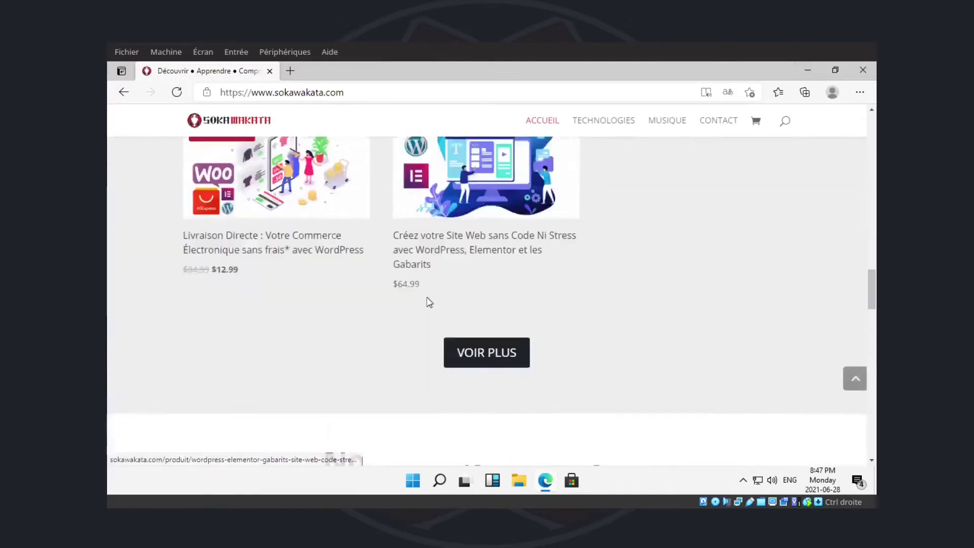
{"action": "scroll", "coordinate": [428, 302], "scroll_direction": "down", "scroll_amount": 15}
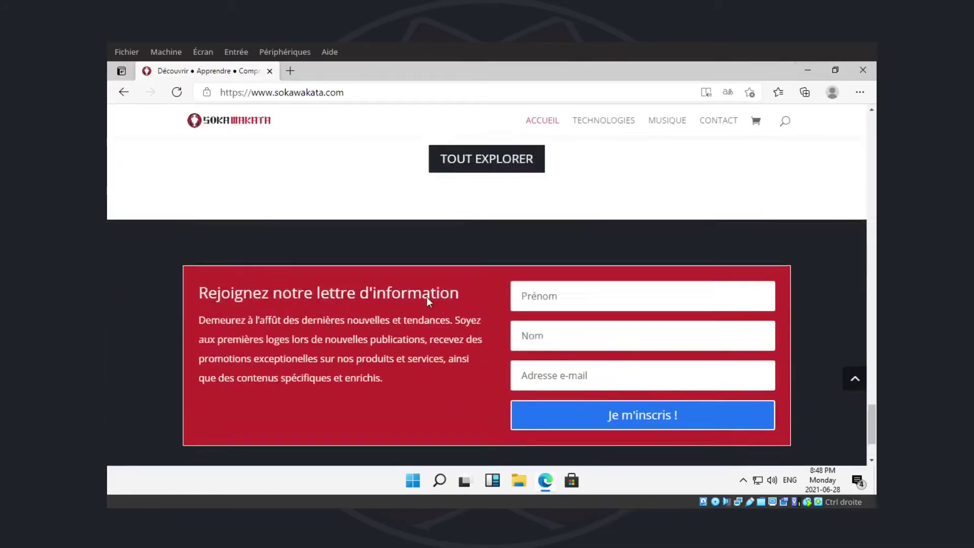
{"action": "scroll", "coordinate": [428, 298], "scroll_direction": "up", "scroll_amount": 12}
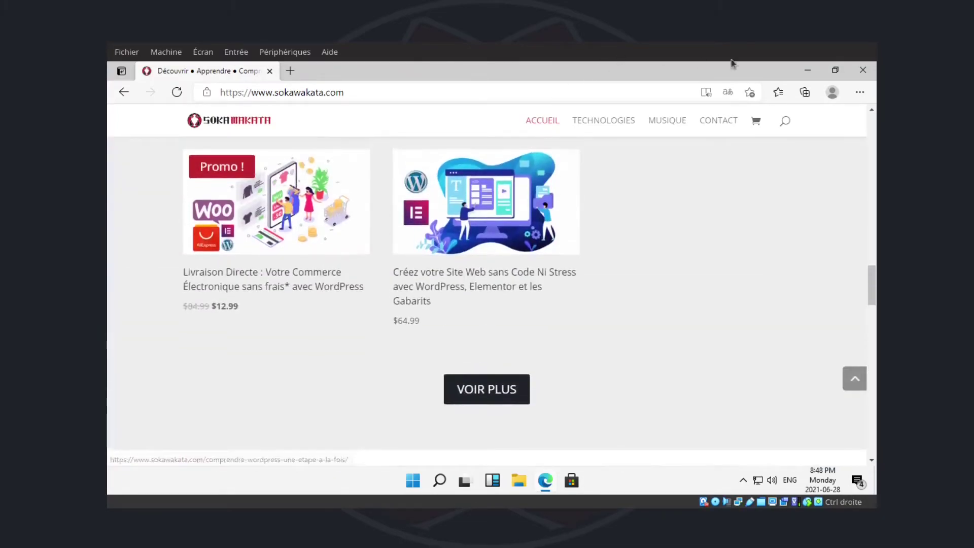
{"action": "left_click", "coordinate": [808, 70]}
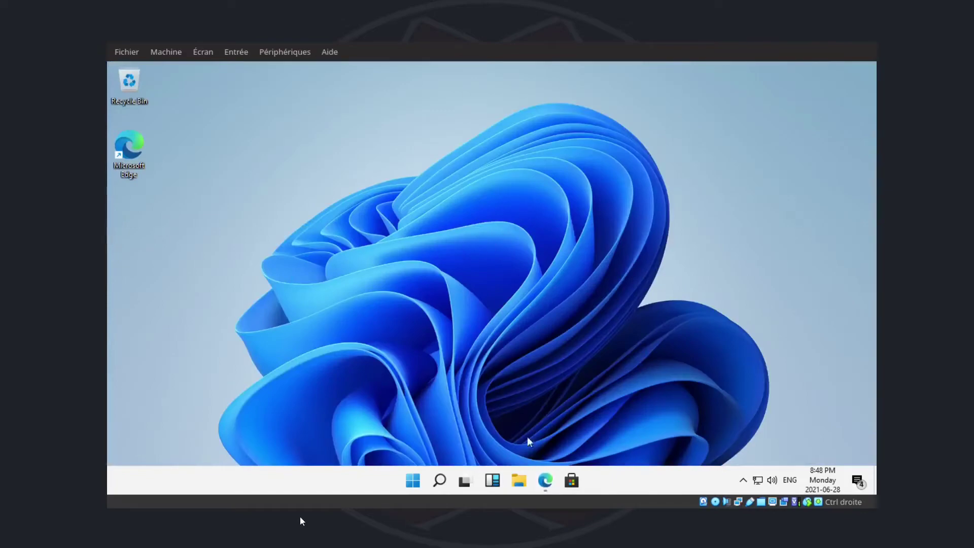
Step: Open Microsoft Store, move its window toward the middle of the desktop, and maximize it
{"action": "left_click", "coordinate": [572, 481]}
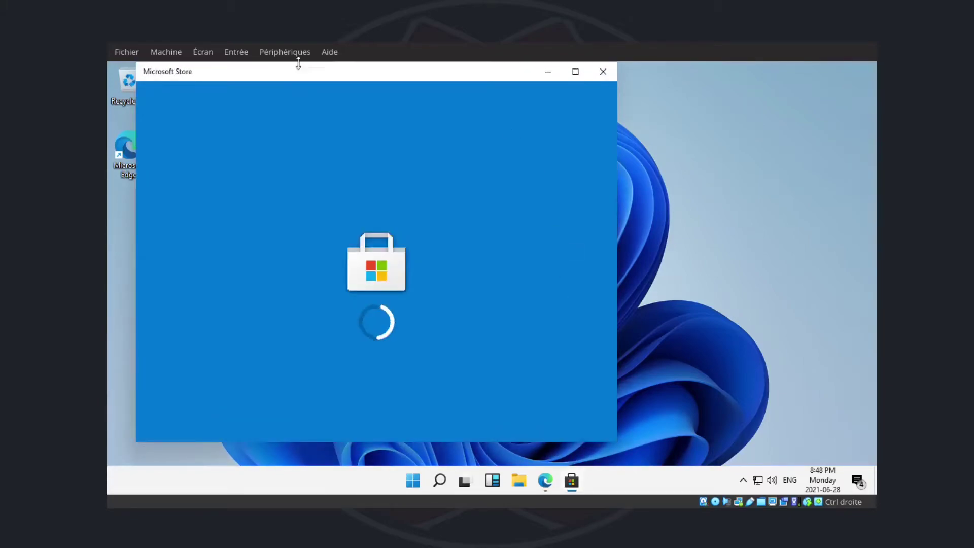
{"action": "left_click_drag", "start_coordinate": [354, 77], "coordinate": [463, 89]}
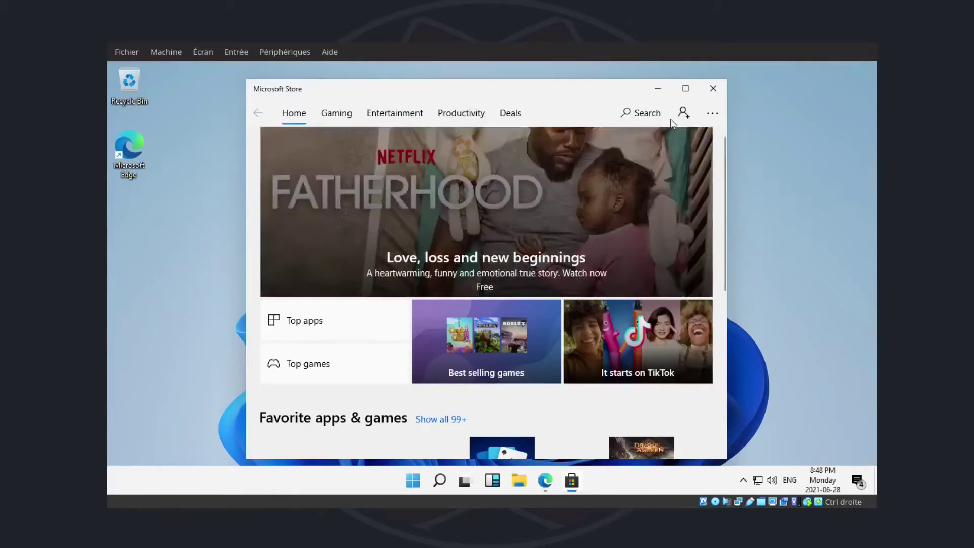
{"action": "left_click", "coordinate": [691, 90]}
Step: Examine the Favorite apps & games, Most popular and PC games sections of the Store's home page, and minimize the Store
{"action": "scroll", "coordinate": [421, 163], "scroll_direction": "down", "scroll_amount": 5}
{"action": "scroll", "coordinate": [421, 163], "scroll_direction": "down", "scroll_amount": 1}
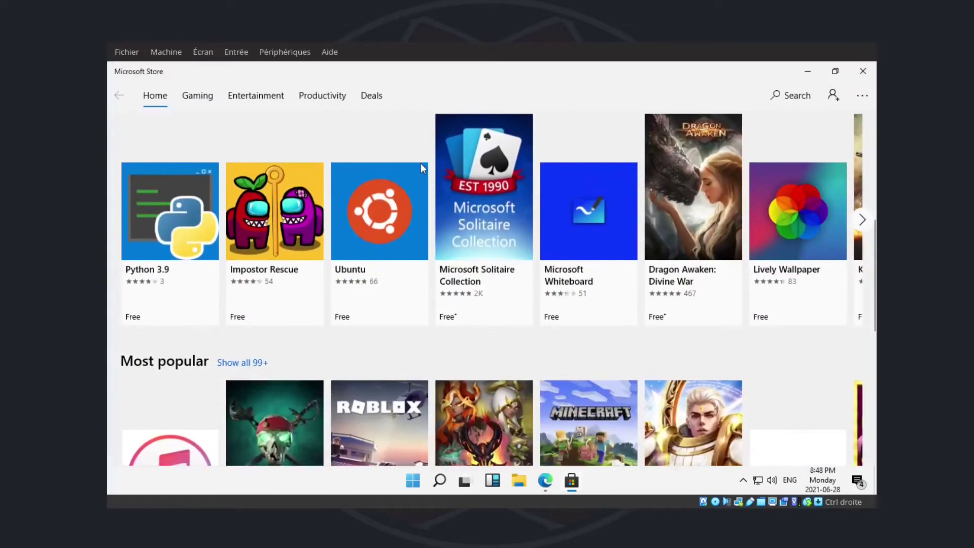
{"action": "scroll", "coordinate": [421, 163], "scroll_direction": "up", "scroll_amount": 6}
{"action": "scroll", "coordinate": [421, 163], "scroll_direction": "down", "scroll_amount": 5}
{"action": "scroll", "coordinate": [424, 169], "scroll_direction": "down", "scroll_amount": 6}
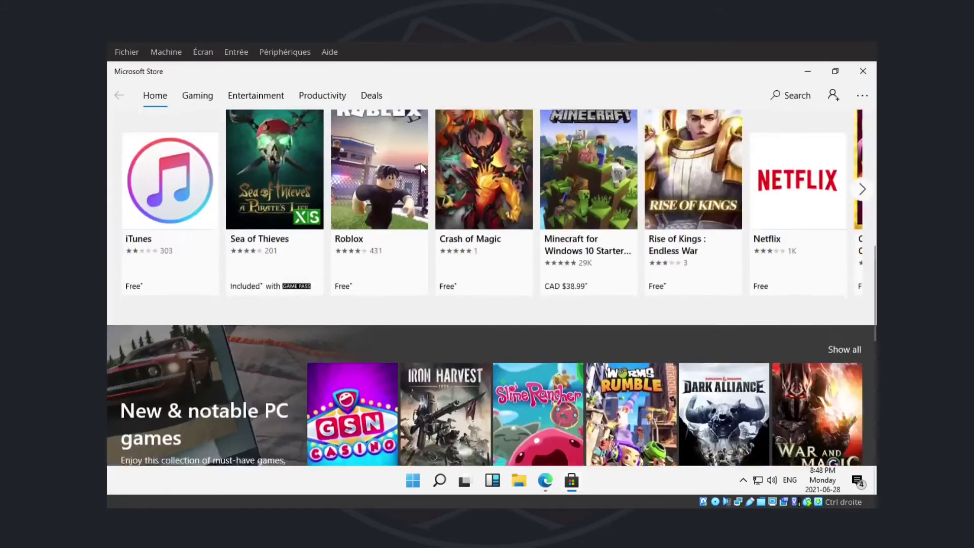
{"action": "scroll", "coordinate": [424, 169], "scroll_direction": "up", "scroll_amount": 3}
{"action": "scroll", "coordinate": [421, 164], "scroll_direction": "up", "scroll_amount": 6}
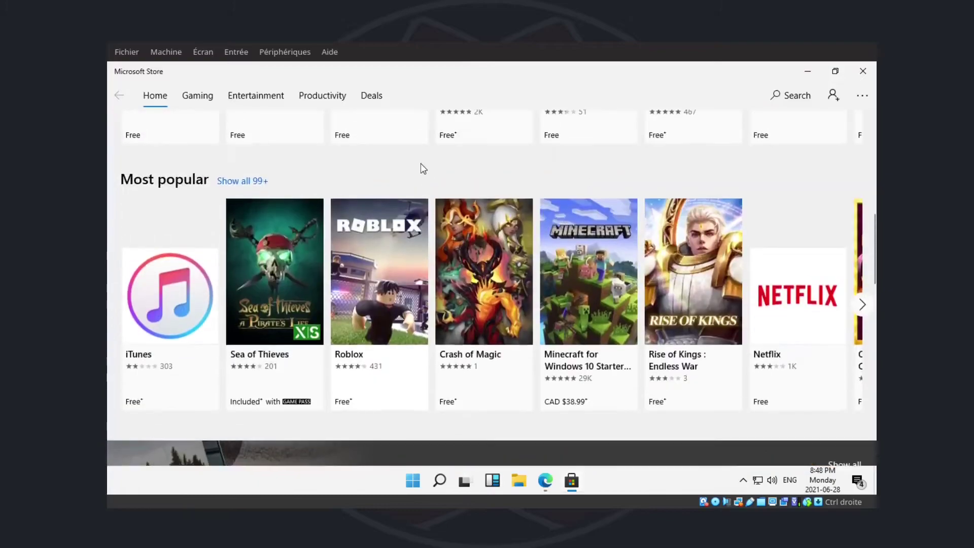
{"action": "scroll", "coordinate": [421, 164], "scroll_direction": "down", "scroll_amount": 2}
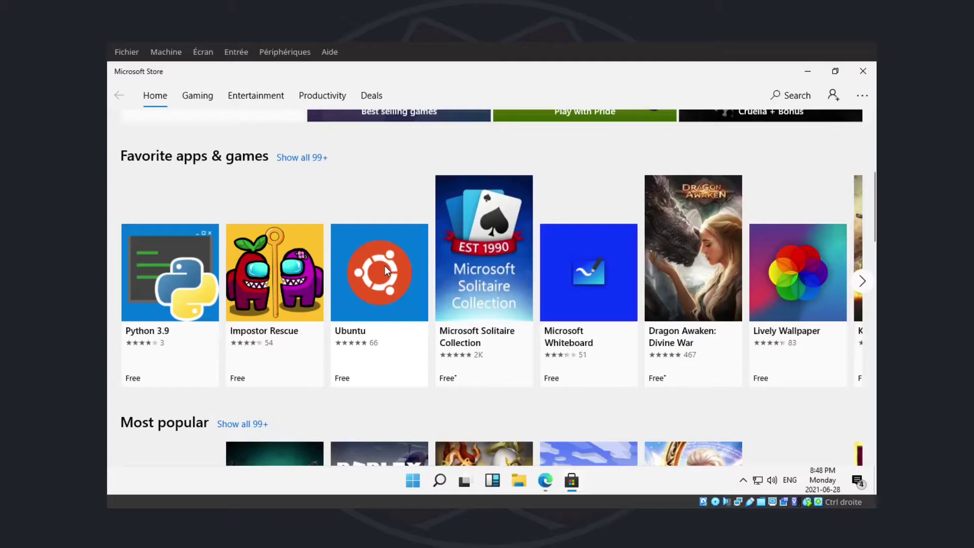
{"action": "scroll", "coordinate": [384, 266], "scroll_direction": "up", "scroll_amount": 3}
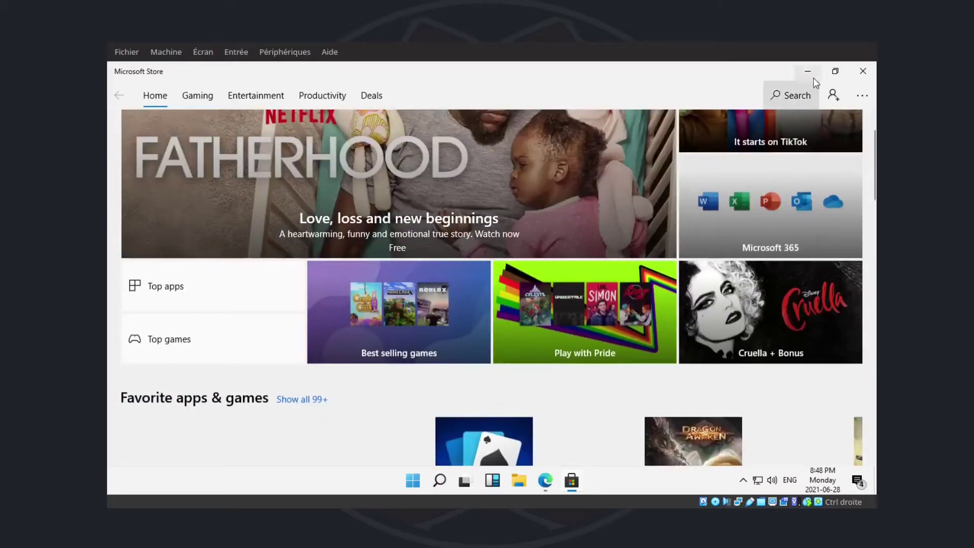
{"action": "left_click", "coordinate": [808, 71]}
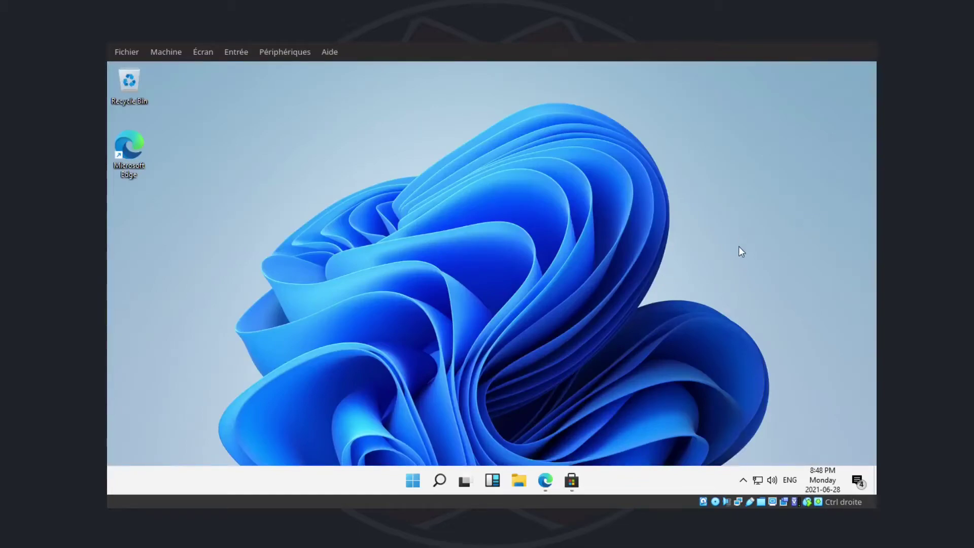
Step: View the hidden system tray icons and the pinned apps in the Start menu, closing each one
{"action": "left_click", "coordinate": [744, 482]}
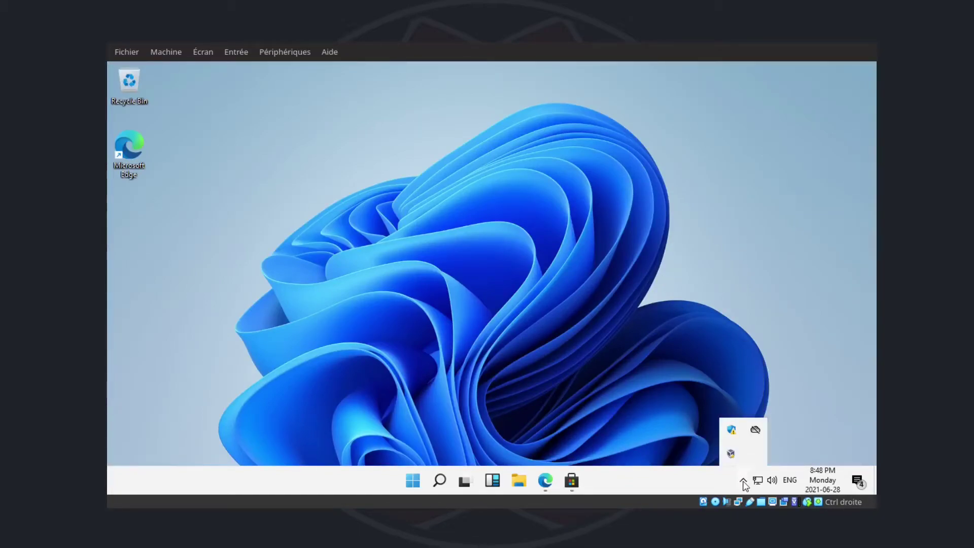
{"action": "left_click", "coordinate": [744, 481]}
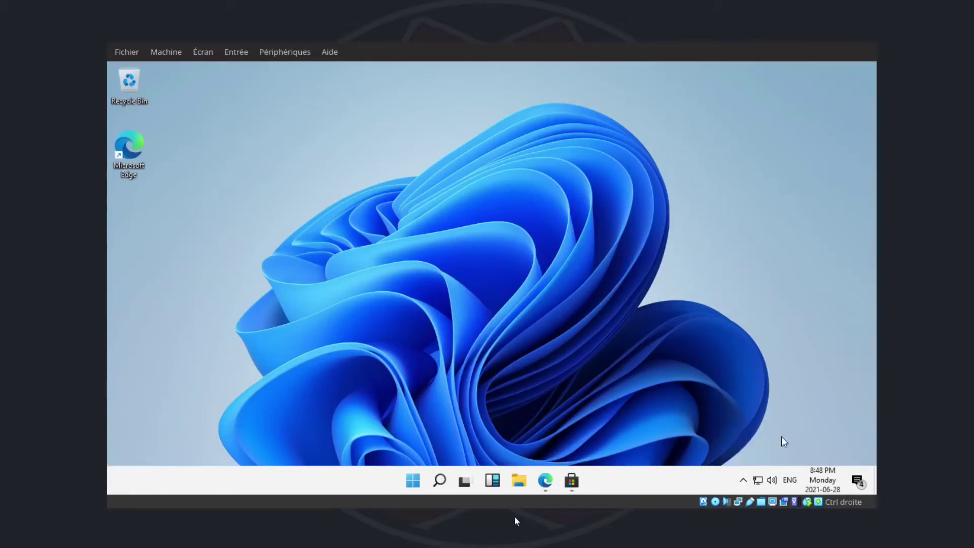
{"action": "left_click", "coordinate": [413, 481]}
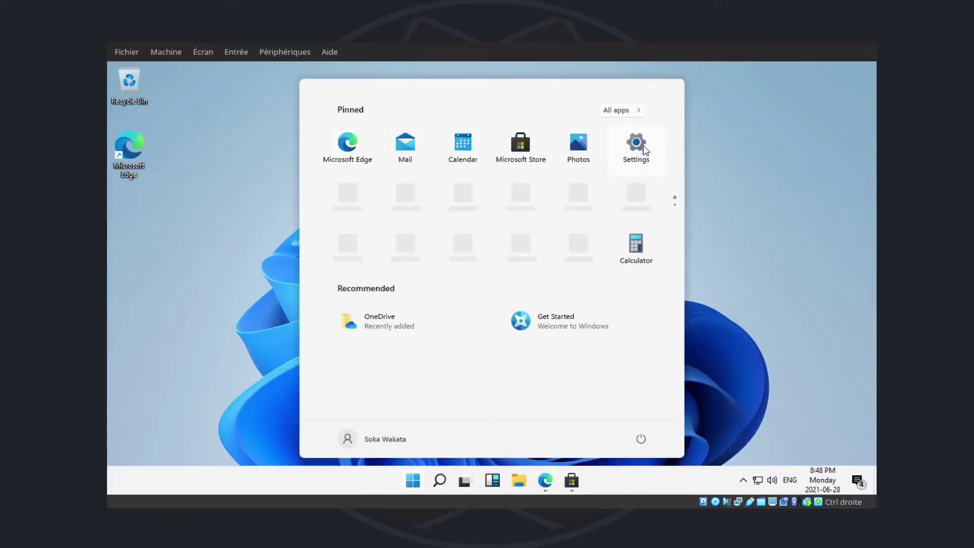
{"action": "left_click", "coordinate": [699, 168]}
Step: Open the Camera app from the full list of installed apps and close it after viewing
{"action": "left_click", "coordinate": [413, 481]}
{"action": "left_click", "coordinate": [624, 113]}
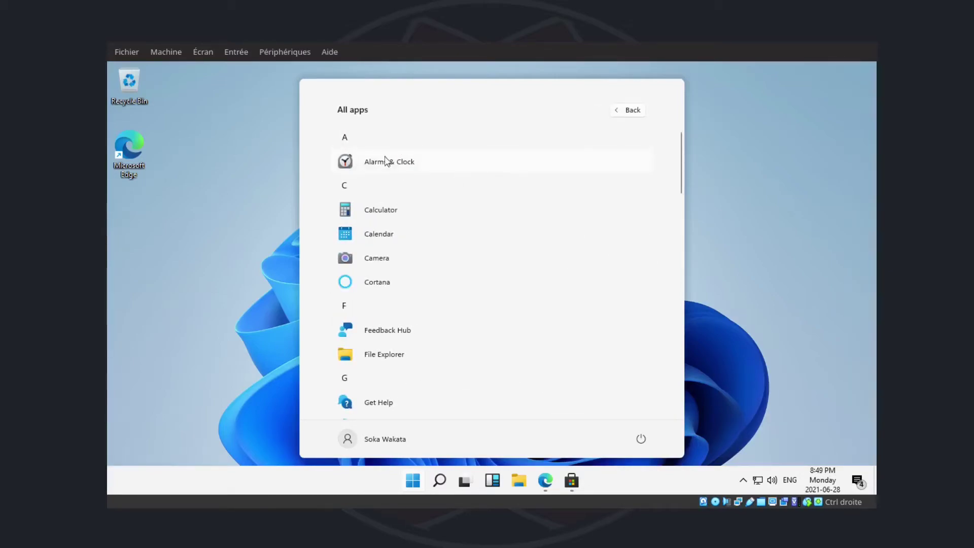
{"action": "left_click", "coordinate": [375, 258]}
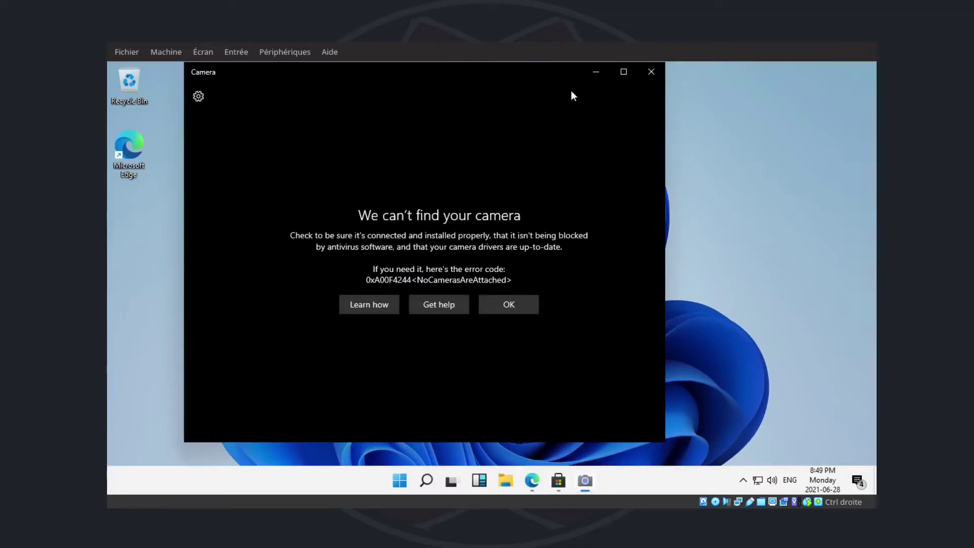
{"action": "left_click", "coordinate": [650, 72]}
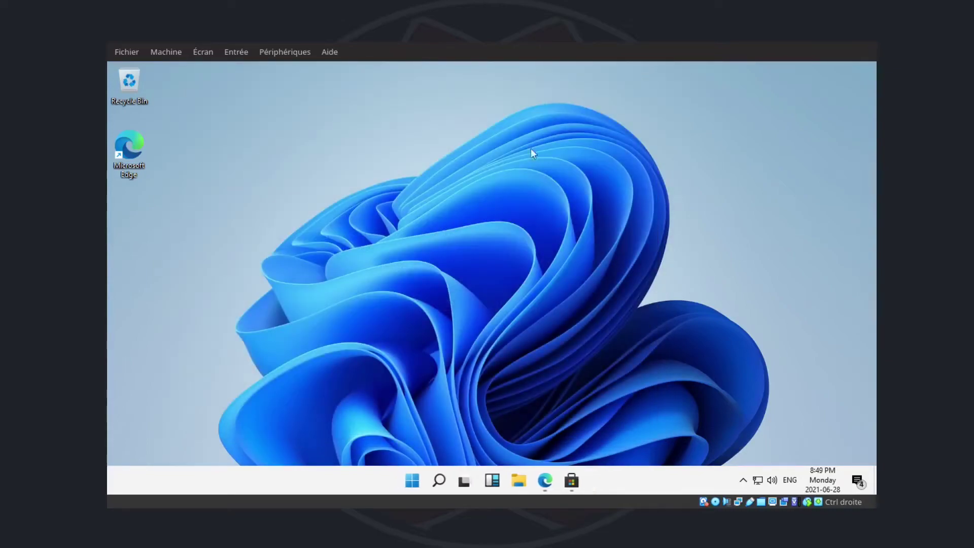
Step: Look through the installed apps list, open Microsoft Solitaire Collection to view its start screen, and close it
{"action": "left_click", "coordinate": [414, 479]}
{"action": "left_click", "coordinate": [622, 111]}
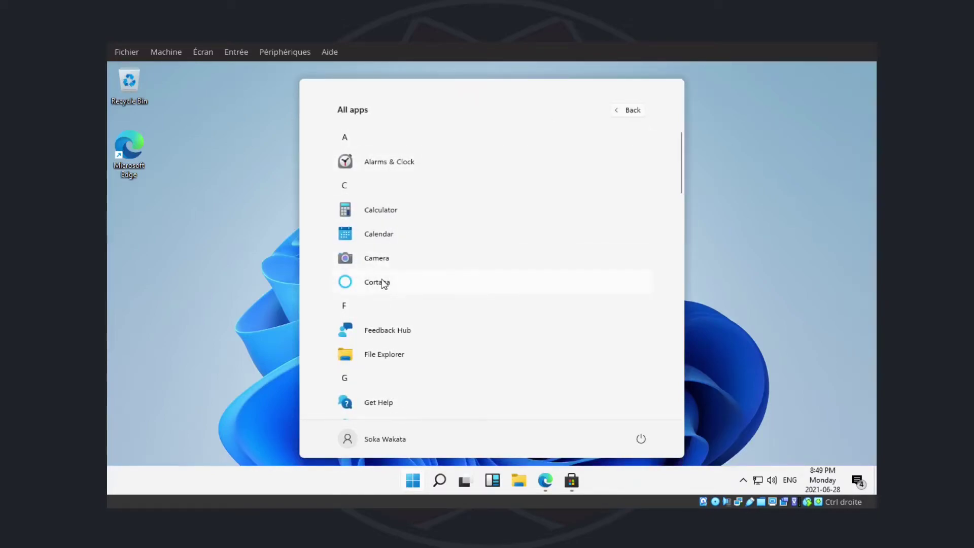
{"action": "scroll", "coordinate": [382, 282], "scroll_direction": "down", "scroll_amount": 3}
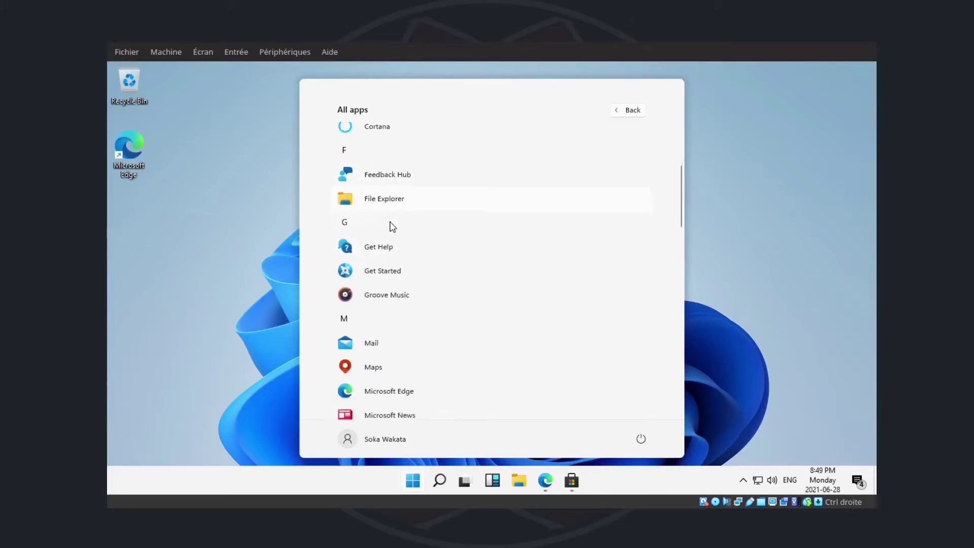
{"action": "scroll", "coordinate": [391, 224], "scroll_direction": "down", "scroll_amount": 1}
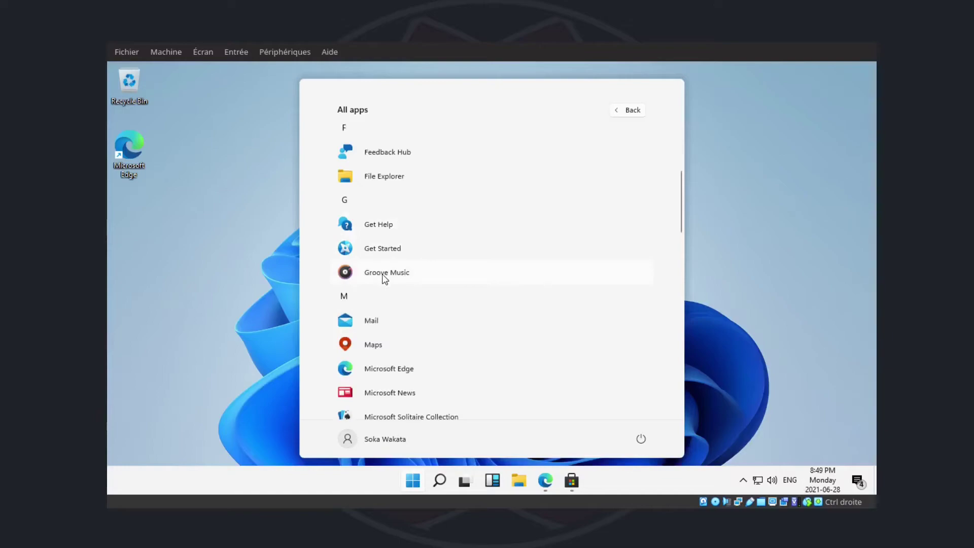
{"action": "scroll", "coordinate": [384, 278], "scroll_direction": "down", "scroll_amount": 3}
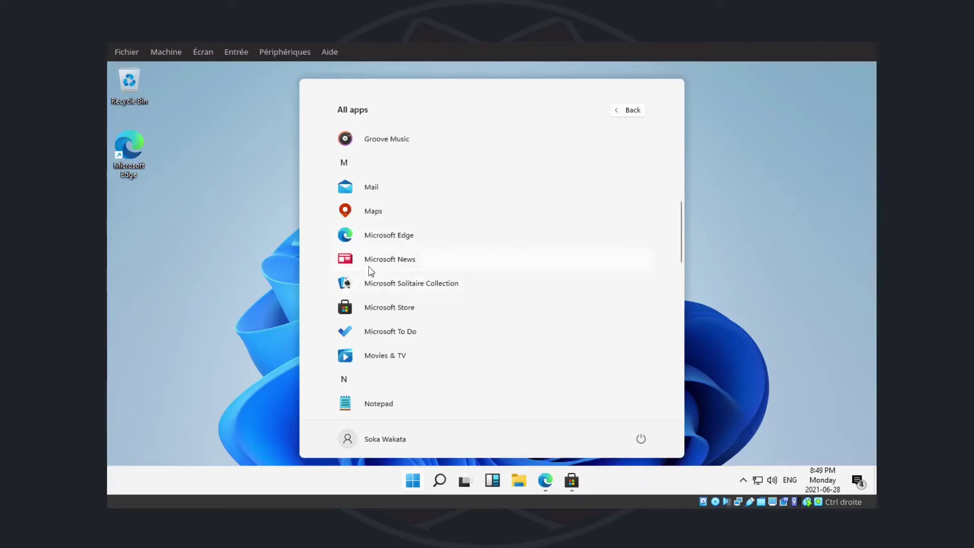
{"action": "left_click", "coordinate": [408, 287]}
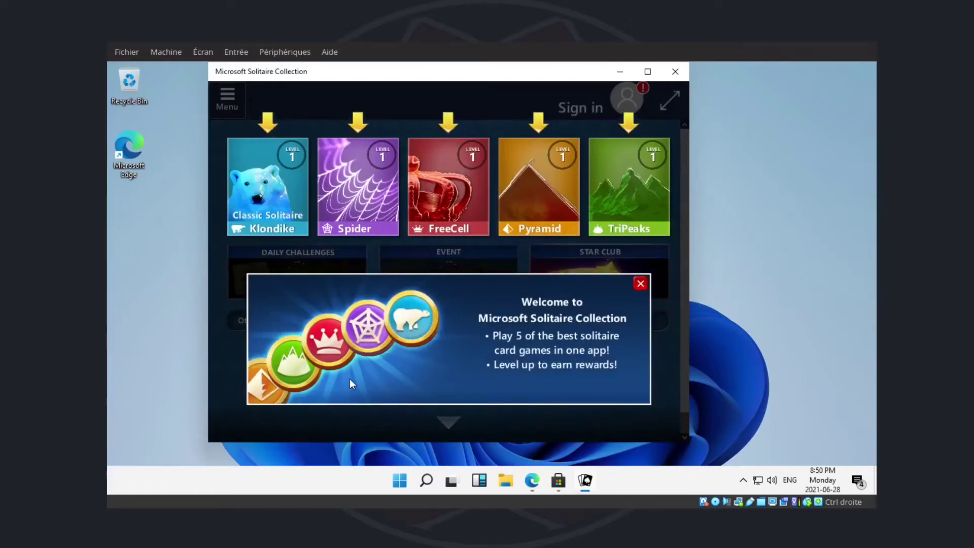
{"action": "left_click", "coordinate": [680, 70]}
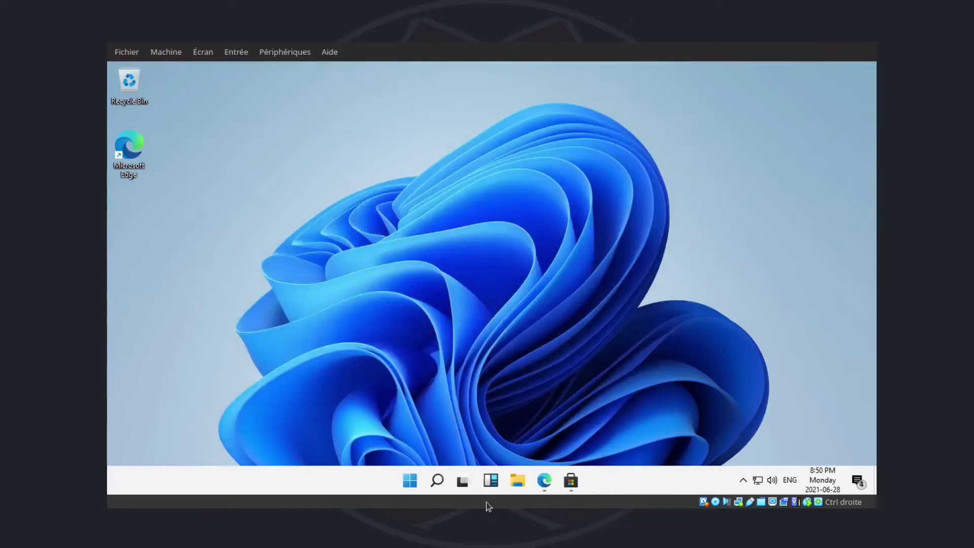
Step: Open Movies & TV from the full apps list and look through the new movies and TV shows on its Explore page
{"action": "left_click", "coordinate": [419, 478]}
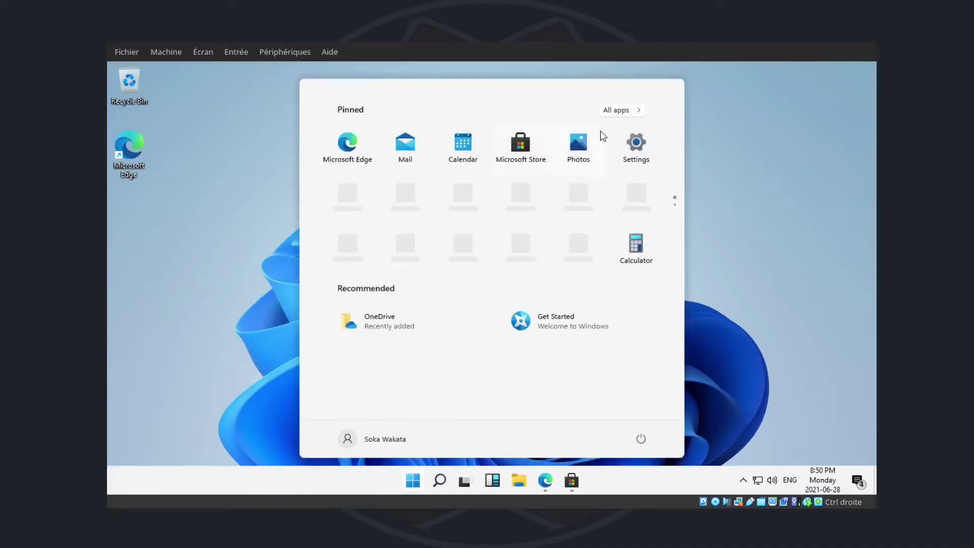
{"action": "left_click", "coordinate": [624, 110]}
{"action": "scroll", "coordinate": [404, 282], "scroll_direction": "down", "scroll_amount": 3}
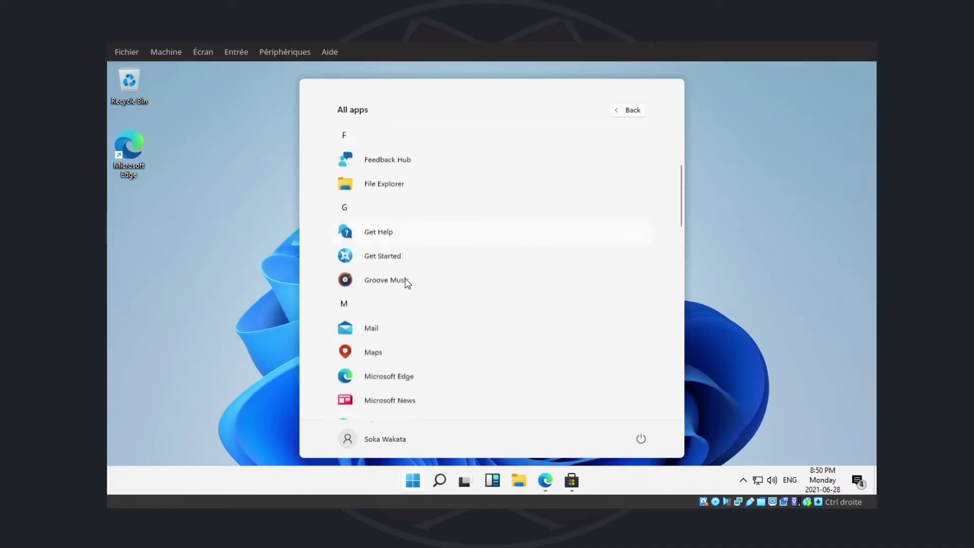
{"action": "scroll", "coordinate": [405, 280], "scroll_direction": "down", "scroll_amount": 4}
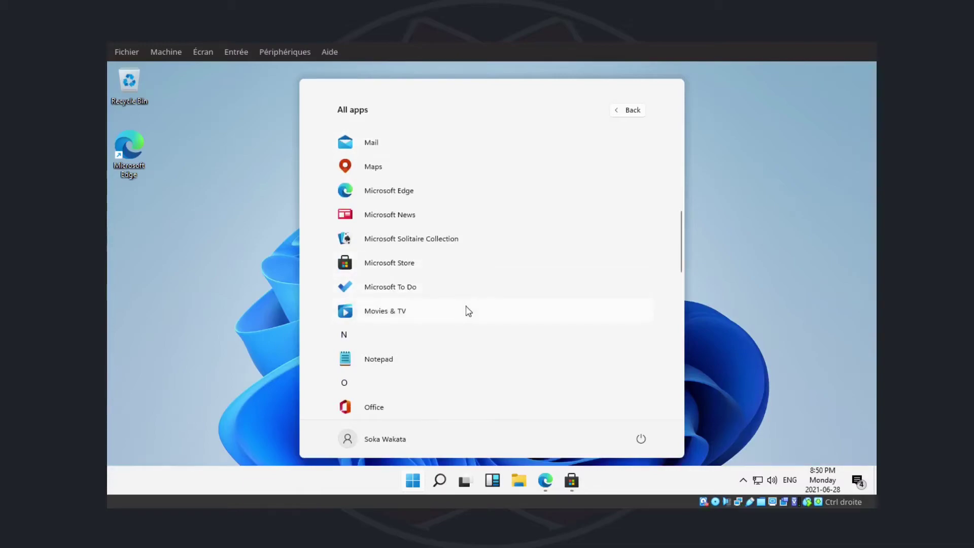
{"action": "scroll", "coordinate": [468, 310], "scroll_direction": "down", "scroll_amount": 2}
{"action": "left_click", "coordinate": [387, 227]}
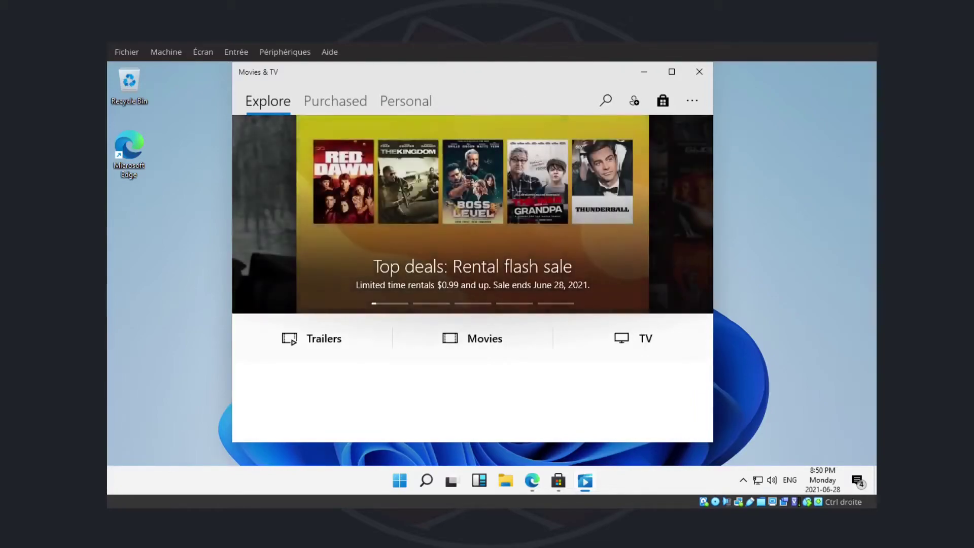
{"action": "scroll", "coordinate": [353, 294], "scroll_direction": "down", "scroll_amount": 5}
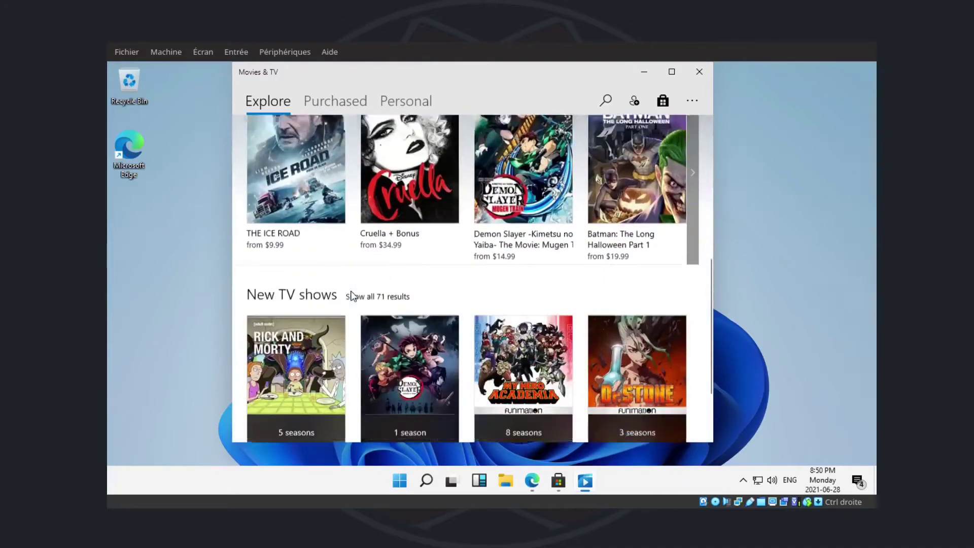
{"action": "scroll", "coordinate": [352, 296], "scroll_direction": "down", "scroll_amount": 2}
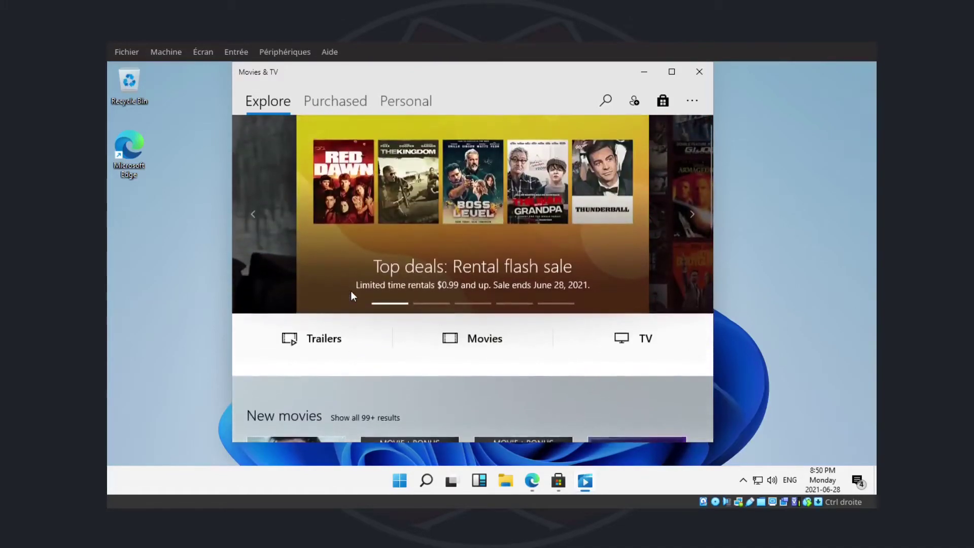
Step: Look through the sales, specials and top deals on the Movies & TV Explore page and close the app
{"action": "scroll", "coordinate": [354, 296], "scroll_direction": "down", "scroll_amount": 8}
{"action": "scroll", "coordinate": [351, 292], "scroll_direction": "down", "scroll_amount": 10}
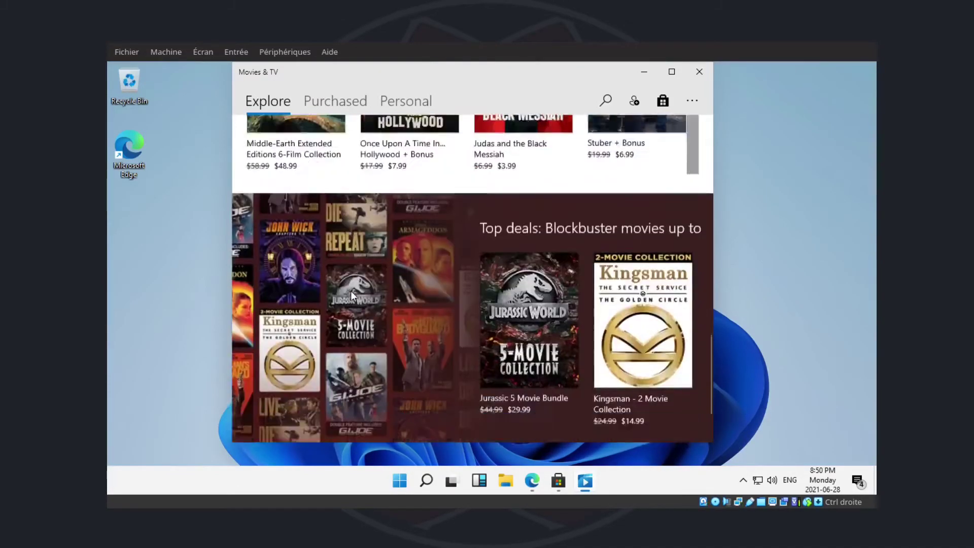
{"action": "scroll", "coordinate": [351, 292], "scroll_direction": "up", "scroll_amount": 15}
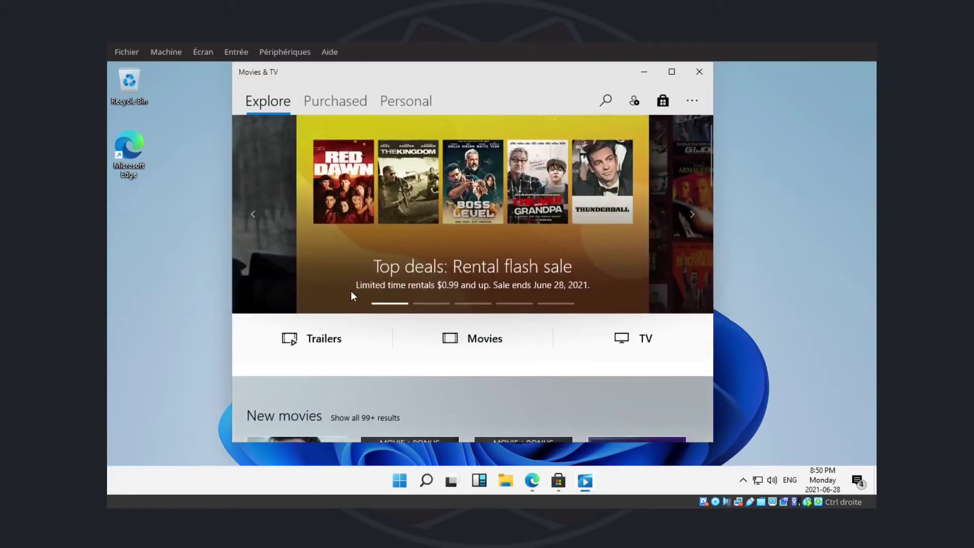
{"action": "scroll", "coordinate": [546, 266], "scroll_direction": "down", "scroll_amount": 8}
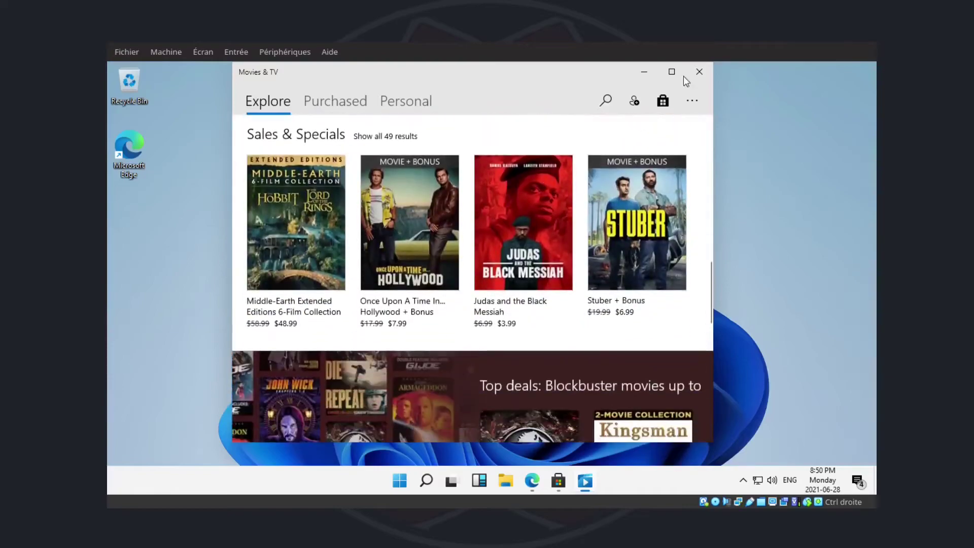
{"action": "left_click", "coordinate": [698, 75]}
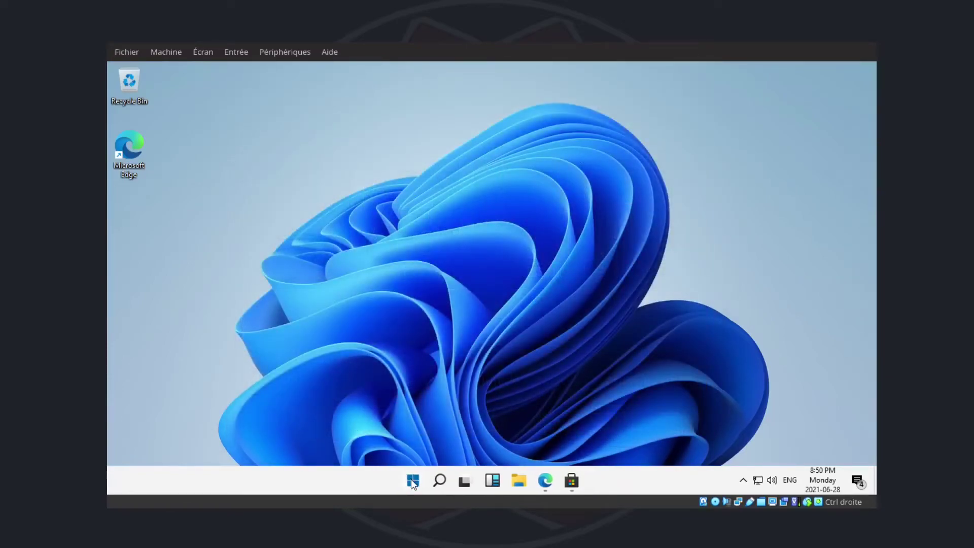
Step: Open Notepad from the full list of installed apps and maximize its window
{"action": "left_click", "coordinate": [411, 478]}
{"action": "left_click", "coordinate": [619, 110]}
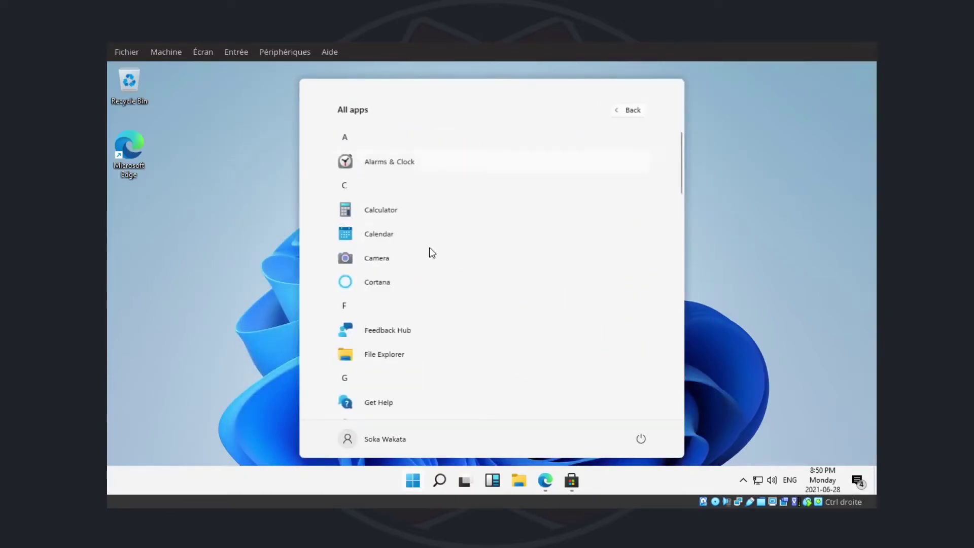
{"action": "scroll", "coordinate": [431, 256], "scroll_direction": "down", "scroll_amount": 5}
{"action": "scroll", "coordinate": [430, 259], "scroll_direction": "down", "scroll_amount": 5}
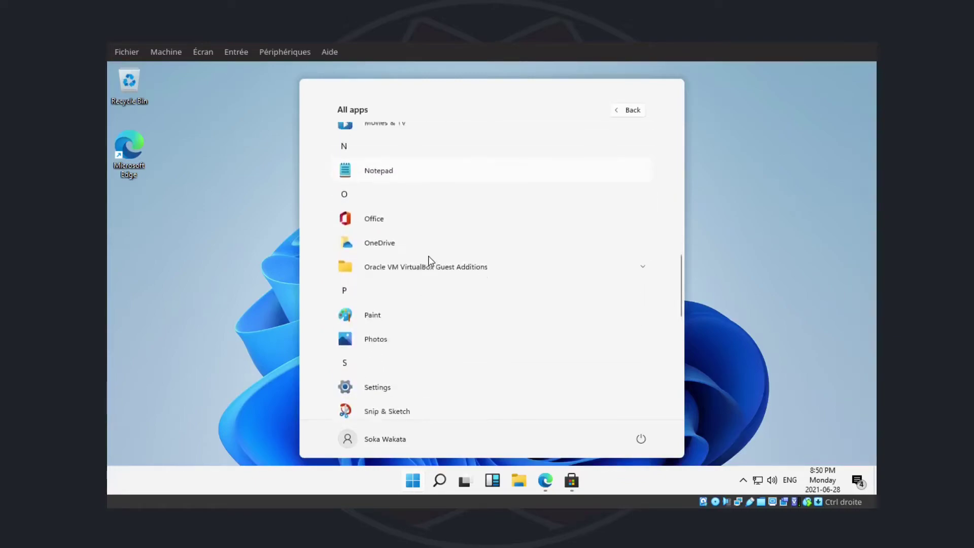
{"action": "scroll", "coordinate": [369, 270], "scroll_direction": "up", "scroll_amount": 2}
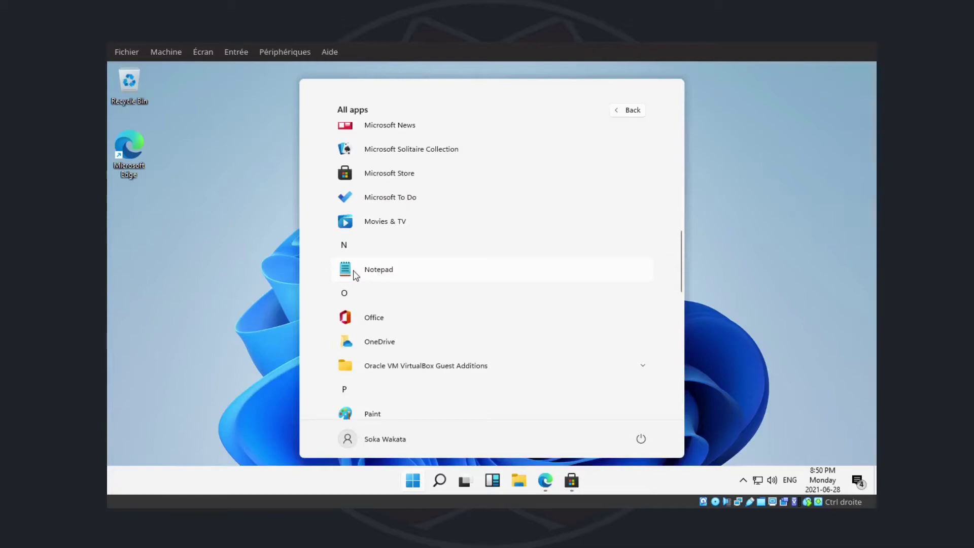
{"action": "left_click", "coordinate": [349, 274]}
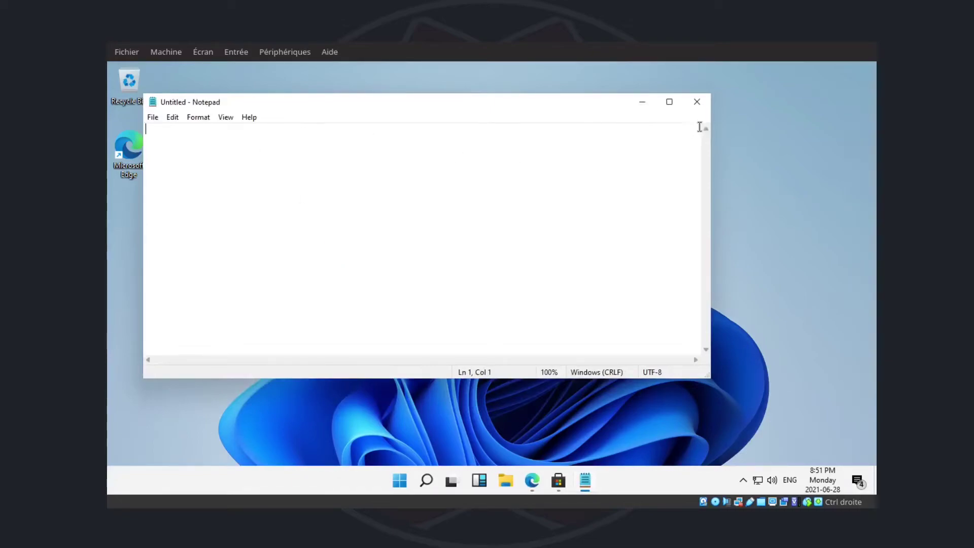
{"action": "left_click", "coordinate": [670, 102]}
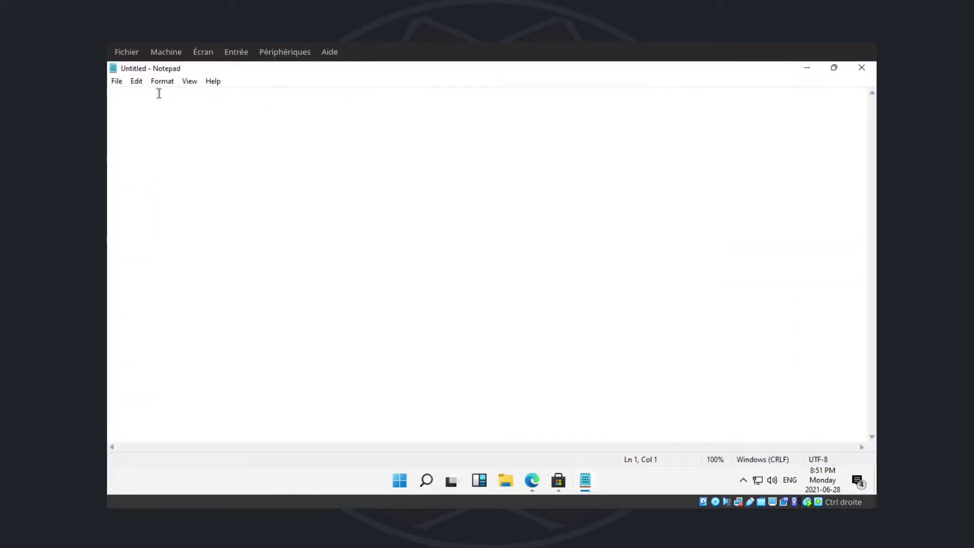
Step: Look over Notepad's format, edit, file, view and help commands without running any of them
{"action": "left_click", "coordinate": [161, 82]}
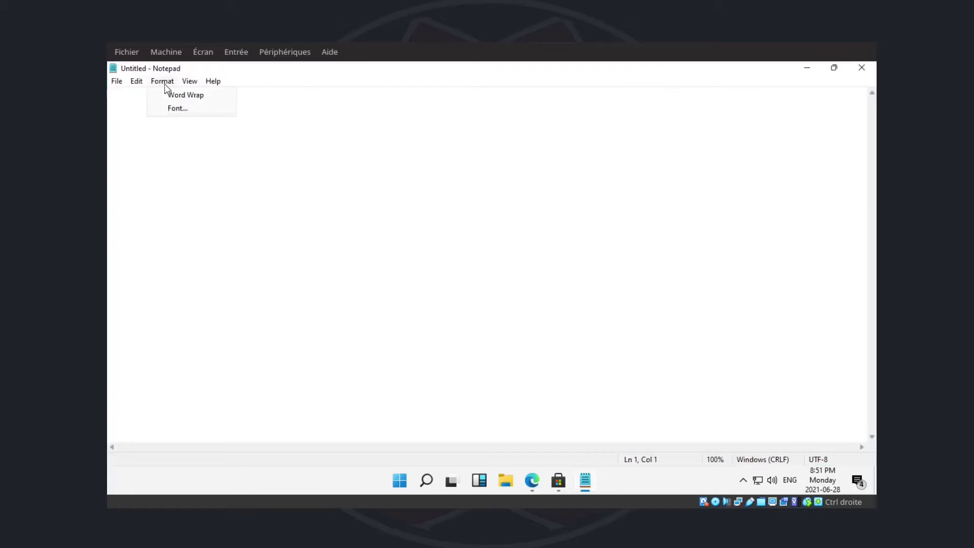
{"action": "mouse_move", "coordinate": [134, 83]}
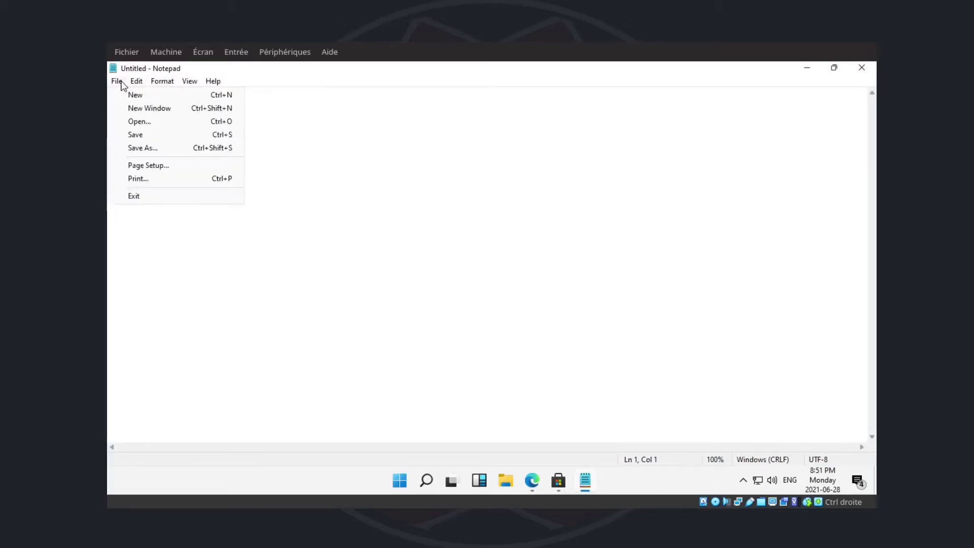
{"action": "mouse_move", "coordinate": [190, 83]}
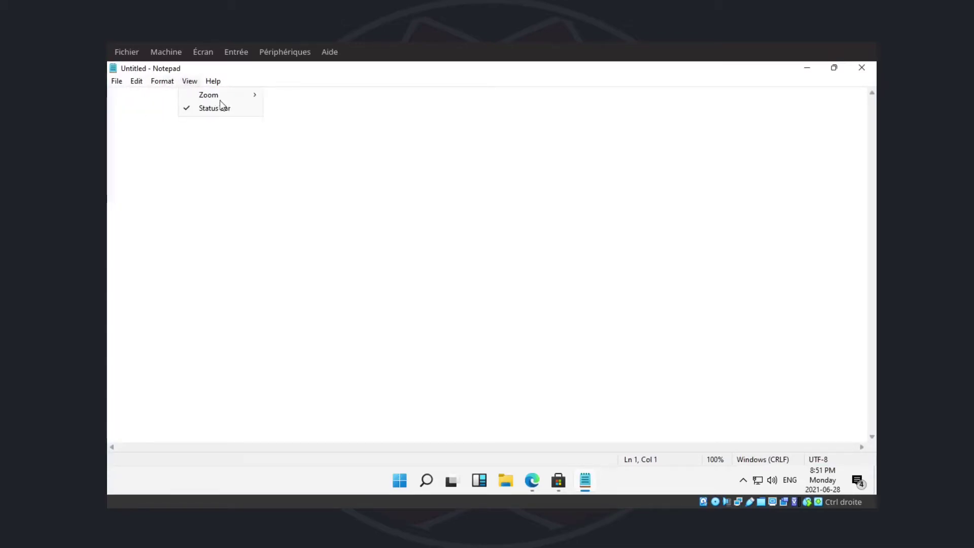
{"action": "mouse_move", "coordinate": [224, 98]}
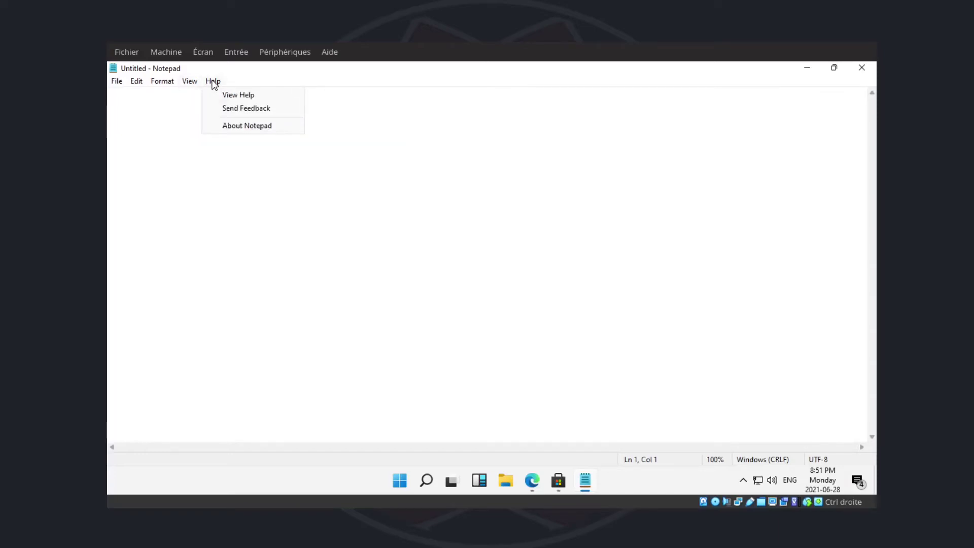
{"action": "left_click", "coordinate": [557, 73]}
Step: View the About Notepad version information, dismiss it and close Notepad
{"action": "left_click", "coordinate": [211, 82]}
{"action": "left_click", "coordinate": [242, 127]}
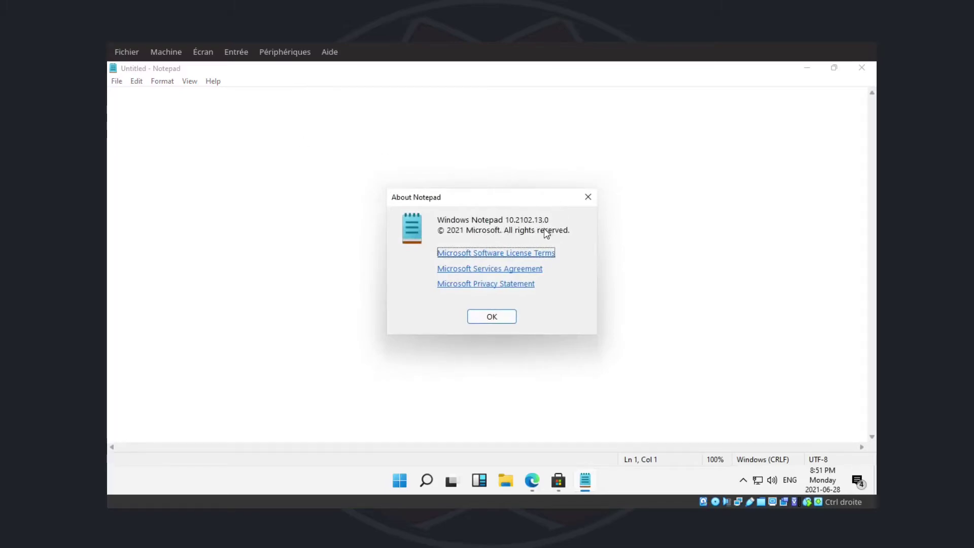
{"action": "left_click", "coordinate": [588, 197]}
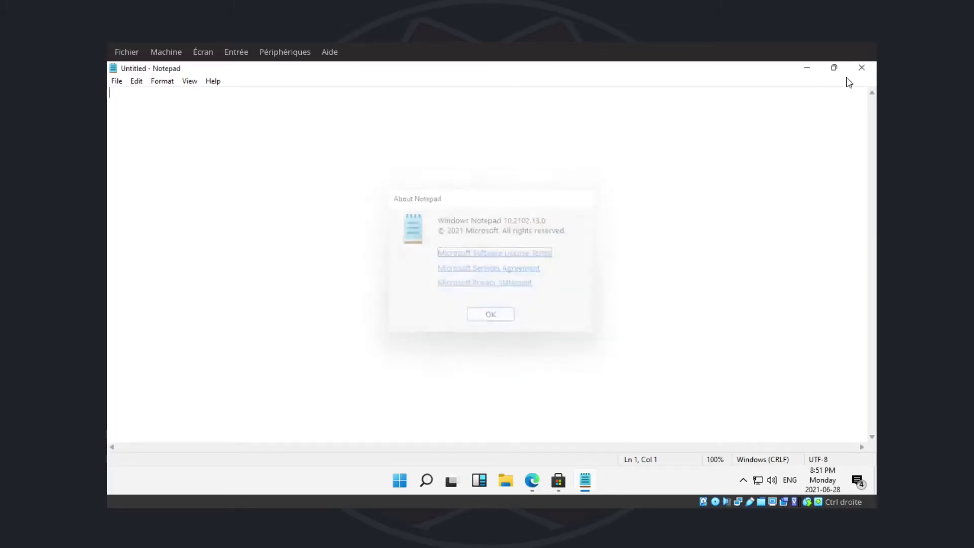
{"action": "left_click", "coordinate": [862, 68]}
Step: Examine the full list of installed apps from Alarms & Clock through Your Phone
{"action": "left_click", "coordinate": [412, 481]}
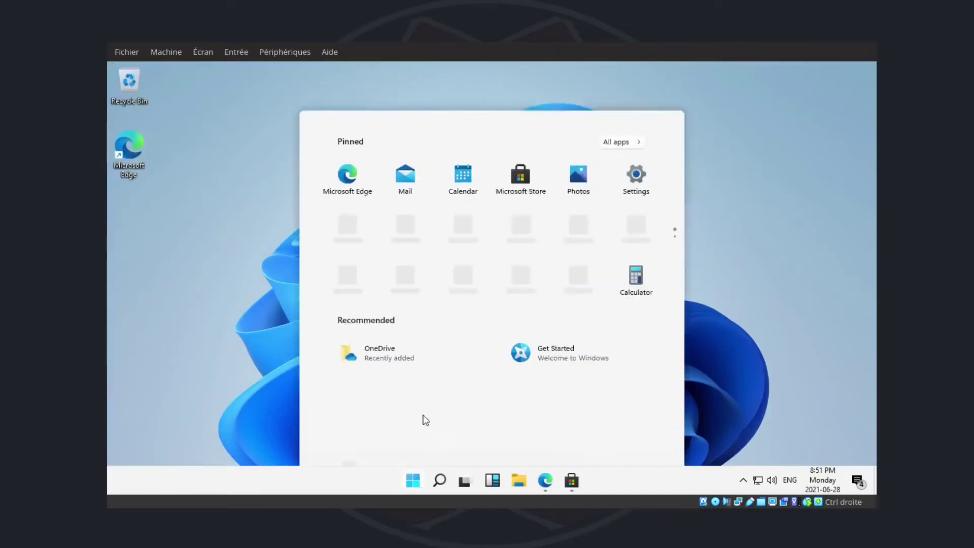
{"action": "left_click", "coordinate": [637, 110]}
{"action": "scroll", "coordinate": [498, 257], "scroll_direction": "down", "scroll_amount": 8}
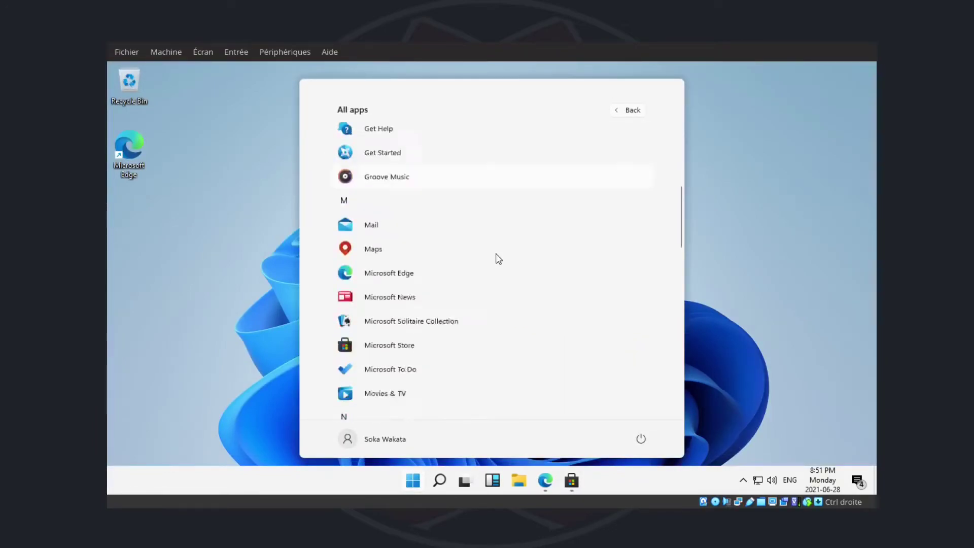
{"action": "scroll", "coordinate": [498, 258], "scroll_direction": "down", "scroll_amount": 3}
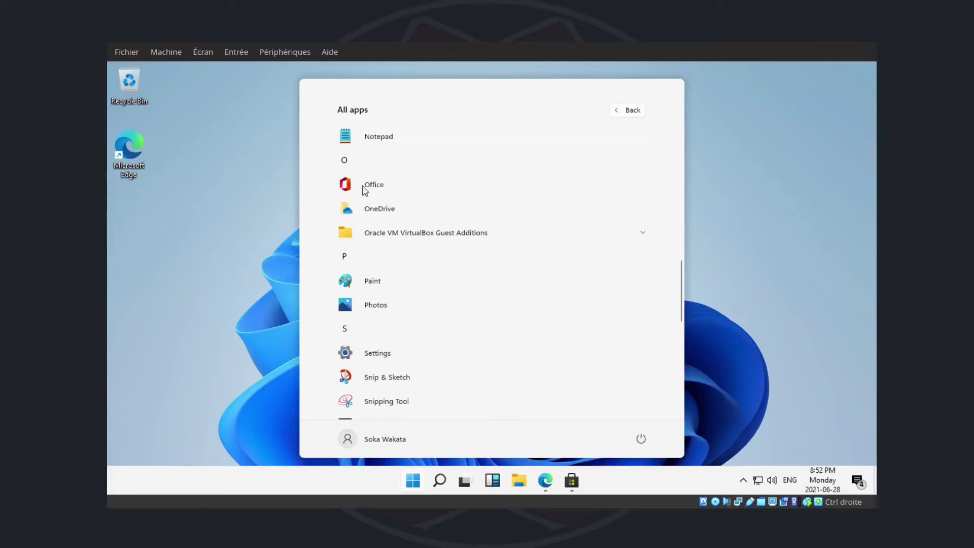
{"action": "scroll", "coordinate": [386, 143], "scroll_direction": "down", "scroll_amount": 6}
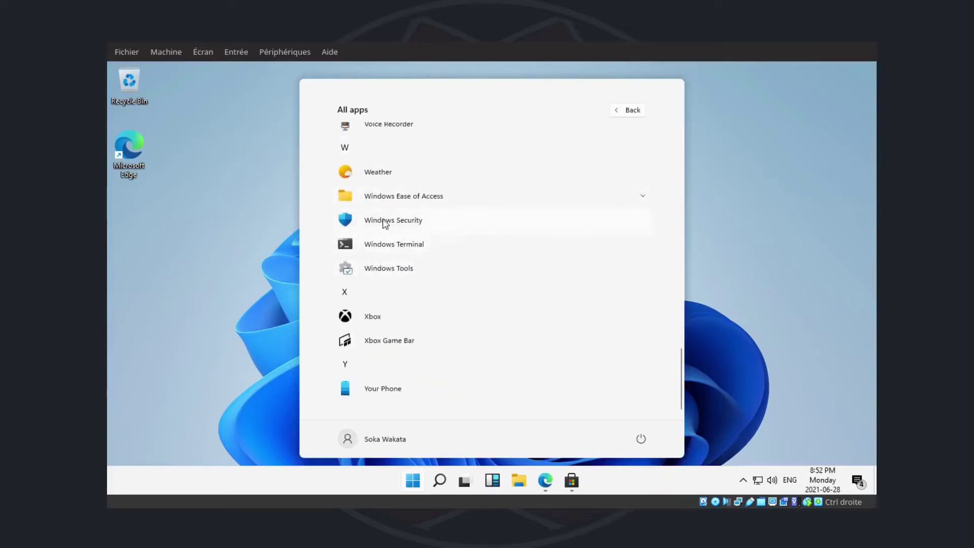
{"action": "scroll", "coordinate": [384, 206], "scroll_direction": "up", "scroll_amount": 1}
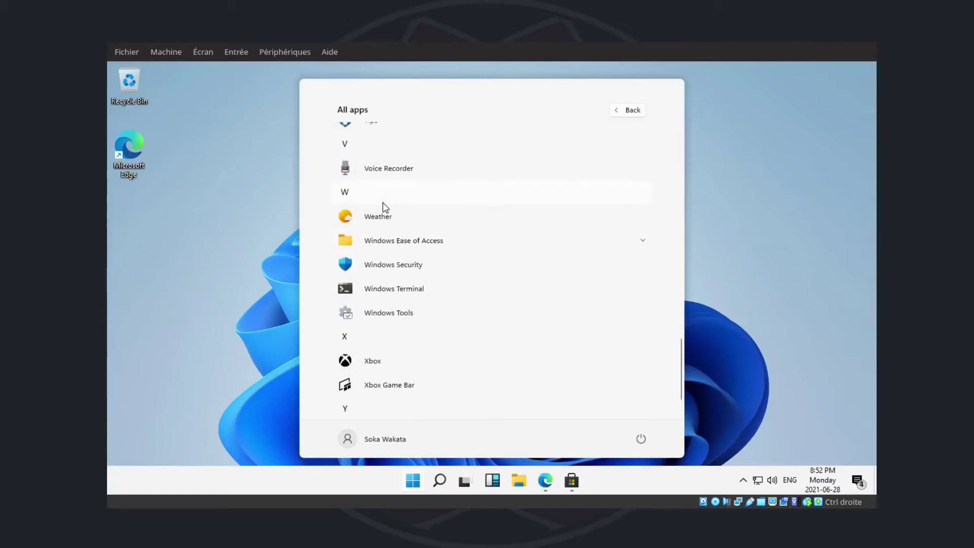
{"action": "scroll", "coordinate": [384, 205], "scroll_direction": "down", "scroll_amount": 1}
{"action": "scroll", "coordinate": [394, 322], "scroll_direction": "up", "scroll_amount": 5}
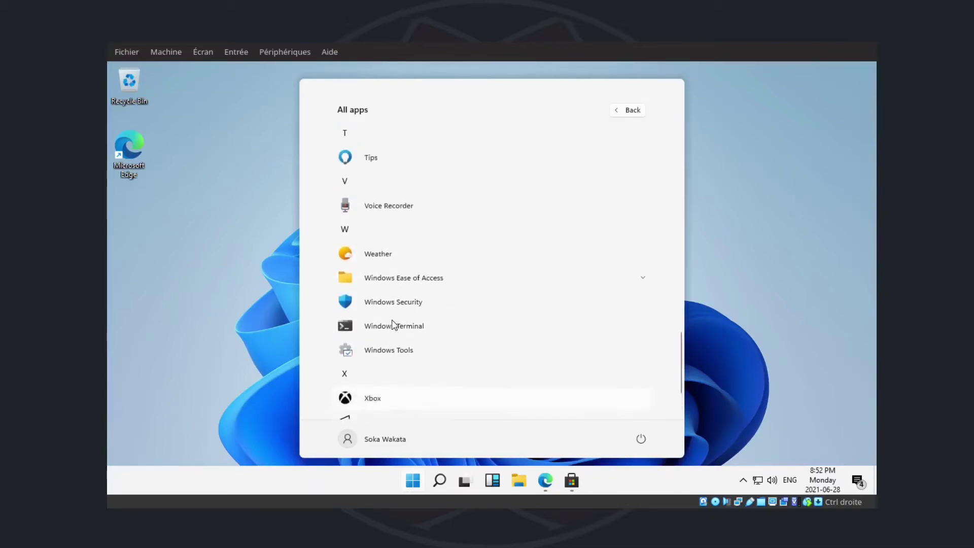
{"action": "scroll", "coordinate": [387, 300], "scroll_direction": "up", "scroll_amount": 10}
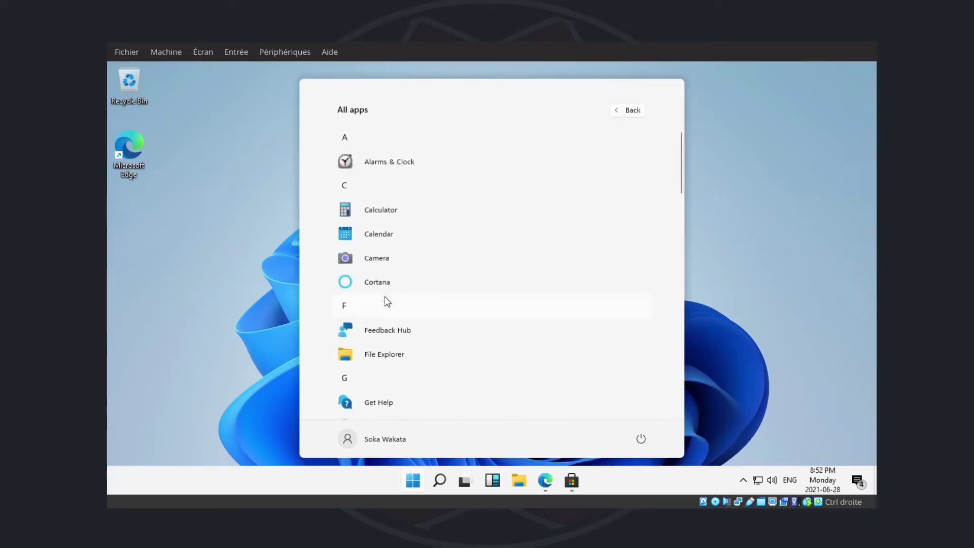
{"action": "scroll", "coordinate": [387, 301], "scroll_direction": "down", "scroll_amount": 15}
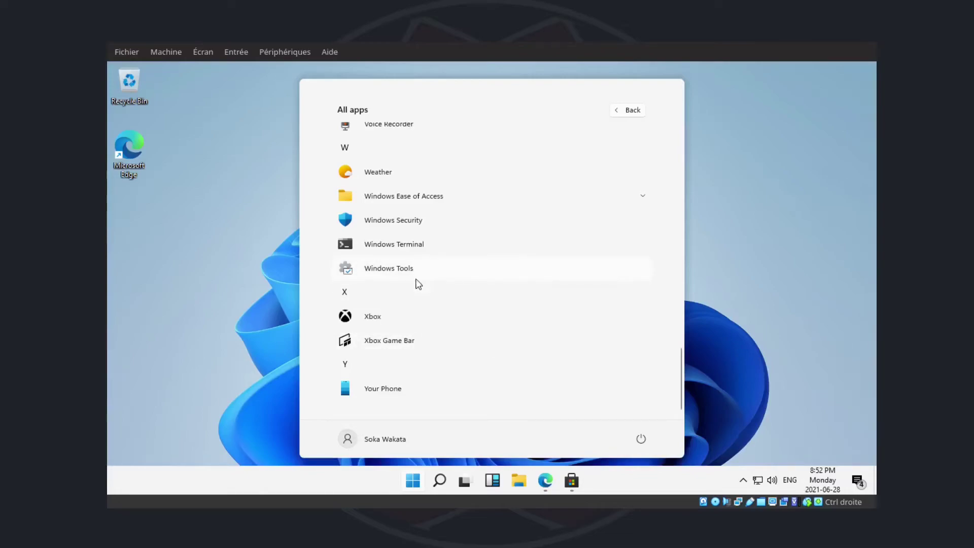
{"action": "scroll", "coordinate": [375, 245], "scroll_direction": "up", "scroll_amount": 5}
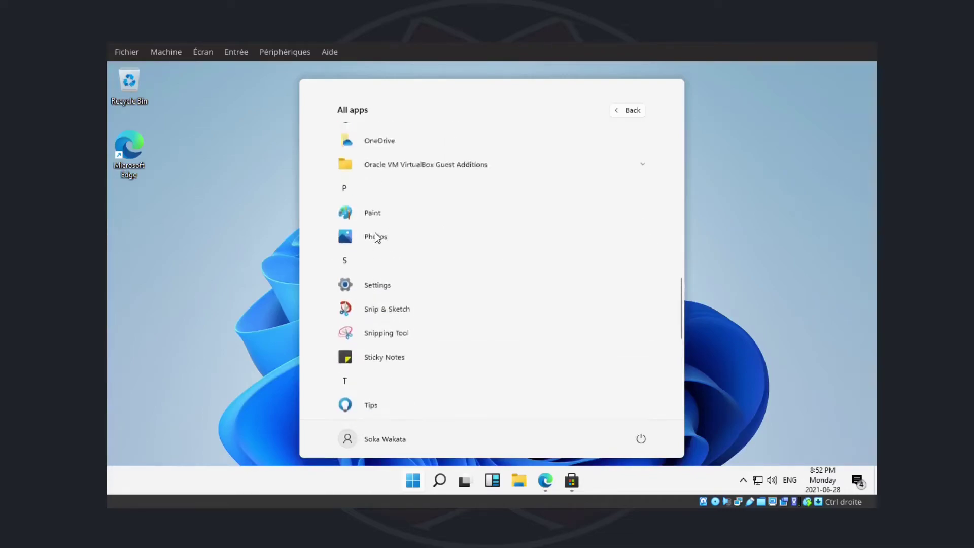
{"action": "scroll", "coordinate": [375, 236], "scroll_direction": "up", "scroll_amount": 8}
{"action": "scroll", "coordinate": [377, 237], "scroll_direction": "down", "scroll_amount": 2}
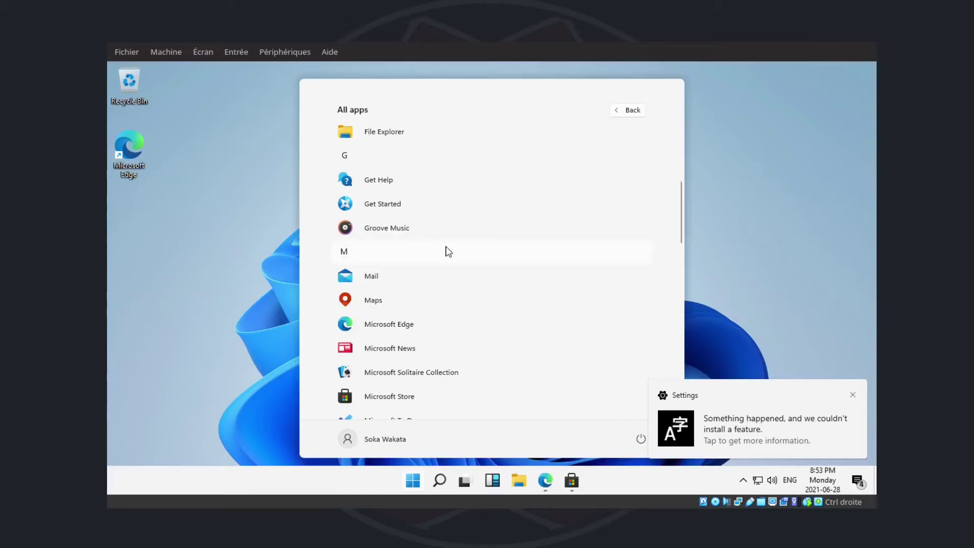
{"action": "scroll", "coordinate": [448, 252], "scroll_direction": "down", "scroll_amount": 3}
{"action": "scroll", "coordinate": [446, 250], "scroll_direction": "up", "scroll_amount": 4}
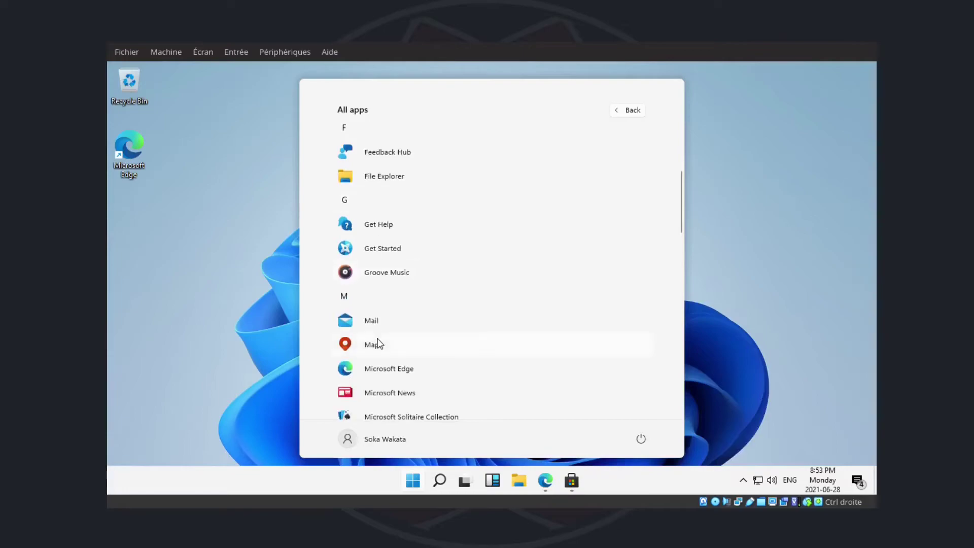
Step: Find Office in the full list of installed apps and open it
{"action": "scroll", "coordinate": [389, 216], "scroll_direction": "down", "scroll_amount": 4}
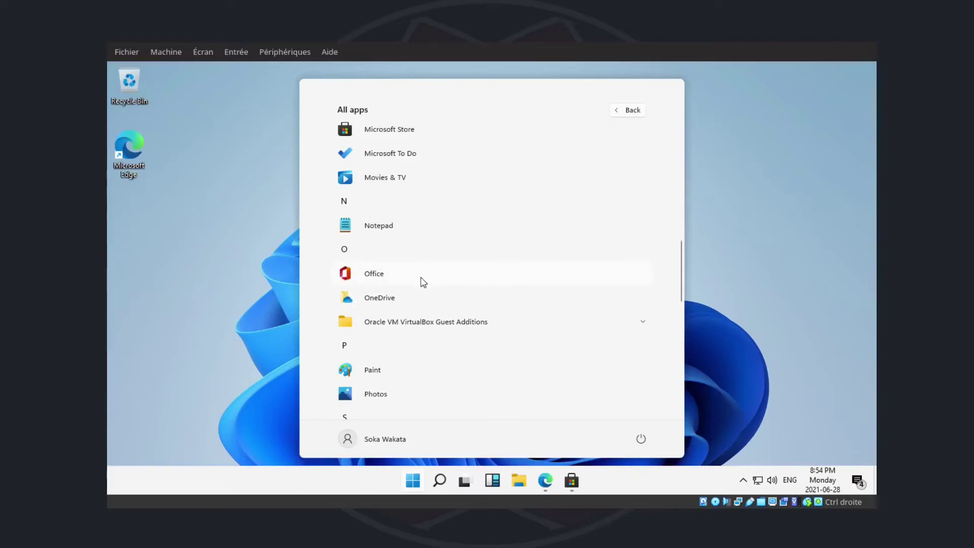
{"action": "scroll", "coordinate": [420, 284], "scroll_direction": "down", "scroll_amount": 4}
{"action": "scroll", "coordinate": [421, 288], "scroll_direction": "up", "scroll_amount": 3}
{"action": "scroll", "coordinate": [421, 288], "scroll_direction": "up", "scroll_amount": 3}
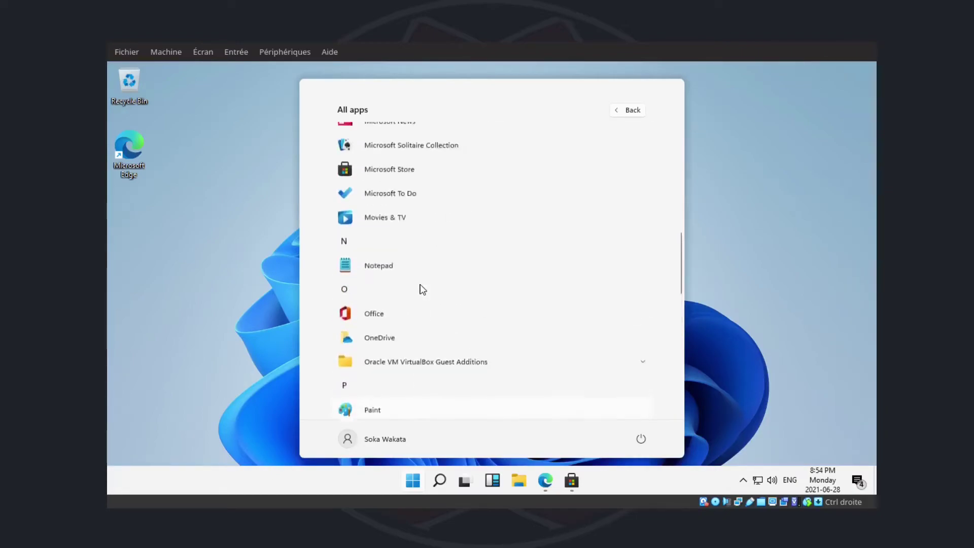
{"action": "left_click", "coordinate": [374, 318]}
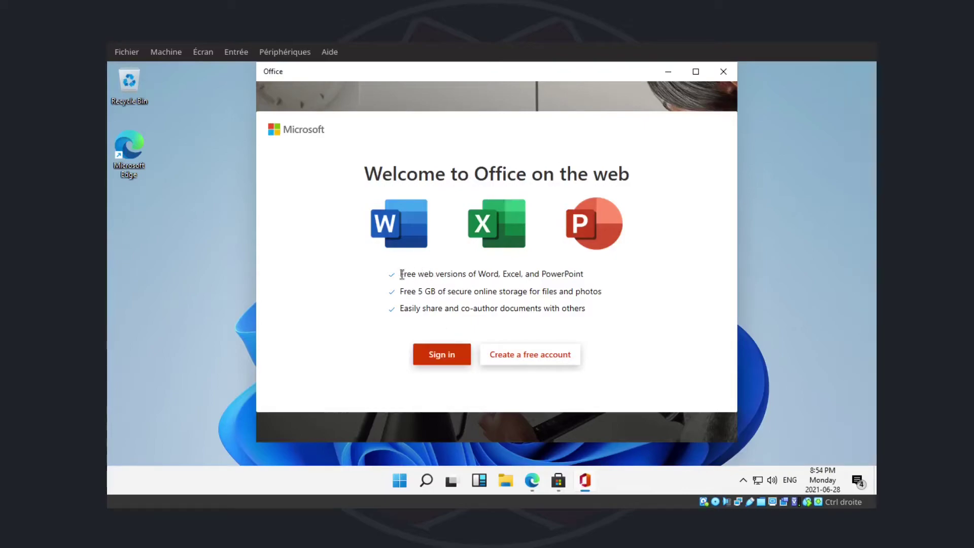
Step: Highlight the three free features listed on the Office on the web welcome screen, clear the selection and close Office
{"action": "left_click_drag", "start_coordinate": [402, 274], "coordinate": [617, 311]}
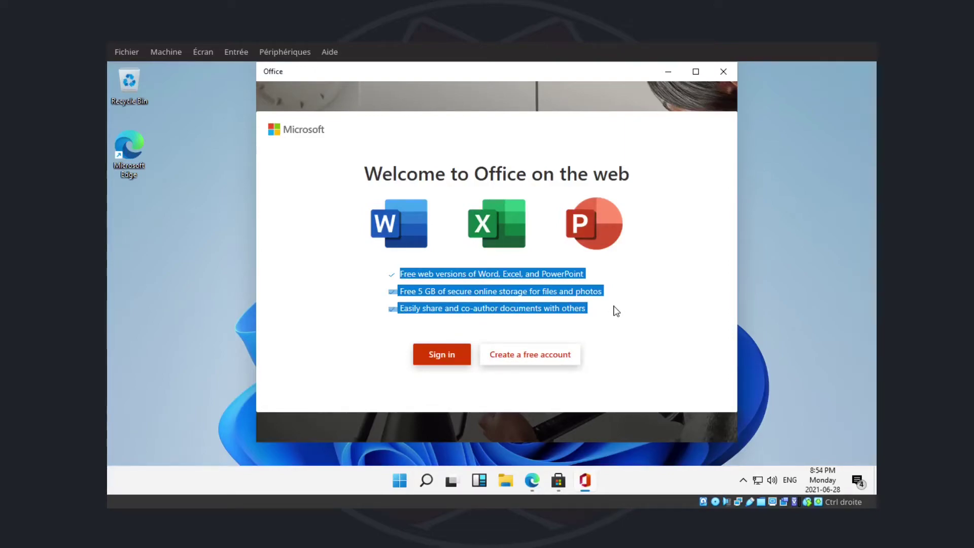
{"action": "left_click", "coordinate": [616, 311]}
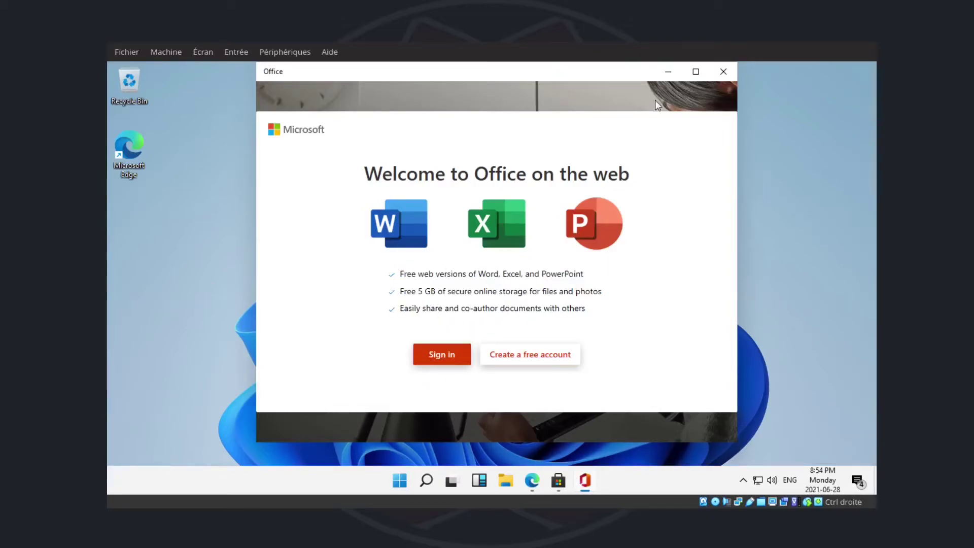
{"action": "left_click", "coordinate": [723, 71]}
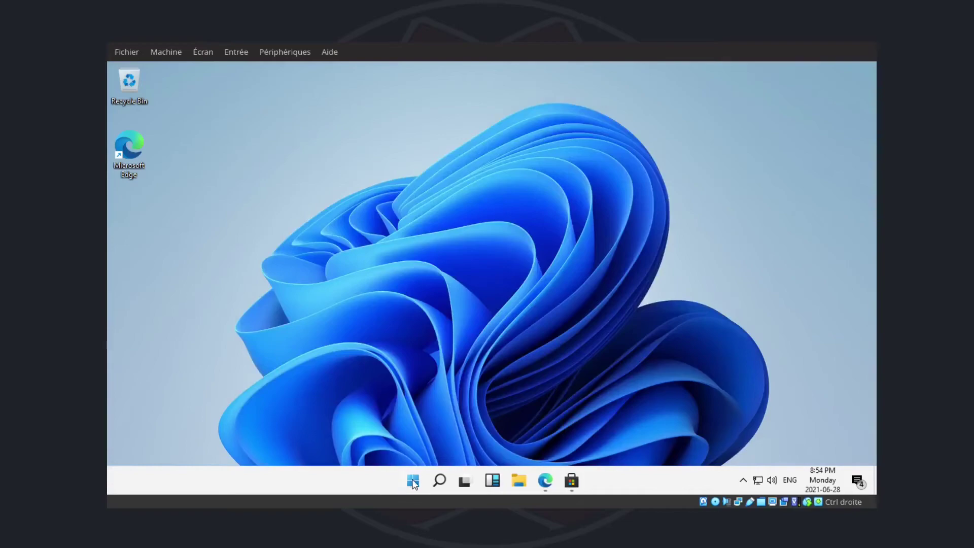
Step: Find Paint in the full list of installed apps, open it and maximize its window
{"action": "left_click", "coordinate": [413, 482]}
{"action": "left_click", "coordinate": [641, 115]}
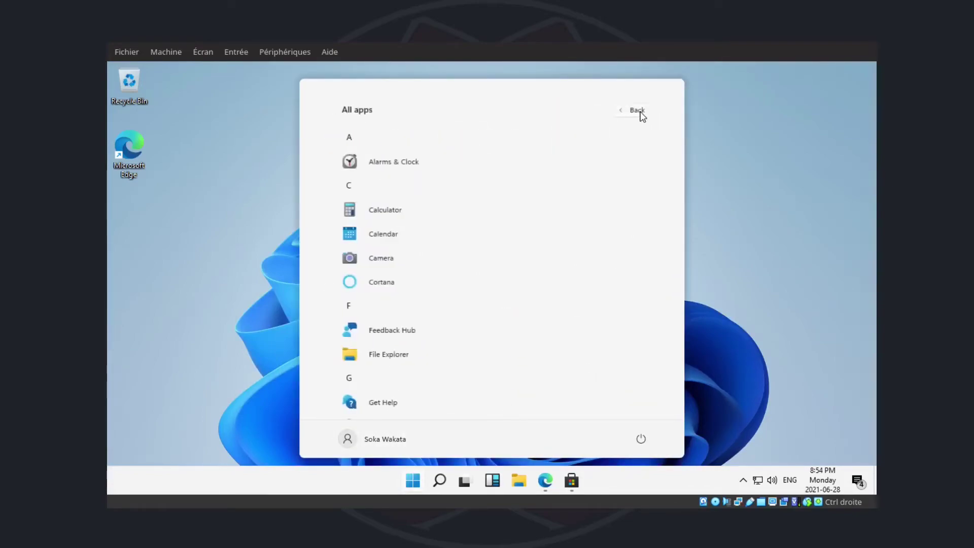
{"action": "scroll", "coordinate": [458, 237], "scroll_direction": "down", "scroll_amount": 10}
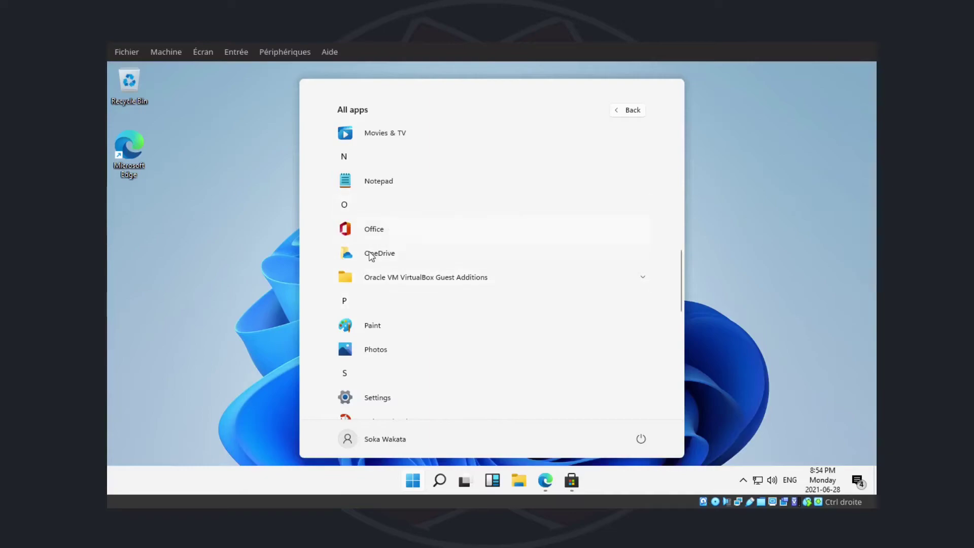
{"action": "scroll", "coordinate": [388, 252], "scroll_direction": "down", "scroll_amount": 2}
{"action": "scroll", "coordinate": [388, 252], "scroll_direction": "down", "scroll_amount": 2}
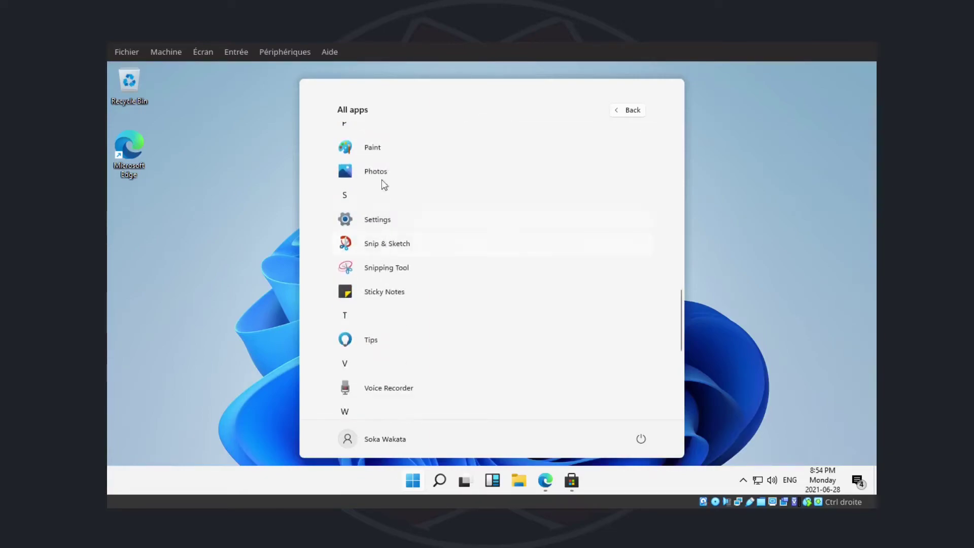
{"action": "left_click", "coordinate": [373, 148]}
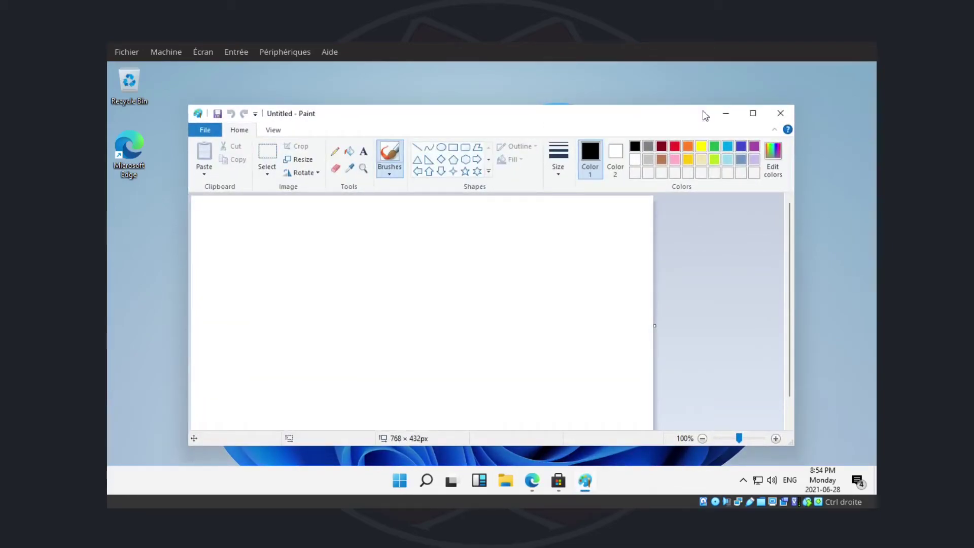
{"action": "left_click", "coordinate": [753, 113]}
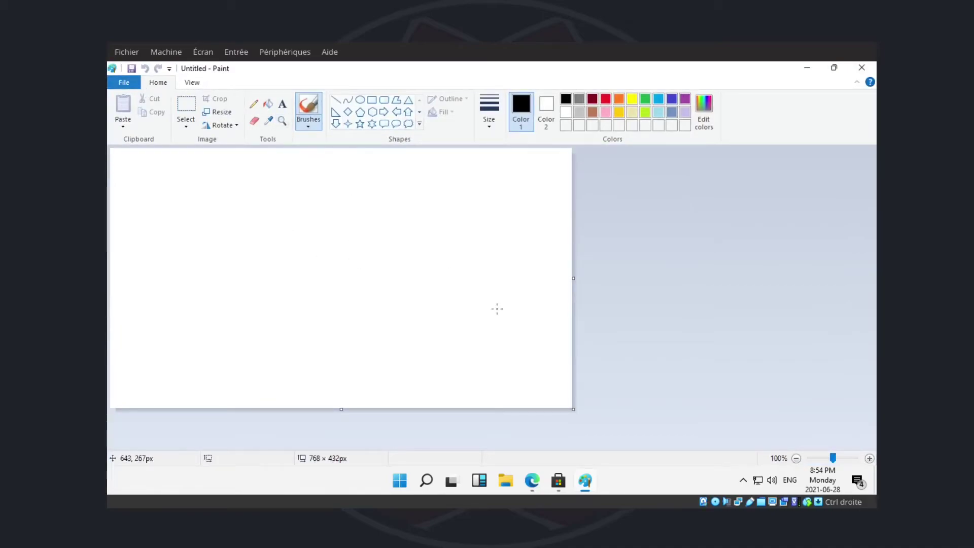
Step: Look through Paint's view options and file commands, and display the About Paint version information
{"action": "left_click", "coordinate": [197, 85]}
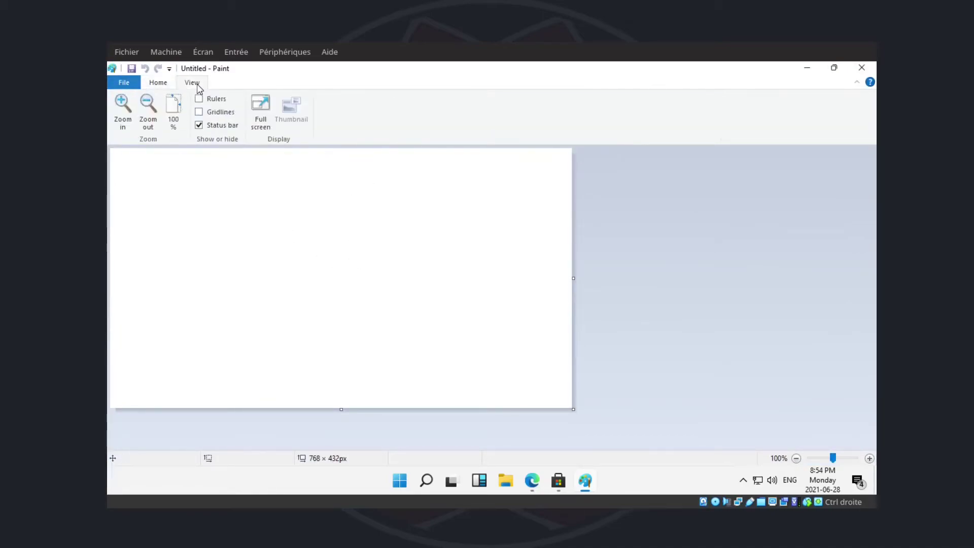
{"action": "left_click", "coordinate": [160, 82]}
{"action": "left_click", "coordinate": [131, 86]}
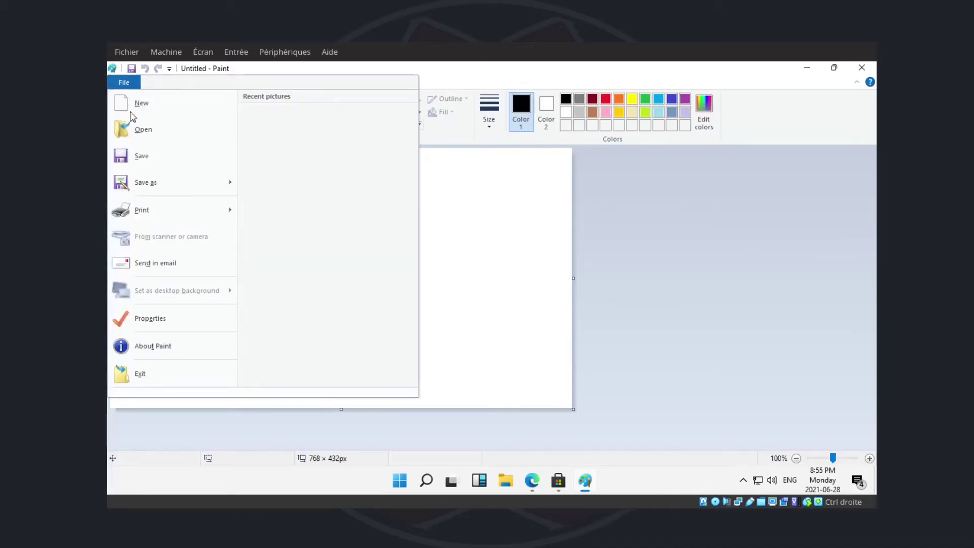
{"action": "left_click", "coordinate": [167, 354]}
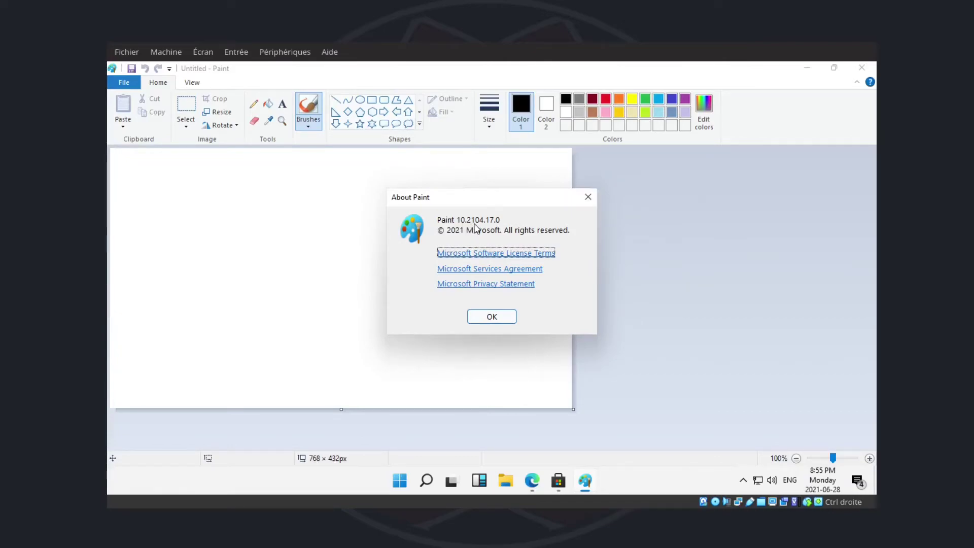
Step: Open Notepad from the full list of installed apps, leaving the About Paint information open
{"action": "left_click", "coordinate": [401, 483]}
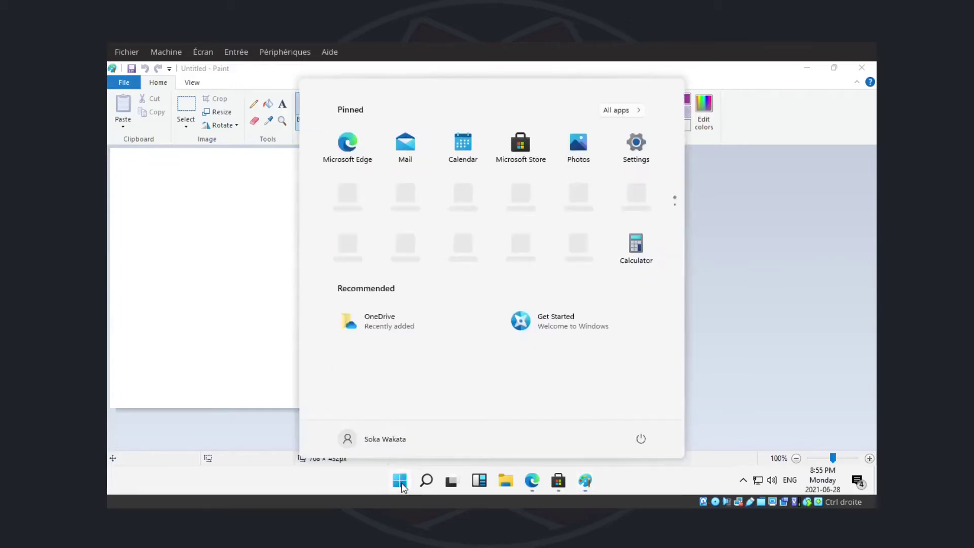
{"action": "left_click", "coordinate": [623, 111]}
{"action": "scroll", "coordinate": [441, 217], "scroll_direction": "down", "scroll_amount": 5}
{"action": "scroll", "coordinate": [442, 217], "scroll_direction": "down", "scroll_amount": 5}
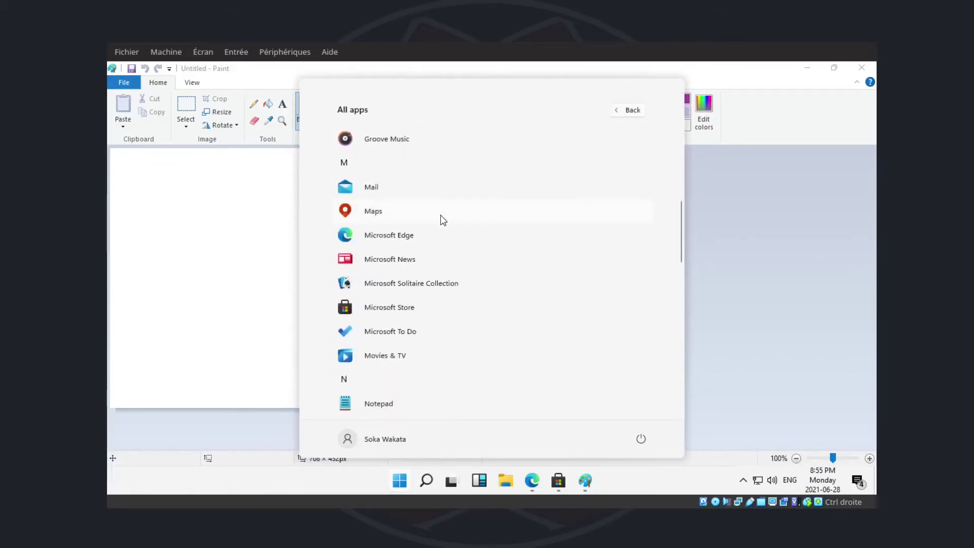
{"action": "left_click", "coordinate": [378, 281]}
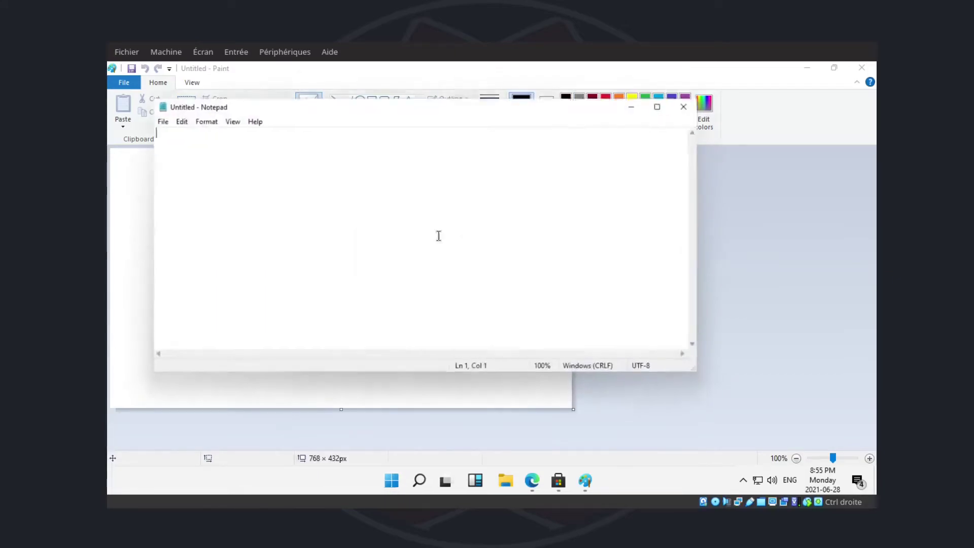
Step: View the About Notepad version information, and close both Notepad and Paint along with their About dialogs
{"action": "left_click", "coordinate": [259, 120]}
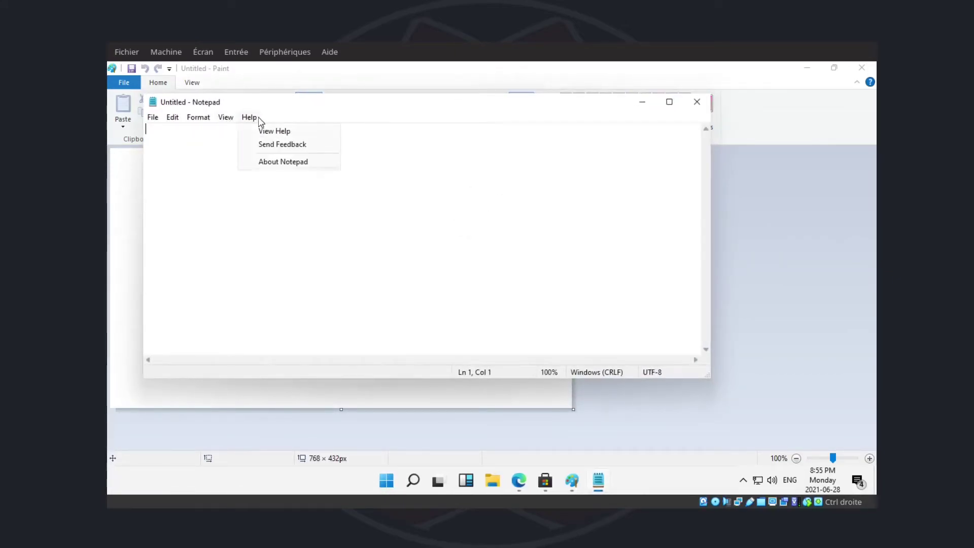
{"action": "left_click", "coordinate": [276, 162]}
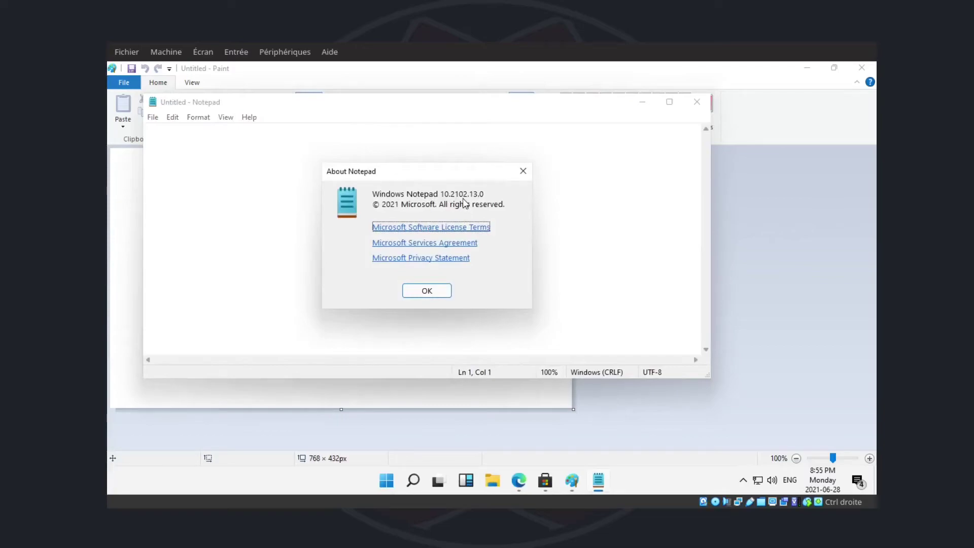
{"action": "left_click", "coordinate": [523, 171]}
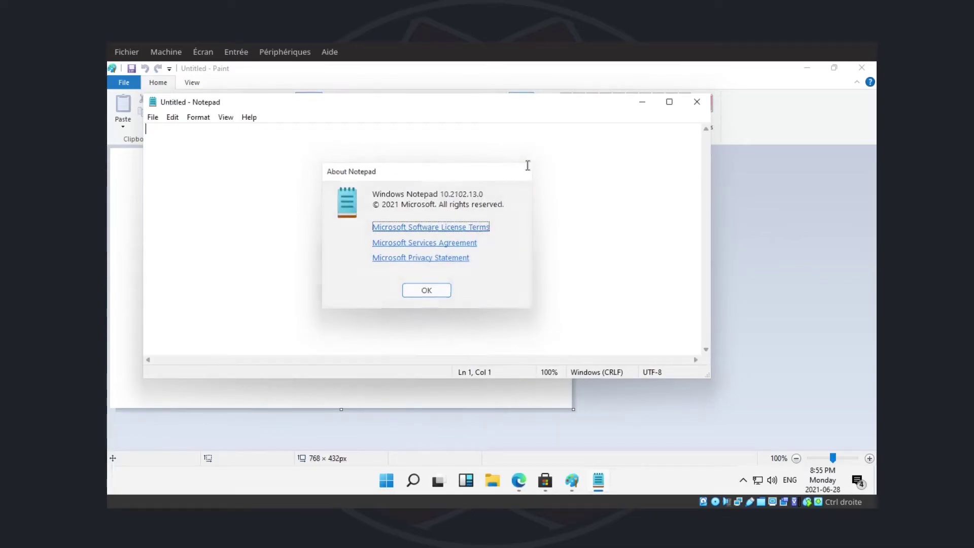
{"action": "left_click", "coordinate": [695, 103]}
{"action": "left_click", "coordinate": [492, 317]}
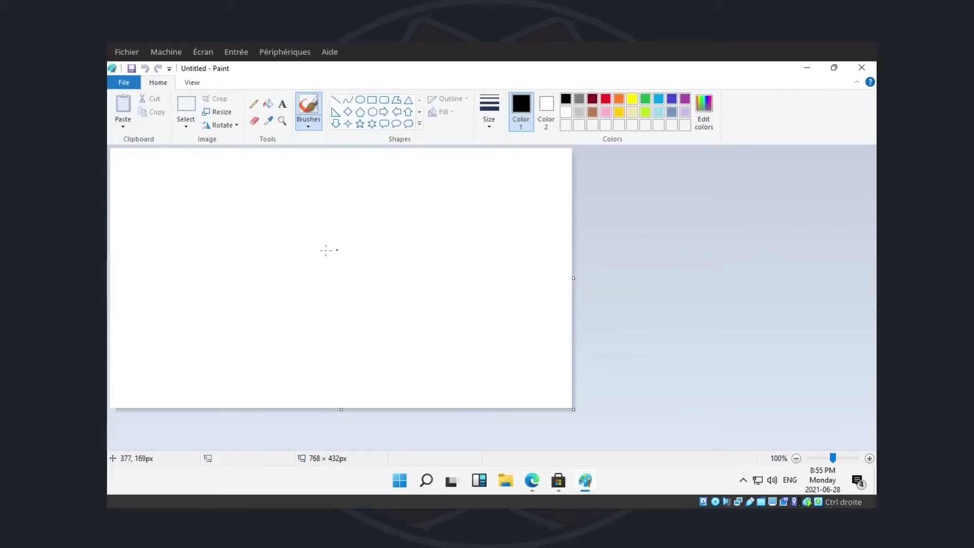
{"action": "left_click", "coordinate": [862, 68]}
Step: Reopen Paint from the full list of installed apps to look over its tools, and close it
{"action": "left_click", "coordinate": [413, 481]}
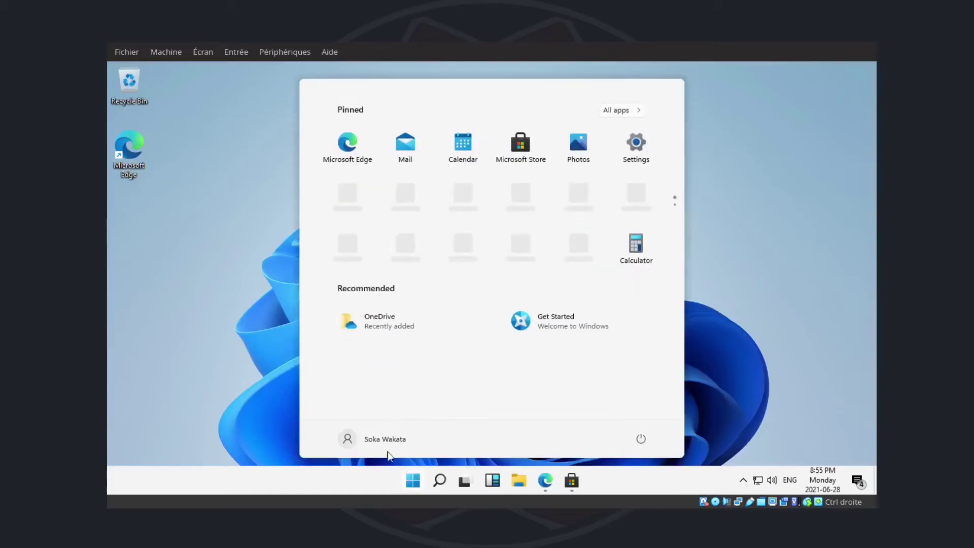
{"action": "left_click", "coordinate": [193, 316]}
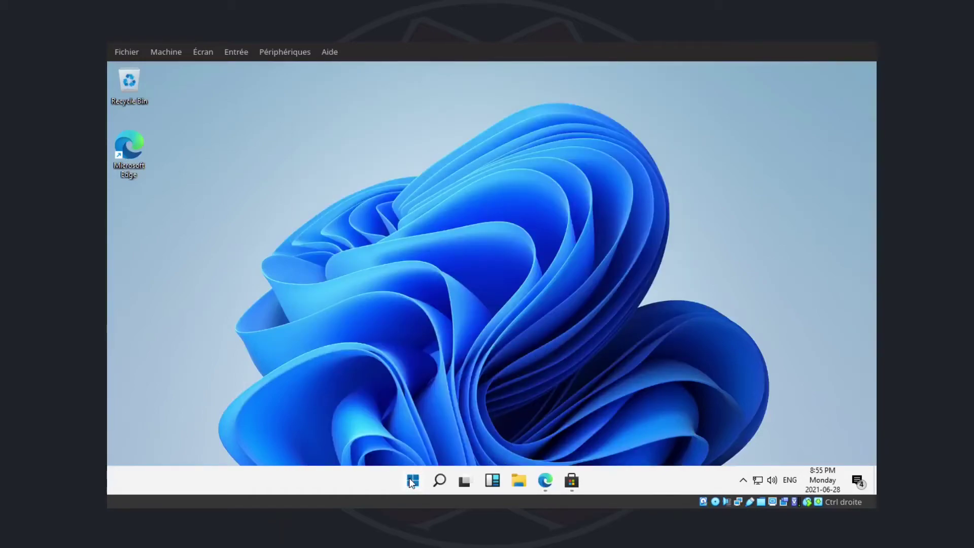
{"action": "left_click", "coordinate": [412, 482]}
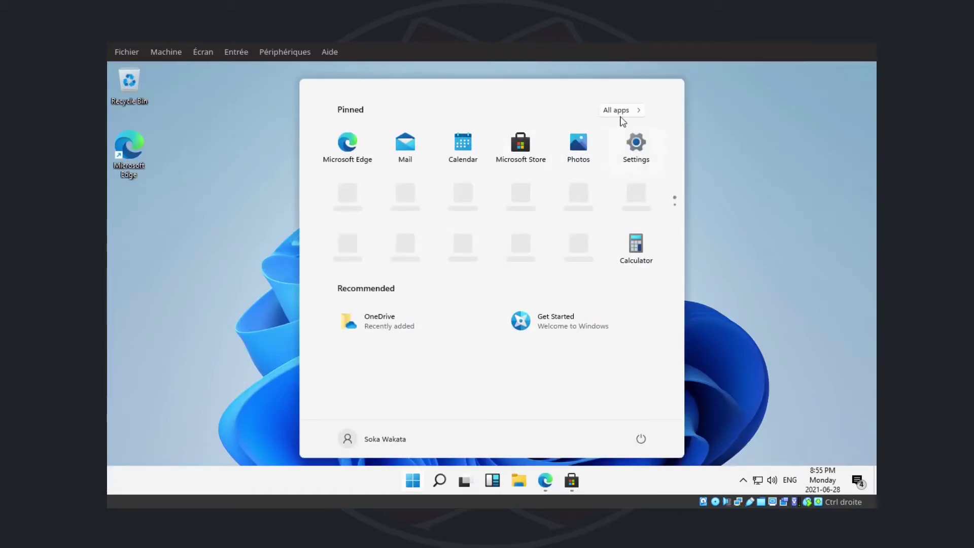
{"action": "left_click", "coordinate": [622, 112]}
{"action": "scroll", "coordinate": [547, 205], "scroll_direction": "down", "scroll_amount": 8}
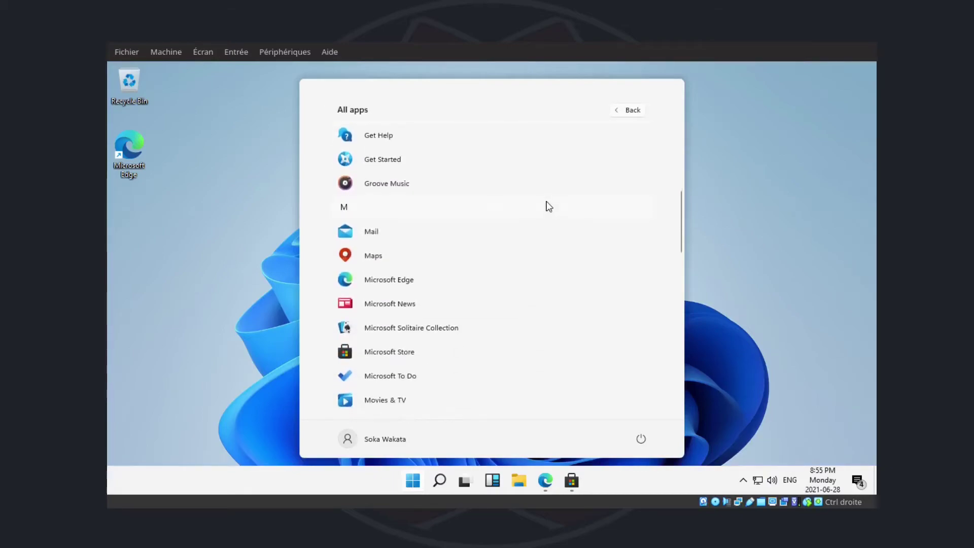
{"action": "scroll", "coordinate": [507, 213], "scroll_direction": "down", "scroll_amount": 2}
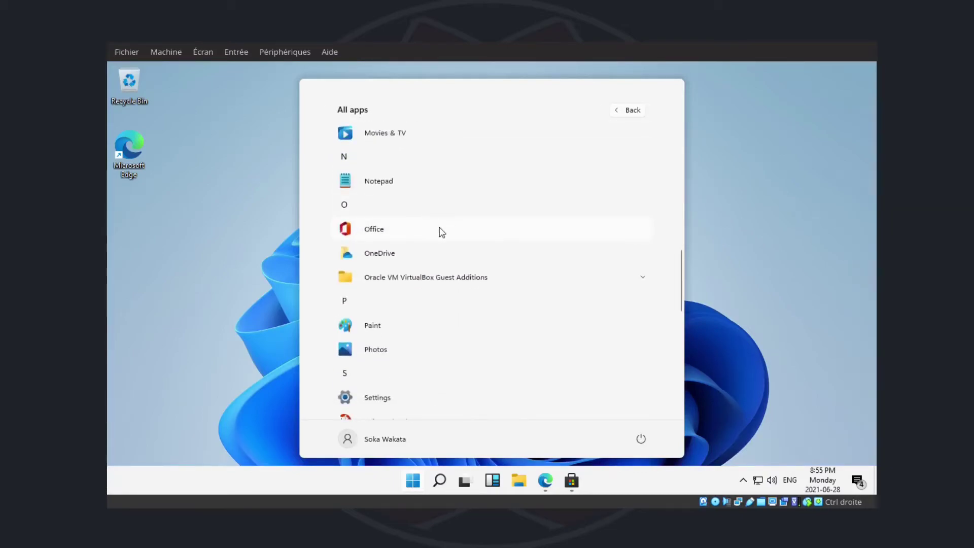
{"action": "scroll", "coordinate": [432, 233], "scroll_direction": "down", "scroll_amount": 3}
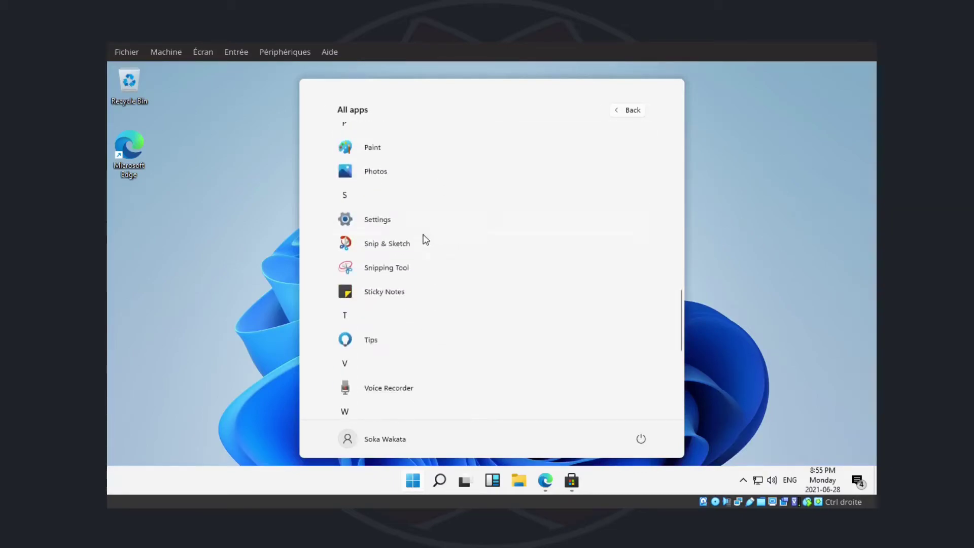
{"action": "left_click", "coordinate": [373, 148]}
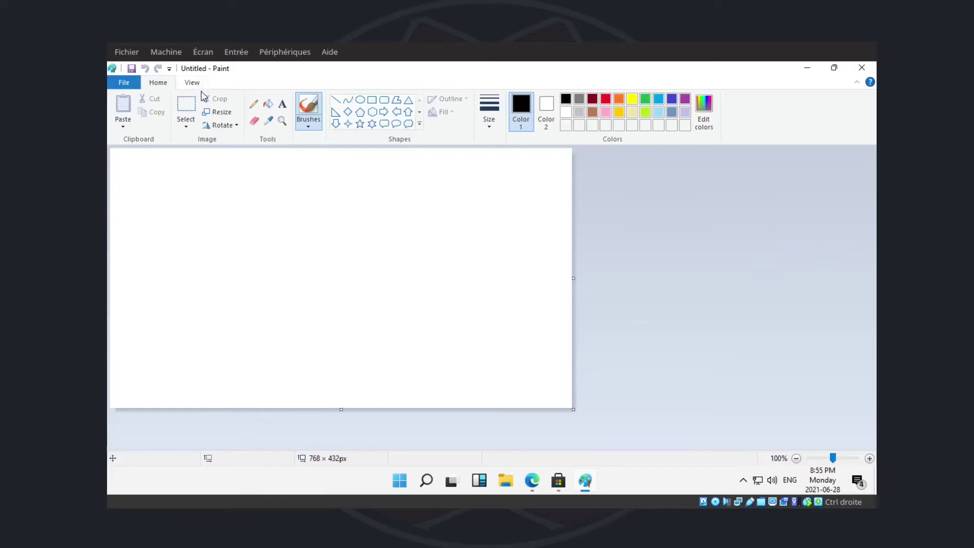
{"action": "left_click", "coordinate": [871, 69]}
Step: Find Snip & Sketch in the full list of installed apps and open it
{"action": "left_click", "coordinate": [413, 481]}
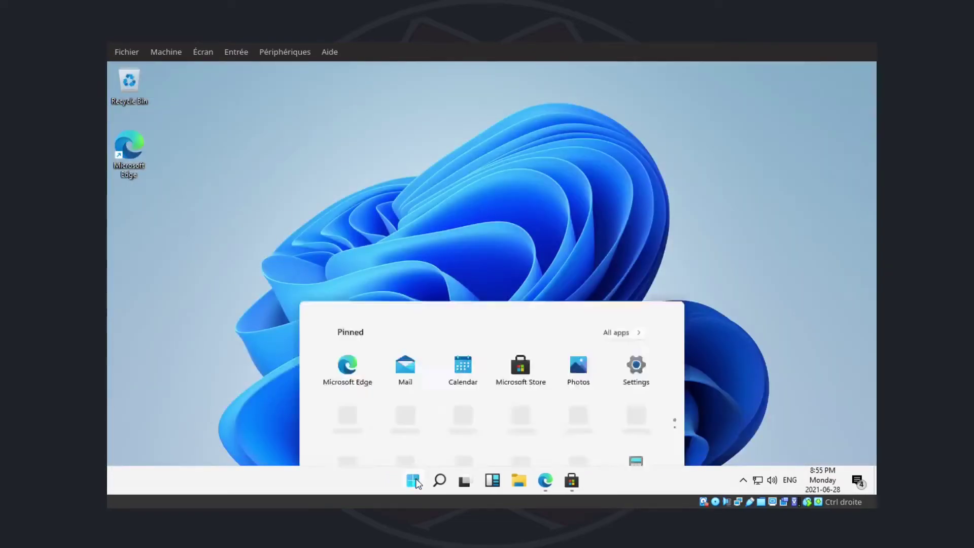
{"action": "left_click", "coordinate": [621, 110]}
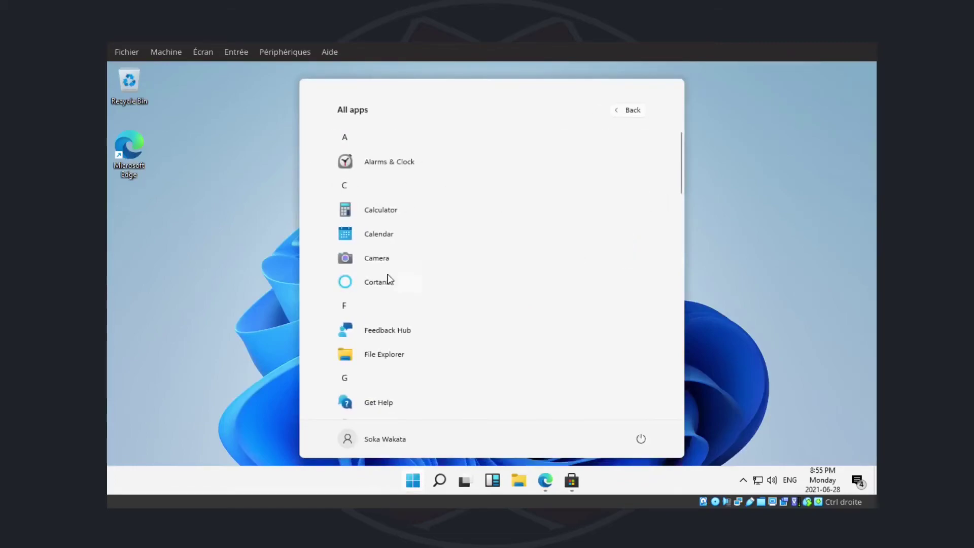
{"action": "scroll", "coordinate": [388, 280], "scroll_direction": "down", "scroll_amount": 10}
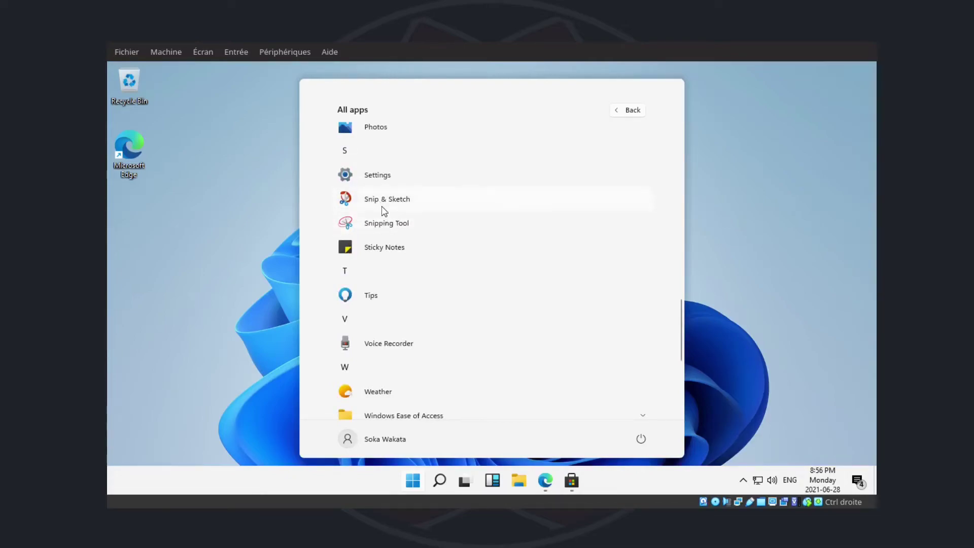
{"action": "left_click", "coordinate": [381, 201]}
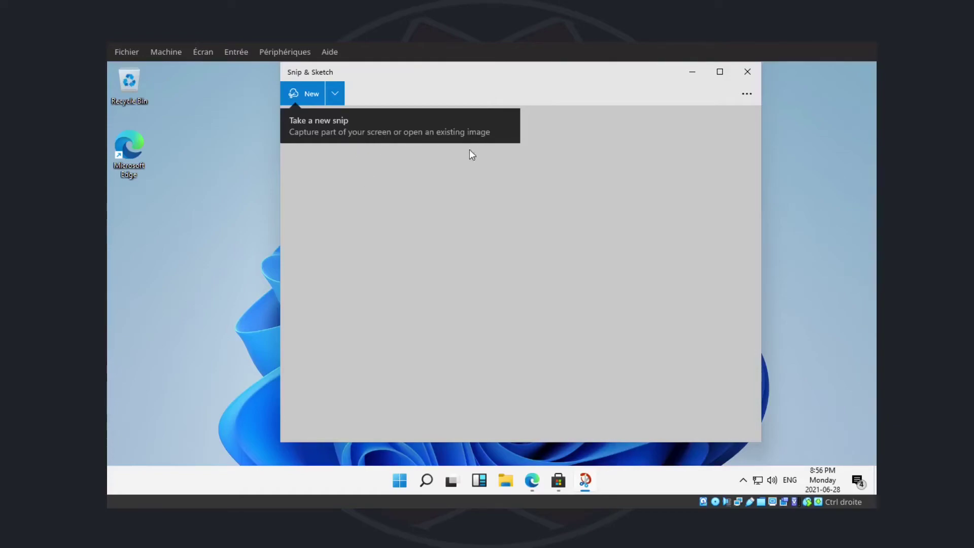
Step: Open Snipping Tool from the full list of installed apps, keeping Snip & Sketch running
{"action": "left_click", "coordinate": [400, 480]}
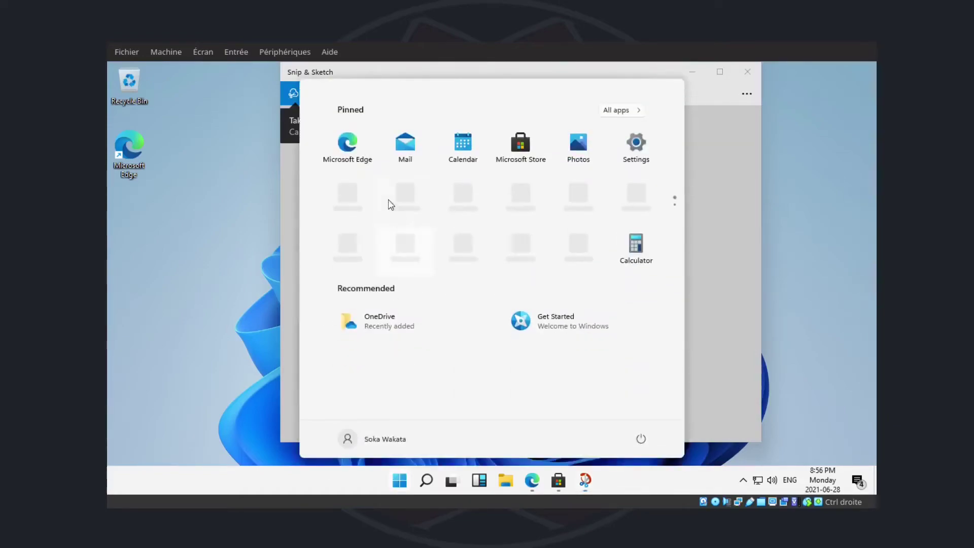
{"action": "left_click", "coordinate": [624, 114]}
{"action": "scroll", "coordinate": [452, 269], "scroll_direction": "down", "scroll_amount": 6}
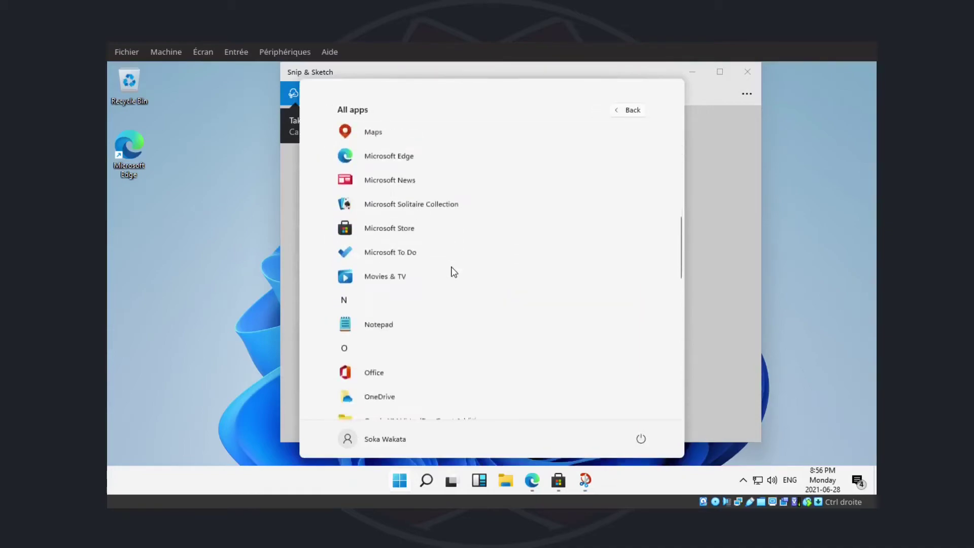
{"action": "scroll", "coordinate": [439, 281], "scroll_direction": "down", "scroll_amount": 3}
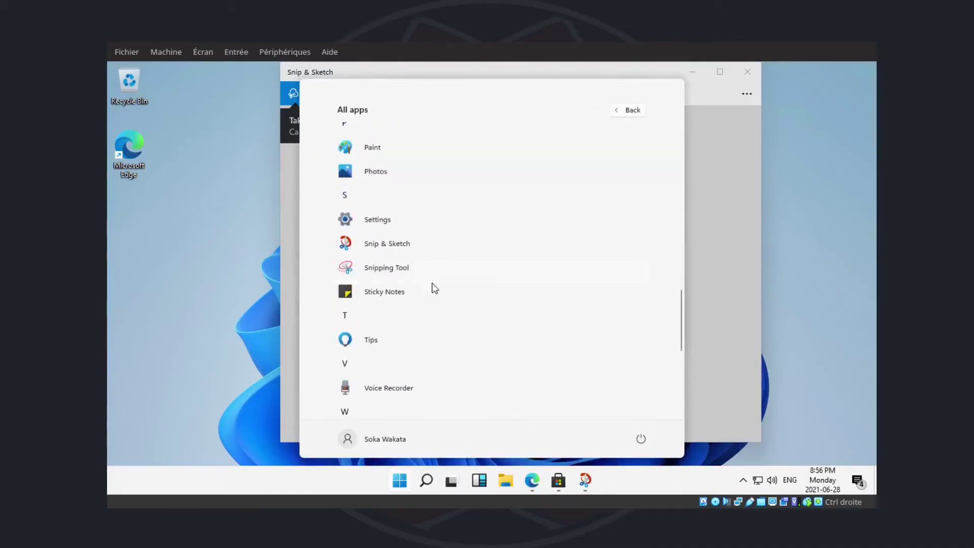
{"action": "left_click", "coordinate": [377, 266]}
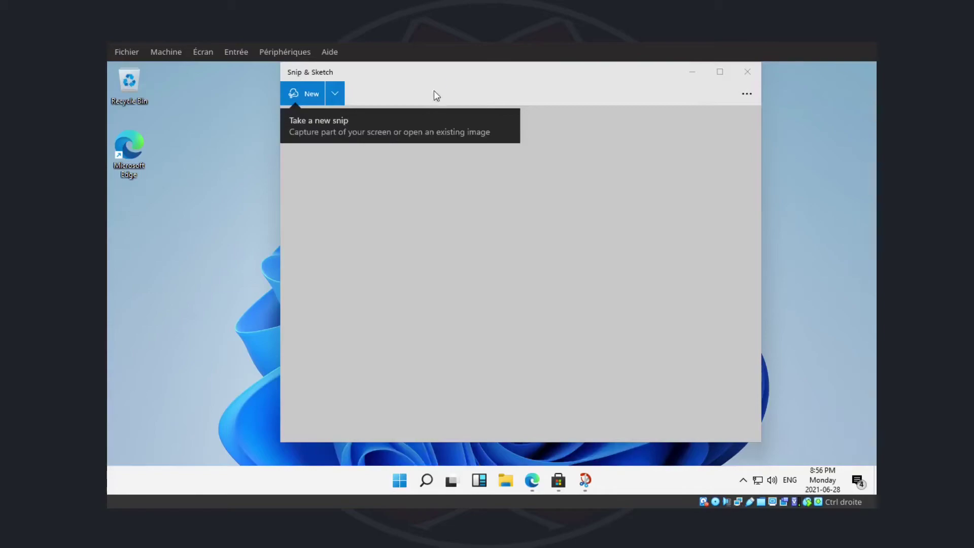
Step: Arrange the Snip & Sketch and Snipping Tool windows side by side to compare them, and close both
{"action": "left_click_drag", "start_coordinate": [438, 67], "coordinate": [295, 80]}
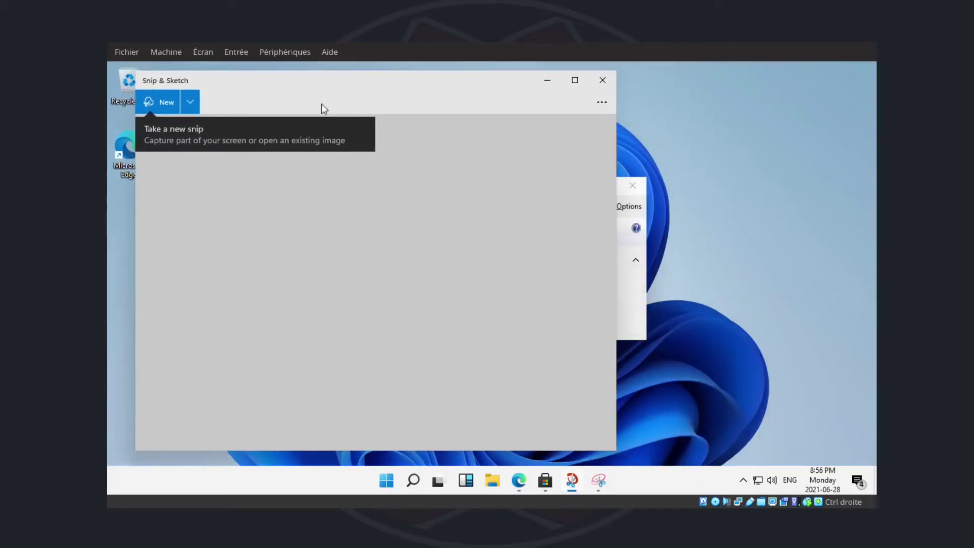
{"action": "left_click", "coordinate": [637, 299]}
{"action": "left_click_drag", "start_coordinate": [525, 189], "coordinate": [722, 136]}
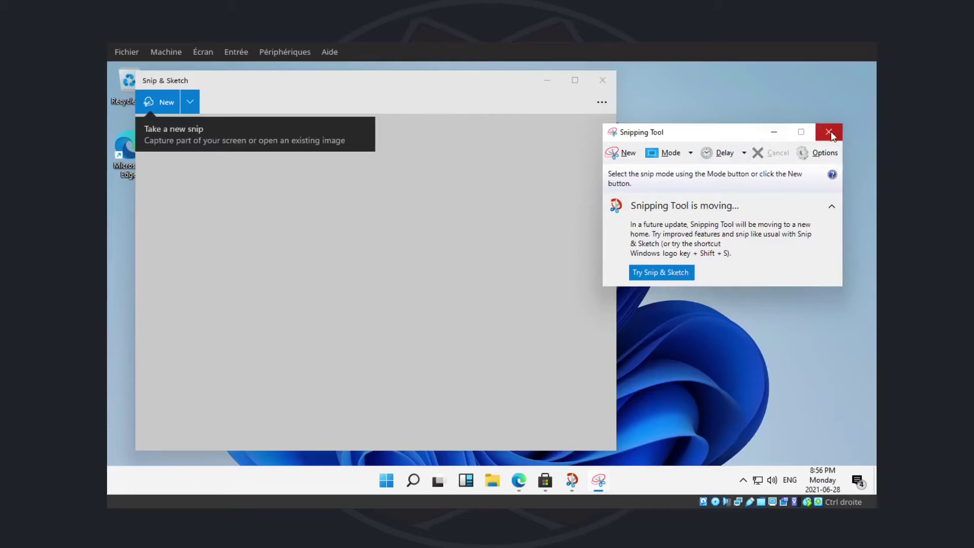
{"action": "left_click_drag", "start_coordinate": [715, 131], "coordinate": [717, 77]}
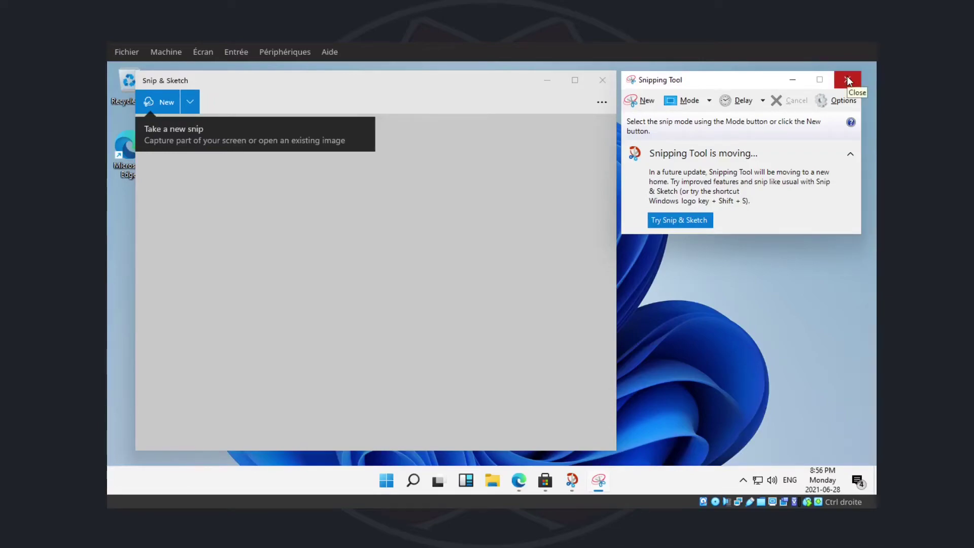
{"action": "left_click_drag", "start_coordinate": [321, 81], "coordinate": [300, 82]}
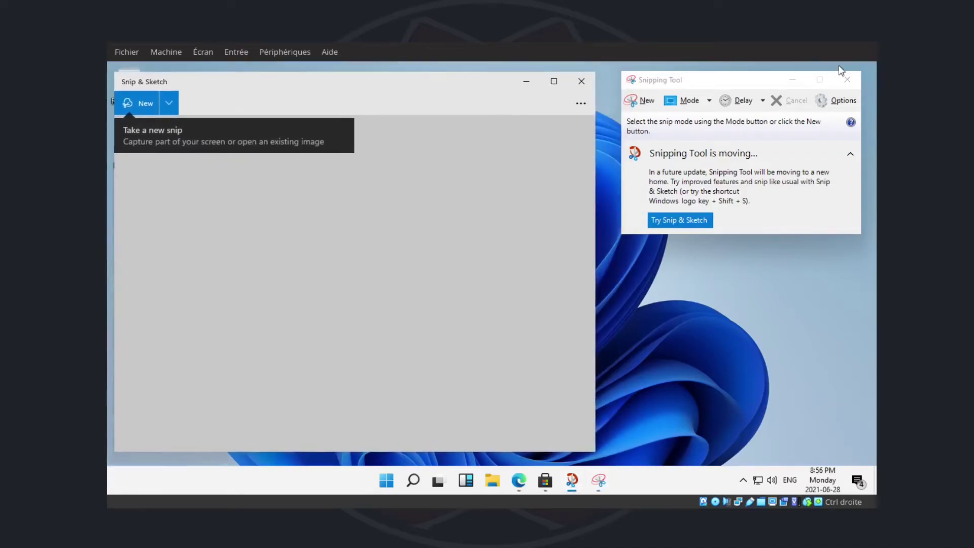
{"action": "left_click", "coordinate": [847, 79]}
{"action": "left_click", "coordinate": [582, 81]}
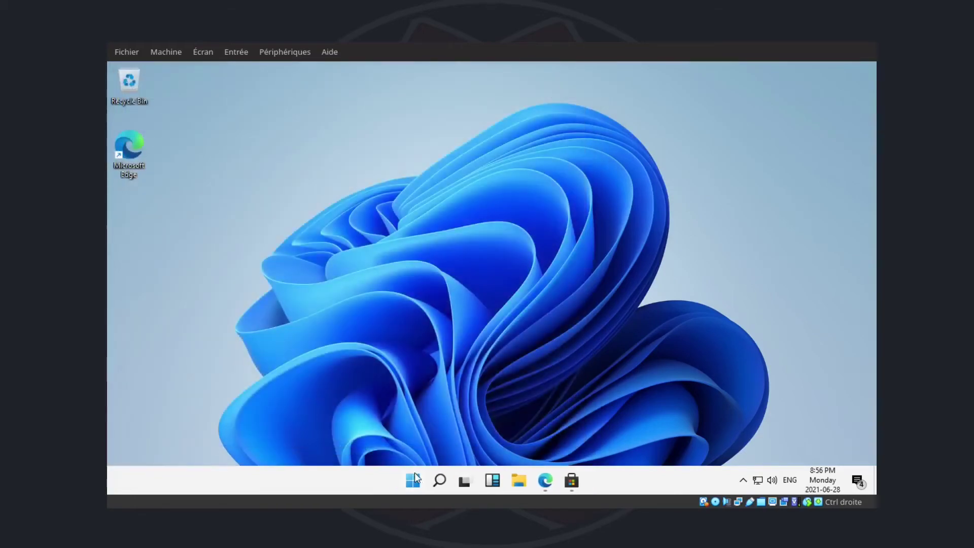
Step: Browse the full list of installed apps down to Windows Ease of Access, expand that folder to view its tools, and collapse it
{"action": "left_click", "coordinate": [415, 477]}
{"action": "left_click", "coordinate": [634, 109]}
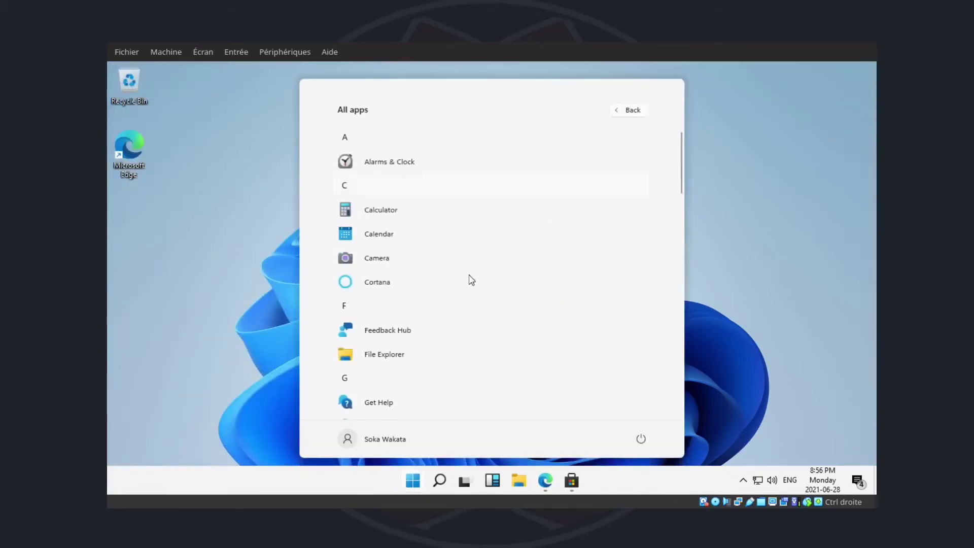
{"action": "scroll", "coordinate": [472, 280], "scroll_direction": "down", "scroll_amount": 10}
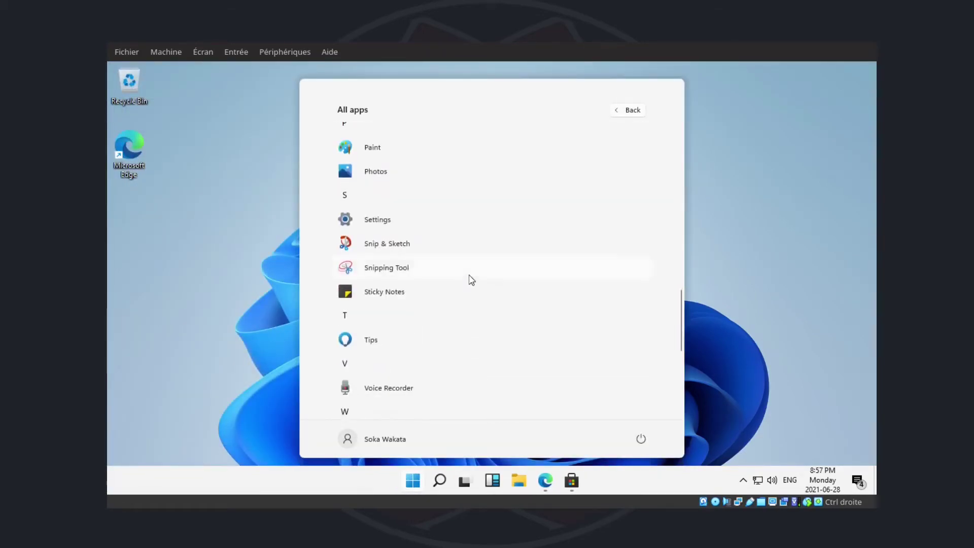
{"action": "scroll", "coordinate": [400, 304], "scroll_direction": "down", "scroll_amount": 2}
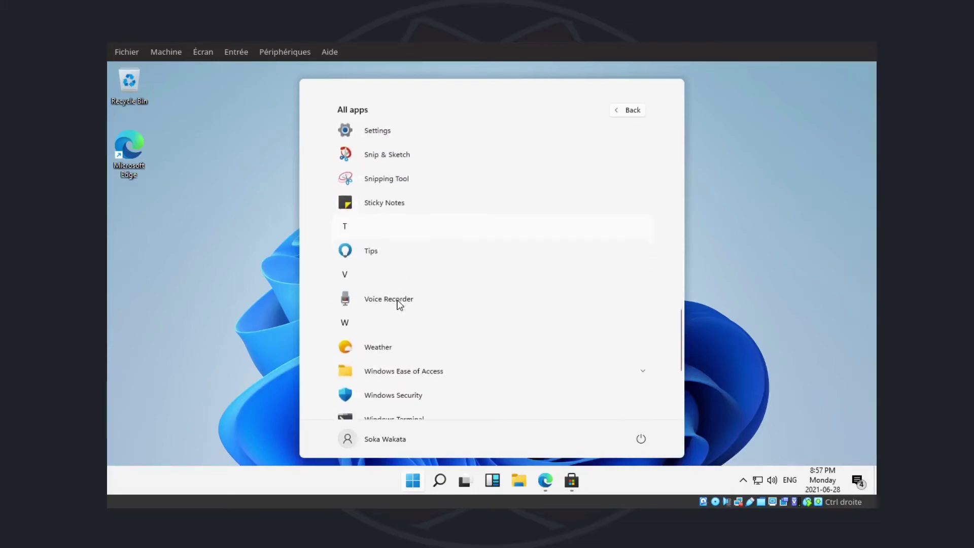
{"action": "scroll", "coordinate": [401, 301], "scroll_direction": "down", "scroll_amount": 3}
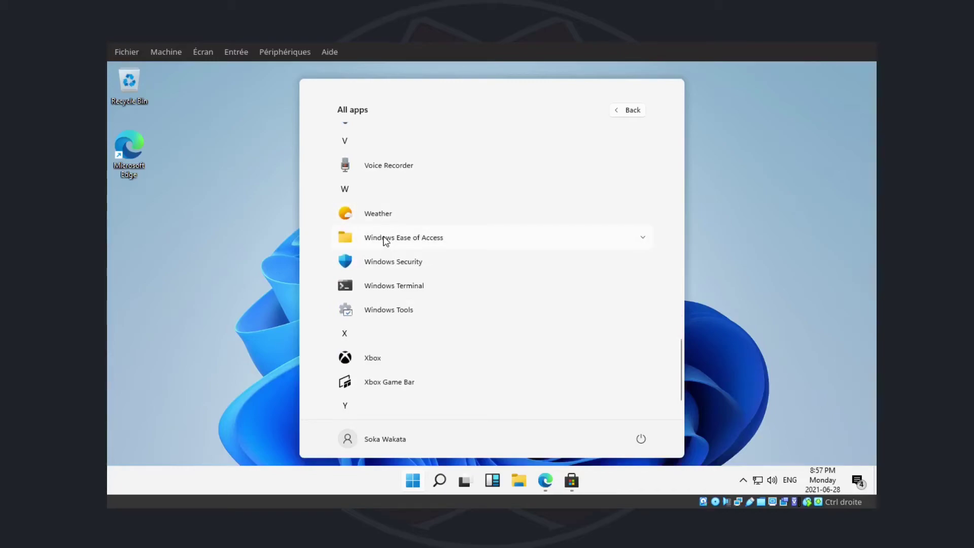
{"action": "left_click", "coordinate": [643, 239]}
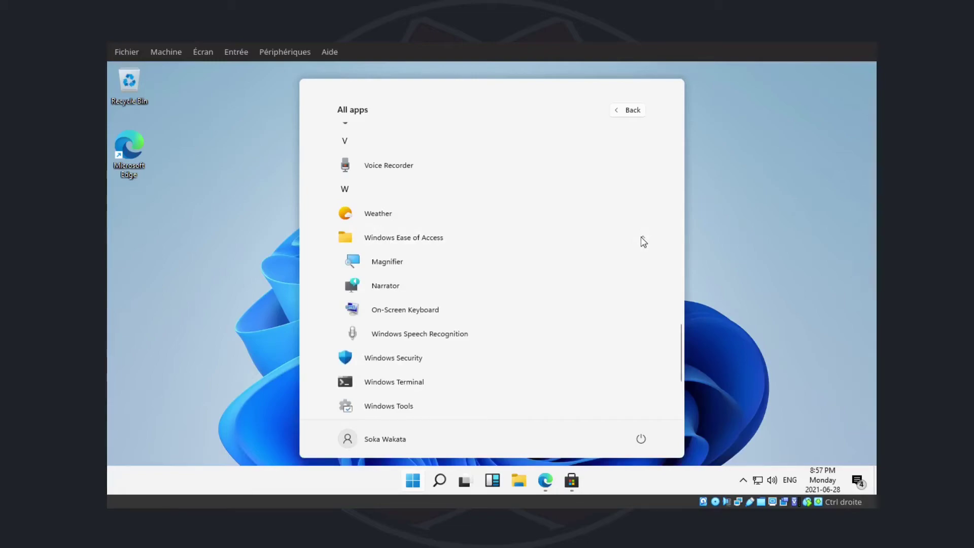
{"action": "left_click", "coordinate": [643, 241]}
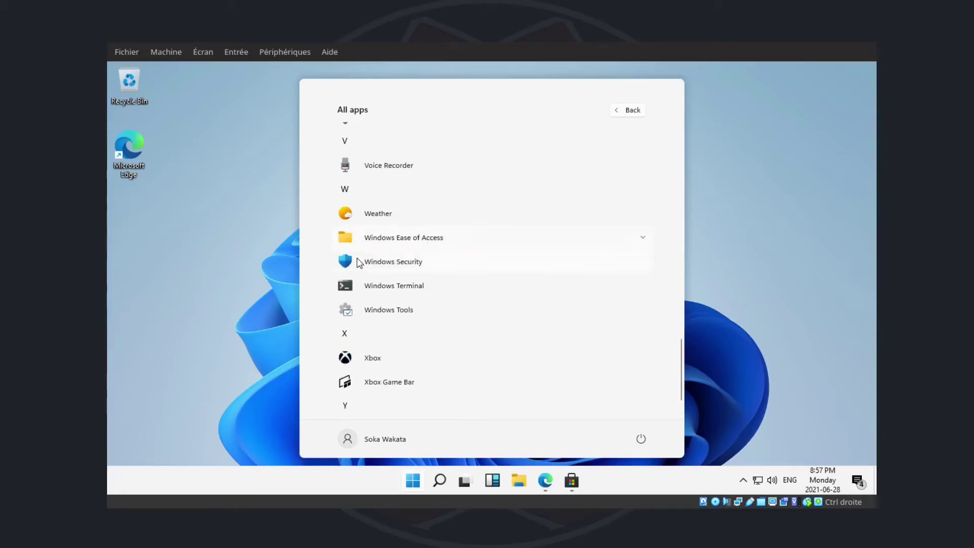
Step: Open Windows Terminal, search the system for cmd while it runs, and close the terminal without opening a result
{"action": "left_click", "coordinate": [394, 286]}
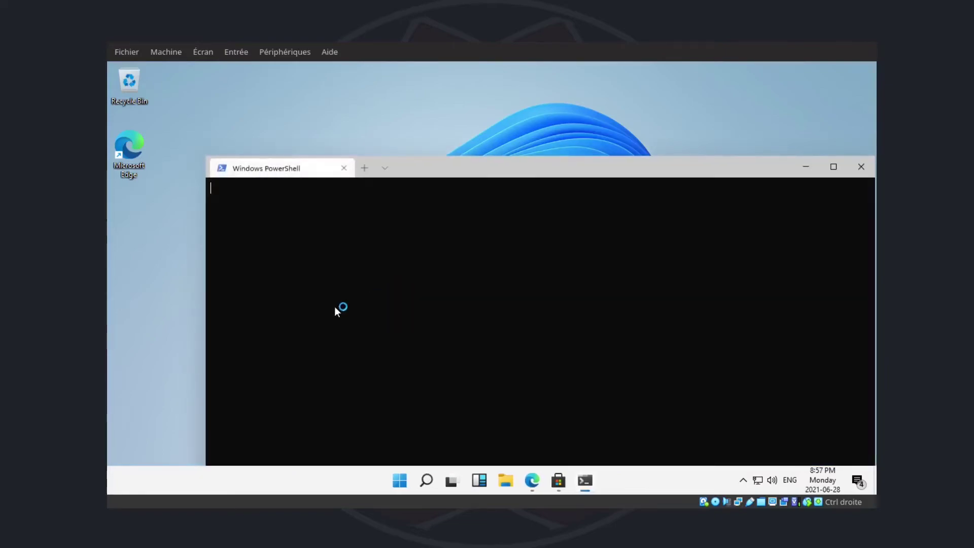
{"action": "left_click", "coordinate": [399, 481]}
{"action": "type", "text": "cmd"}
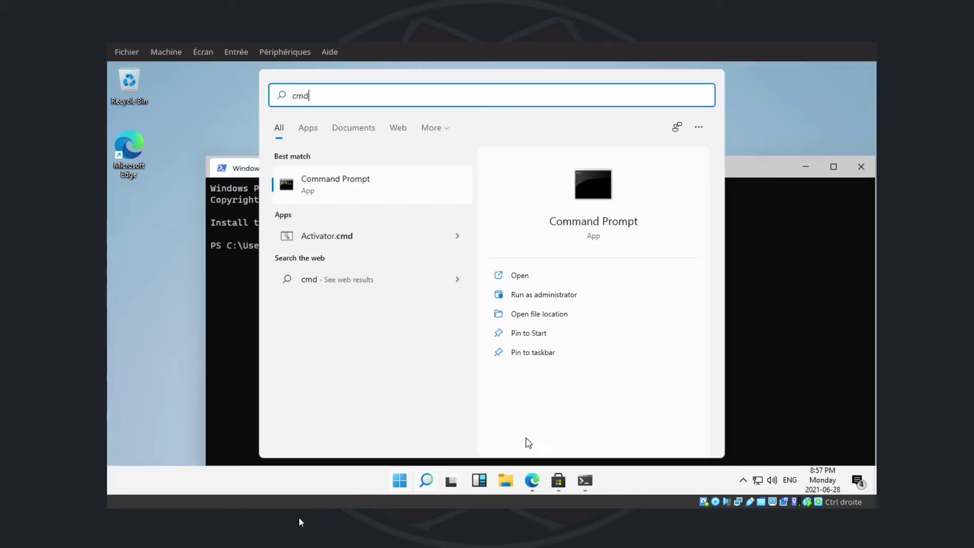
{"action": "left_click", "coordinate": [791, 113]}
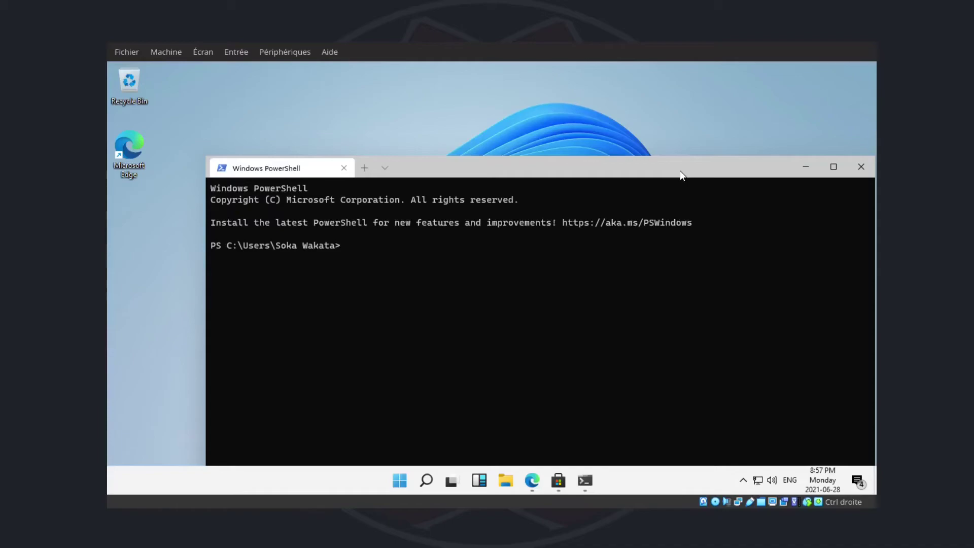
{"action": "left_click", "coordinate": [862, 169]}
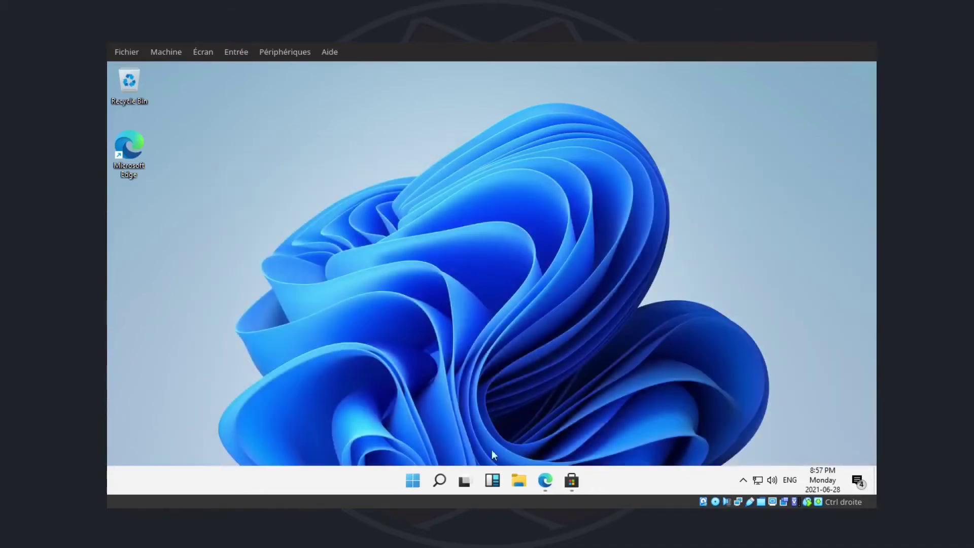
Step: Find Windows Terminal in the full list of installed apps, pin it to Start, and unpin it again
{"action": "left_click", "coordinate": [414, 482]}
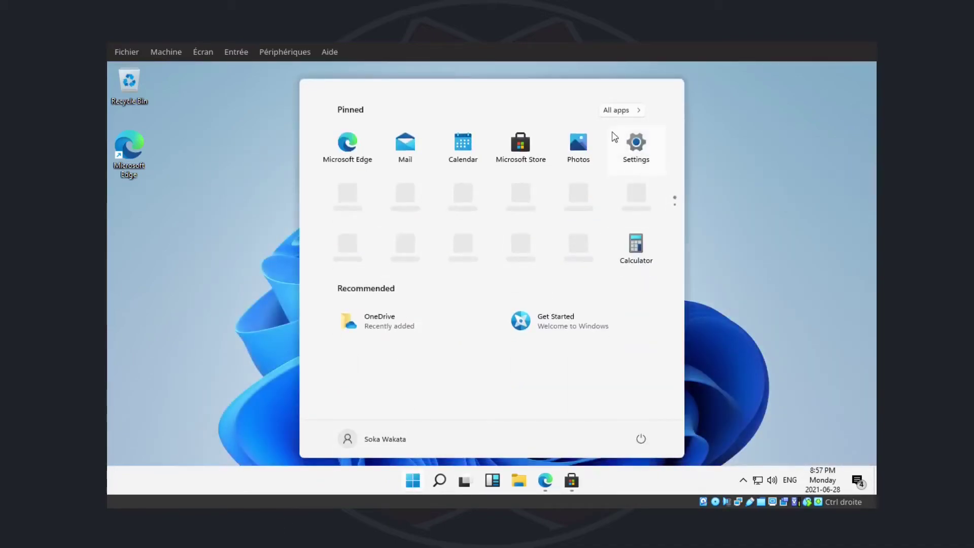
{"action": "left_click", "coordinate": [604, 108]}
{"action": "scroll", "coordinate": [452, 261], "scroll_direction": "down", "scroll_amount": 5}
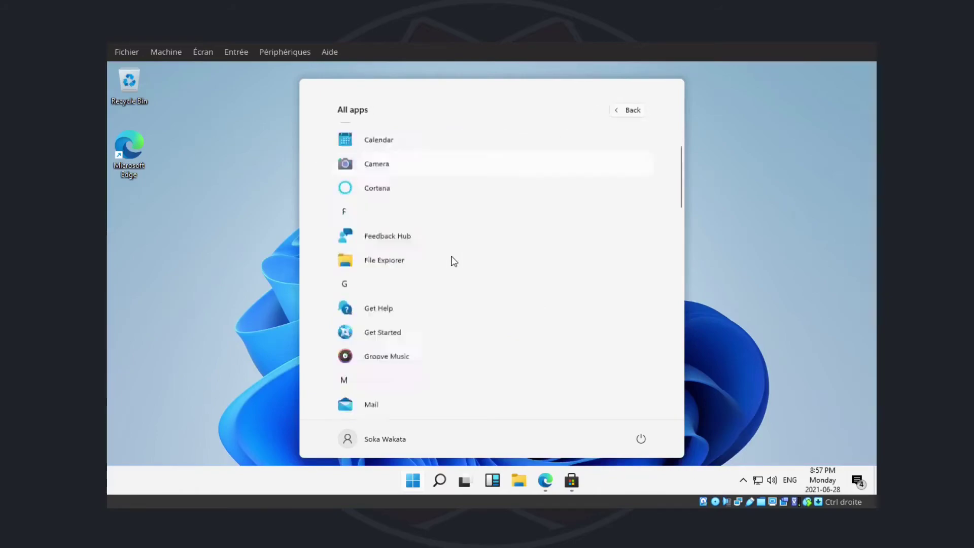
{"action": "scroll", "coordinate": [453, 261], "scroll_direction": "down", "scroll_amount": 6}
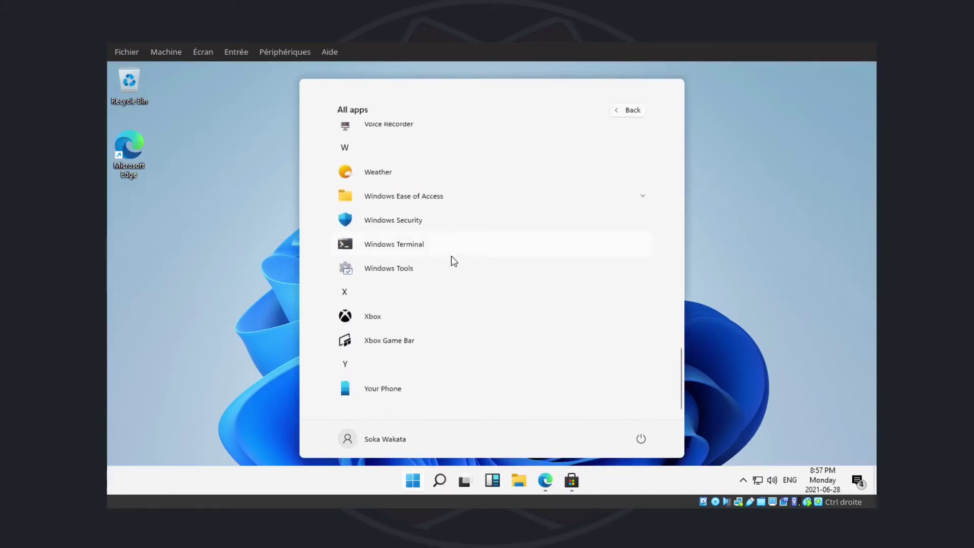
{"action": "right_click", "coordinate": [390, 246]}
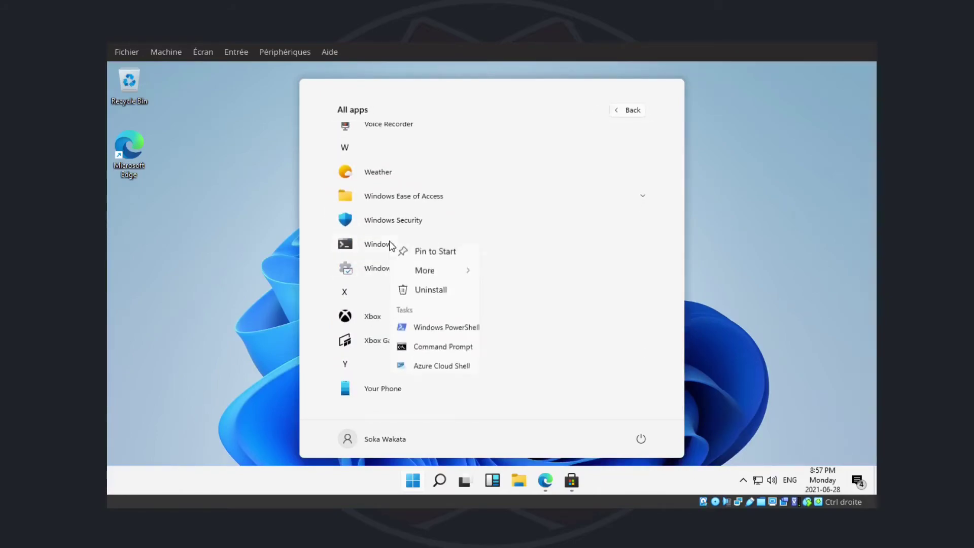
{"action": "left_click", "coordinate": [432, 254]}
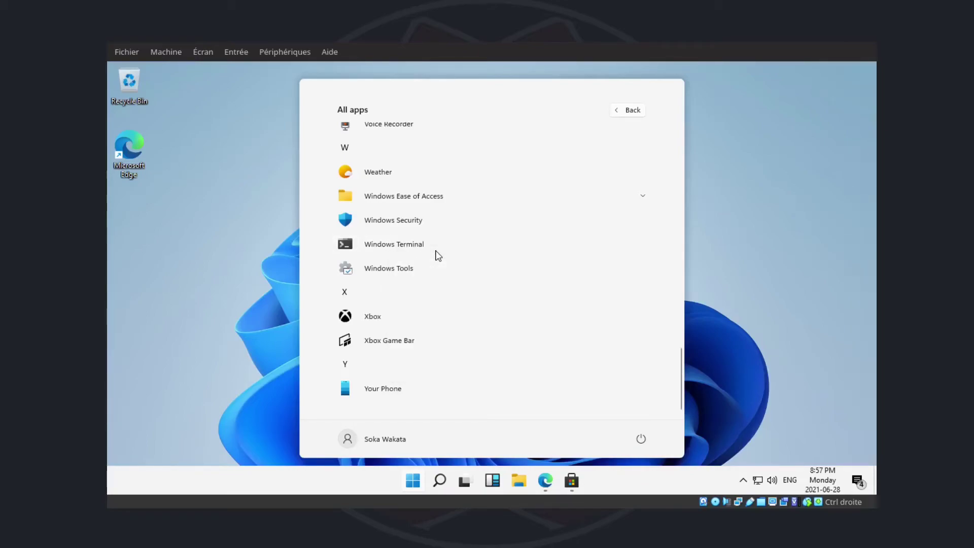
{"action": "right_click", "coordinate": [403, 248]}
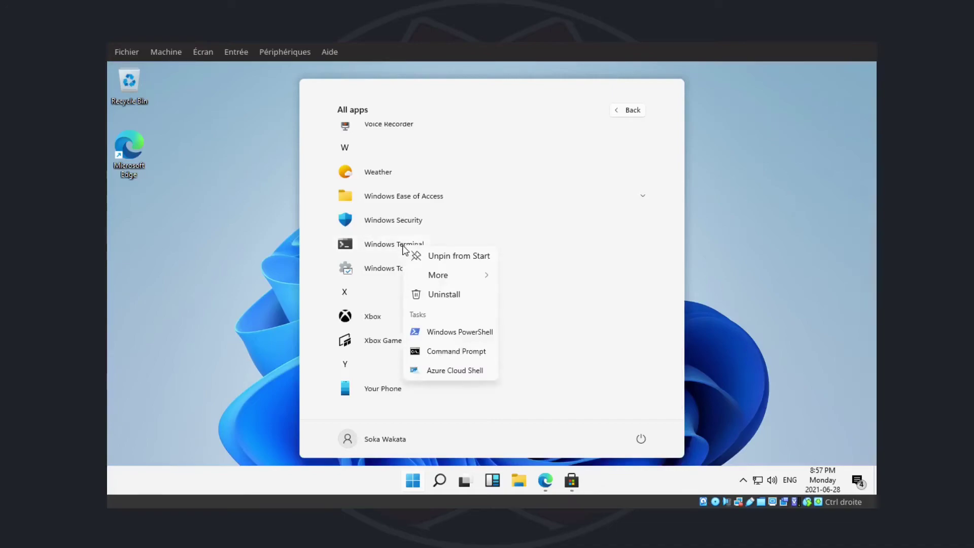
{"action": "left_click", "coordinate": [445, 258]}
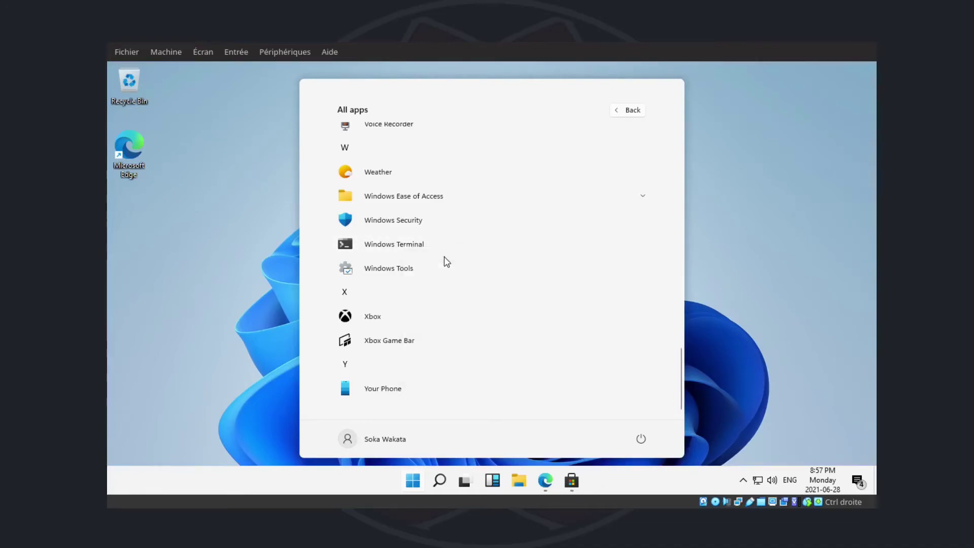
Step: Pin Windows Terminal to the taskbar and place its icon between Widgets and File Explorer
{"action": "right_click", "coordinate": [396, 247]}
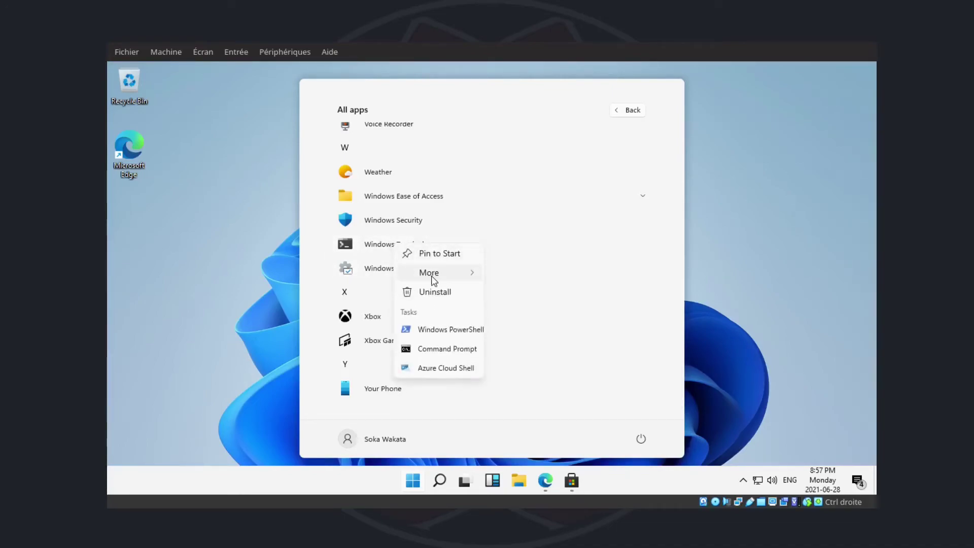
{"action": "mouse_move", "coordinate": [434, 279]}
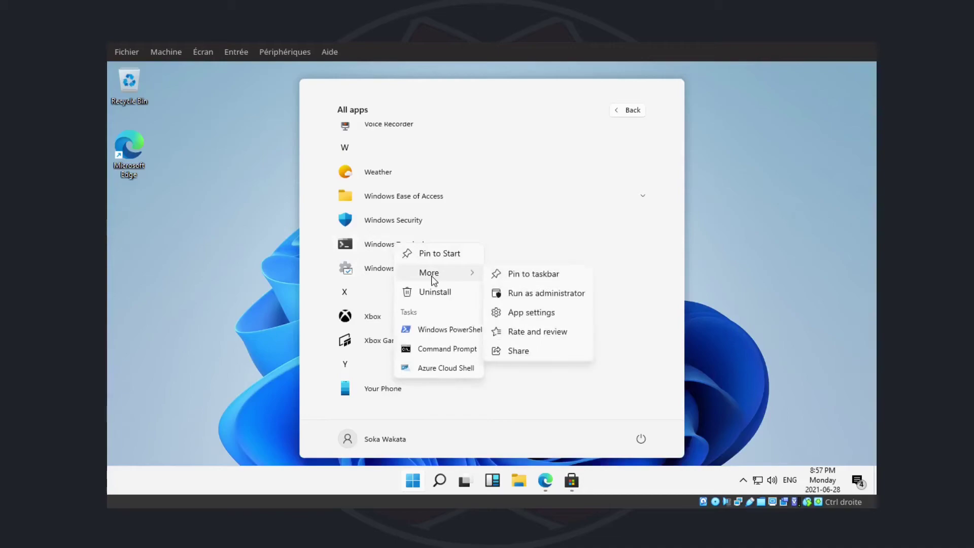
{"action": "left_click", "coordinate": [540, 277]}
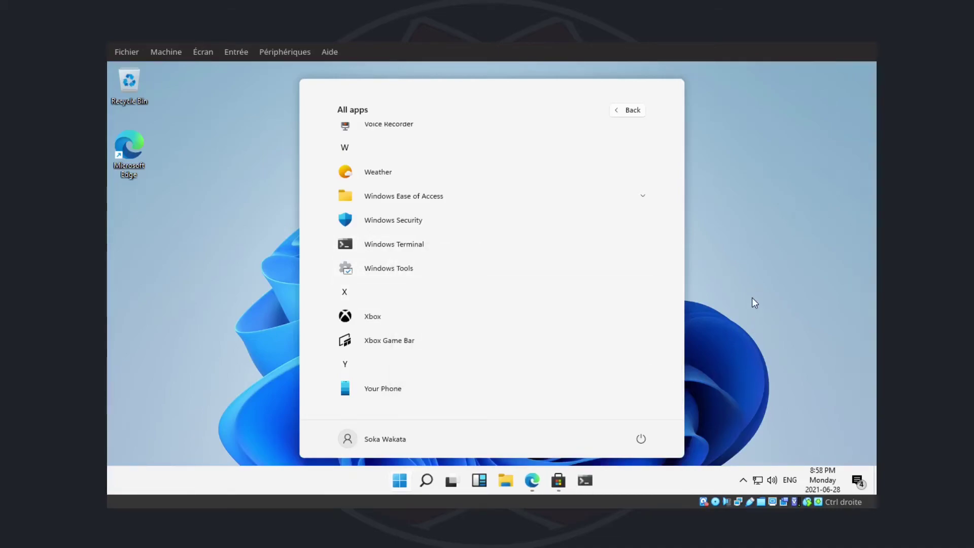
{"action": "left_click", "coordinate": [751, 297]}
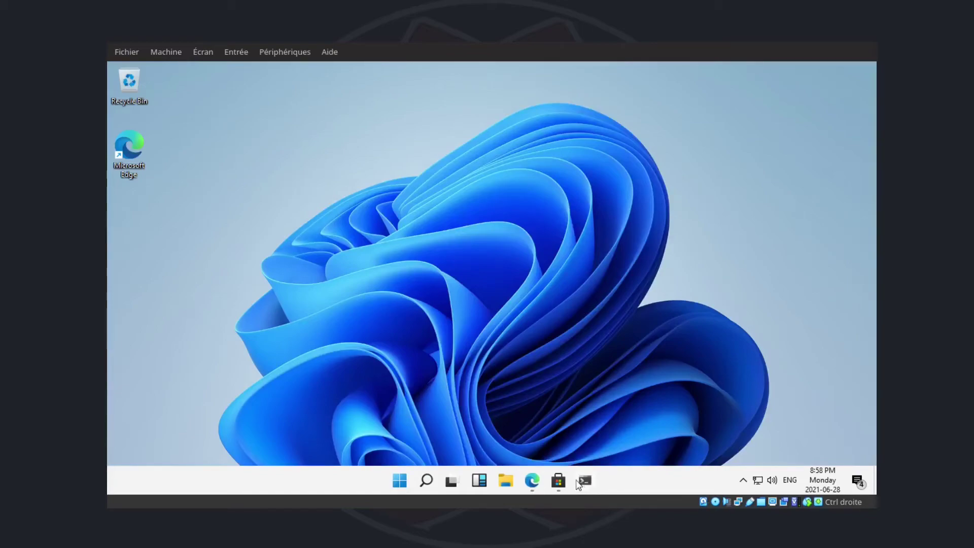
{"action": "left_click_drag", "start_coordinate": [585, 480], "coordinate": [506, 482]}
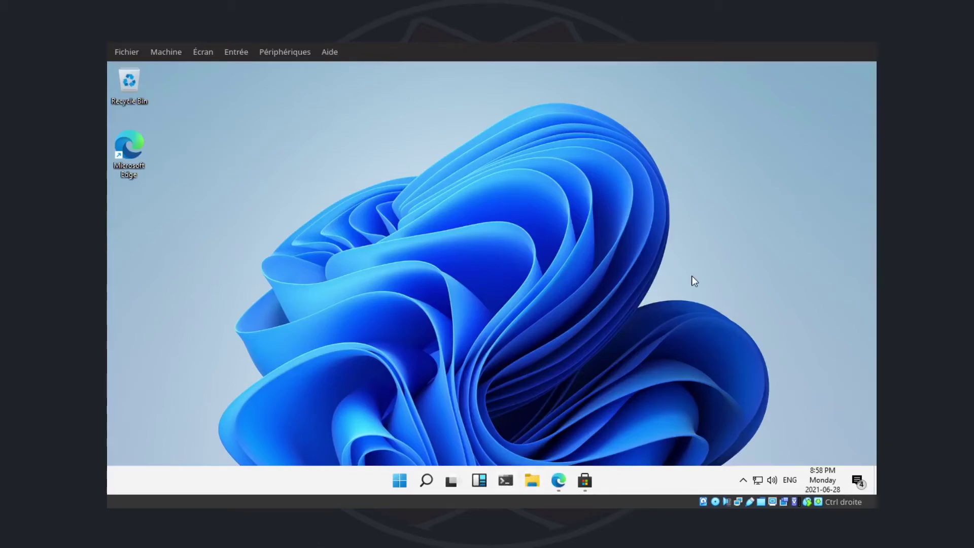
Step: Open Your Phone from the full list of installed apps, shift its window to view the welcome page, and close it
{"action": "left_click", "coordinate": [400, 480]}
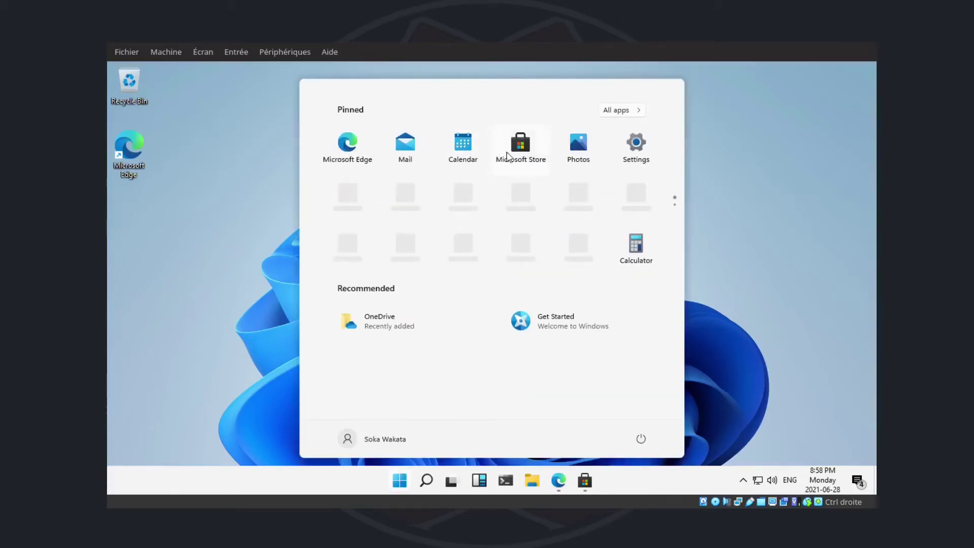
{"action": "left_click", "coordinate": [615, 111]}
{"action": "scroll", "coordinate": [496, 266], "scroll_direction": "down", "scroll_amount": 15}
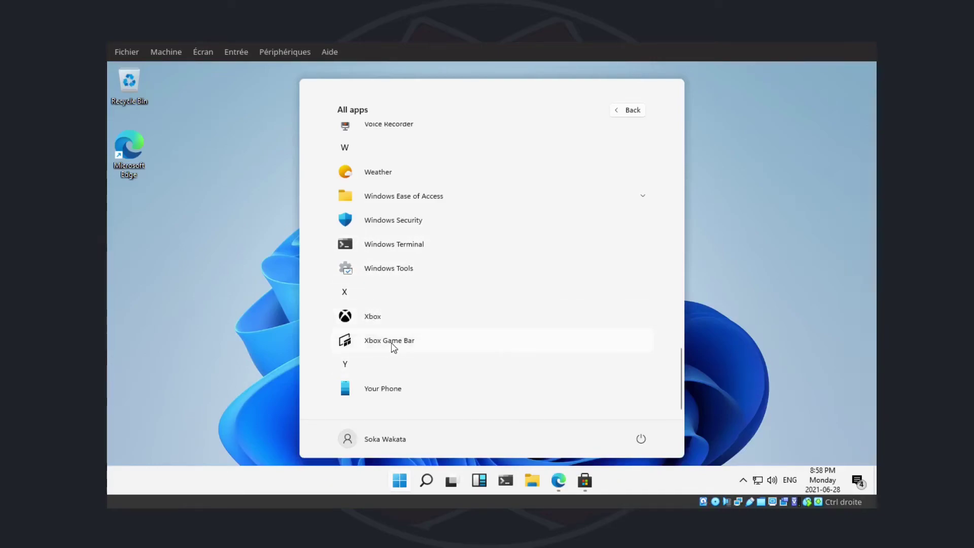
{"action": "left_click", "coordinate": [380, 389]}
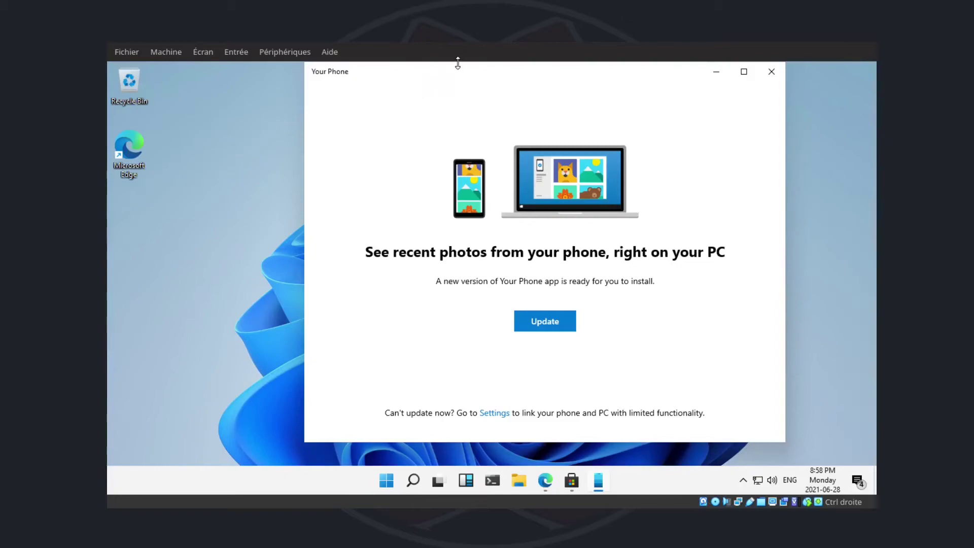
{"action": "left_click_drag", "start_coordinate": [460, 76], "coordinate": [412, 78]}
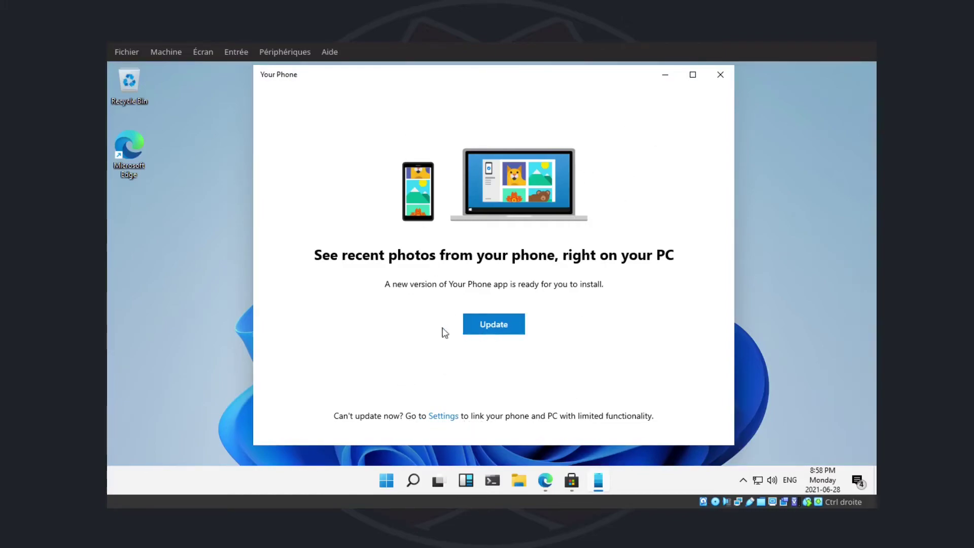
{"action": "left_click", "coordinate": [720, 75]}
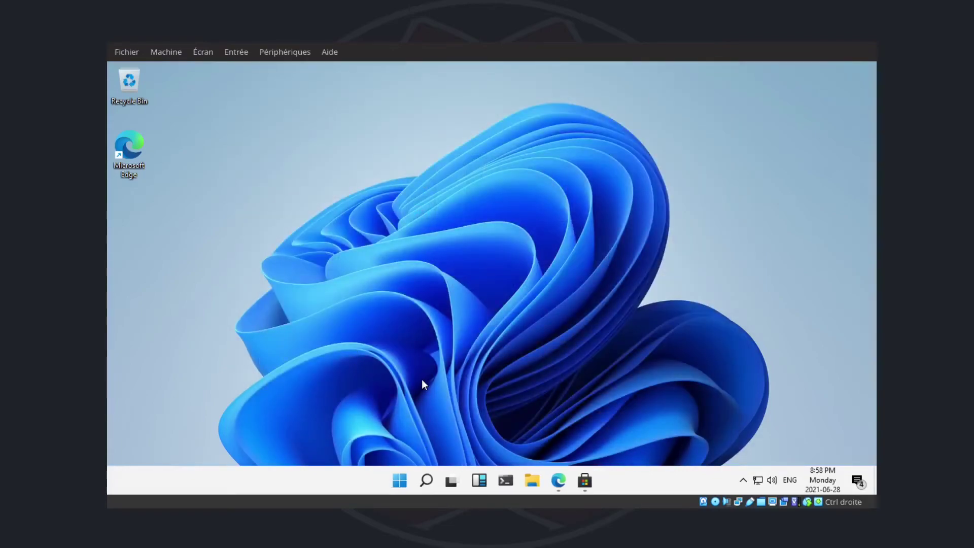
Step: Switch to Microsoft Edge and look over the open website's home page and the browser's help and feedback options
{"action": "left_click", "coordinate": [558, 479]}
{"action": "scroll", "coordinate": [400, 276], "scroll_direction": "down", "scroll_amount": 3}
{"action": "scroll", "coordinate": [404, 280], "scroll_direction": "up", "scroll_amount": 15}
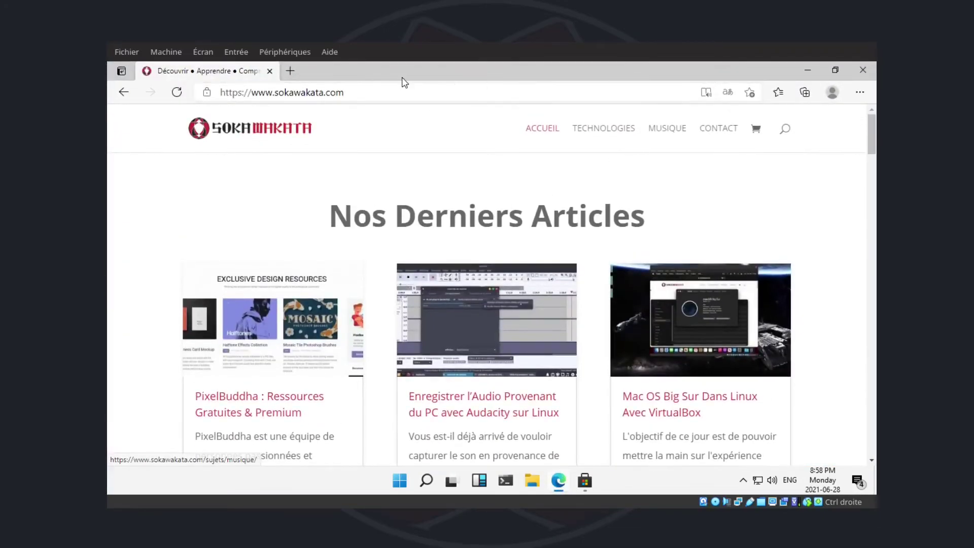
{"action": "left_click", "coordinate": [861, 93]}
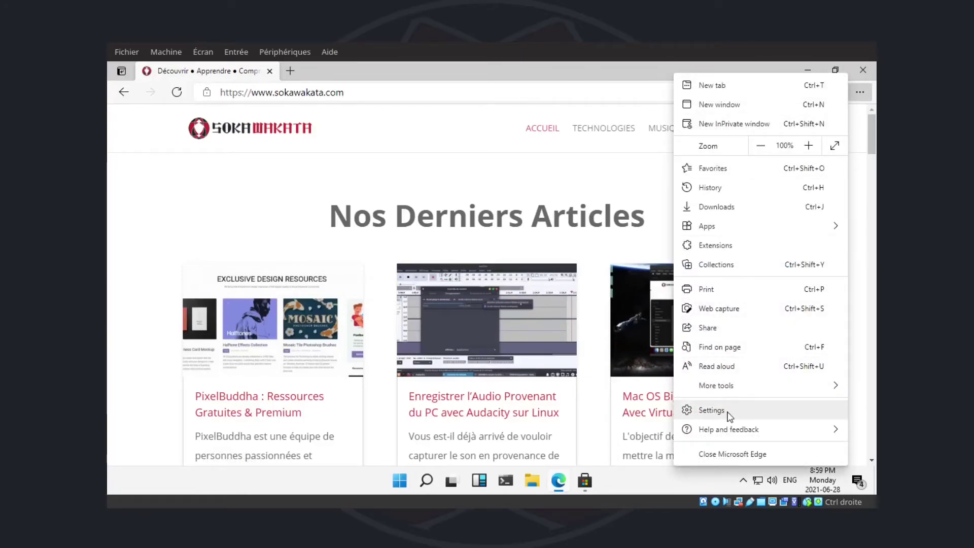
{"action": "mouse_move", "coordinate": [727, 432]}
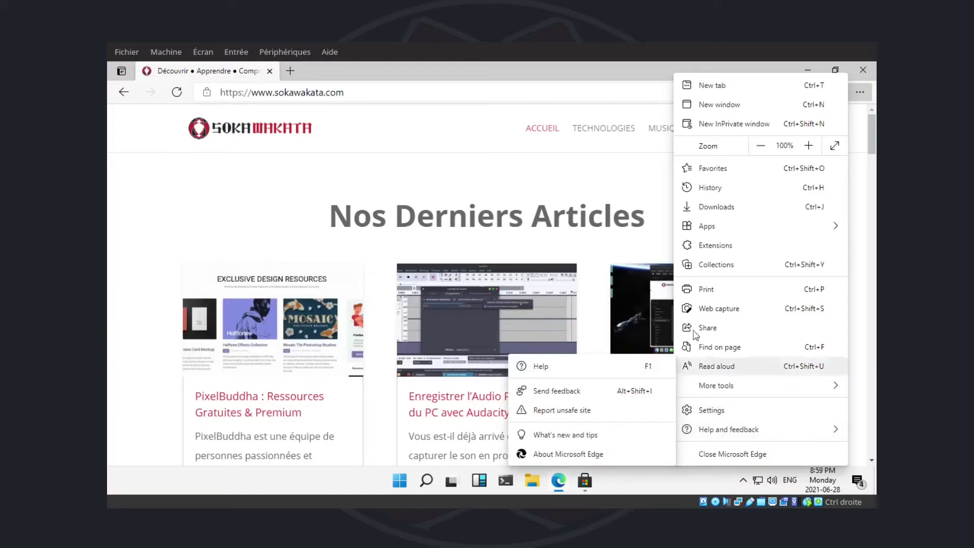
{"action": "left_click", "coordinate": [550, 70]}
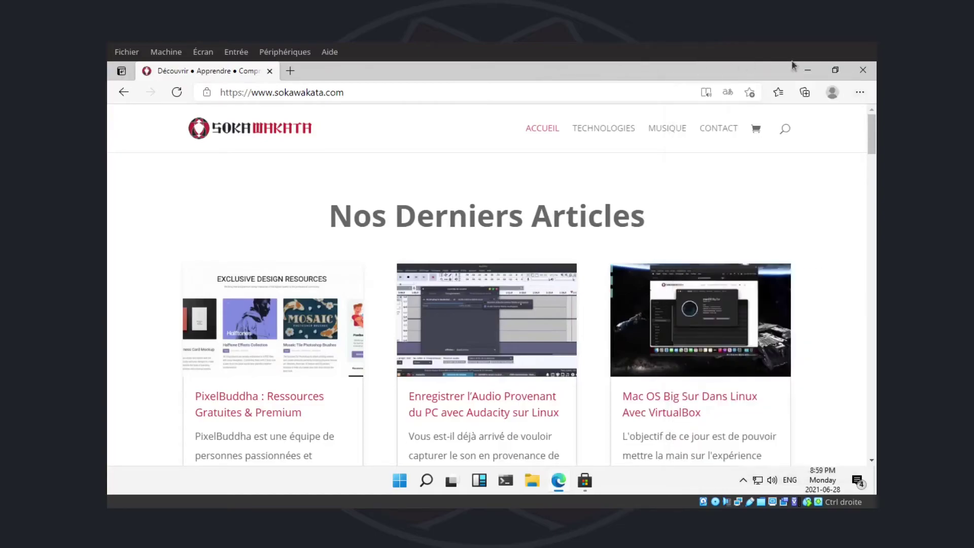
Step: Open the About Microsoft Edge page to check the browser's version and update status, and close that page
{"action": "left_click", "coordinate": [860, 94]}
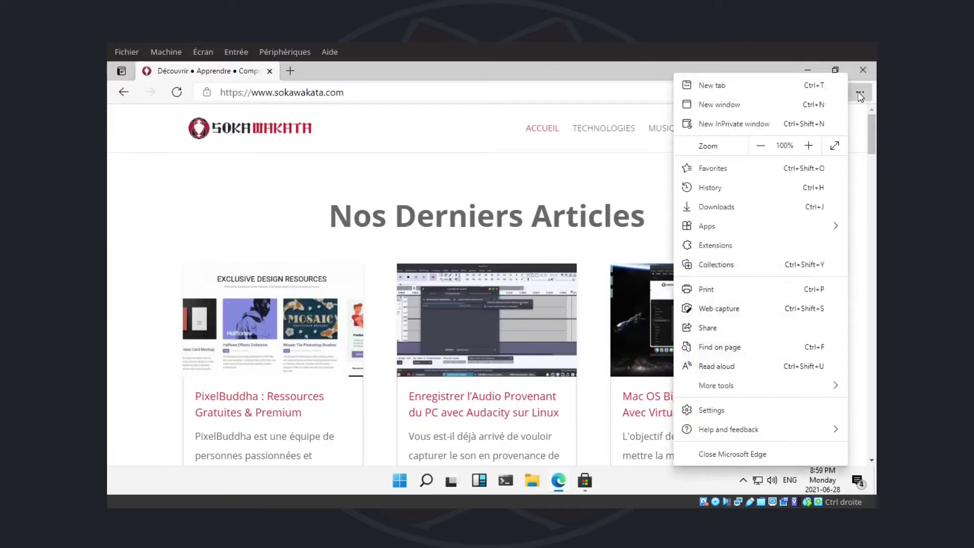
{"action": "mouse_move", "coordinate": [737, 435]}
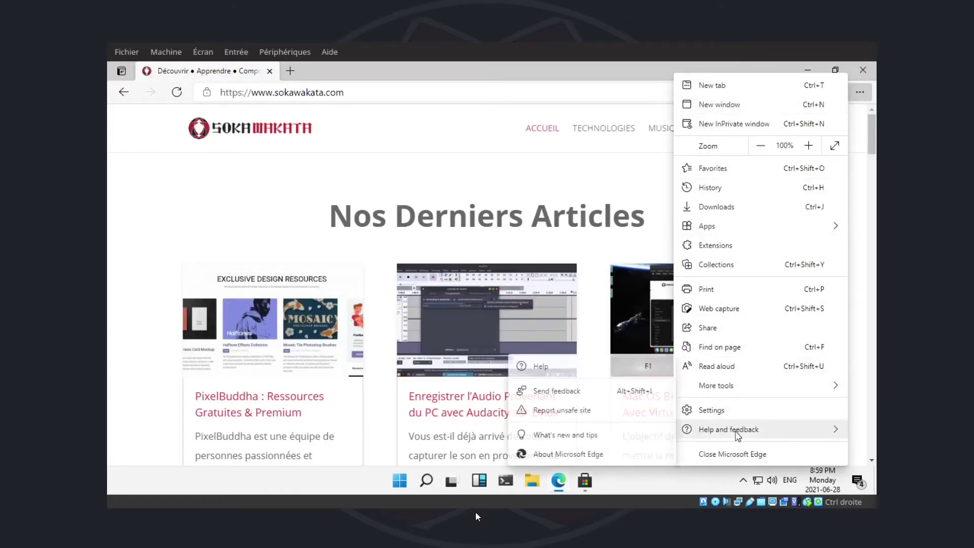
{"action": "left_click", "coordinate": [538, 454]}
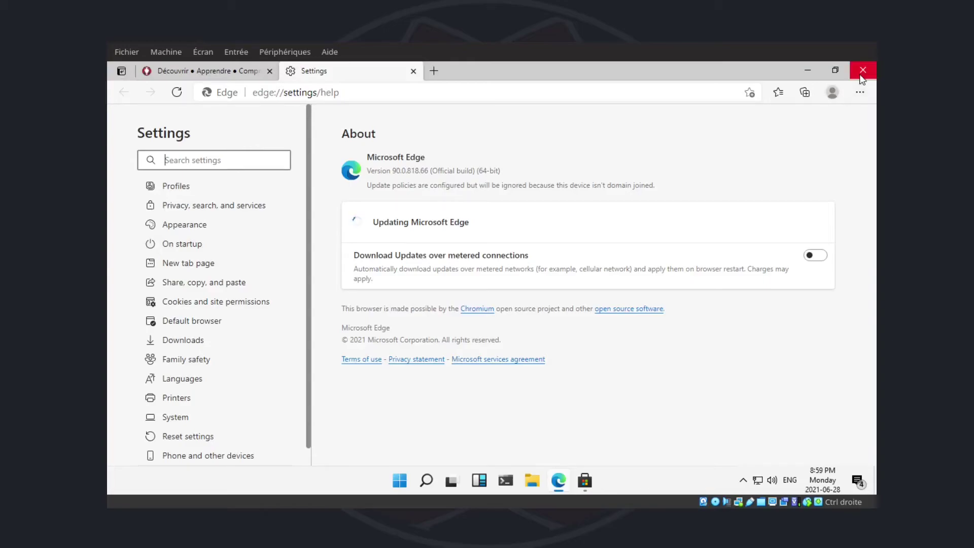
{"action": "key", "text": "ctrl+w"}
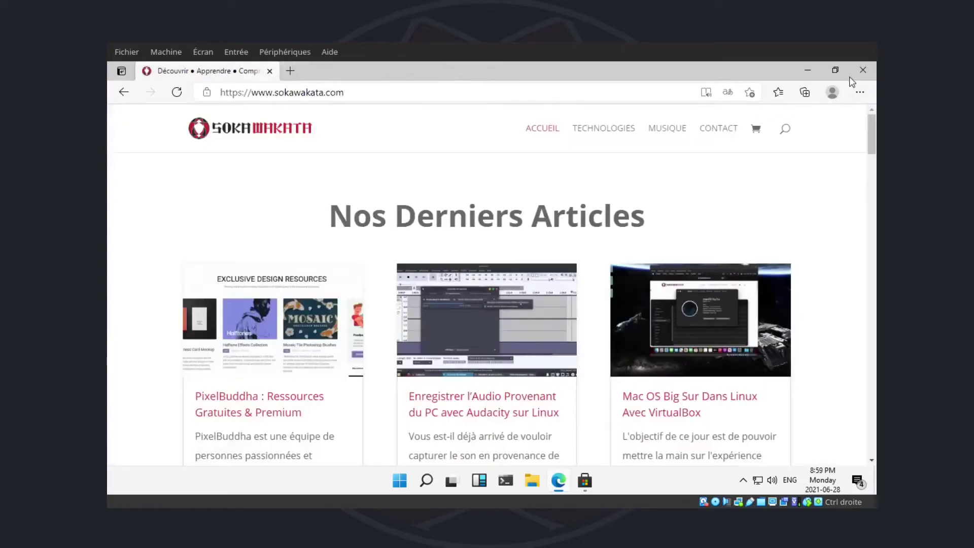
Step: Minimize the browser, switch to Microsoft Store and look over the app, game and film sections of its home page
{"action": "left_click", "coordinate": [808, 71]}
{"action": "left_click", "coordinate": [584, 481]}
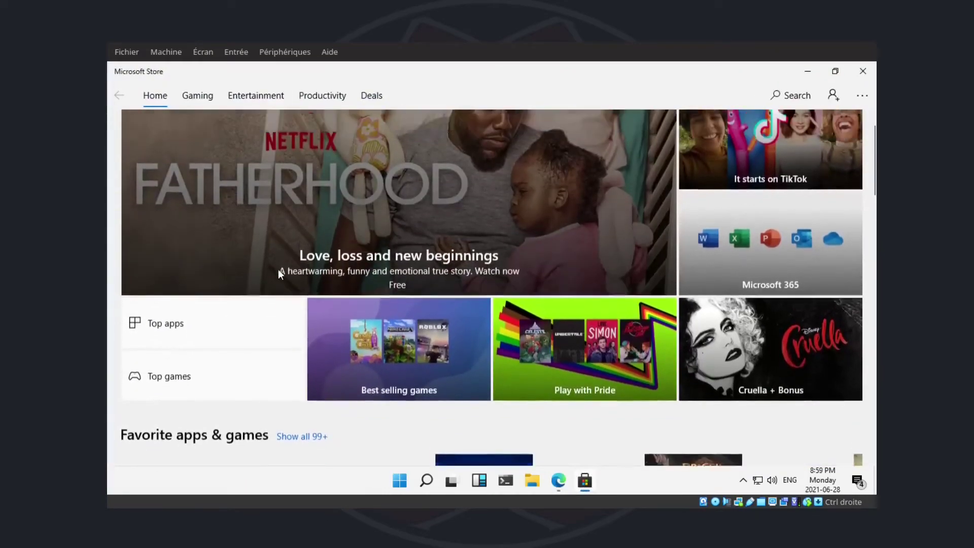
{"action": "scroll", "coordinate": [279, 270], "scroll_direction": "down", "scroll_amount": 6}
{"action": "scroll", "coordinate": [278, 270], "scroll_direction": "down", "scroll_amount": 12}
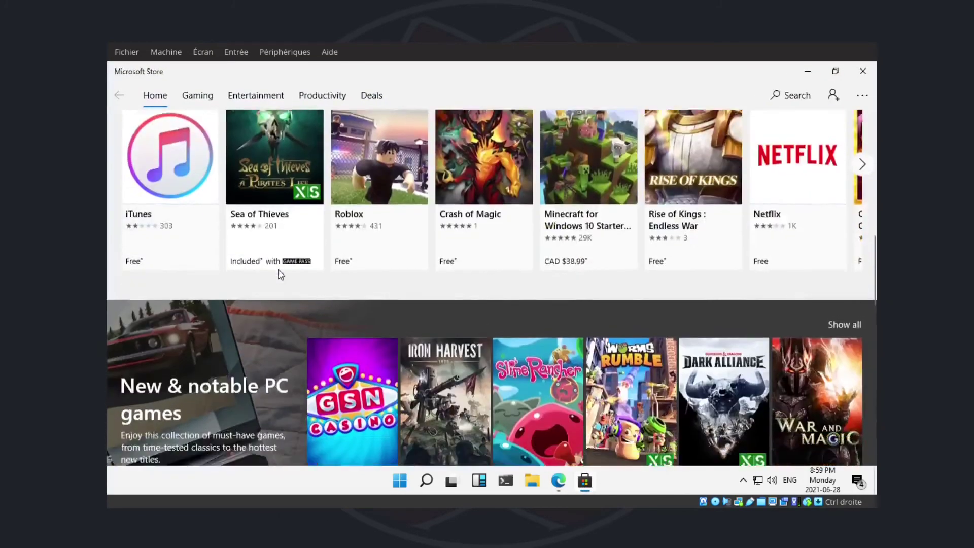
{"action": "scroll", "coordinate": [278, 270], "scroll_direction": "up", "scroll_amount": 5}
{"action": "scroll", "coordinate": [278, 269], "scroll_direction": "down", "scroll_amount": 11}
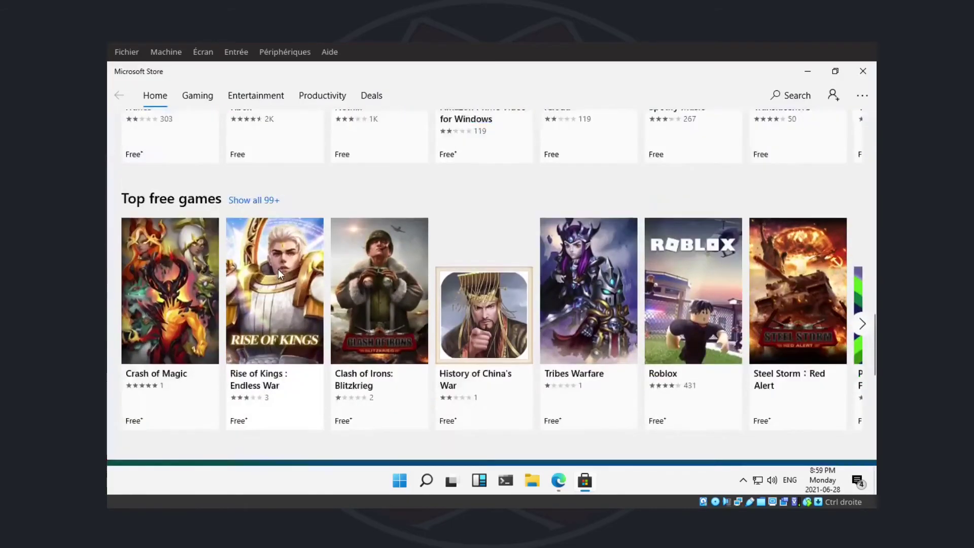
{"action": "scroll", "coordinate": [278, 270], "scroll_direction": "up", "scroll_amount": 3}
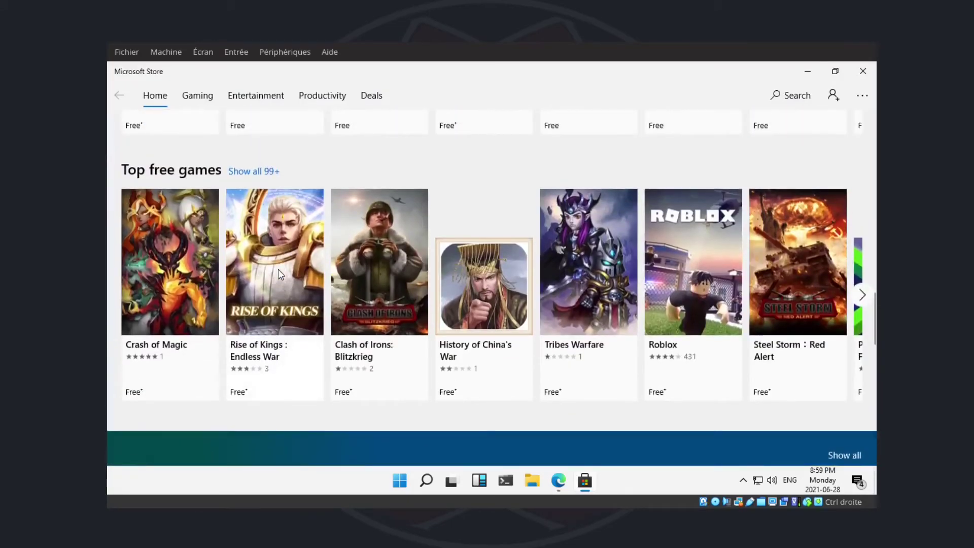
{"action": "scroll", "coordinate": [278, 270], "scroll_direction": "up", "scroll_amount": 12}
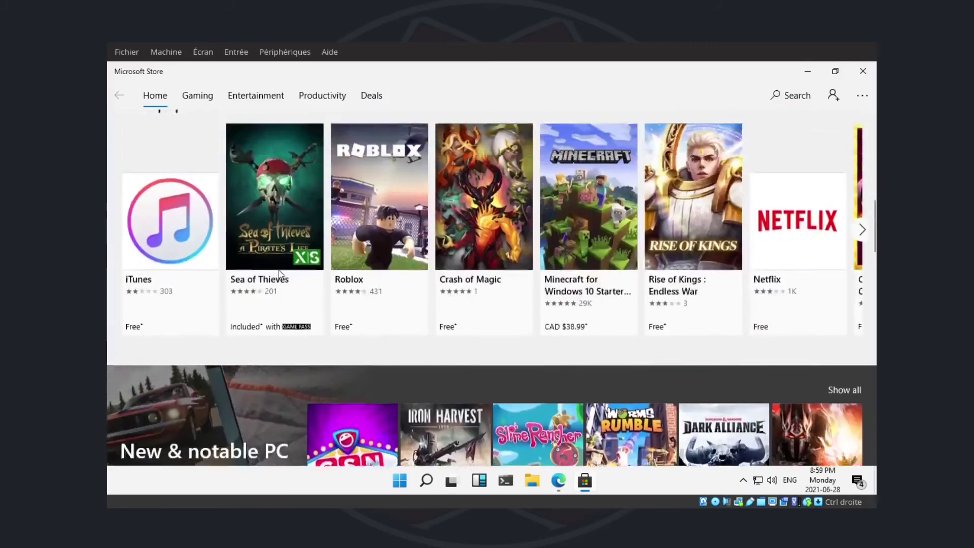
{"action": "scroll", "coordinate": [281, 275], "scroll_direction": "up", "scroll_amount": 2}
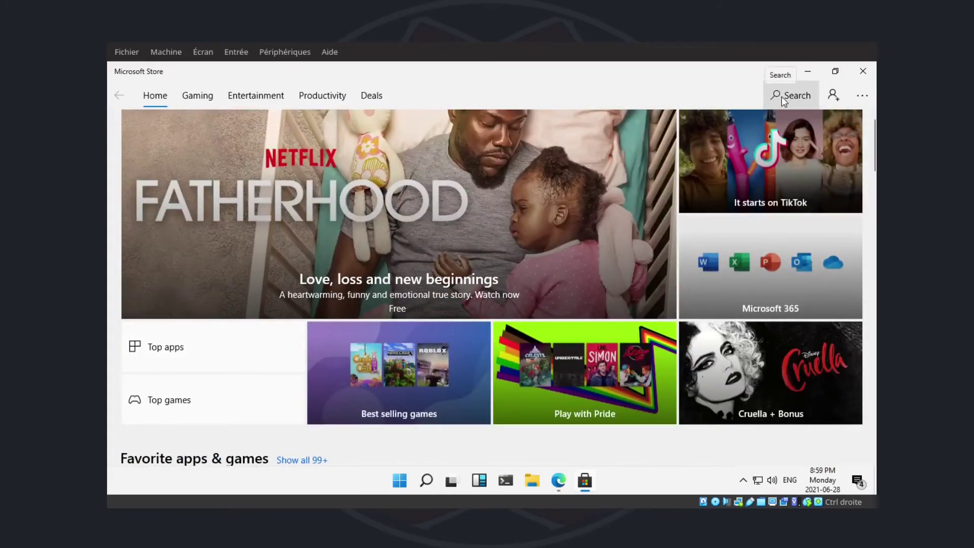
Step: Search the Store for "fortnite", look over the movie, app and hardware results, and return to the home page
{"action": "left_click", "coordinate": [781, 96]}
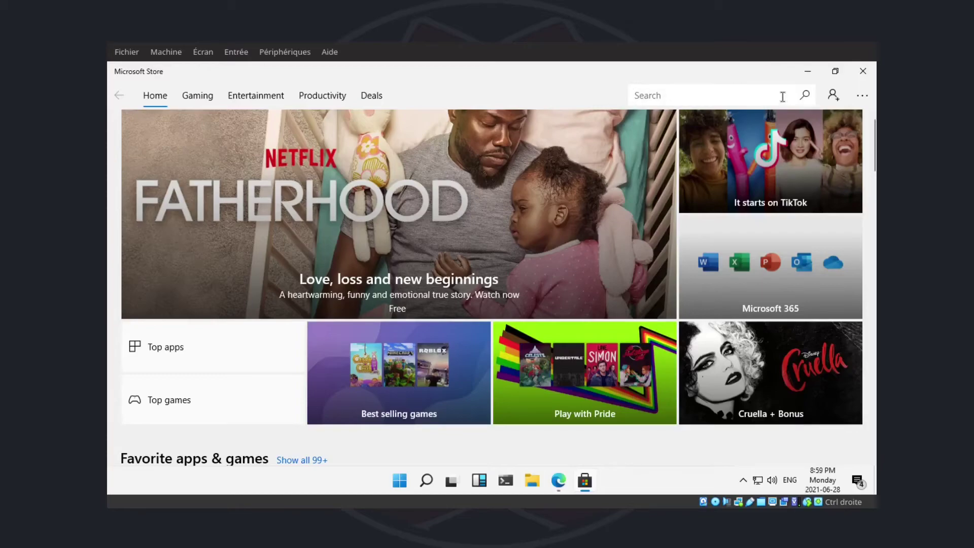
{"action": "type", "text": "fortnite"}
{"action": "key", "text": "Return"}
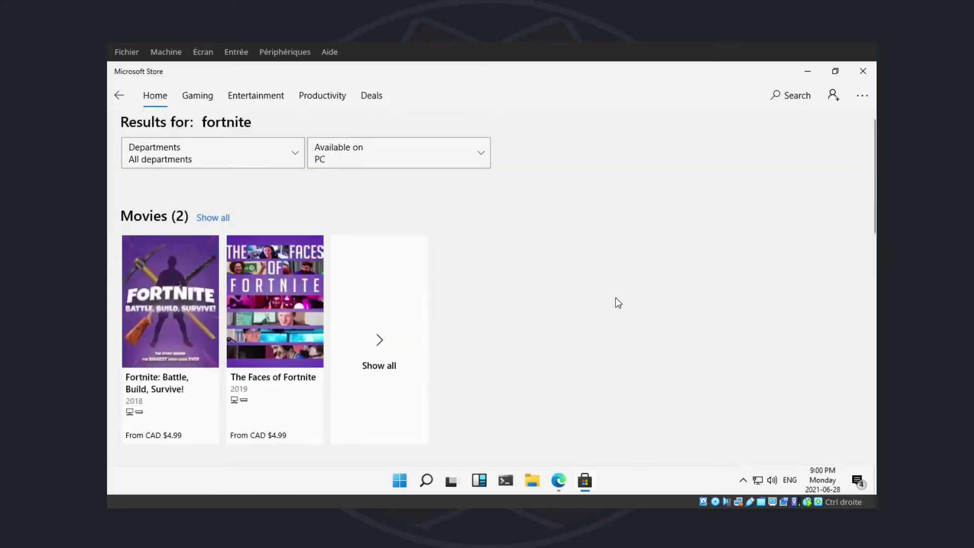
{"action": "scroll", "coordinate": [616, 298], "scroll_direction": "down", "scroll_amount": 10}
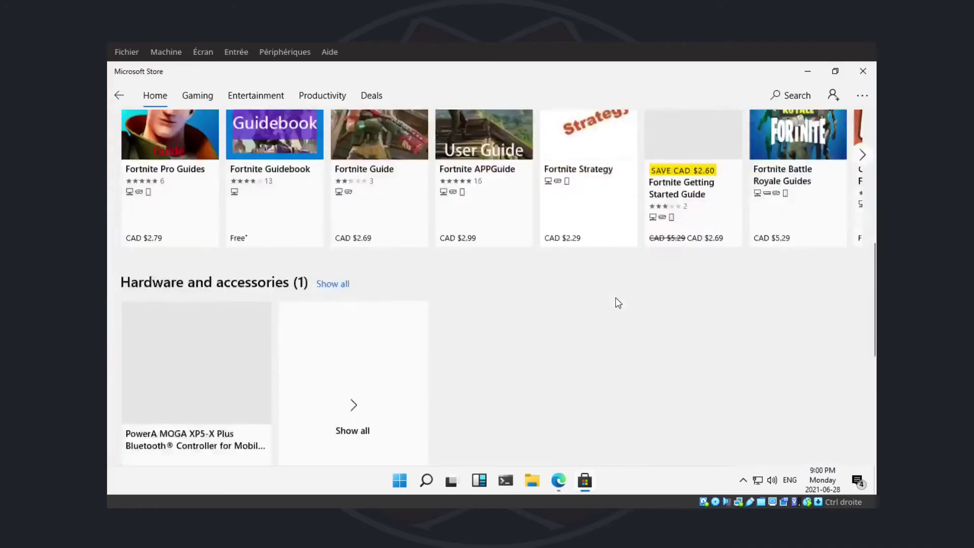
{"action": "scroll", "coordinate": [617, 303], "scroll_direction": "up", "scroll_amount": 8}
{"action": "scroll", "coordinate": [617, 302], "scroll_direction": "down", "scroll_amount": 3}
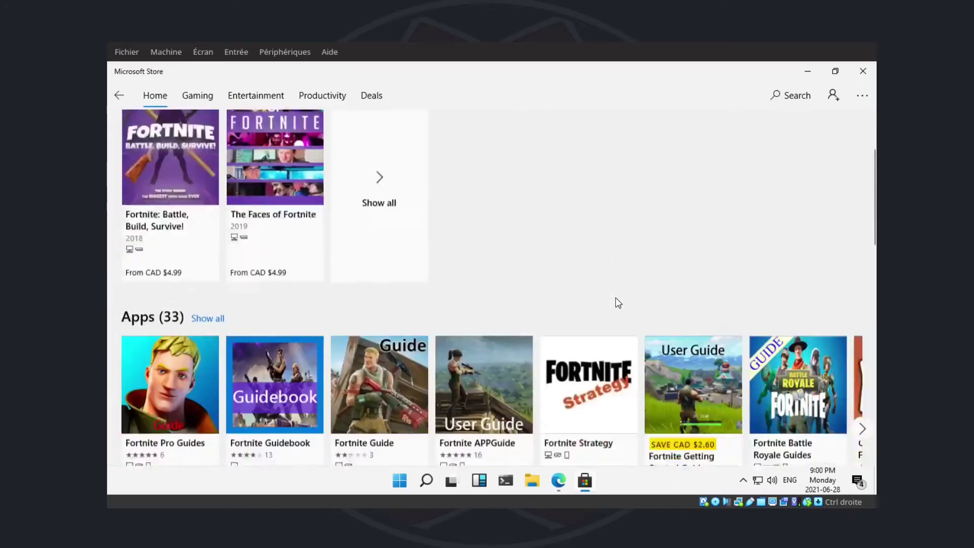
{"action": "scroll", "coordinate": [616, 297], "scroll_direction": "down", "scroll_amount": 3}
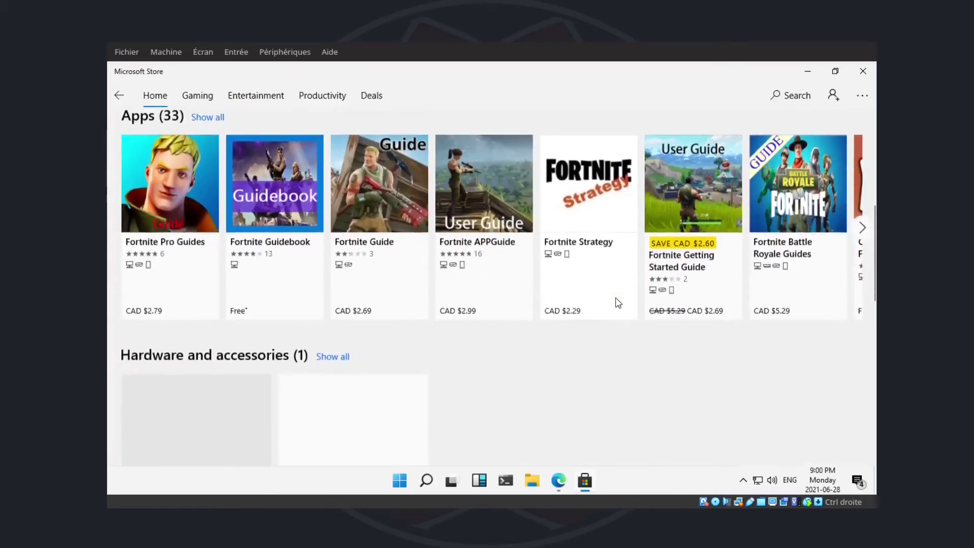
{"action": "scroll", "coordinate": [615, 297], "scroll_direction": "up", "scroll_amount": 10}
{"action": "left_click", "coordinate": [119, 95]}
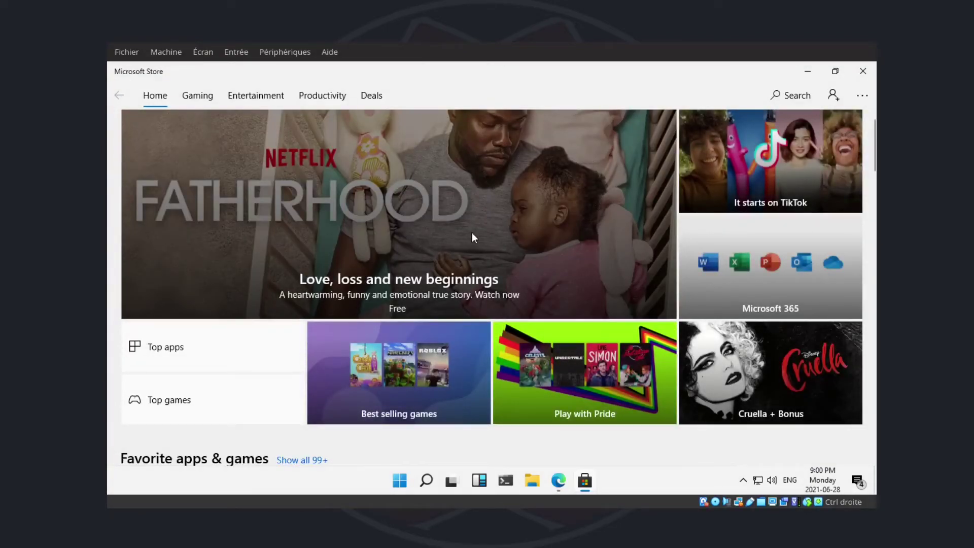
Step: Examine the Store home page's sections from favorite apps and games through Windows themes, new movies and TV shows to Collections
{"action": "scroll", "coordinate": [472, 234], "scroll_direction": "down", "scroll_amount": 5}
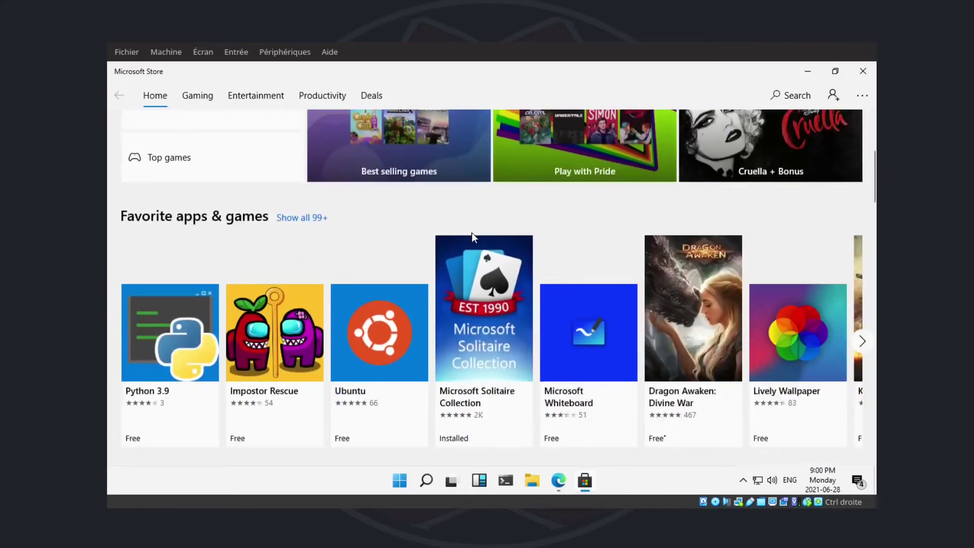
{"action": "scroll", "coordinate": [472, 232], "scroll_direction": "down", "scroll_amount": 5}
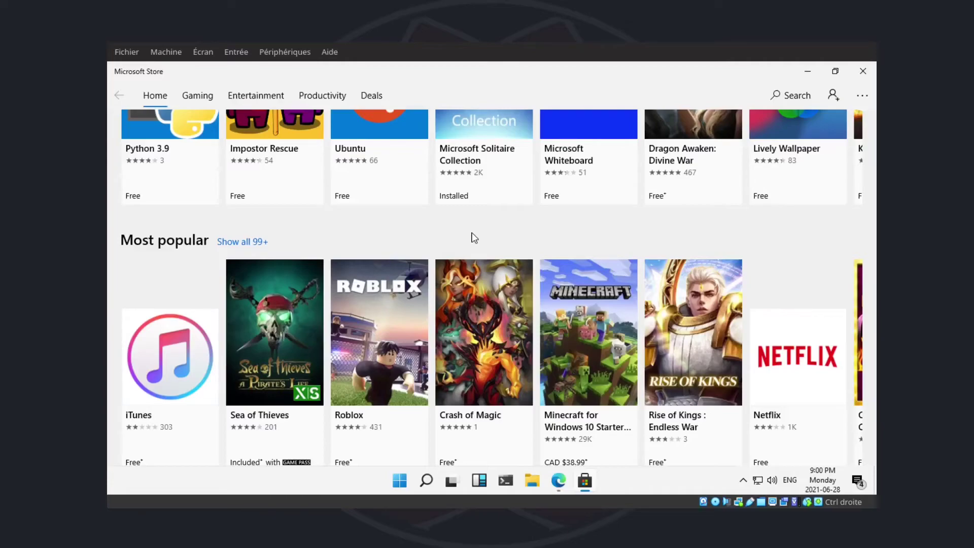
{"action": "scroll", "coordinate": [472, 237], "scroll_direction": "down", "scroll_amount": 10}
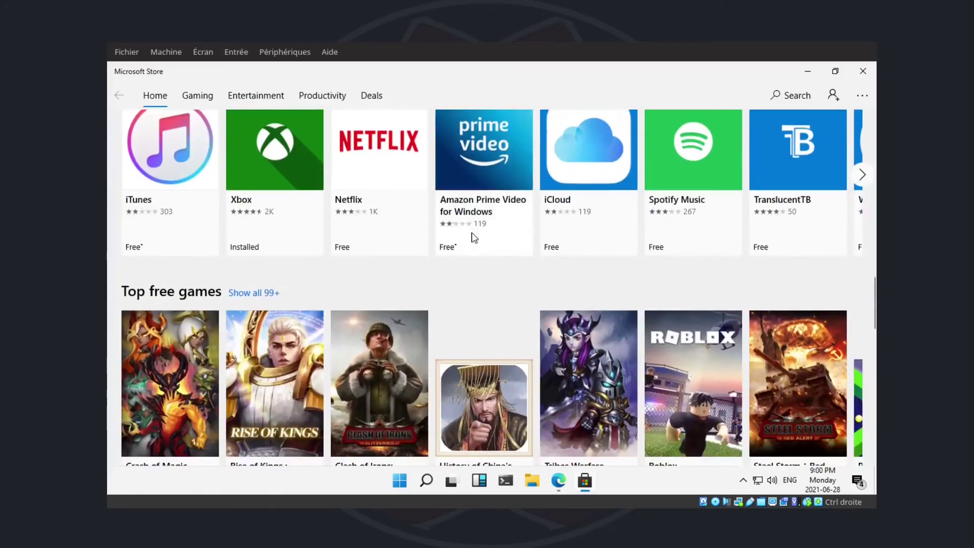
{"action": "scroll", "coordinate": [472, 237], "scroll_direction": "down", "scroll_amount": 7}
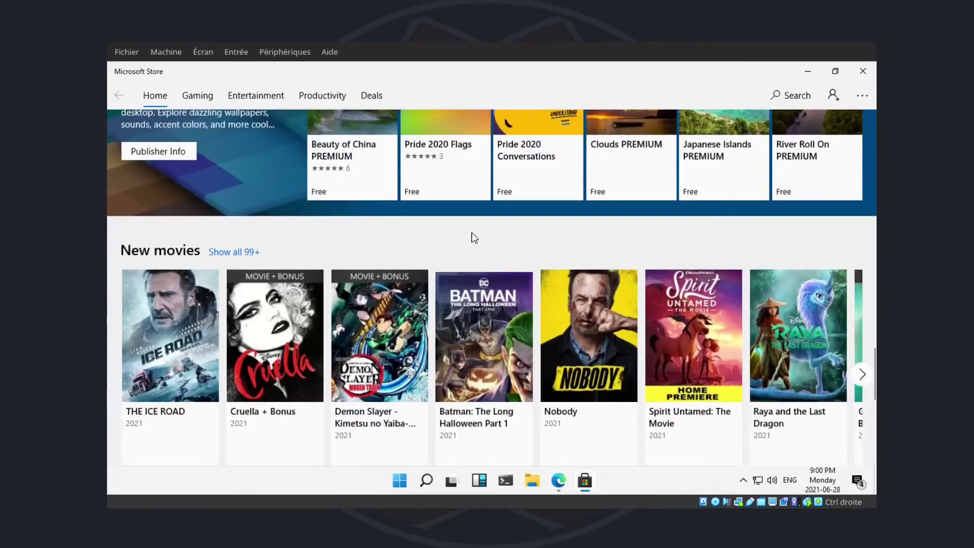
{"action": "scroll", "coordinate": [475, 238], "scroll_direction": "up", "scroll_amount": 10}
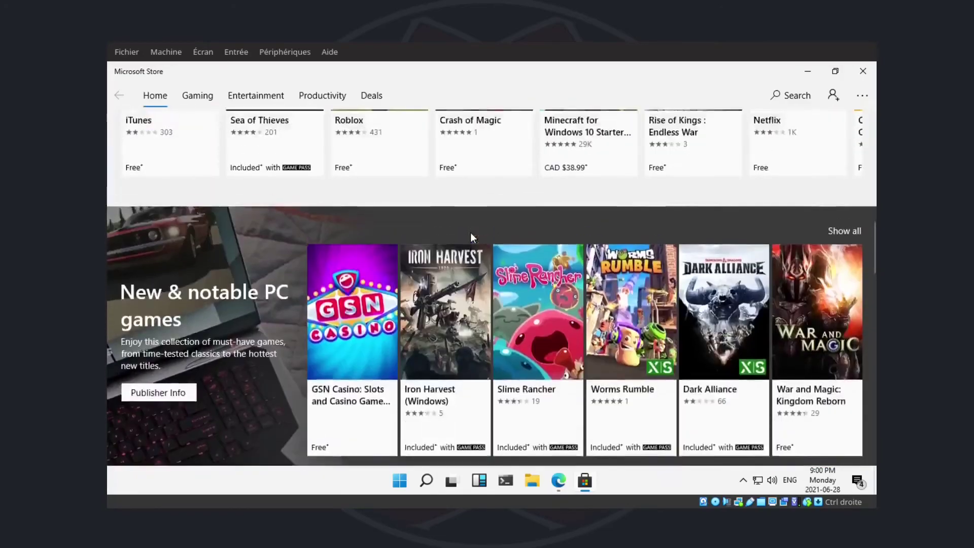
{"action": "scroll", "coordinate": [471, 233], "scroll_direction": "up", "scroll_amount": 8}
{"action": "scroll", "coordinate": [471, 236], "scroll_direction": "down", "scroll_amount": 9}
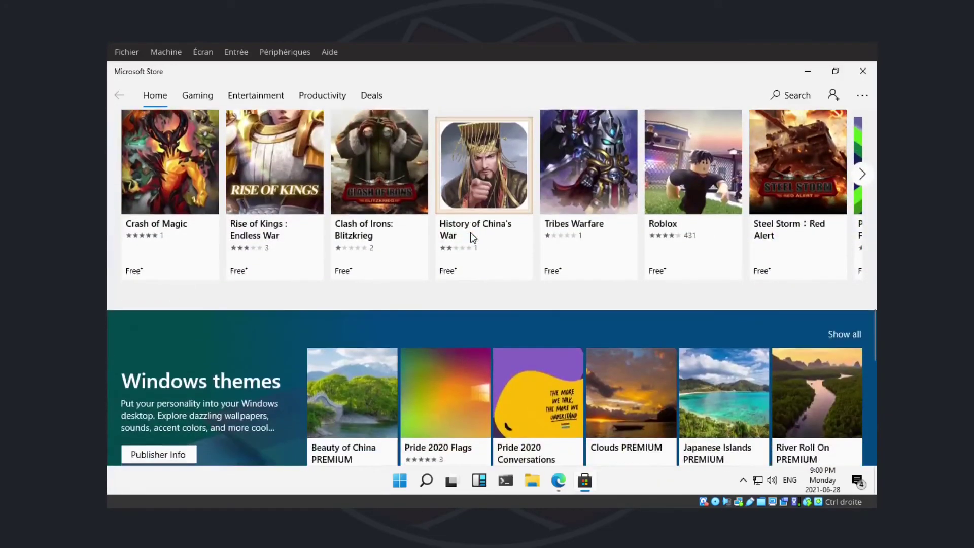
{"action": "scroll", "coordinate": [473, 237], "scroll_direction": "down", "scroll_amount": 5}
{"action": "scroll", "coordinate": [473, 238], "scroll_direction": "down", "scroll_amount": 3}
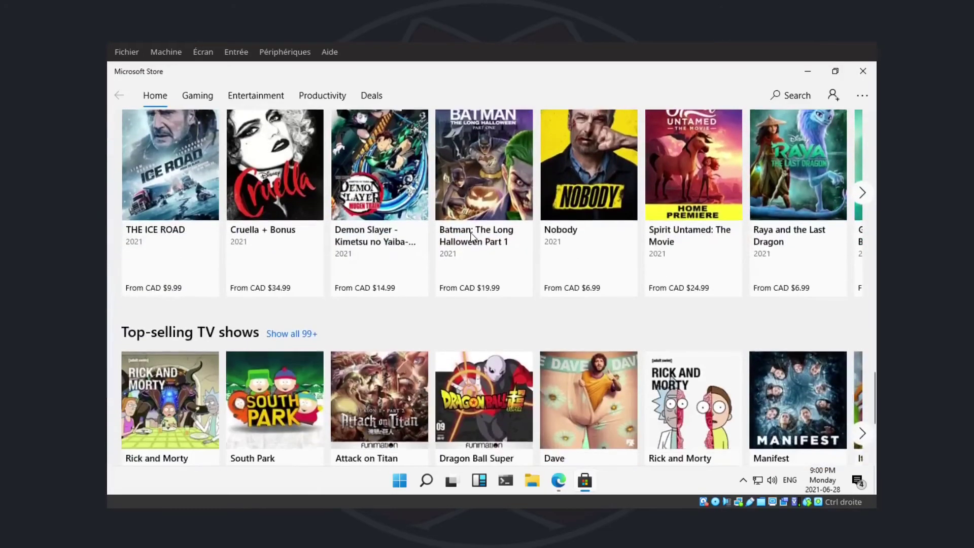
{"action": "scroll", "coordinate": [470, 233], "scroll_direction": "up", "scroll_amount": 3}
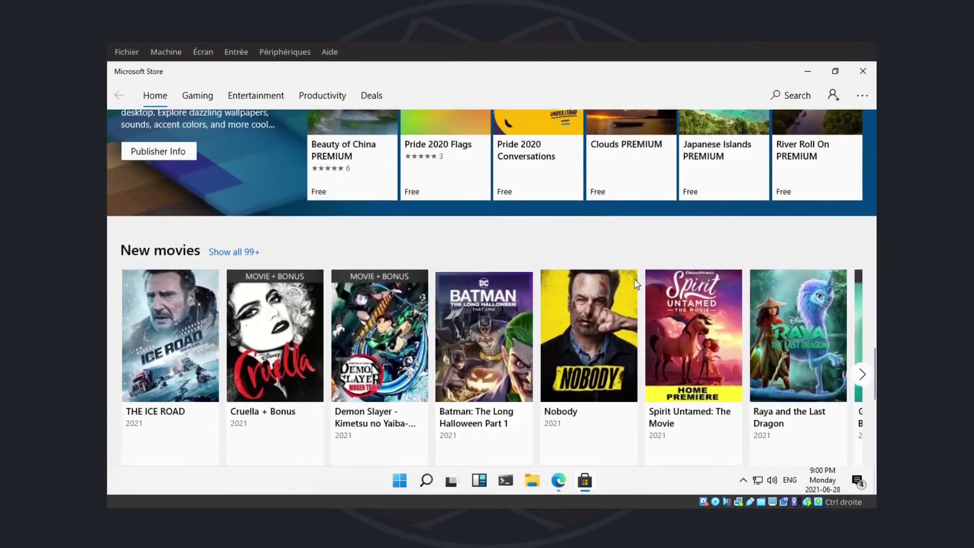
{"action": "scroll", "coordinate": [586, 310], "scroll_direction": "down", "scroll_amount": 4}
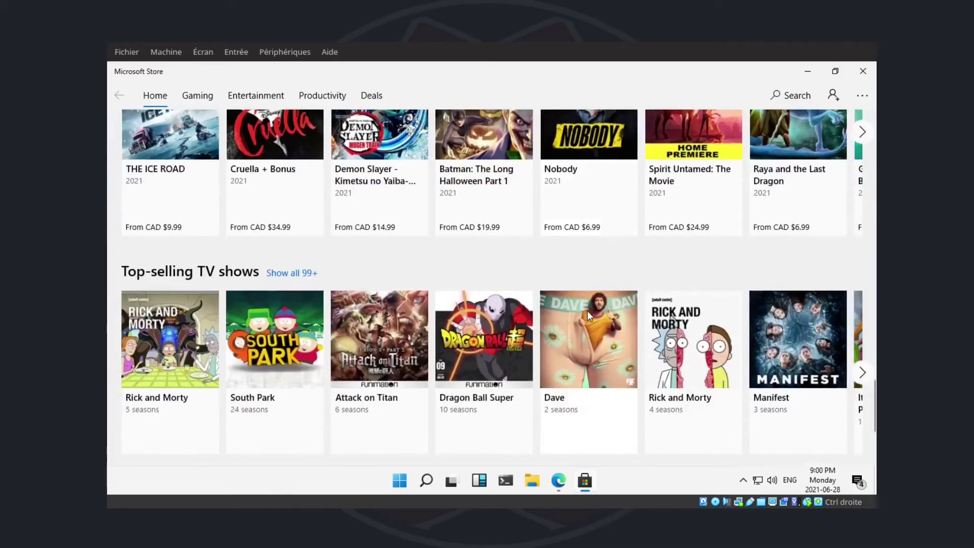
{"action": "scroll", "coordinate": [587, 311], "scroll_direction": "down", "scroll_amount": 4}
{"action": "scroll", "coordinate": [586, 312], "scroll_direction": "up", "scroll_amount": 15}
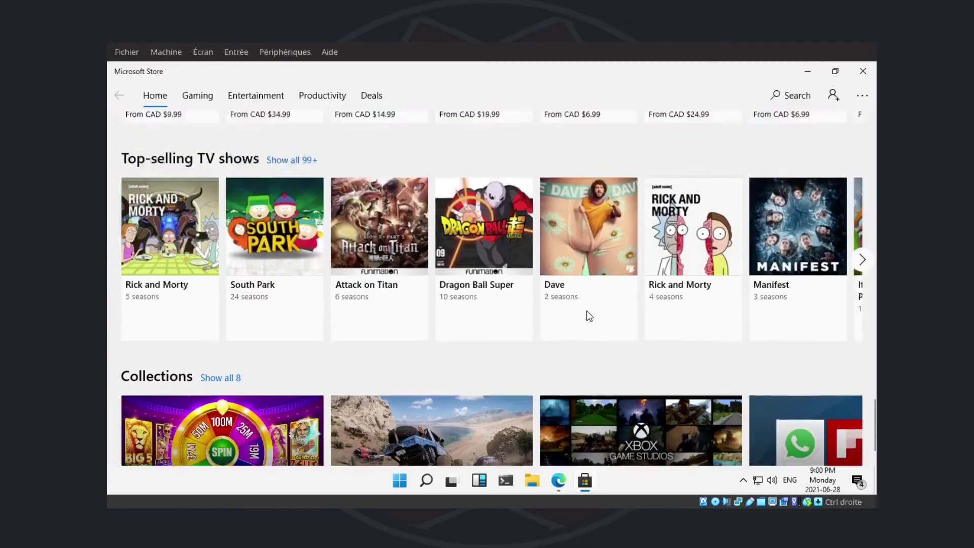
{"action": "scroll", "coordinate": [589, 278], "scroll_direction": "up", "scroll_amount": 4}
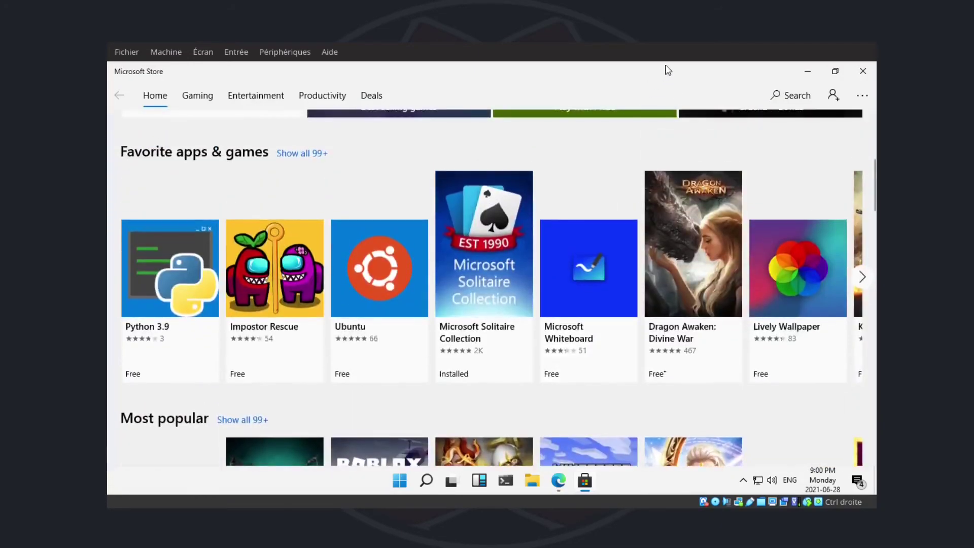
Step: Search the Store for "amazon"
{"action": "left_click", "coordinate": [790, 95]}
{"action": "type", "text": "fortnite"}
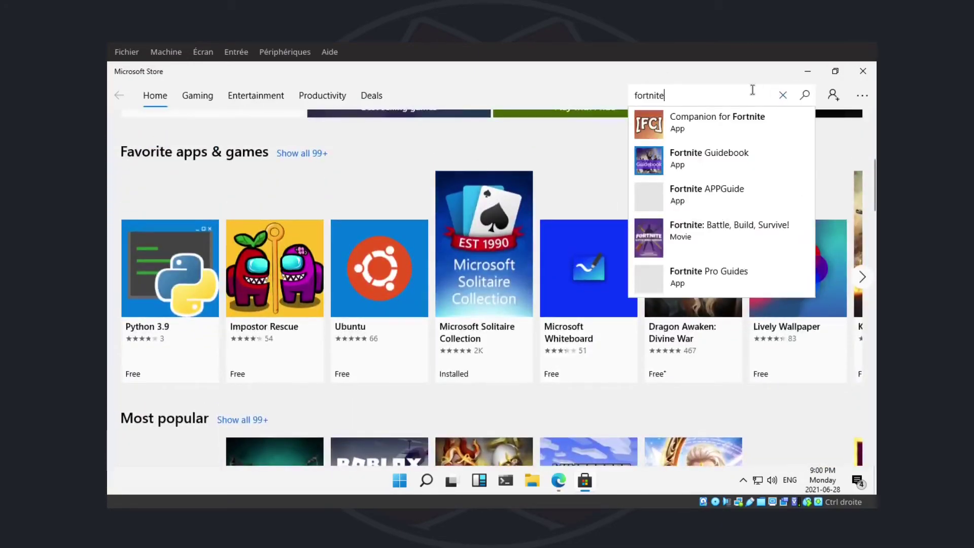
{"action": "type", "text": "ama"}
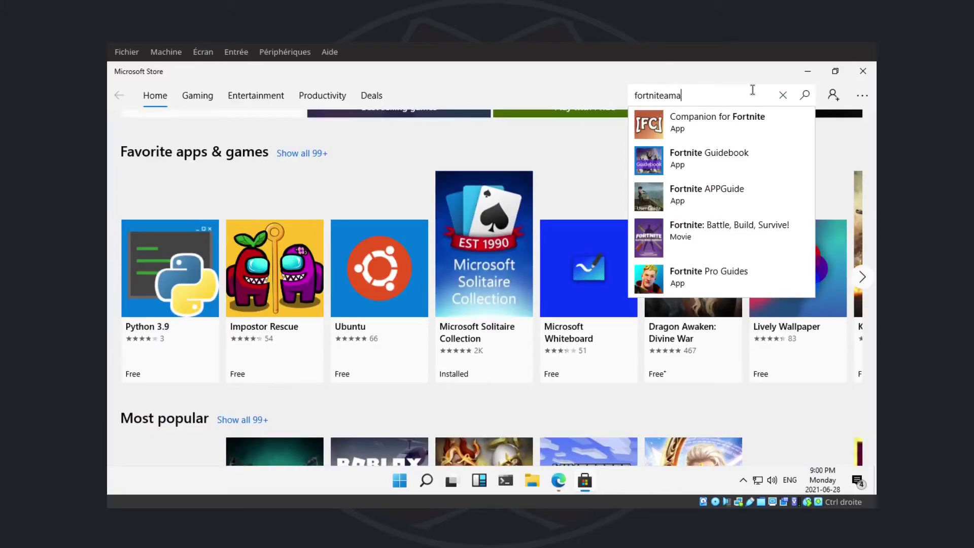
{"action": "key", "text": "BackSpace"}
{"action": "key", "text": "BackSpace"}
{"action": "key", "text": "BackSpace"}
{"action": "key", "text": "BackSpace"}
{"action": "key", "text": "BackSpace"}
{"action": "key", "text": "BackSpace"}
{"action": "key", "text": "BackSpace"}
{"action": "key", "text": "BackSpace"}
{"action": "key", "text": "BackSpace"}
{"action": "key", "text": "BackSpace"}
{"action": "key", "text": "BackSpace"}
{"action": "type", "text": "amazo"}
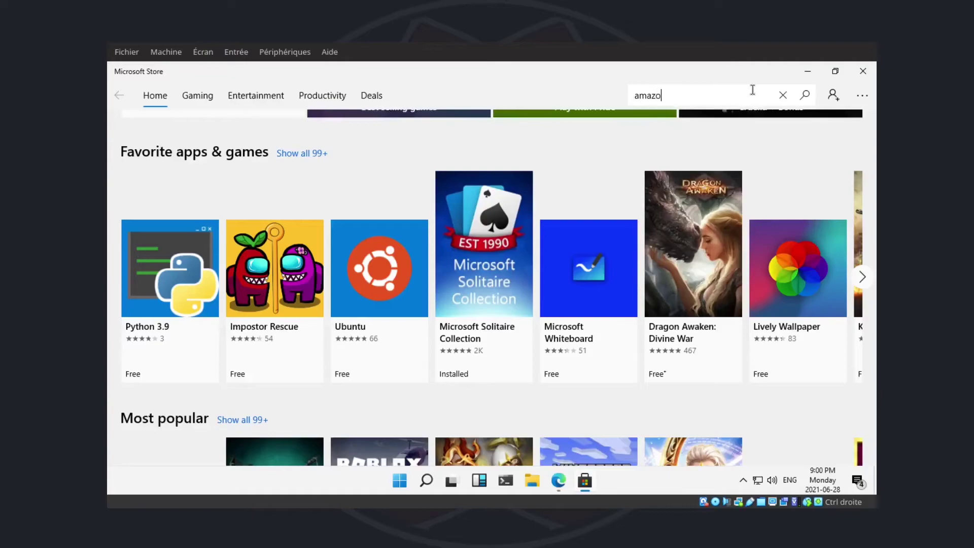
{"action": "type", "text": "n"}
{"action": "key", "text": "Return"}
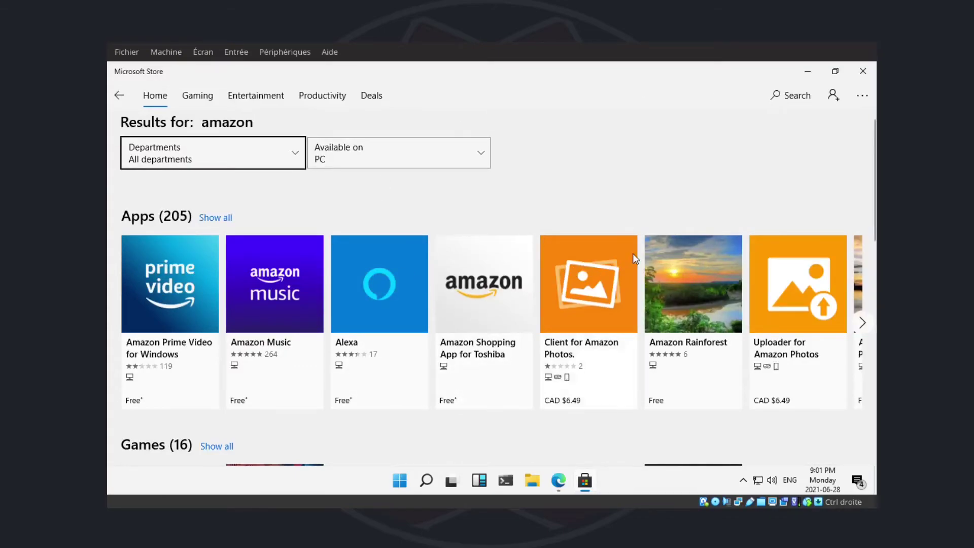
Step: Look over the apps, games, movies and hardware found for Amazon, and go back to the Store's home page
{"action": "scroll", "coordinate": [633, 255], "scroll_direction": "down", "scroll_amount": 5}
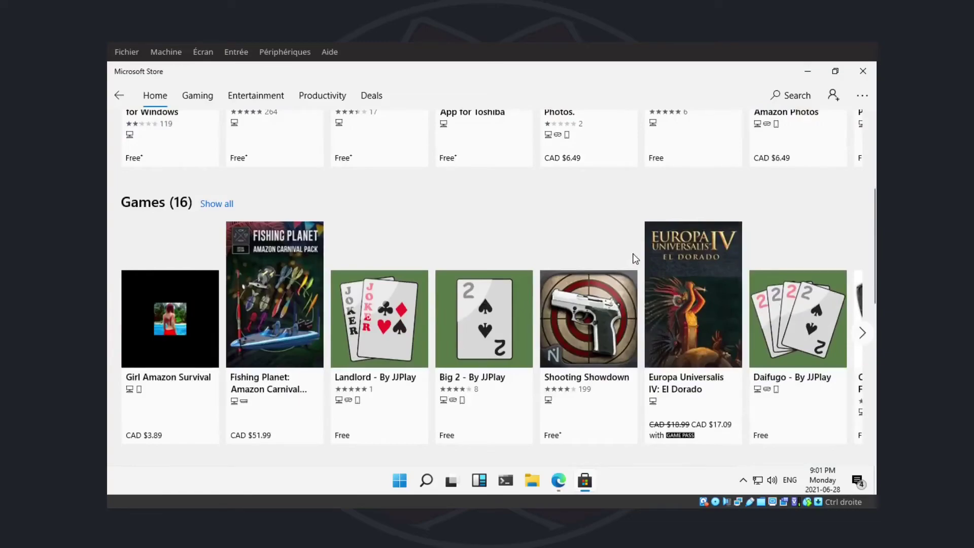
{"action": "scroll", "coordinate": [635, 259], "scroll_direction": "down", "scroll_amount": 5}
{"action": "scroll", "coordinate": [634, 258], "scroll_direction": "up", "scroll_amount": 10}
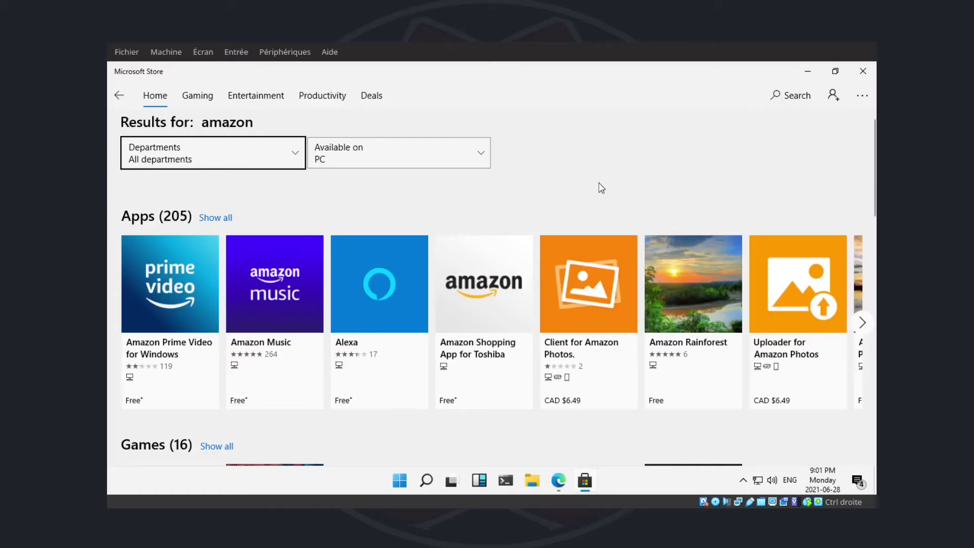
{"action": "scroll", "coordinate": [611, 191], "scroll_direction": "down", "scroll_amount": 5}
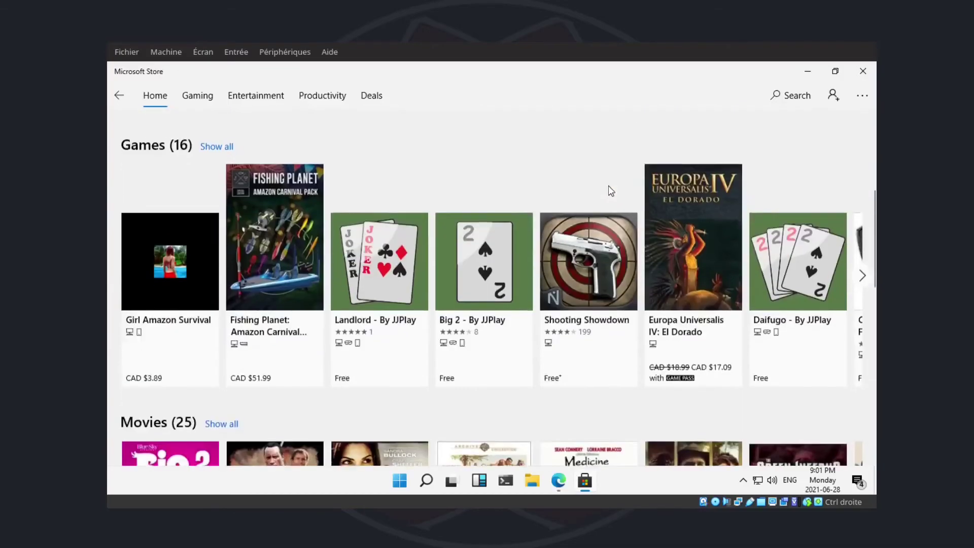
{"action": "scroll", "coordinate": [611, 191], "scroll_direction": "down", "scroll_amount": 5}
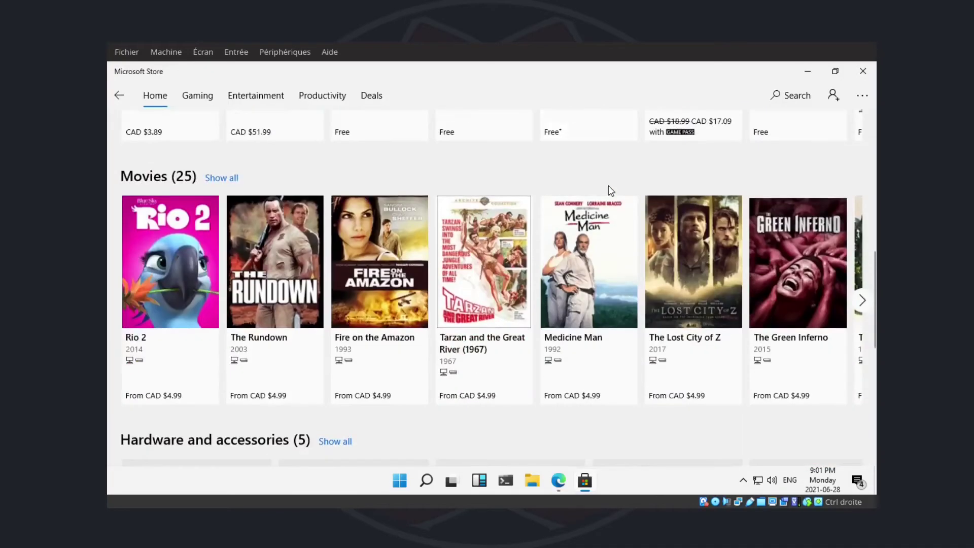
{"action": "scroll", "coordinate": [611, 191], "scroll_direction": "down", "scroll_amount": 9}
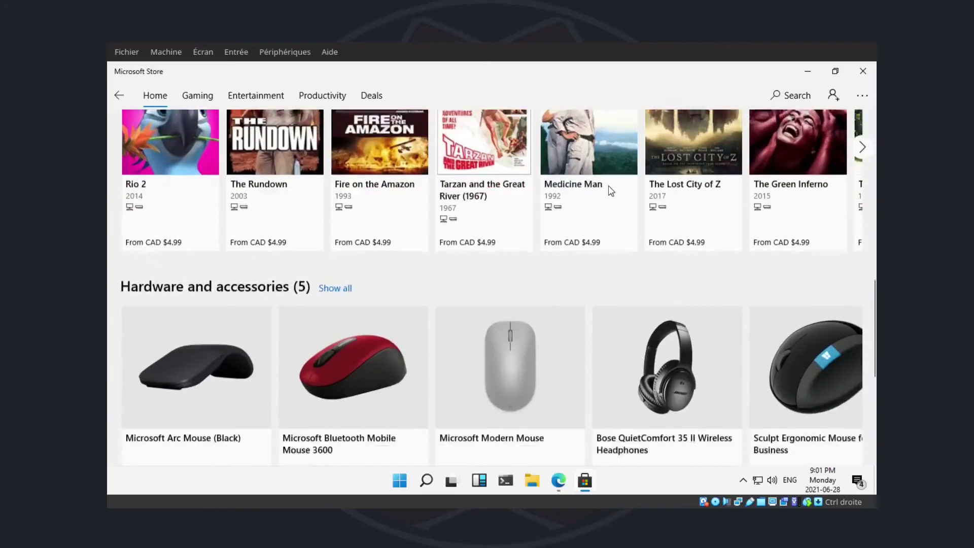
{"action": "scroll", "coordinate": [611, 191], "scroll_direction": "up", "scroll_amount": 15}
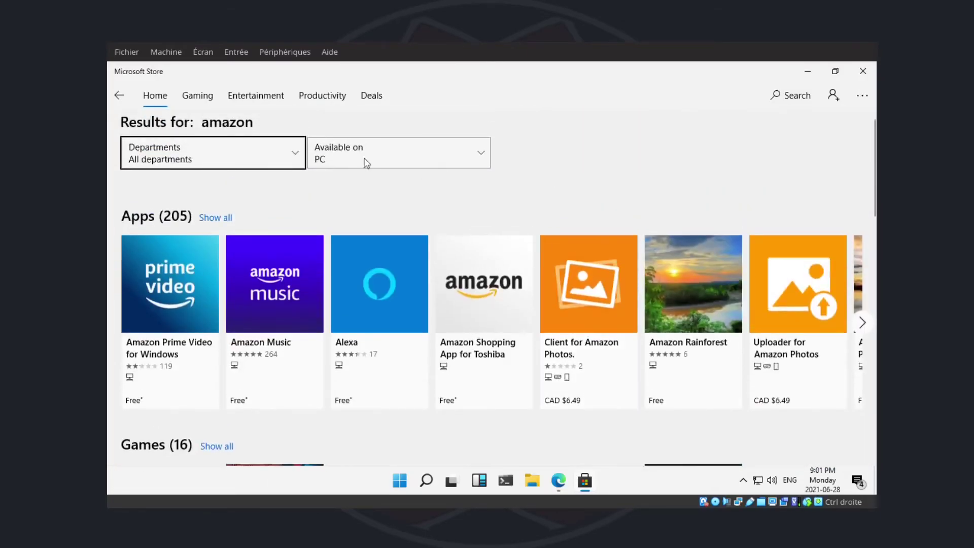
{"action": "left_click", "coordinate": [119, 96]}
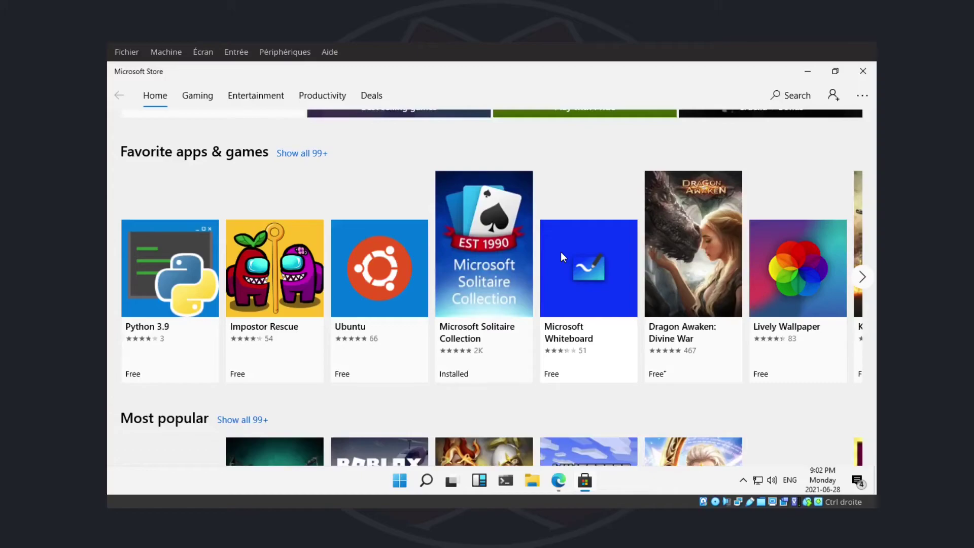
{"action": "scroll", "coordinate": [562, 257], "scroll_direction": "down", "scroll_amount": 5}
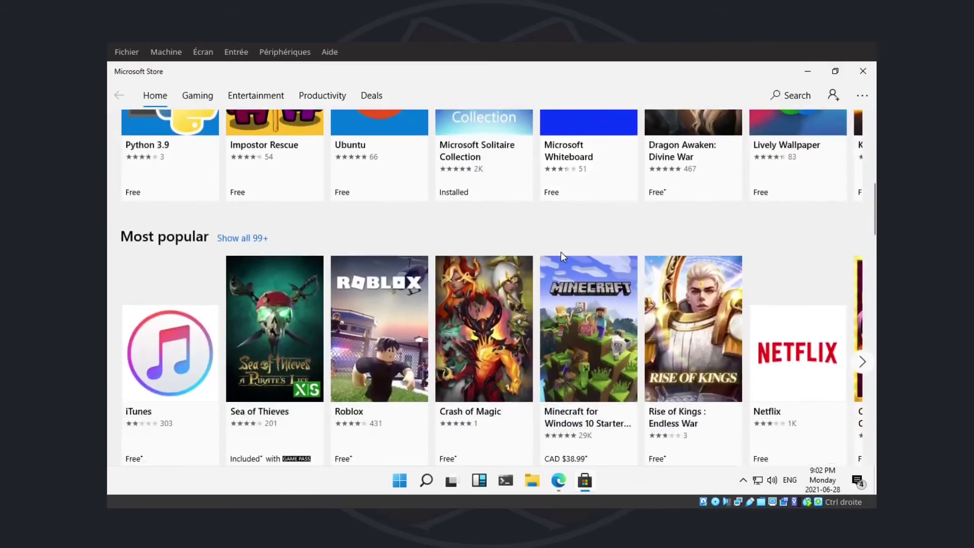
Step: Look over the Store home page's Most popular, New & notable PC games and Top free apps sections, including the remaining Most popular entries
{"action": "scroll", "coordinate": [563, 257], "scroll_direction": "up", "scroll_amount": 2}
{"action": "scroll", "coordinate": [562, 256], "scroll_direction": "down", "scroll_amount": 5}
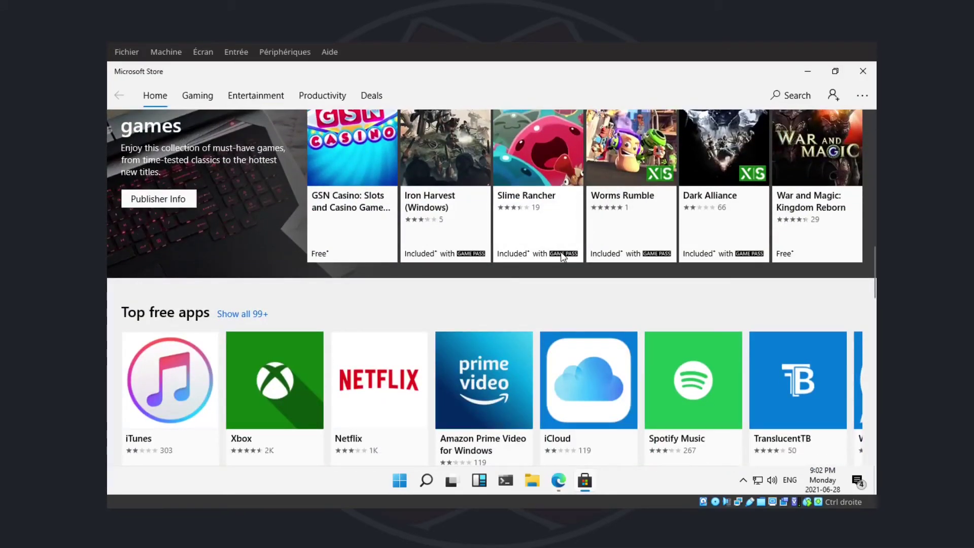
{"action": "scroll", "coordinate": [562, 256], "scroll_direction": "down", "scroll_amount": 3}
{"action": "scroll", "coordinate": [561, 252], "scroll_direction": "up", "scroll_amount": 5}
{"action": "scroll", "coordinate": [561, 253], "scroll_direction": "up", "scroll_amount": 3}
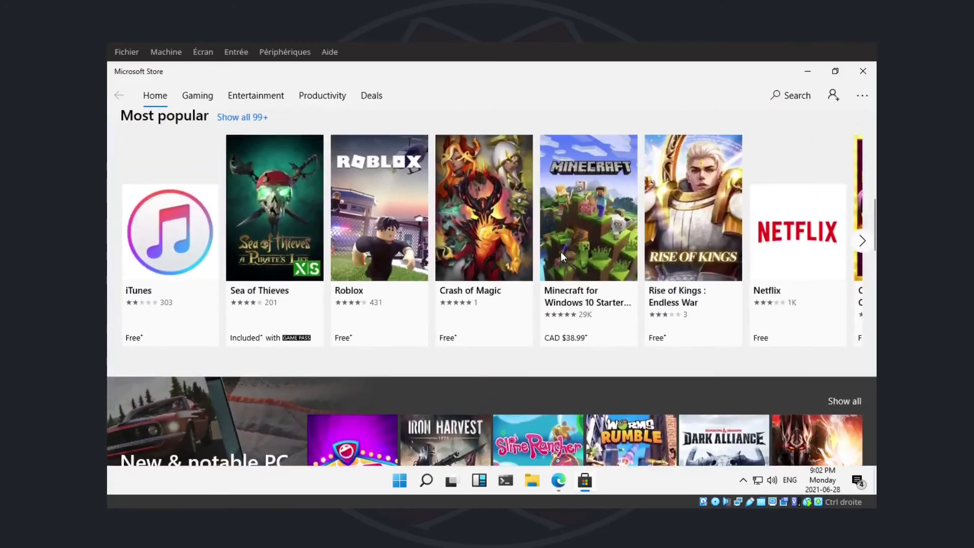
{"action": "left_click", "coordinate": [863, 241]}
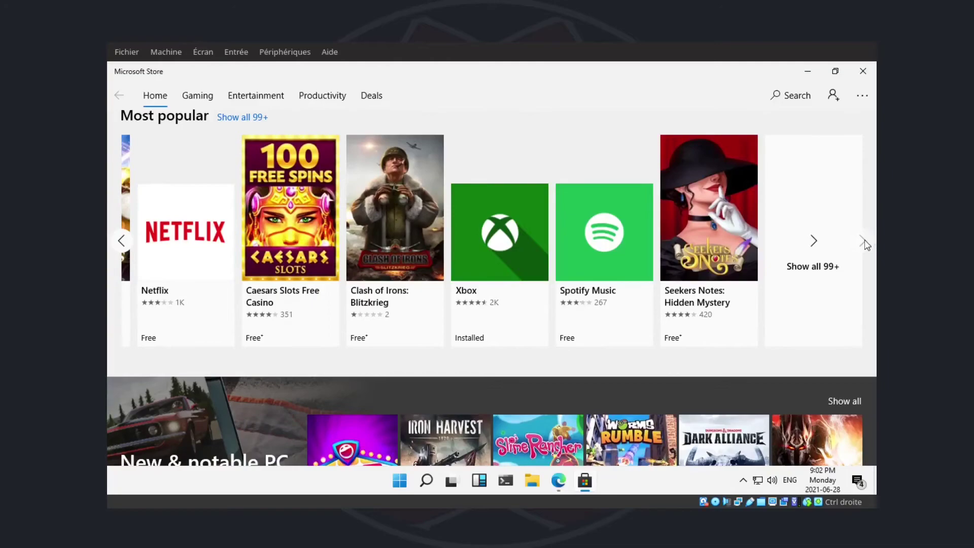
{"action": "left_click", "coordinate": [123, 242]}
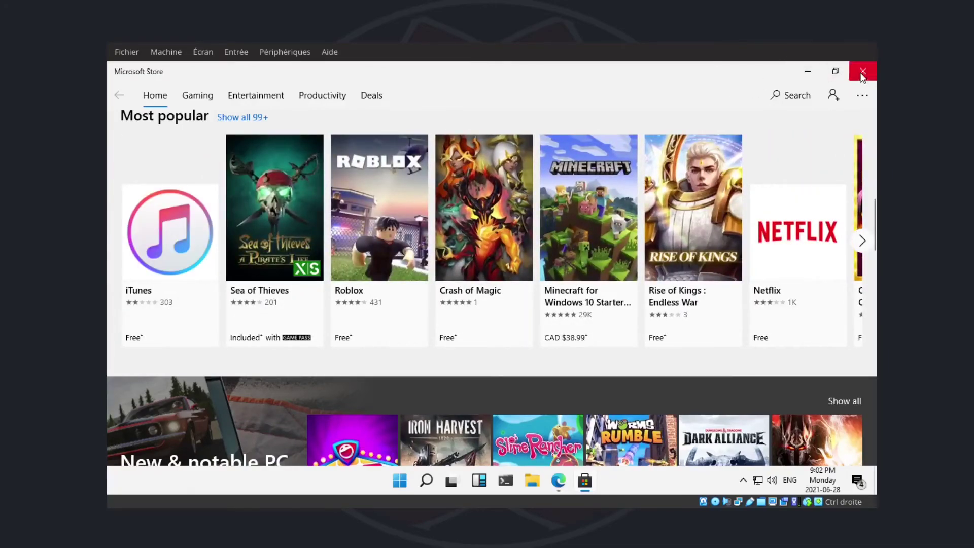
Step: Close the Microsoft Store and open the Settings app in a maximized window
{"action": "left_click", "coordinate": [863, 72]}
{"action": "left_click", "coordinate": [401, 480]}
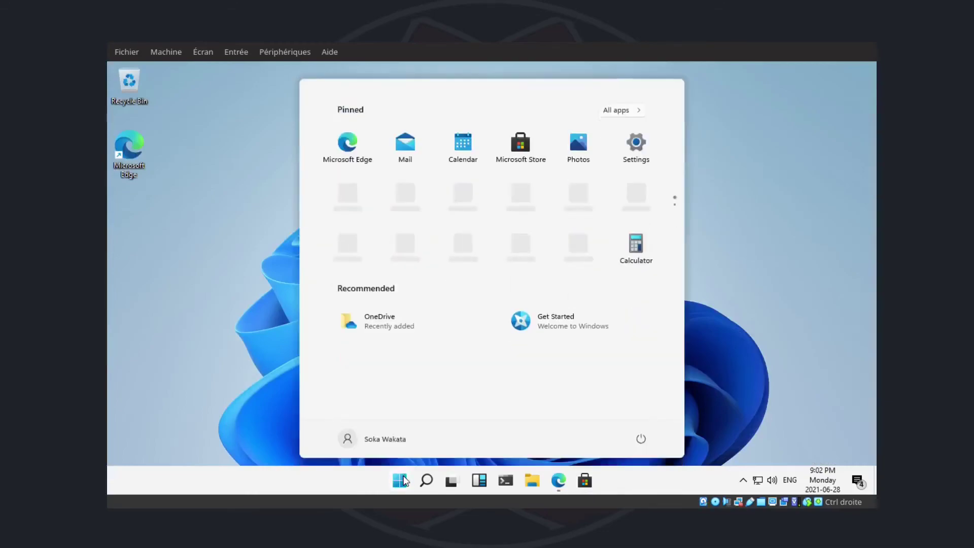
{"action": "left_click", "coordinate": [640, 147]}
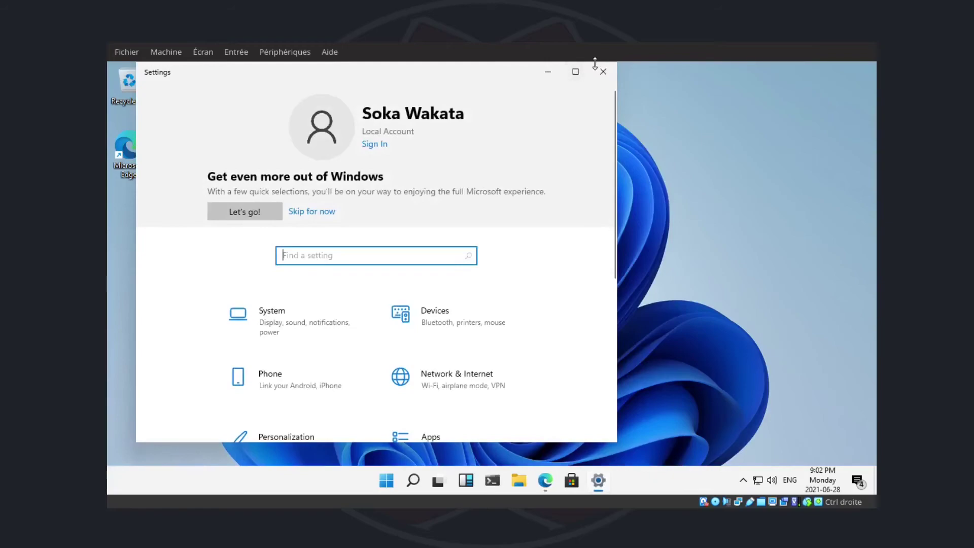
{"action": "left_click", "coordinate": [576, 74]}
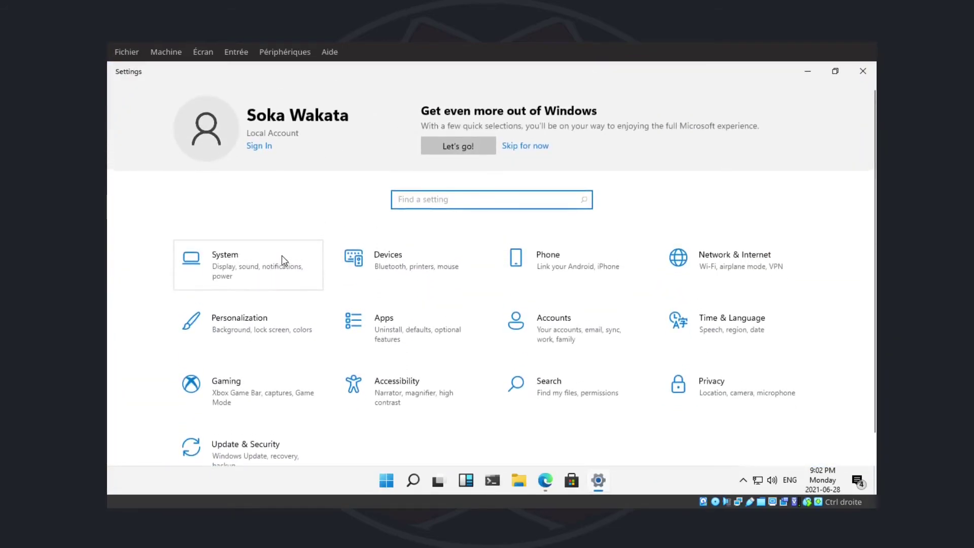
Step: Examine the System category and its Display settings, from Night light to Multiple displays, and return to the Settings home page
{"action": "left_click", "coordinate": [226, 266]}
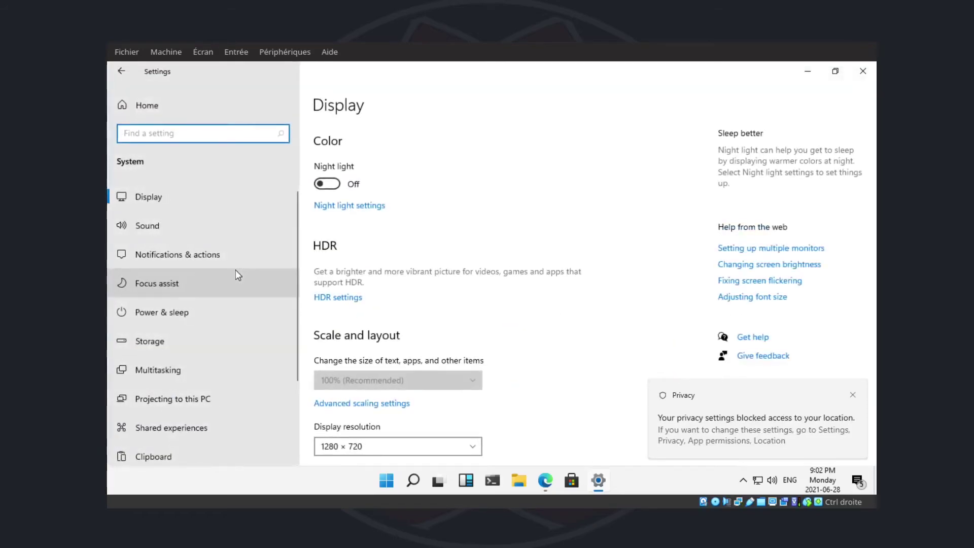
{"action": "scroll", "coordinate": [432, 178], "scroll_direction": "down", "scroll_amount": 5}
{"action": "scroll", "coordinate": [442, 186], "scroll_direction": "up", "scroll_amount": 5}
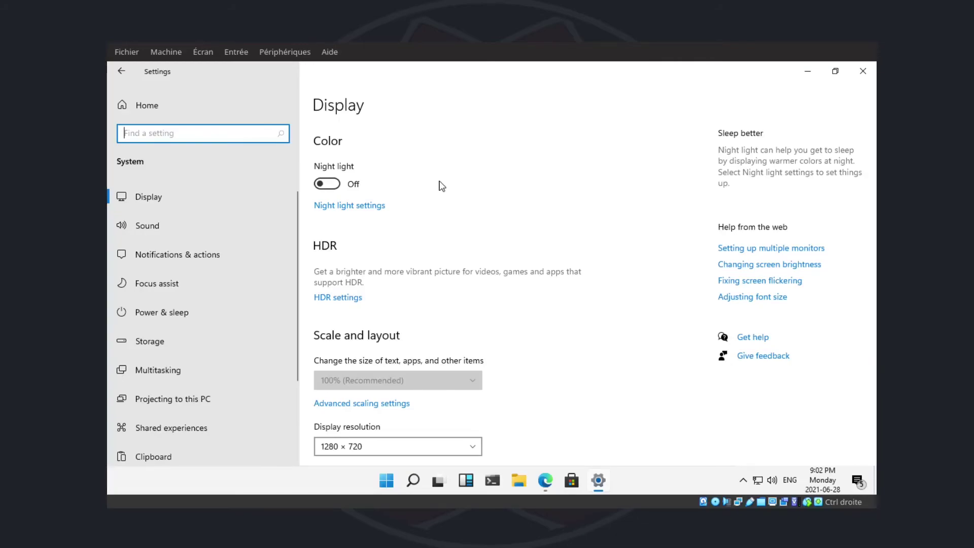
{"action": "scroll", "coordinate": [441, 186], "scroll_direction": "down", "scroll_amount": 3}
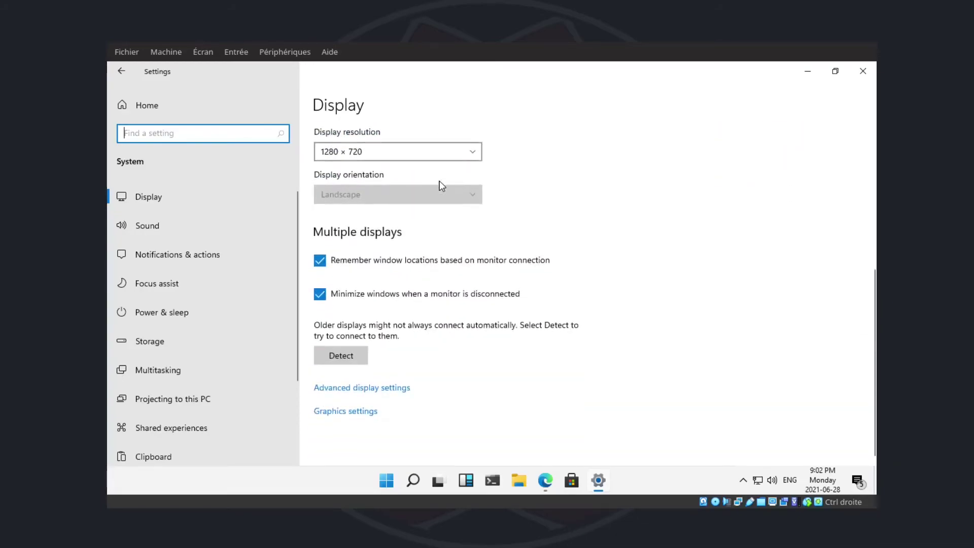
{"action": "scroll", "coordinate": [442, 187], "scroll_direction": "up", "scroll_amount": 3}
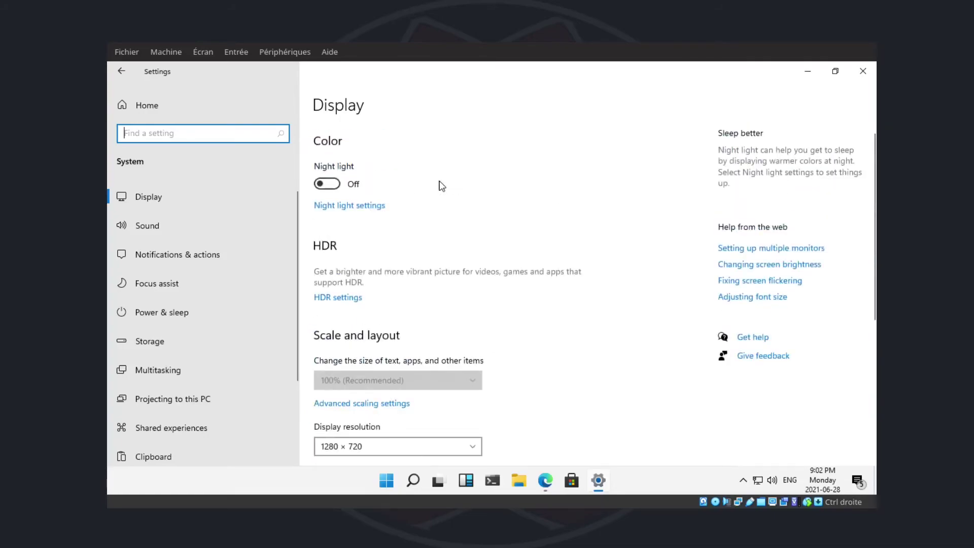
{"action": "left_click", "coordinate": [121, 72]}
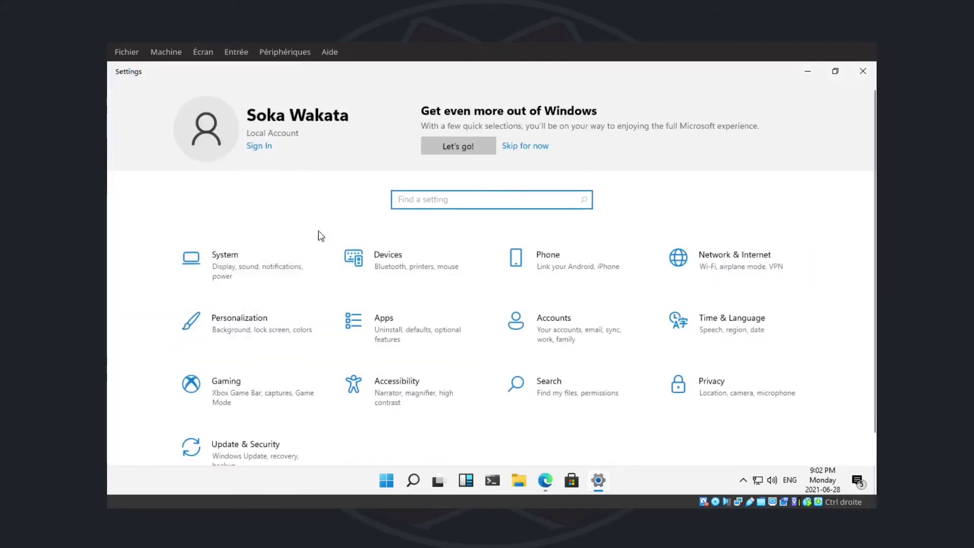
Step: Open the Personalization settings and examine the Background and Colors pages
{"action": "left_click", "coordinate": [237, 323]}
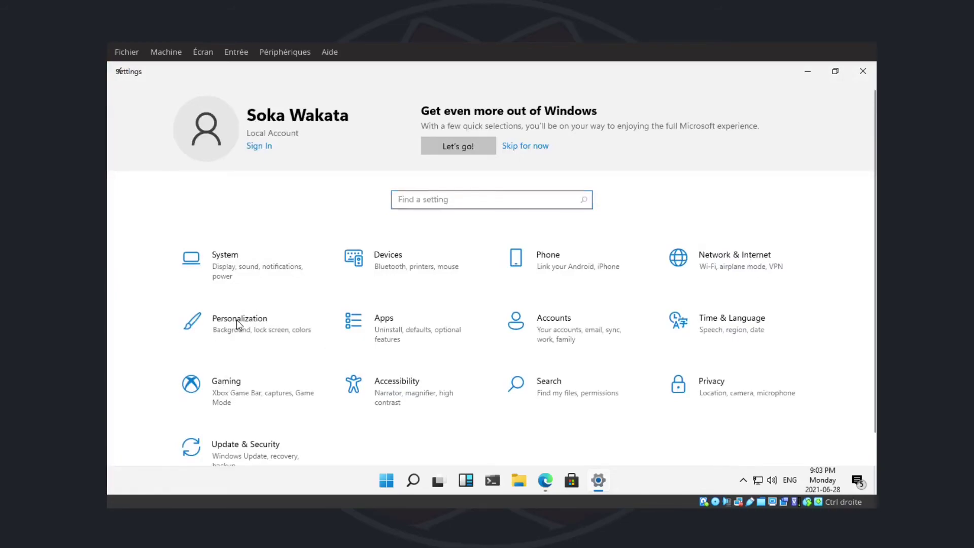
{"action": "scroll", "coordinate": [553, 257], "scroll_direction": "down", "scroll_amount": 2}
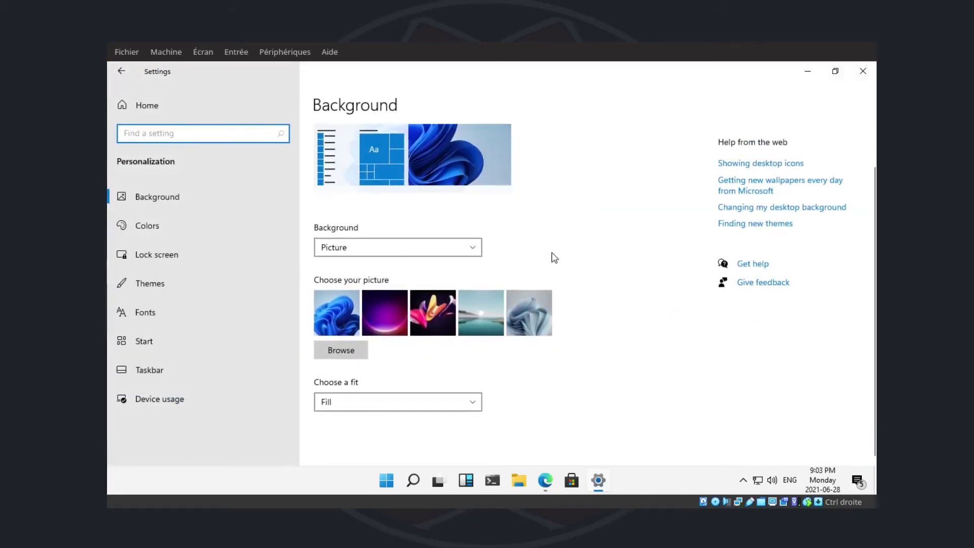
{"action": "scroll", "coordinate": [554, 257], "scroll_direction": "up", "scroll_amount": 2}
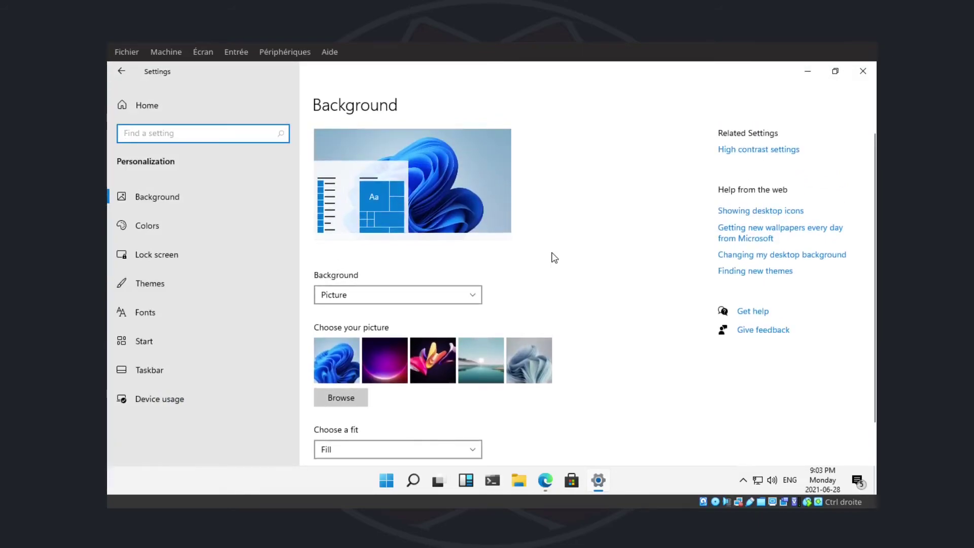
{"action": "left_click", "coordinate": [158, 200]}
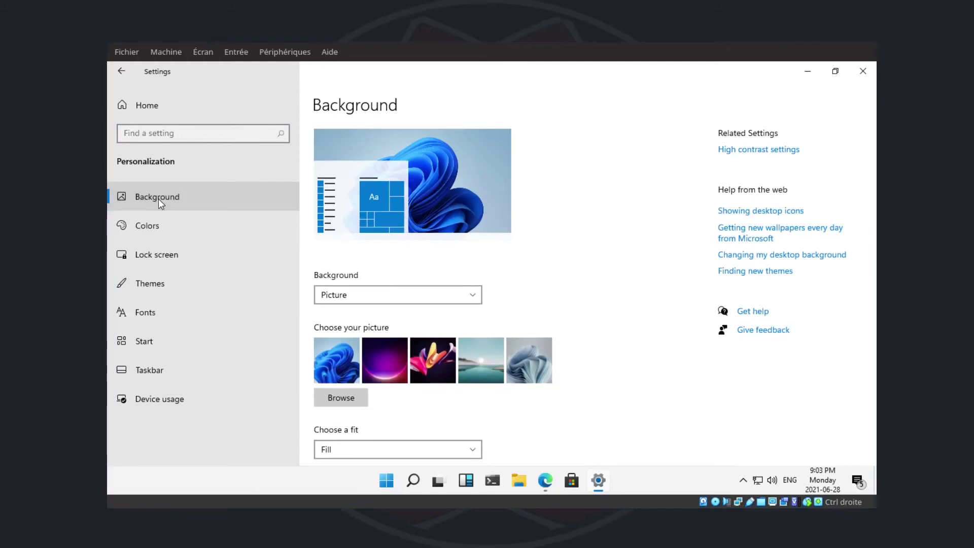
{"action": "left_click", "coordinate": [151, 229]}
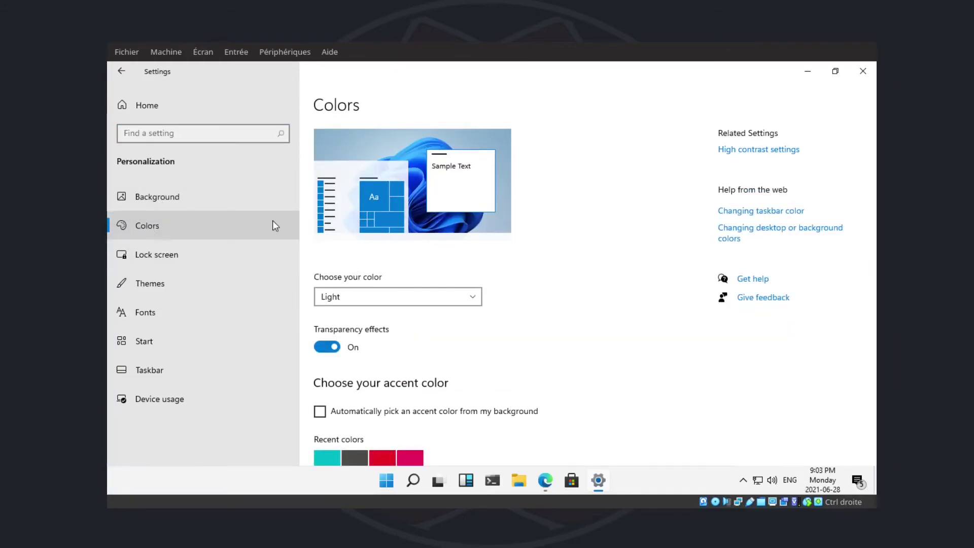
{"action": "scroll", "coordinate": [502, 348], "scroll_direction": "down", "scroll_amount": 8}
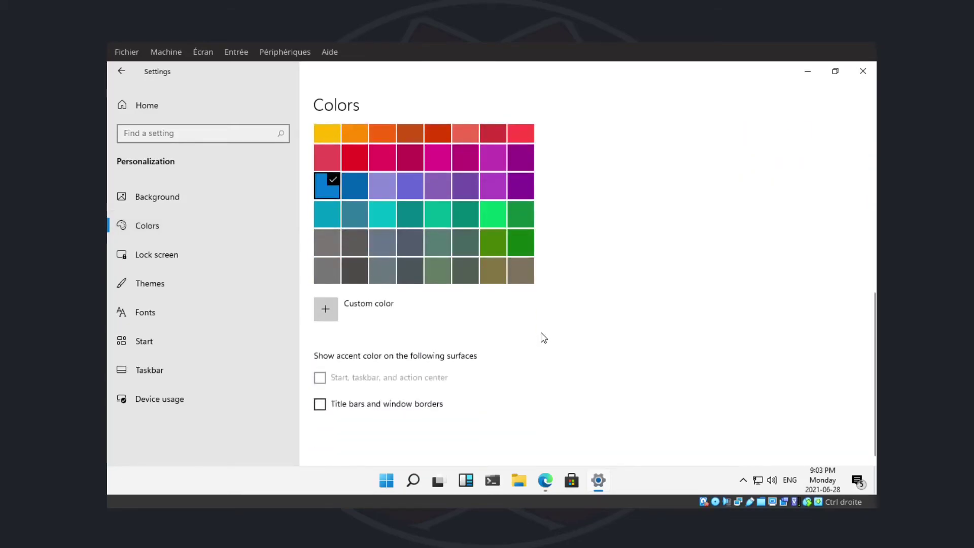
{"action": "scroll", "coordinate": [543, 338], "scroll_direction": "up", "scroll_amount": 6}
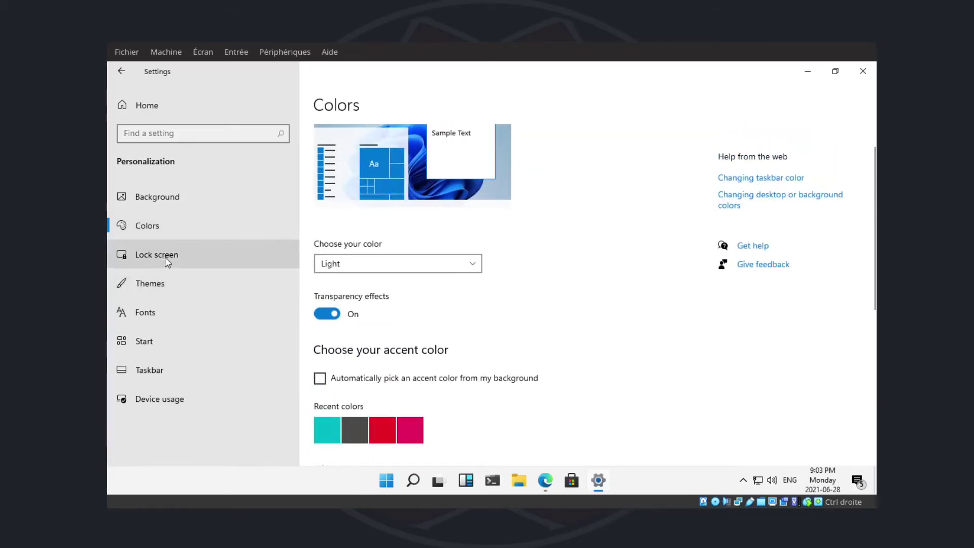
Step: Examine the Lock screen options and the available themes in Personalization
{"action": "left_click", "coordinate": [166, 256]}
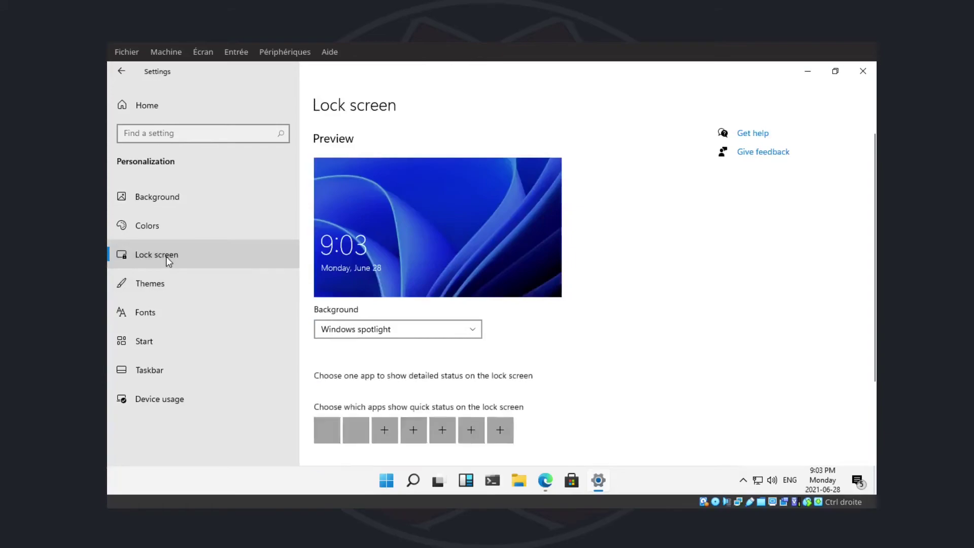
{"action": "scroll", "coordinate": [479, 253], "scroll_direction": "down", "scroll_amount": 3}
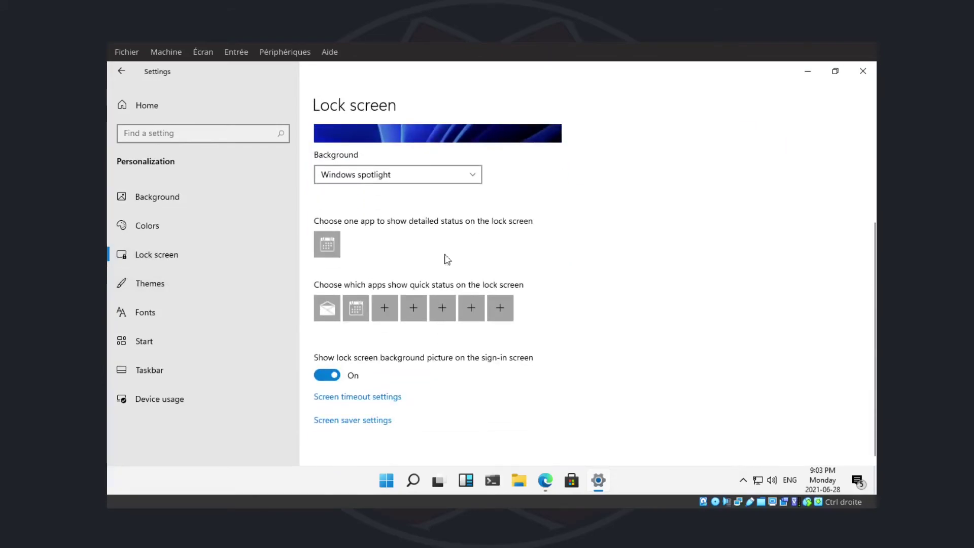
{"action": "left_click", "coordinate": [160, 285]}
{"action": "scroll", "coordinate": [468, 295], "scroll_direction": "down", "scroll_amount": 5}
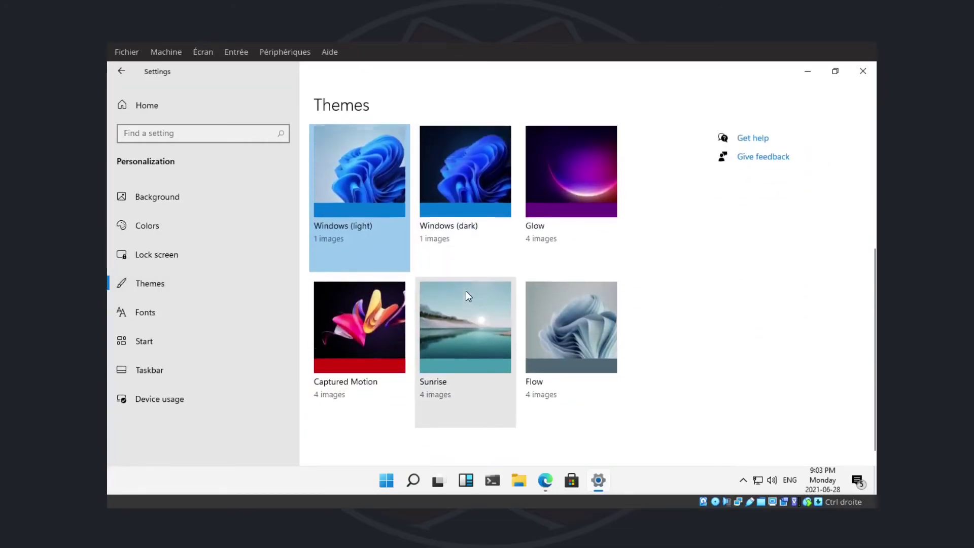
{"action": "scroll", "coordinate": [468, 295], "scroll_direction": "up", "scroll_amount": 5}
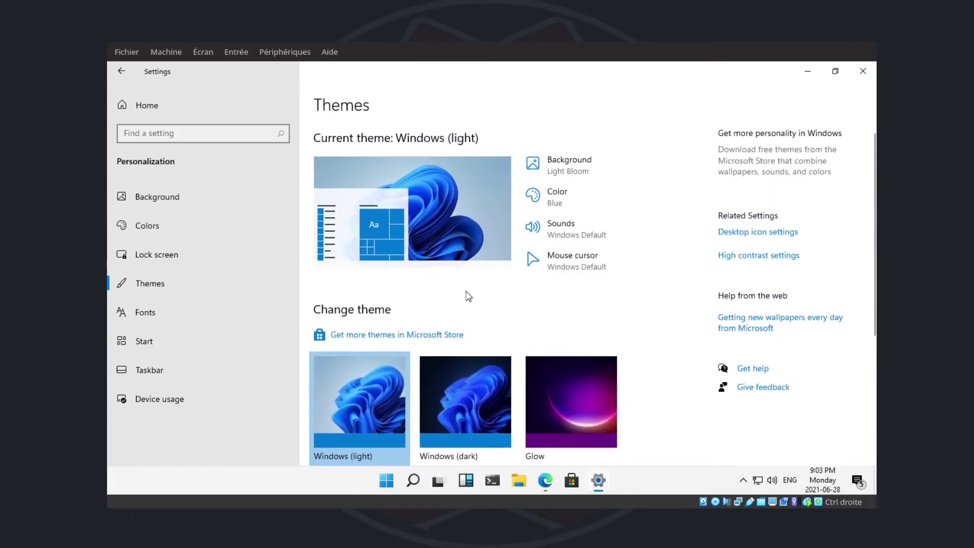
Step: Look through the Fonts page's options for adding fonts and its list of available fonts
{"action": "left_click", "coordinate": [151, 312]}
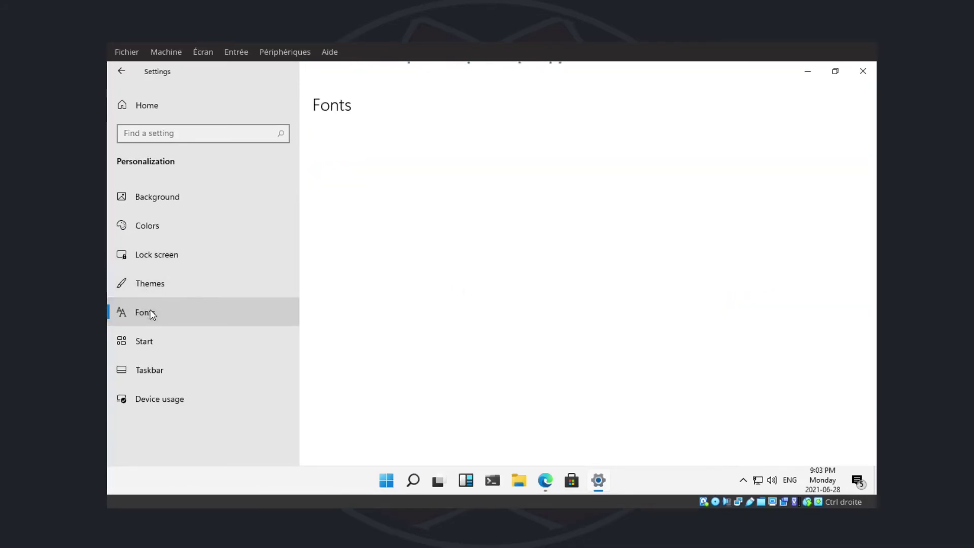
{"action": "scroll", "coordinate": [467, 252], "scroll_direction": "down", "scroll_amount": 5}
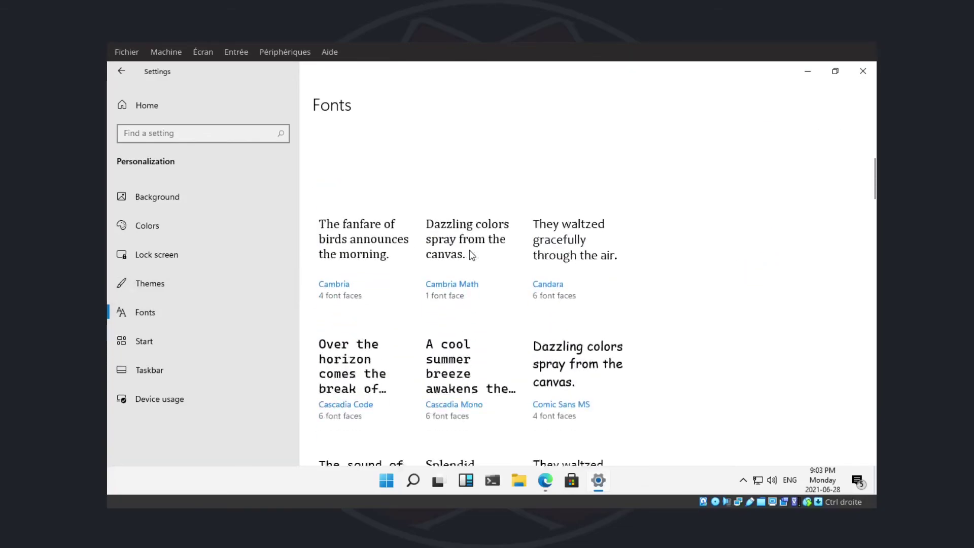
{"action": "scroll", "coordinate": [467, 254], "scroll_direction": "down", "scroll_amount": 5}
{"action": "scroll", "coordinate": [468, 254], "scroll_direction": "up", "scroll_amount": 10}
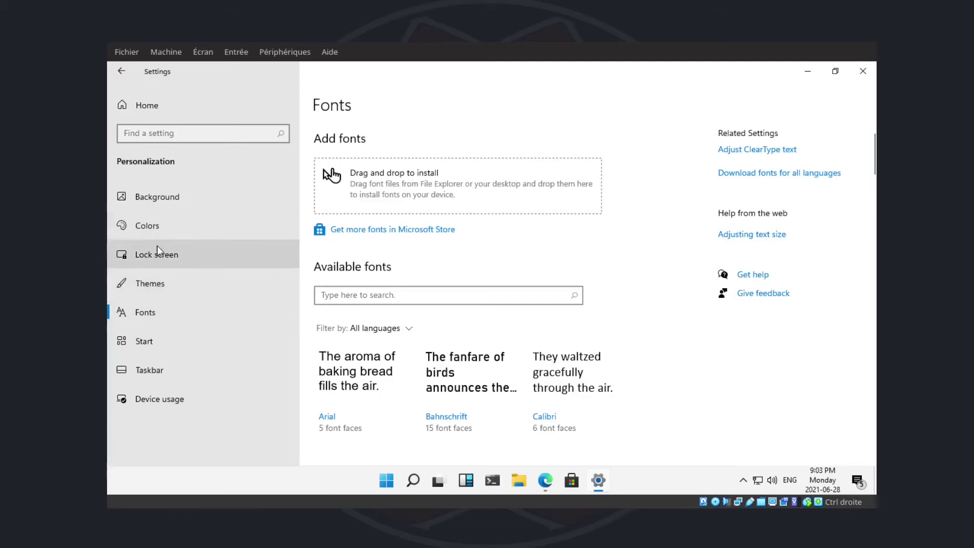
Step: Compare the wallpaper pictures on the Background page with the themes offered on the Themes page
{"action": "left_click", "coordinate": [159, 195]}
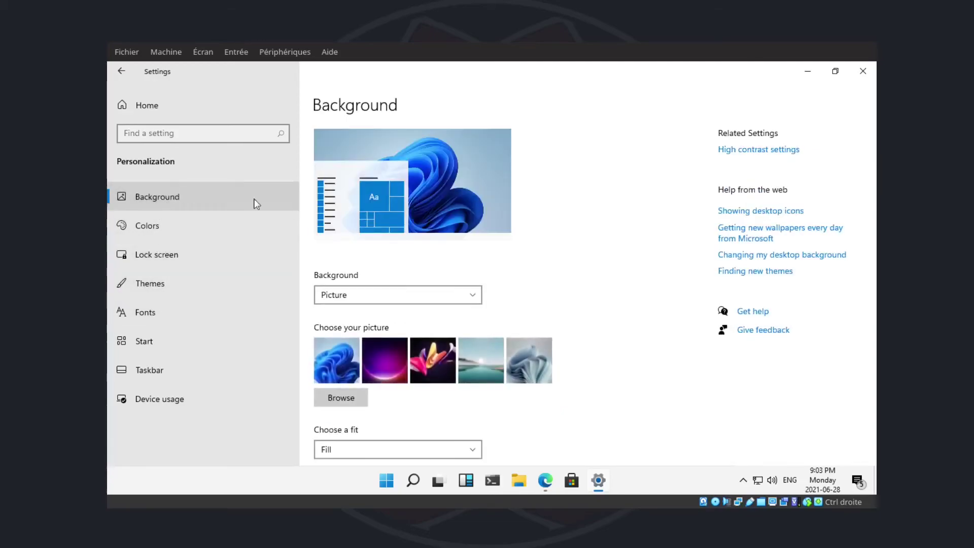
{"action": "scroll", "coordinate": [611, 263], "scroll_direction": "down", "scroll_amount": 1}
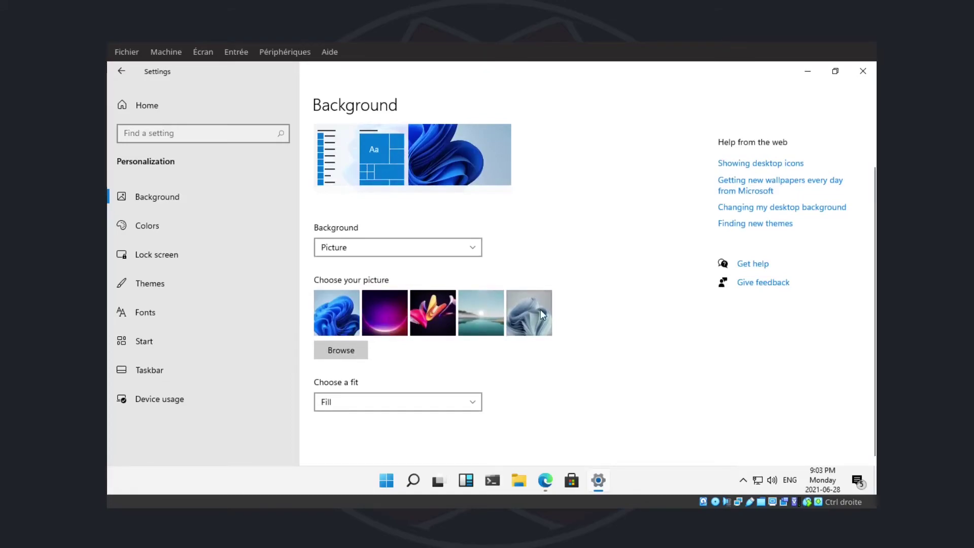
{"action": "left_click", "coordinate": [160, 283]}
{"action": "scroll", "coordinate": [500, 274], "scroll_direction": "down", "scroll_amount": 5}
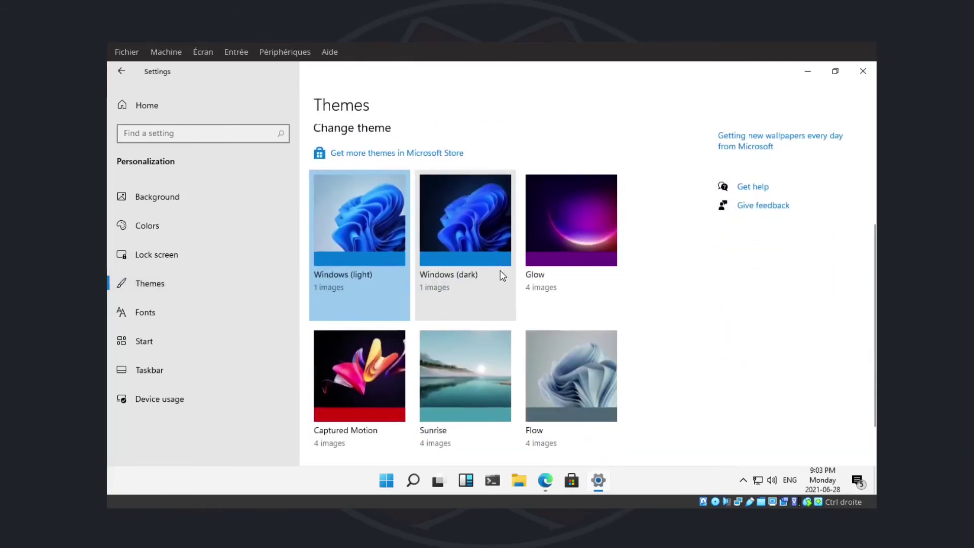
{"action": "scroll", "coordinate": [556, 256], "scroll_direction": "down", "scroll_amount": 2}
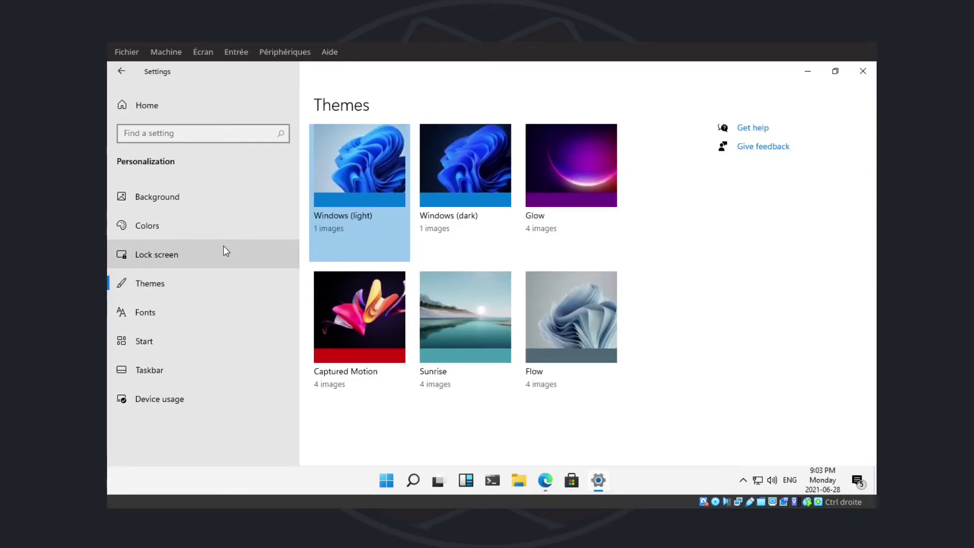
Step: Revisit the Background page and view the Start and Taskbar personalization settings
{"action": "left_click", "coordinate": [200, 199]}
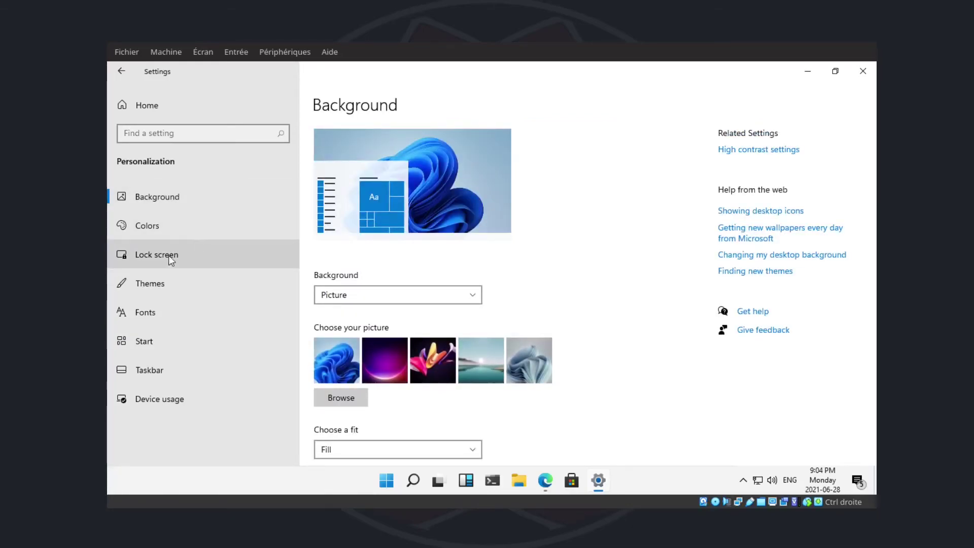
{"action": "left_click", "coordinate": [165, 337]}
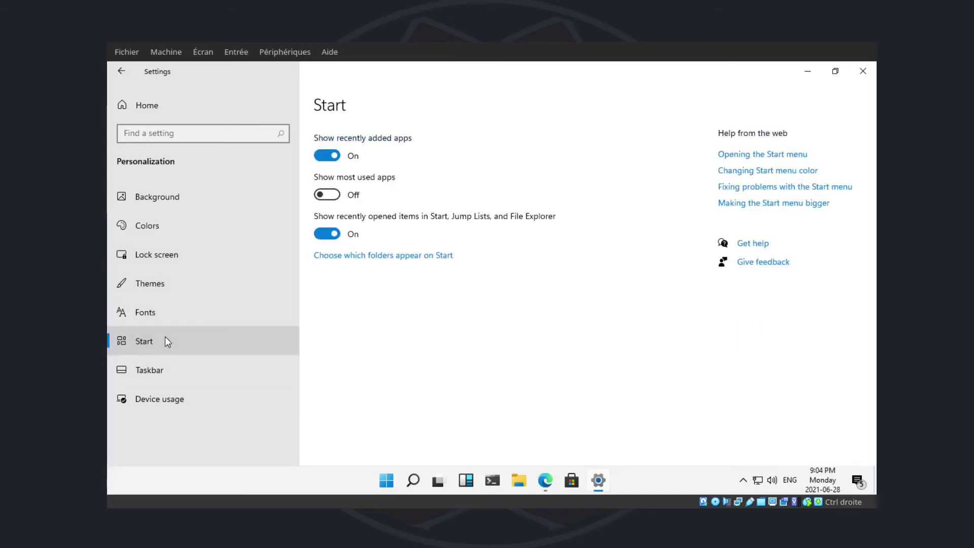
{"action": "left_click", "coordinate": [159, 367]}
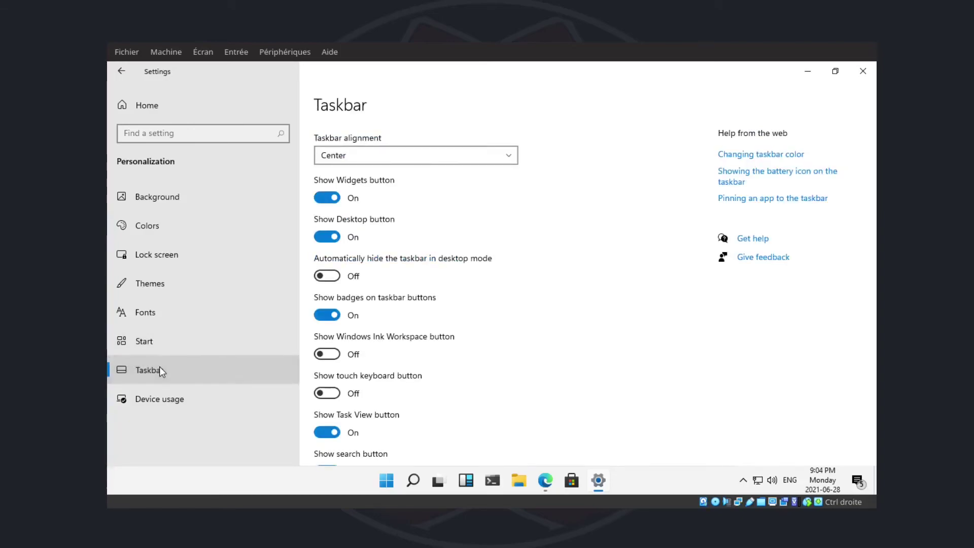
Step: Return to the Settings home page and open the Phone settings
{"action": "left_click", "coordinate": [113, 66]}
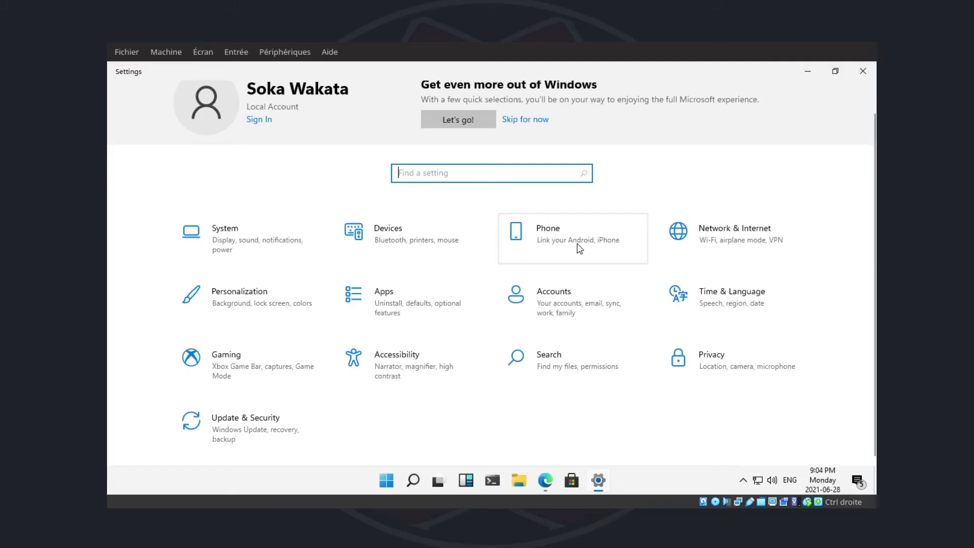
{"action": "left_click", "coordinate": [563, 250]}
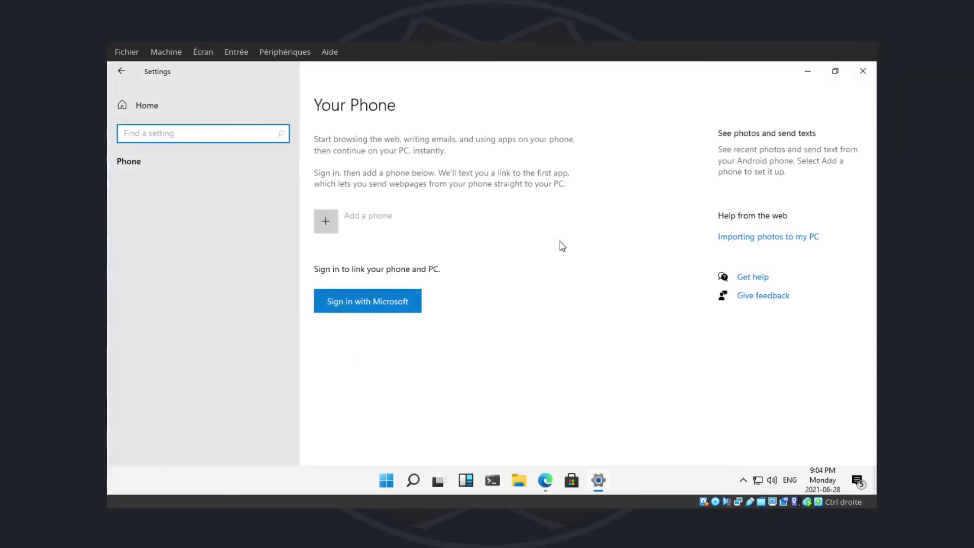
Step: Return to the Settings home page, view the Bluetooth & other devices page under Devices, and close Settings
{"action": "left_click", "coordinate": [123, 71]}
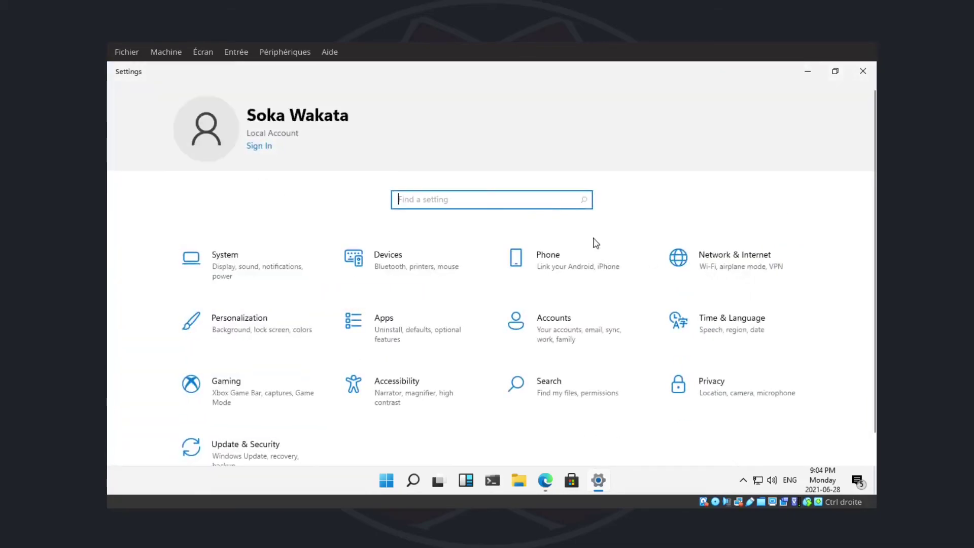
{"action": "left_click", "coordinate": [380, 266]}
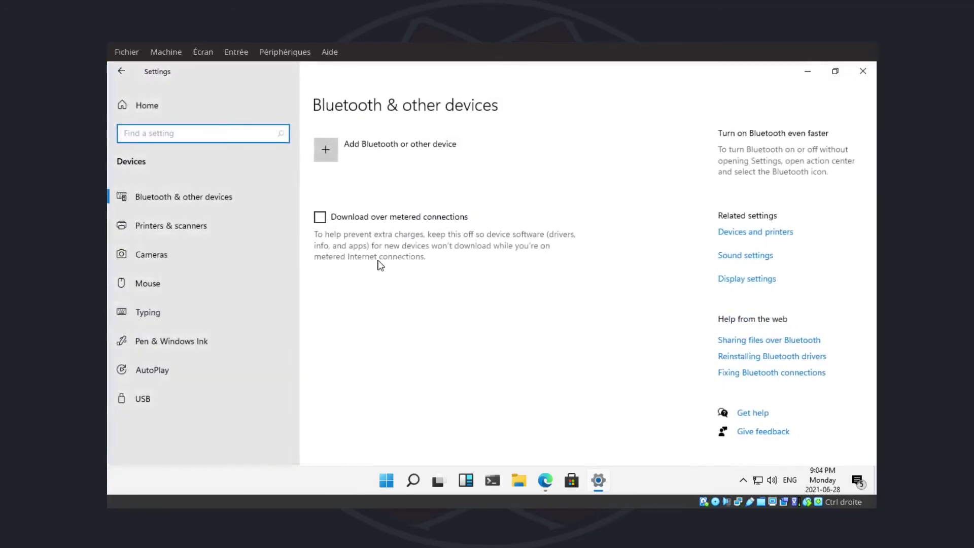
{"action": "scroll", "coordinate": [380, 266], "scroll_direction": "down", "scroll_amount": 2}
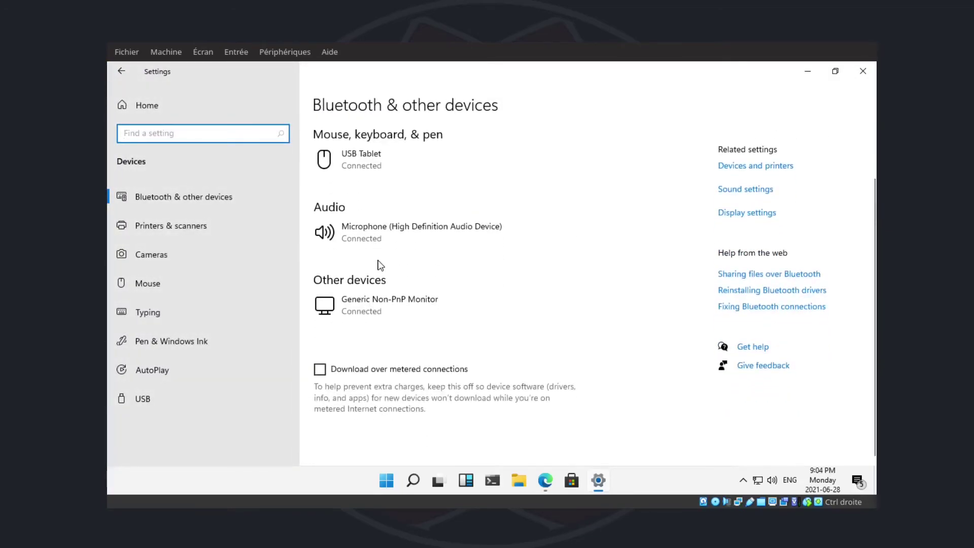
{"action": "scroll", "coordinate": [380, 265], "scroll_direction": "up", "scroll_amount": 2}
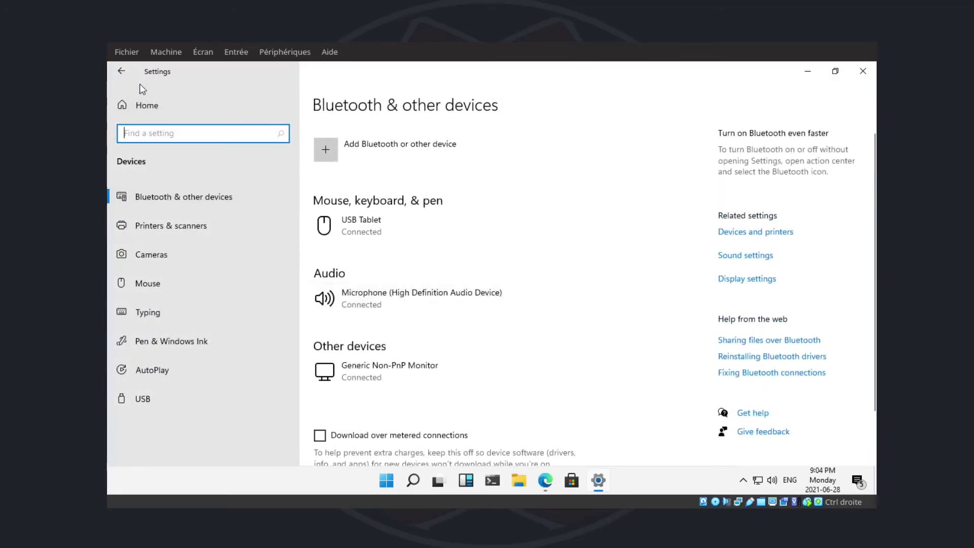
{"action": "left_click", "coordinate": [121, 71]}
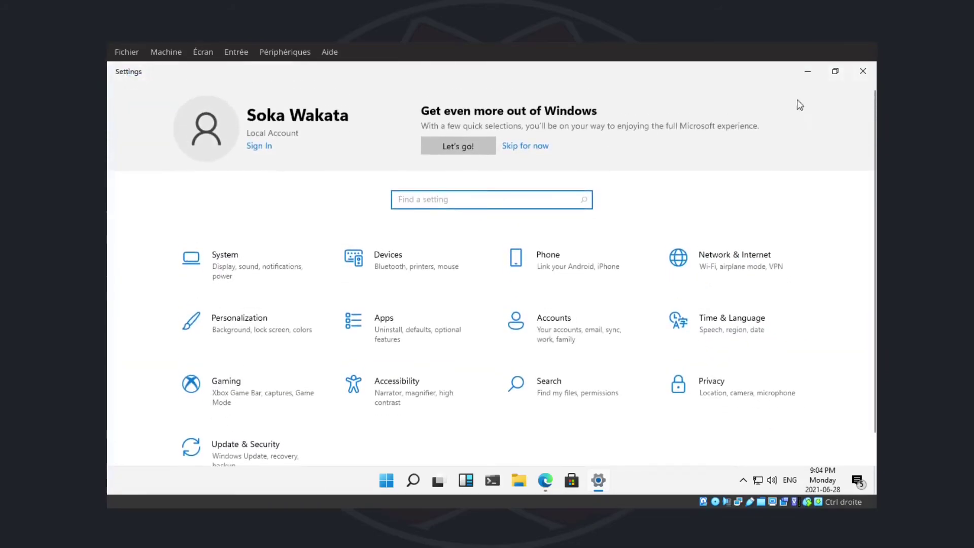
{"action": "left_click", "coordinate": [863, 71]}
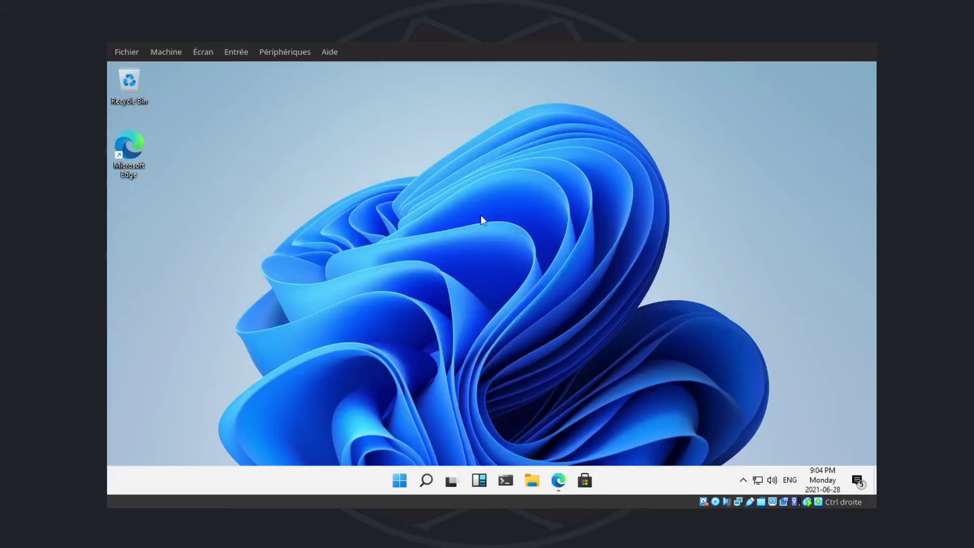
Step: Switch to Microsoft Edge, look through the open website's home page down to its footer, and close the browser
{"action": "left_click", "coordinate": [558, 480]}
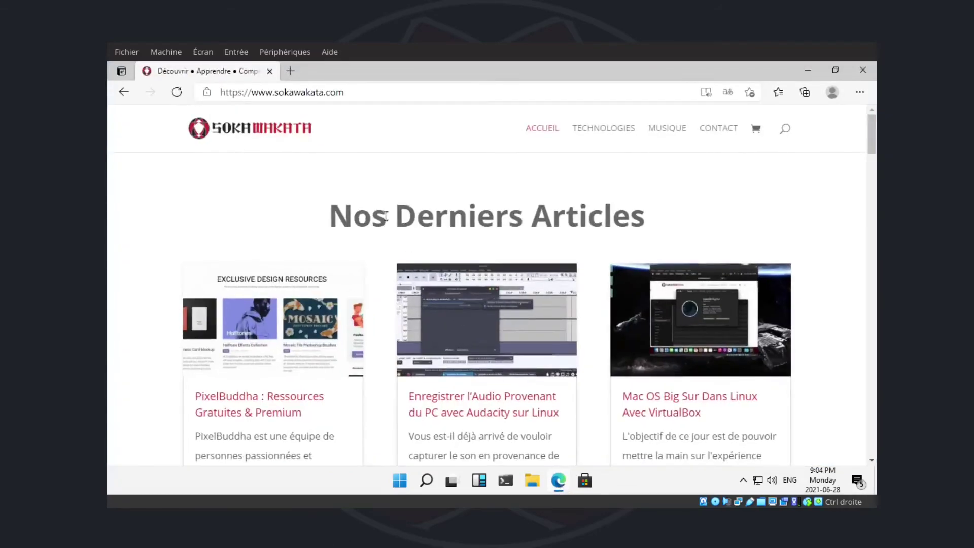
{"action": "scroll", "coordinate": [357, 189], "scroll_direction": "down", "scroll_amount": 3}
{"action": "scroll", "coordinate": [357, 189], "scroll_direction": "down", "scroll_amount": 20}
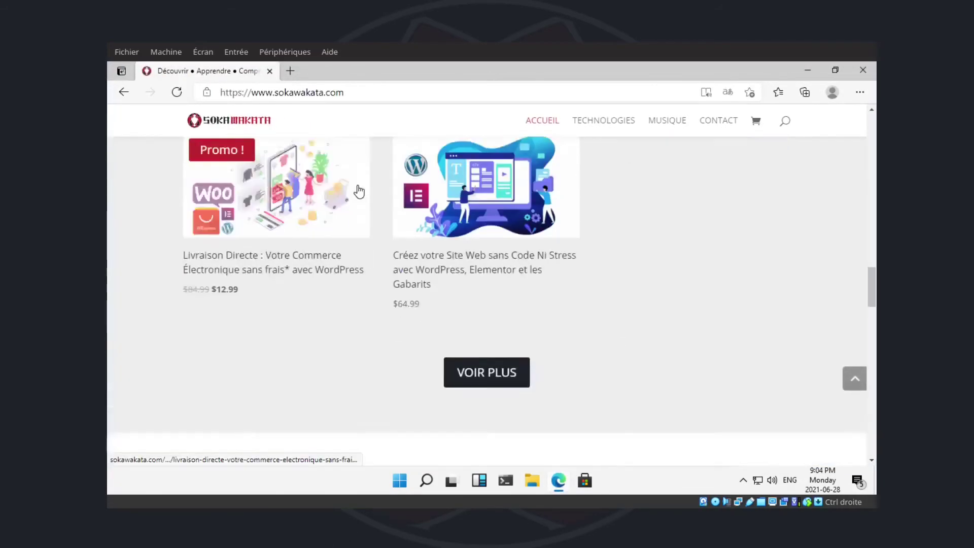
{"action": "scroll", "coordinate": [357, 189], "scroll_direction": "down", "scroll_amount": 10}
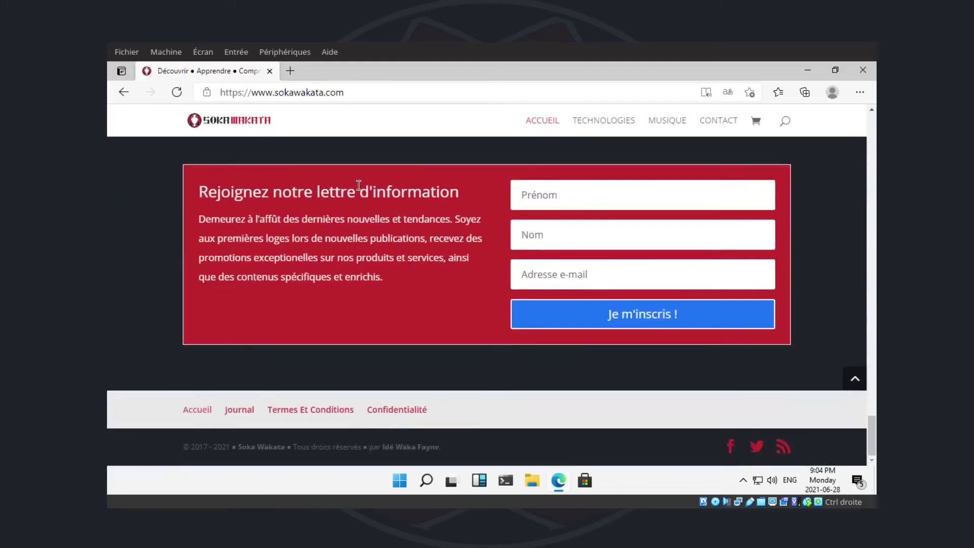
{"action": "scroll", "coordinate": [528, 105], "scroll_direction": "up", "scroll_amount": 5}
{"action": "left_click", "coordinate": [863, 70]}
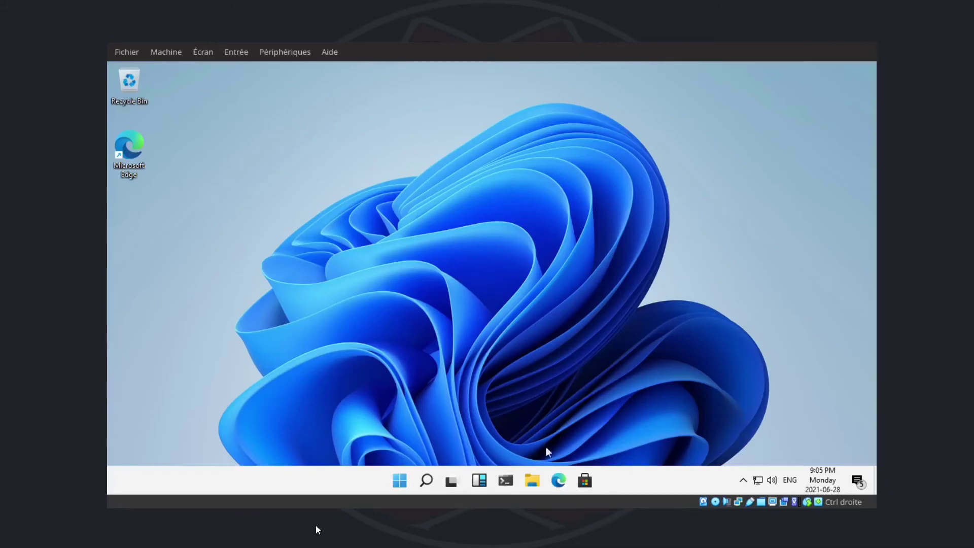
Step: View File Explorer's Quick access folders and the Start menu's pinned apps, closing each after viewing
{"action": "left_click", "coordinate": [532, 480]}
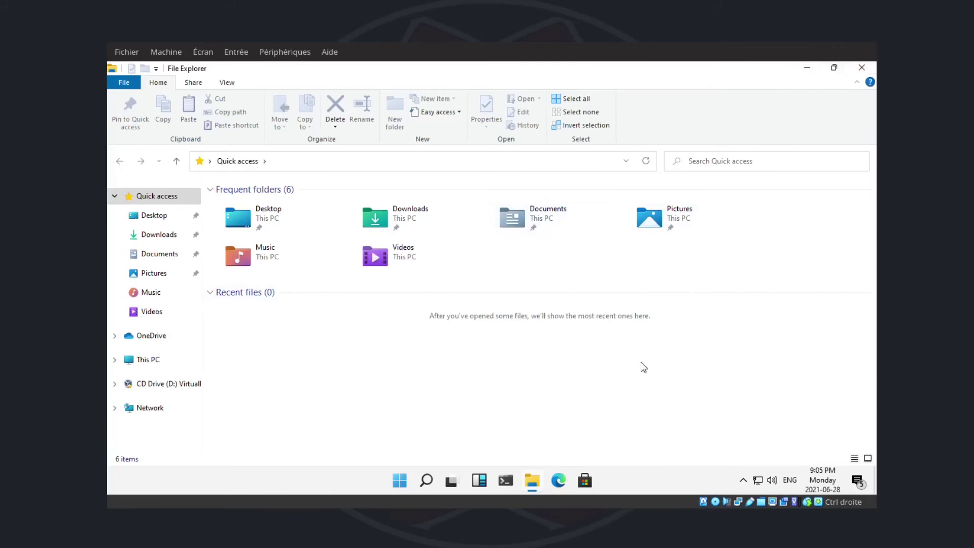
{"action": "left_click", "coordinate": [866, 69]}
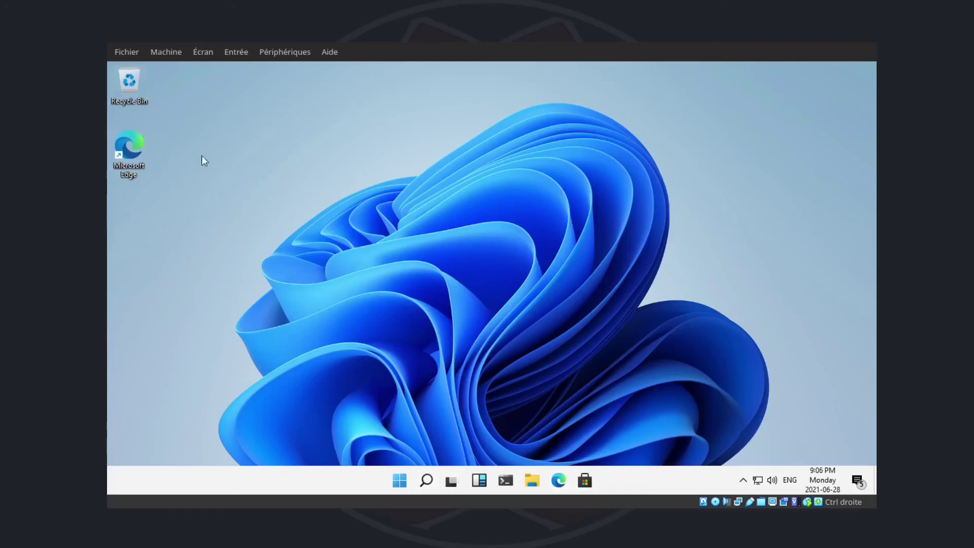
{"action": "left_click", "coordinate": [401, 480]}
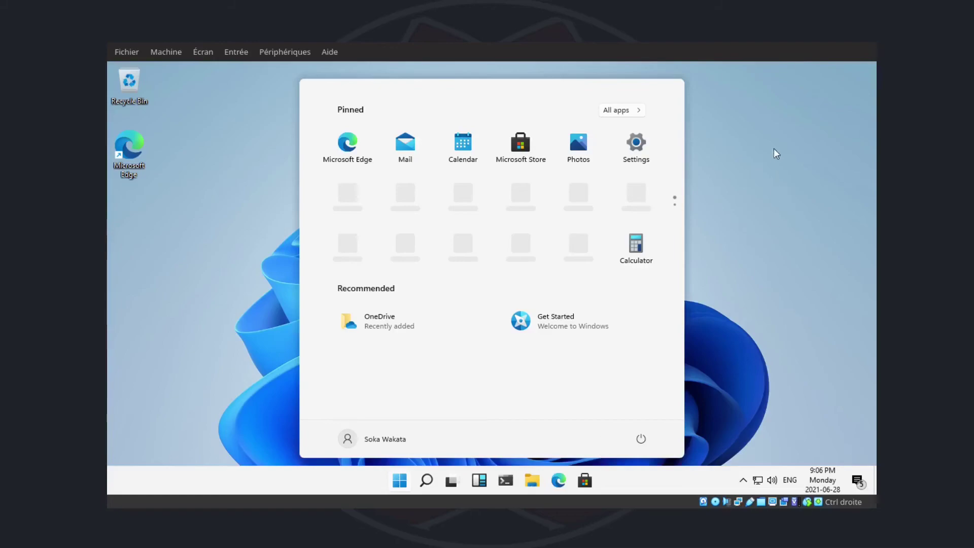
{"action": "left_click", "coordinate": [791, 233]}
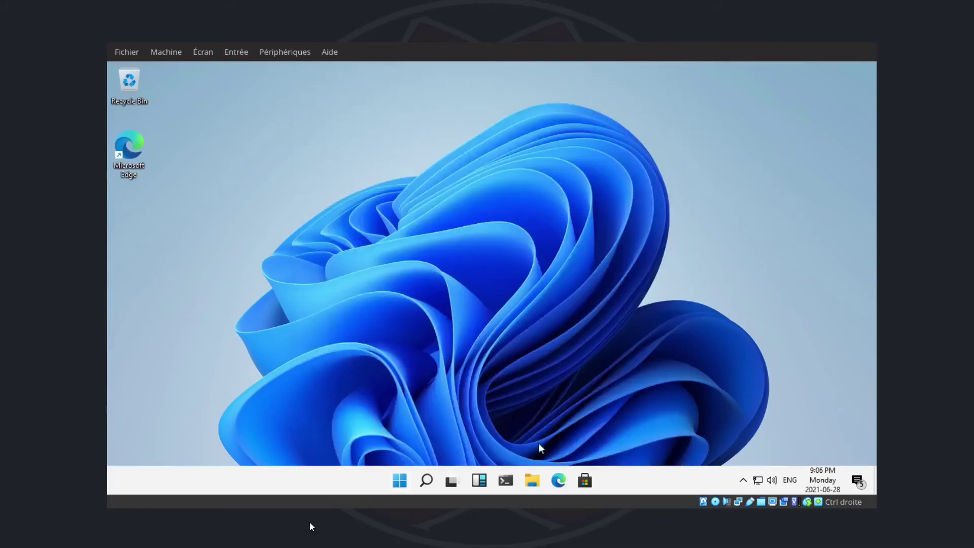
Step: Reopen File Explorer, restore its maximized window to a floating size, and close it
{"action": "left_click", "coordinate": [531, 479]}
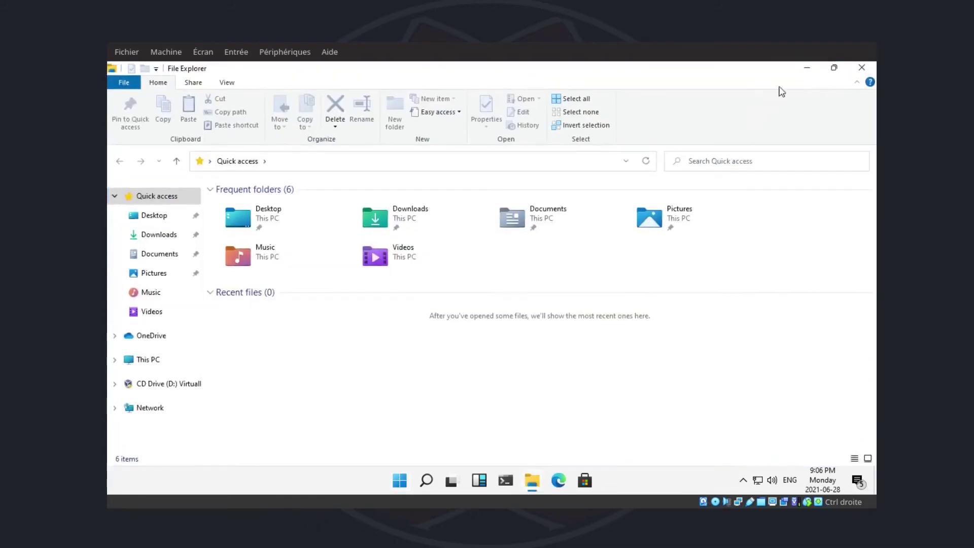
{"action": "left_click", "coordinate": [834, 70]}
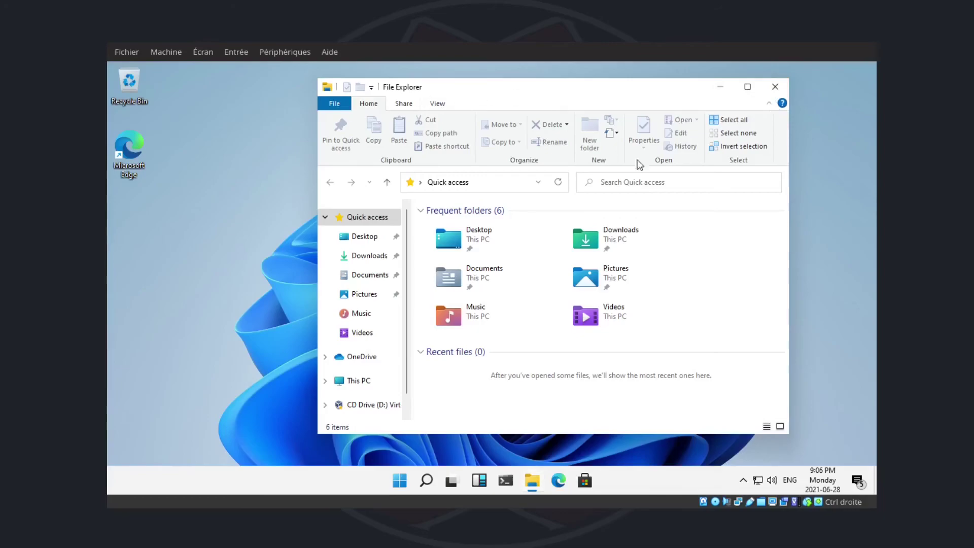
{"action": "left_click", "coordinate": [775, 87]}
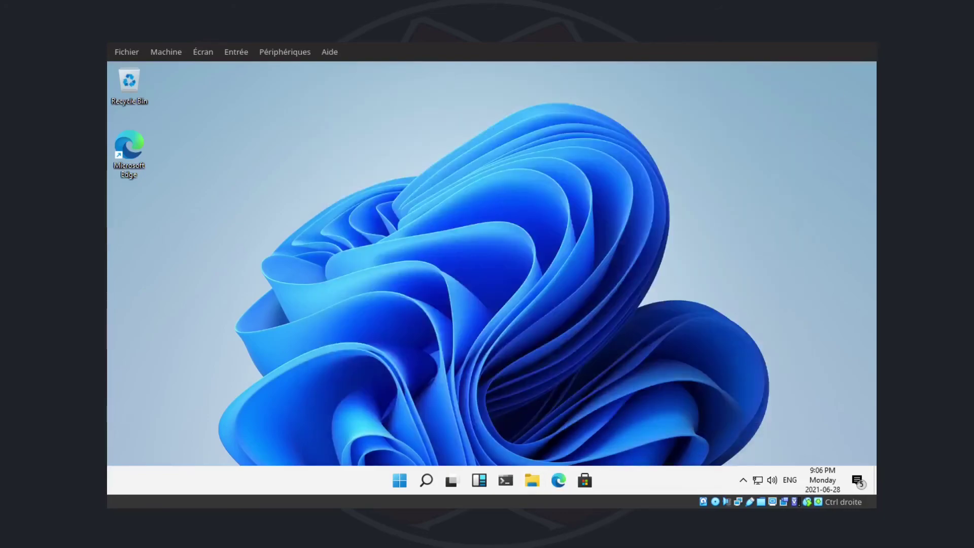
Step: Open the taskbar settings and switch the taskbar alignment to Left and back to Center
{"action": "right_click", "coordinate": [617, 488]}
{"action": "left_click", "coordinate": [640, 477]}
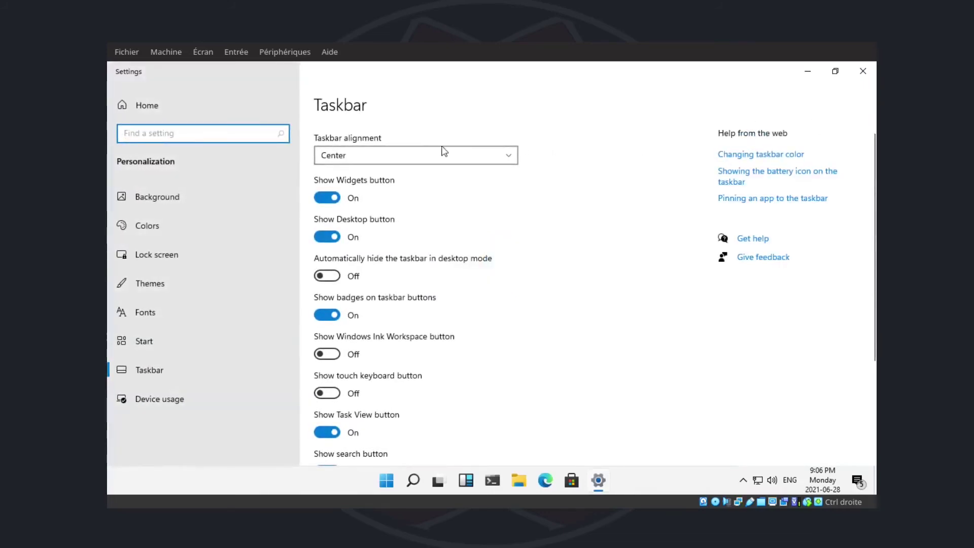
{"action": "left_click", "coordinate": [394, 157]}
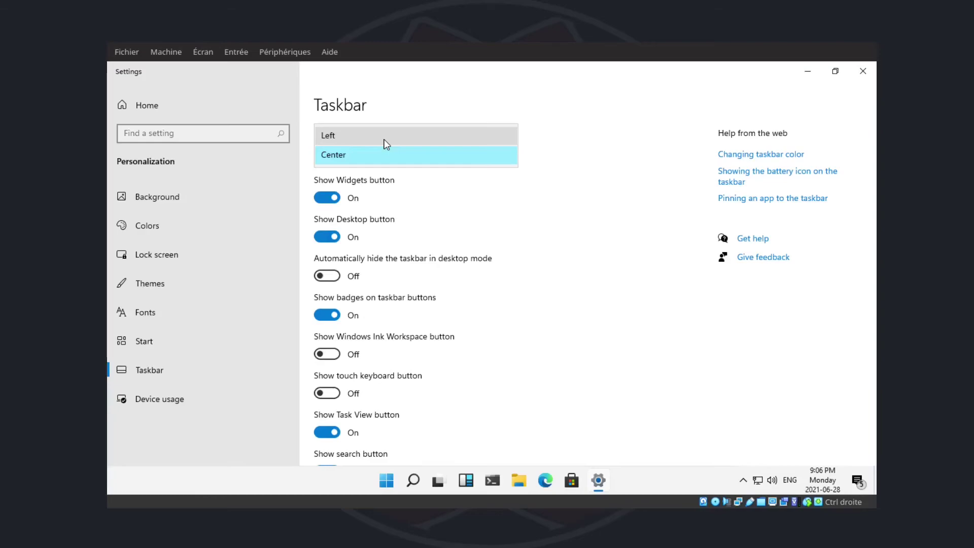
{"action": "left_click", "coordinate": [384, 143]}
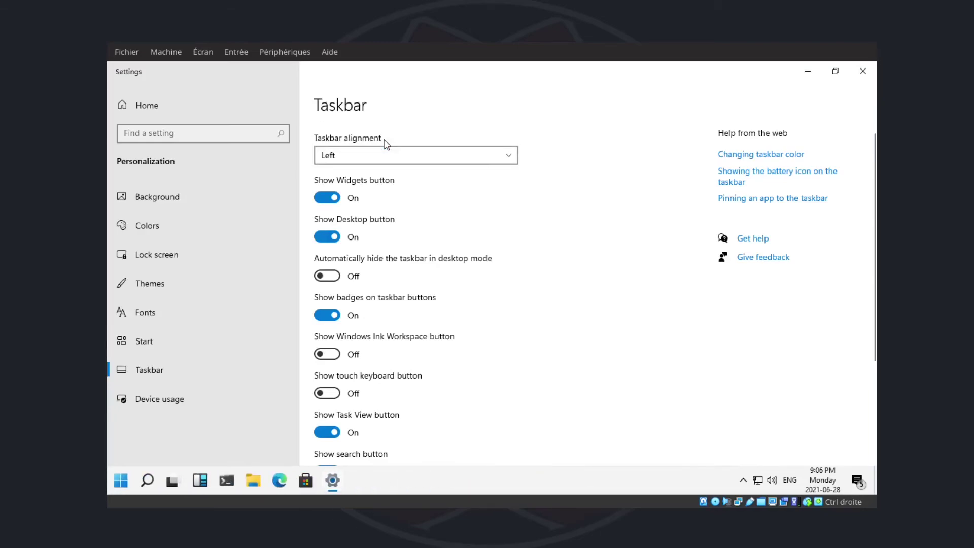
{"action": "left_click", "coordinate": [369, 156]}
{"action": "left_click", "coordinate": [365, 181]}
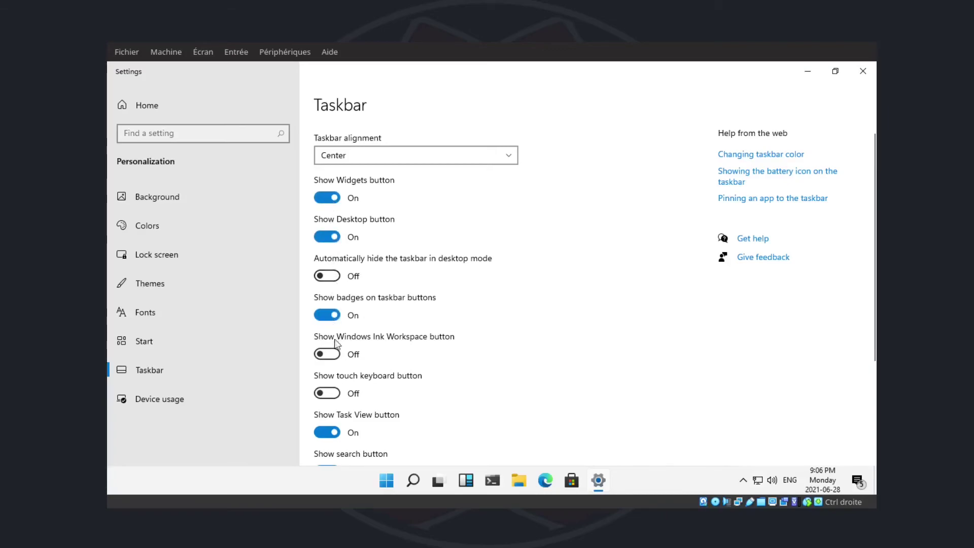
Step: Review the remaining taskbar button options and notification area links, and close Settings
{"action": "scroll", "coordinate": [393, 368], "scroll_direction": "down", "scroll_amount": 3}
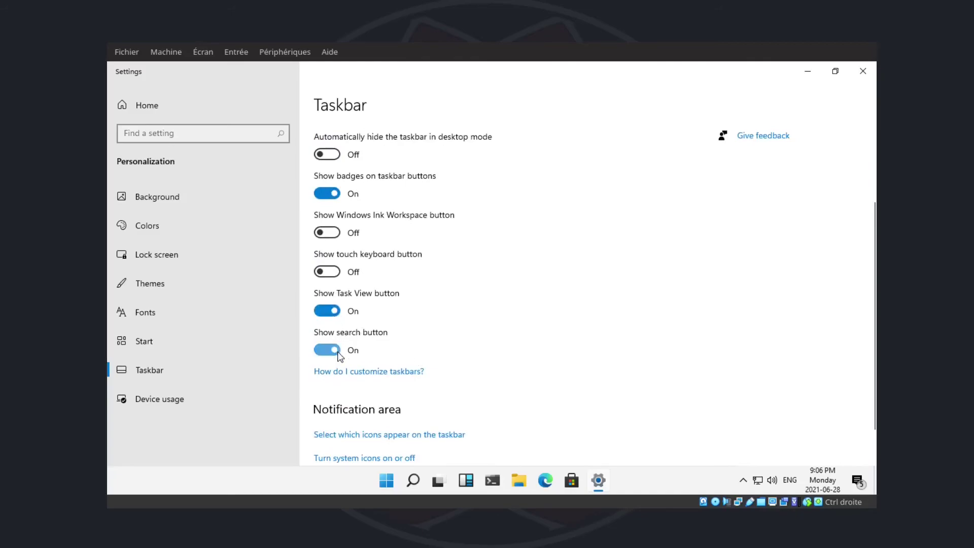
{"action": "scroll", "coordinate": [472, 344], "scroll_direction": "down", "scroll_amount": 1}
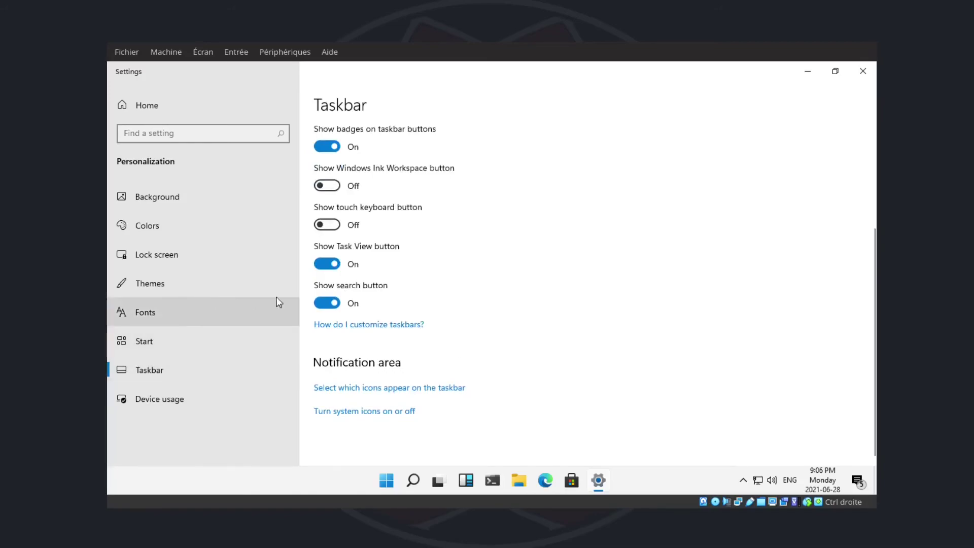
{"action": "scroll", "coordinate": [522, 304], "scroll_direction": "up", "scroll_amount": 4}
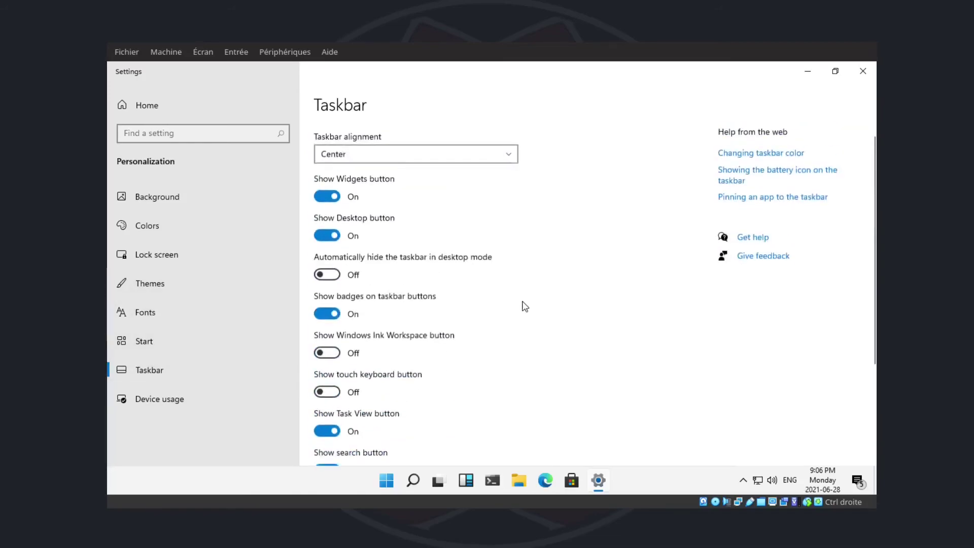
{"action": "left_click", "coordinate": [862, 71]}
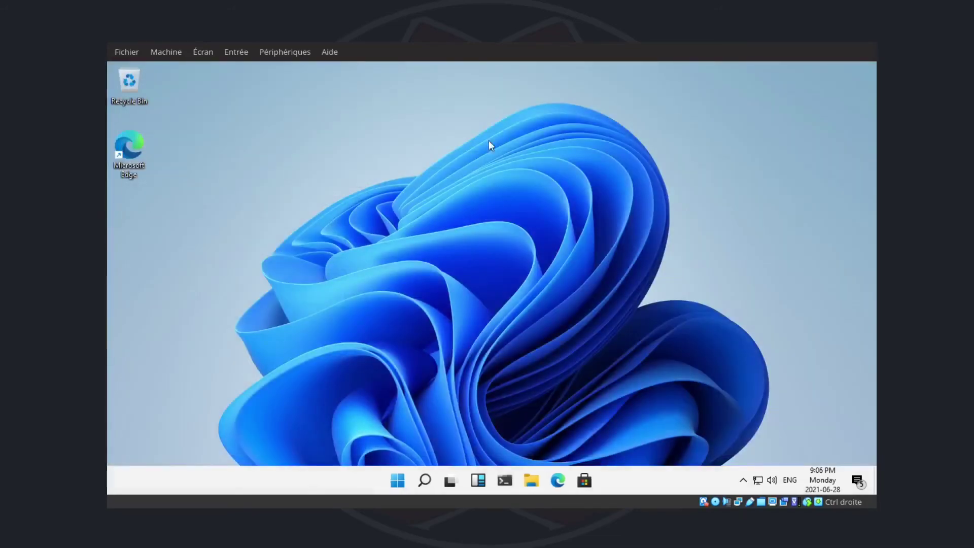
Step: Open the Recycle Bin snapped to the right half of the desktop and toggle its layout between large thumbnails and details
{"action": "double_click", "coordinate": [133, 83]}
{"action": "left_click_drag", "start_coordinate": [626, 96], "coordinate": [874, 97]}
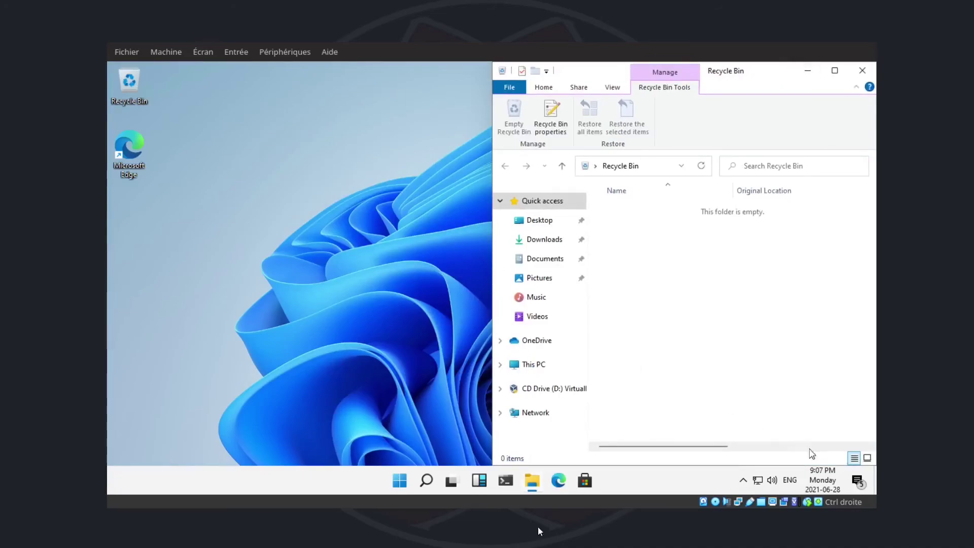
{"action": "left_click", "coordinate": [870, 460]}
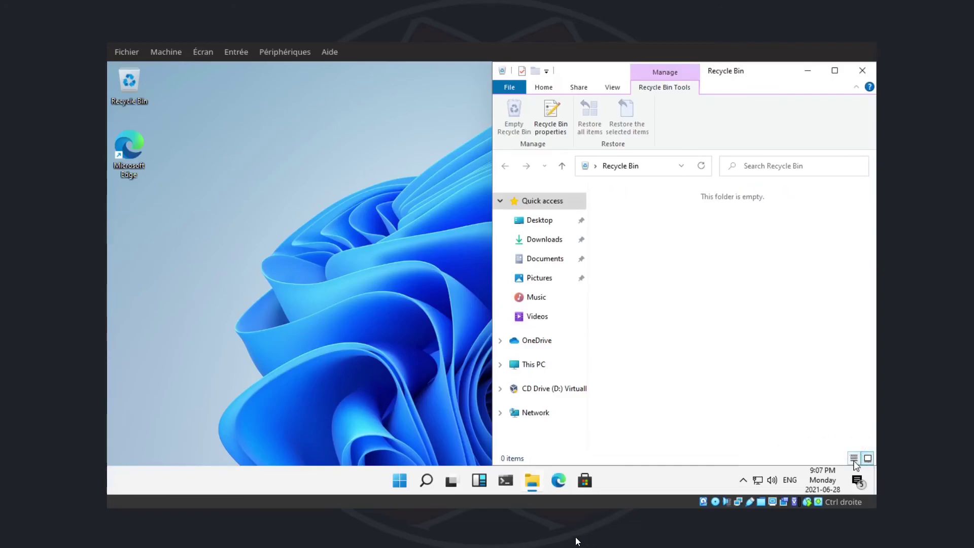
{"action": "left_click", "coordinate": [854, 458]}
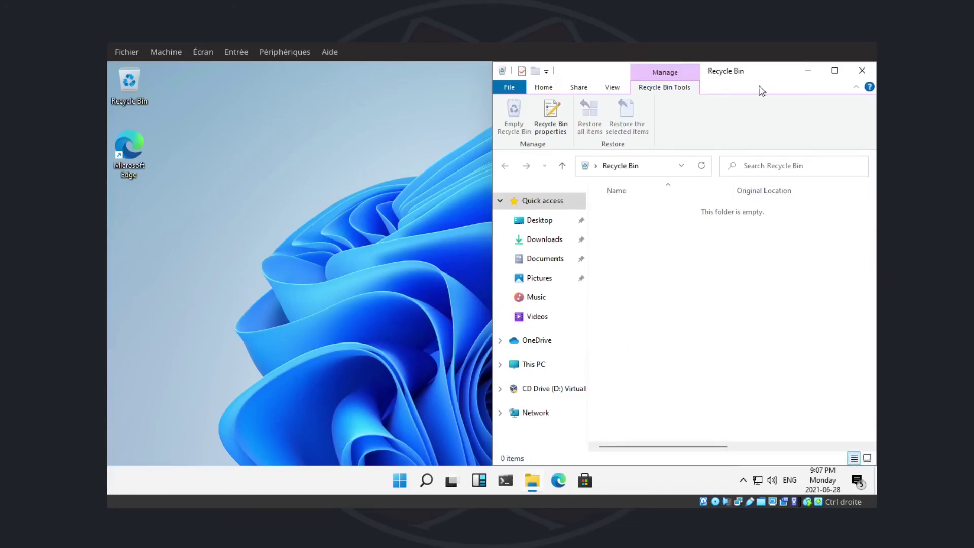
Step: Snap the Recycle Bin window to the left half of the desktop, maximize it, and restore it to a floating window
{"action": "left_click_drag", "start_coordinate": [783, 78], "coordinate": [135, 352]}
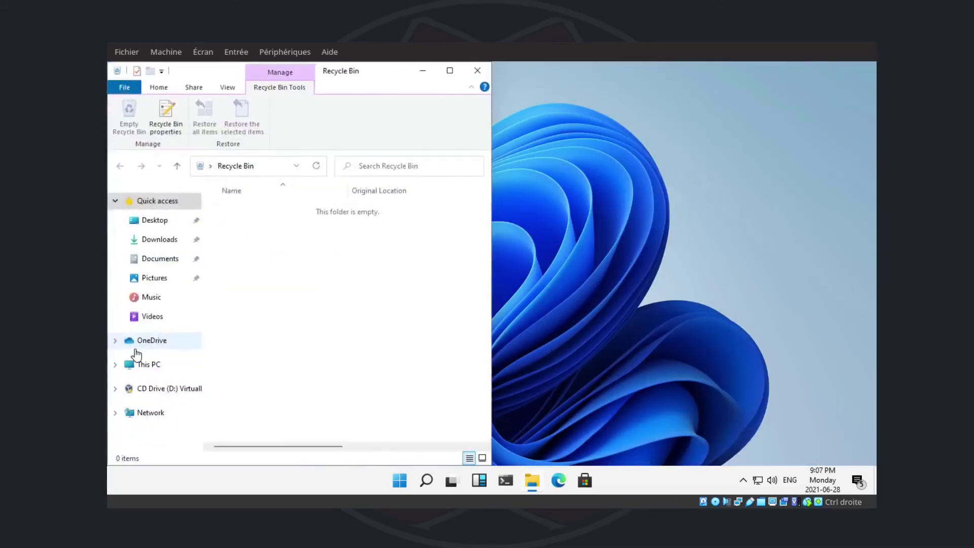
{"action": "left_click_drag", "start_coordinate": [411, 98], "coordinate": [675, 51]}
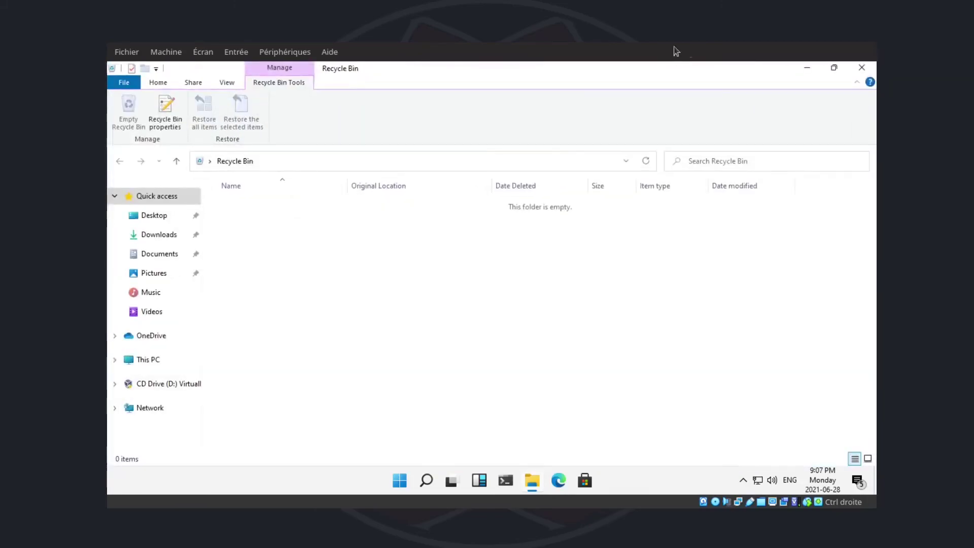
{"action": "left_click", "coordinate": [840, 71]}
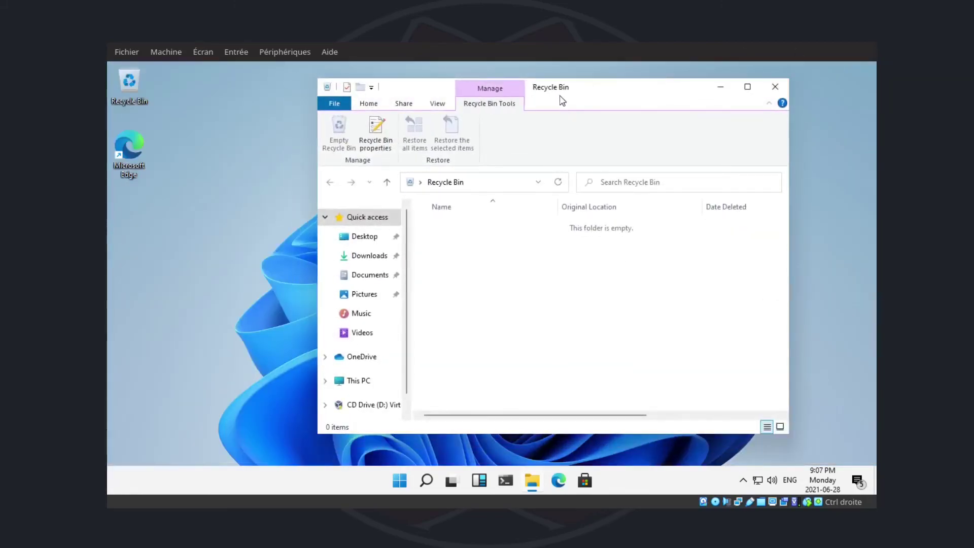
Step: Open the Start menu, flip between its two pages of pinned apps, and close it to return to the Recycle Bin window
{"action": "key", "text": "super"}
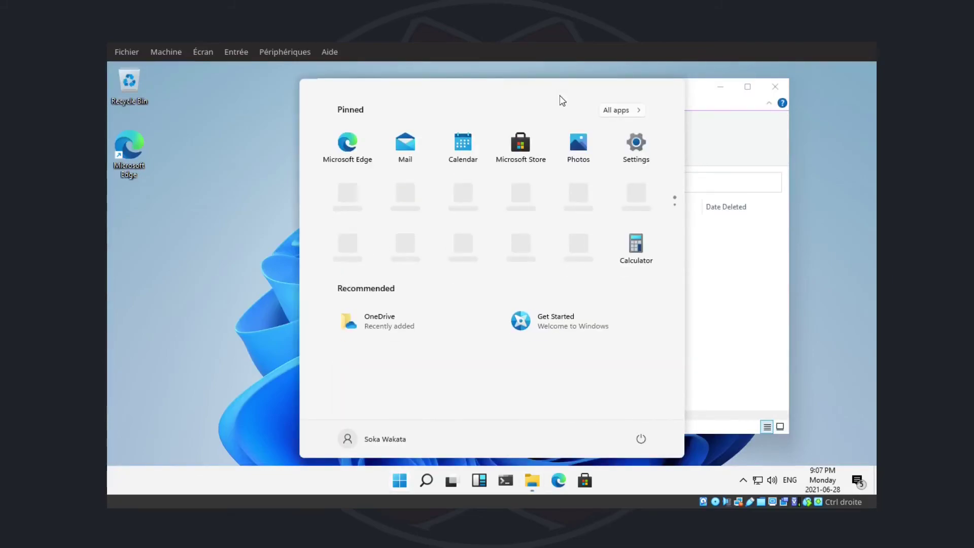
{"action": "scroll", "coordinate": [609, 206], "scroll_direction": "down", "scroll_amount": 1}
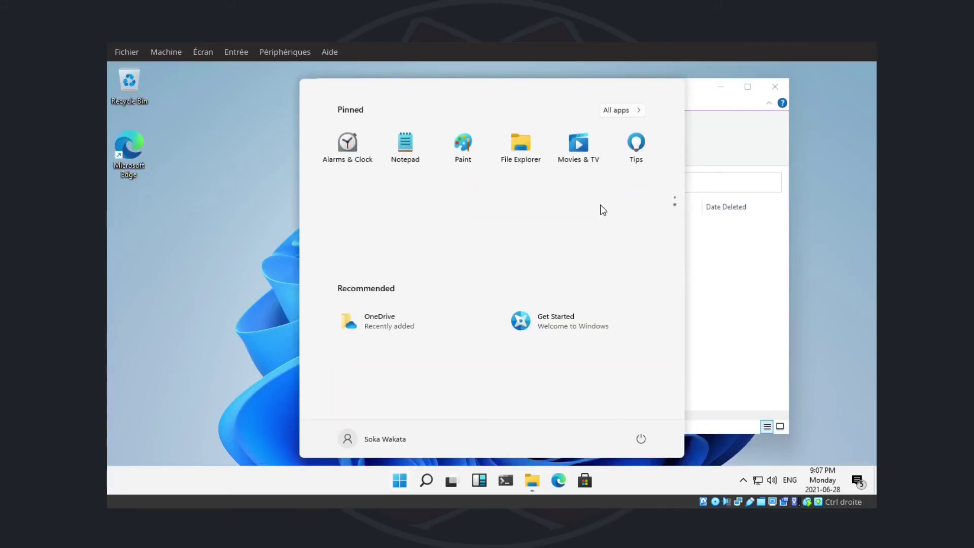
{"action": "scroll", "coordinate": [603, 209], "scroll_direction": "up", "scroll_amount": 1}
{"action": "scroll", "coordinate": [603, 210], "scroll_direction": "down", "scroll_amount": 1}
{"action": "scroll", "coordinate": [603, 210], "scroll_direction": "up", "scroll_amount": 1}
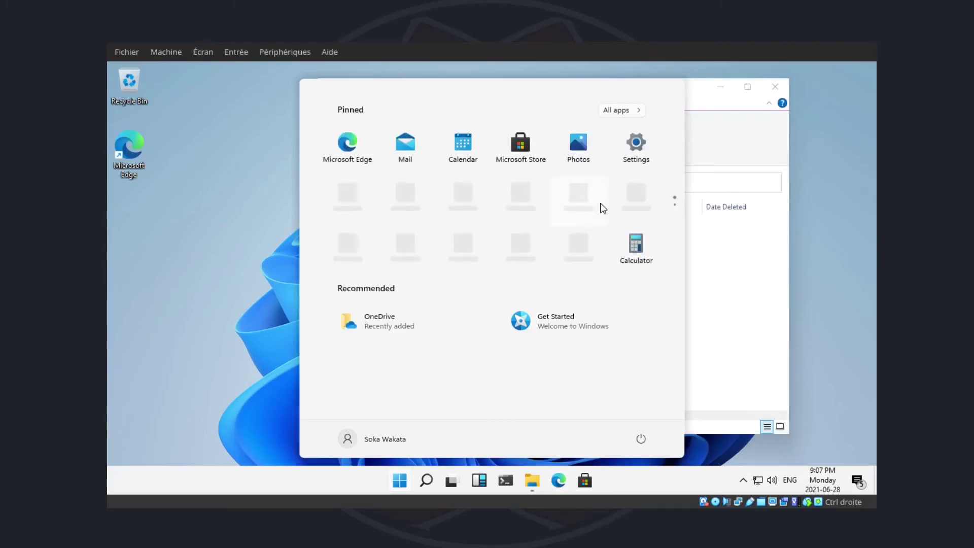
{"action": "key", "text": "super"}
{"action": "key", "text": "super"}
{"action": "key", "text": "super"}
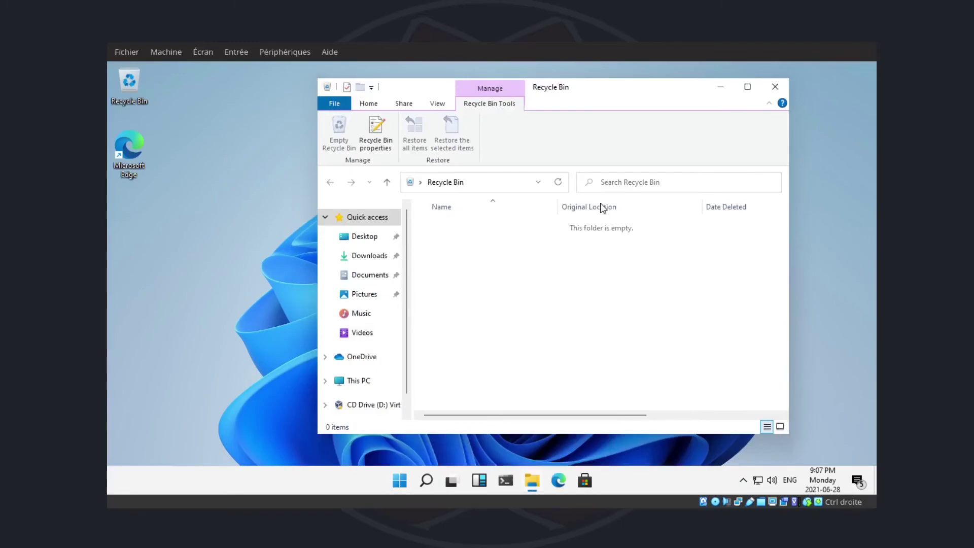
Step: Close the Recycle Bin window and inspect the desktop context menu with its New item choices
{"action": "key", "text": "alt+Tab"}
{"action": "left_click", "coordinate": [776, 90]}
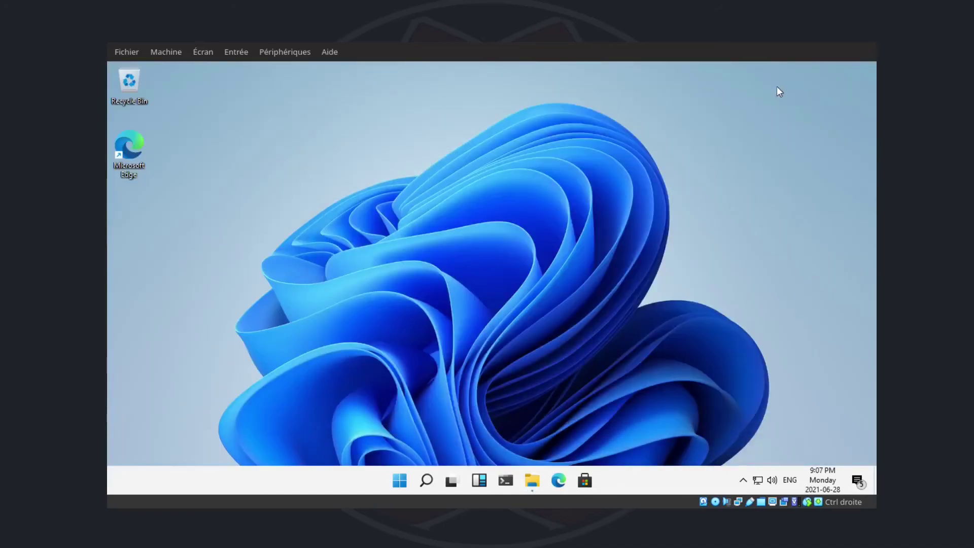
{"action": "right_click", "coordinate": [277, 142]}
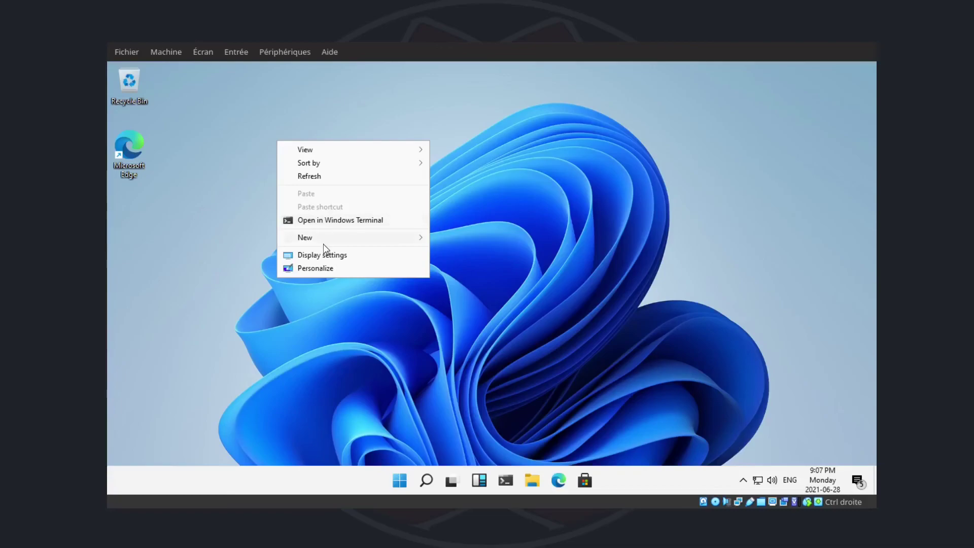
{"action": "left_click", "coordinate": [229, 169]}
{"action": "right_click", "coordinate": [297, 147]}
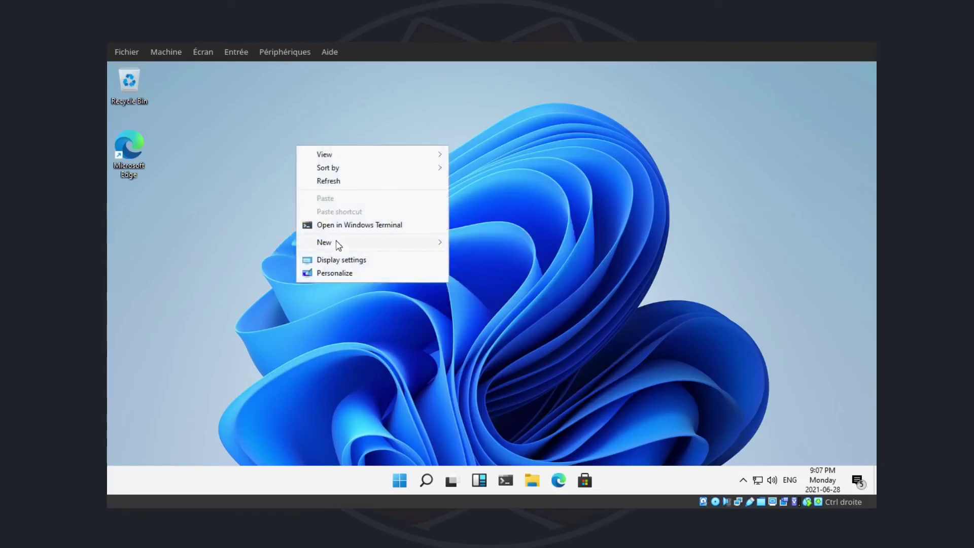
{"action": "mouse_move", "coordinate": [339, 247]}
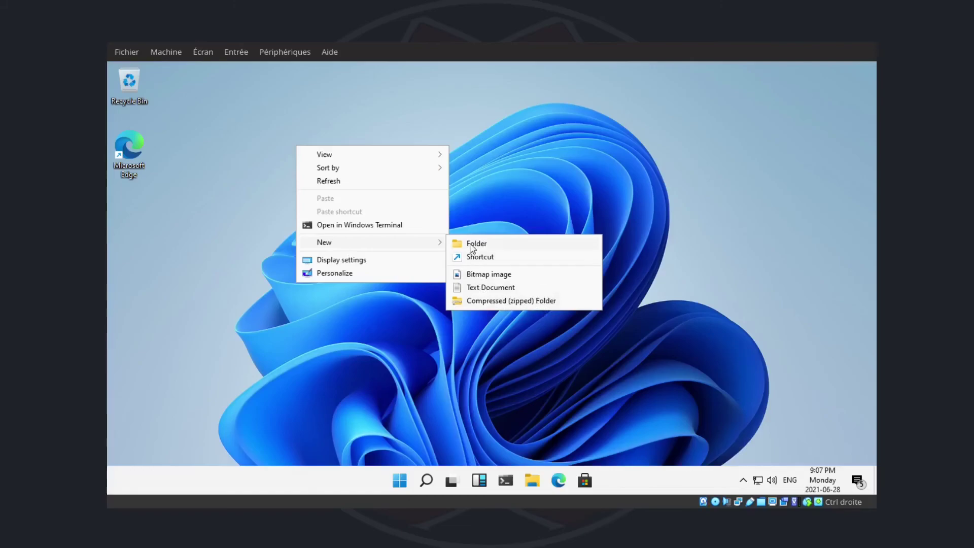
Step: Open and close the desktop's Display settings, and look over the notification center before dismissing it
{"action": "left_click", "coordinate": [339, 260]}
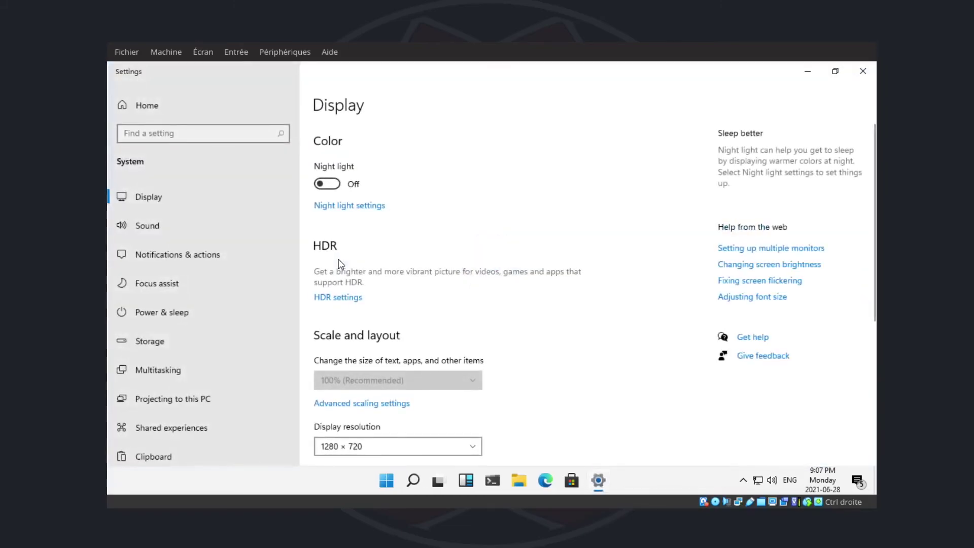
{"action": "left_click", "coordinate": [863, 73]}
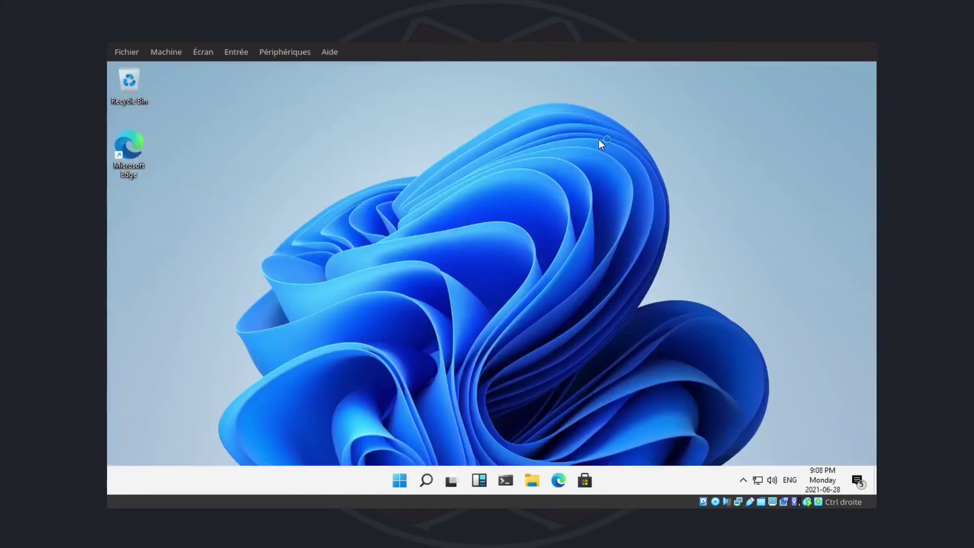
{"action": "left_click", "coordinate": [860, 482]}
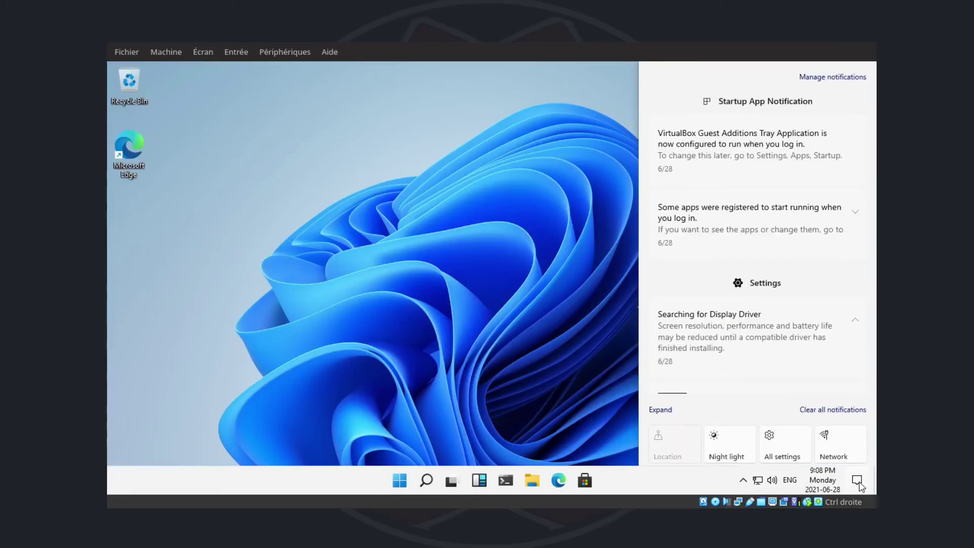
{"action": "left_click", "coordinate": [512, 210]}
Step: Compare the context menus of the empty taskbar areas and the desktop, dismissing each one
{"action": "right_click", "coordinate": [298, 480]}
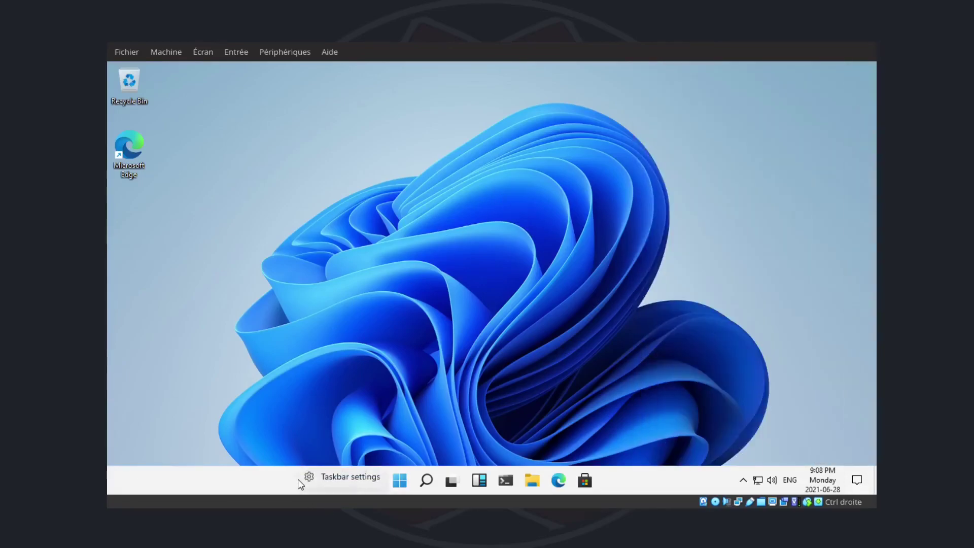
{"action": "left_click", "coordinate": [431, 416]}
{"action": "right_click", "coordinate": [638, 479]}
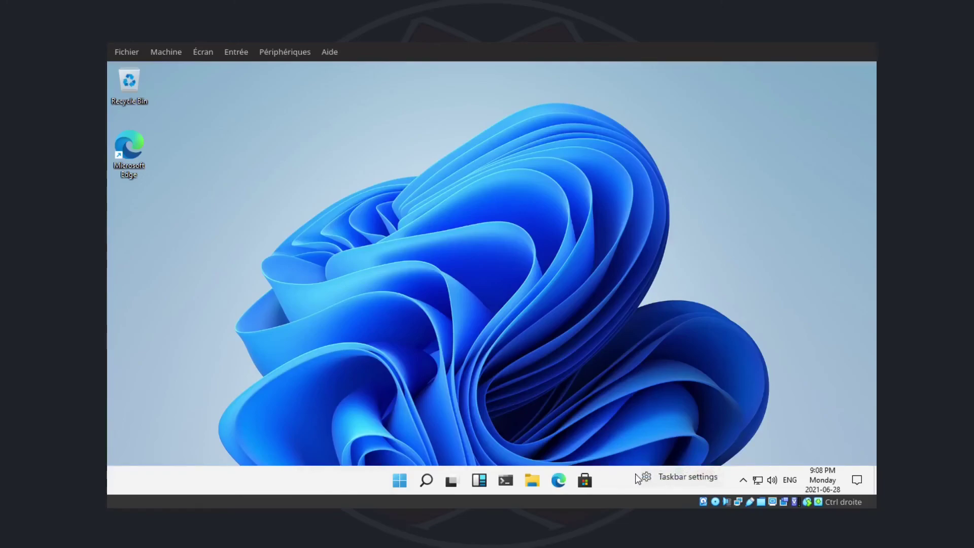
{"action": "left_click", "coordinate": [594, 362]}
{"action": "right_click", "coordinate": [594, 362]}
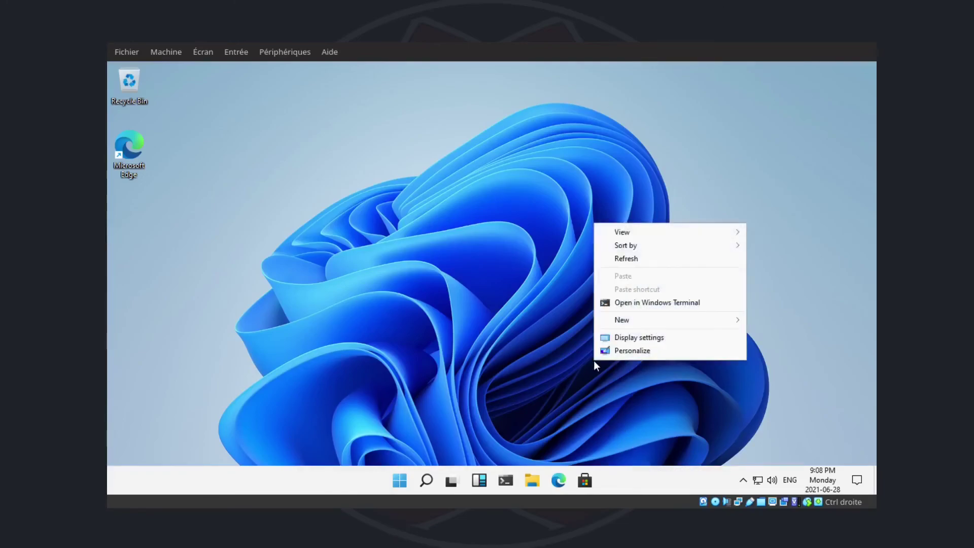
{"action": "left_click", "coordinate": [489, 344]}
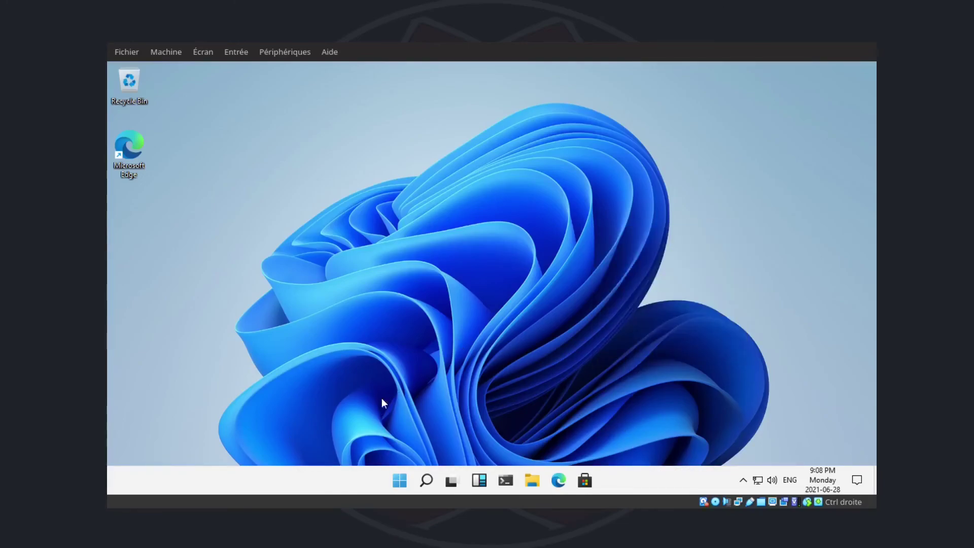
{"action": "right_click", "coordinate": [263, 491]}
{"action": "left_click", "coordinate": [217, 486]}
{"action": "right_click", "coordinate": [218, 486]}
{"action": "left_click", "coordinate": [200, 419]}
Step: Open Windows Tools from the full list of Start menu apps and look through the tools it contains
{"action": "left_click", "coordinate": [406, 482]}
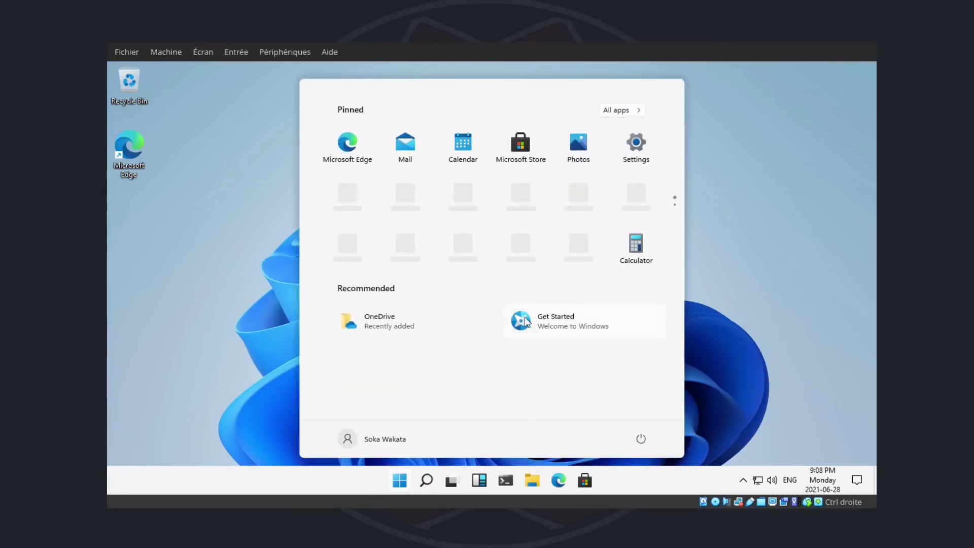
{"action": "left_click", "coordinate": [615, 111]}
{"action": "scroll", "coordinate": [431, 200], "scroll_direction": "down", "scroll_amount": 15}
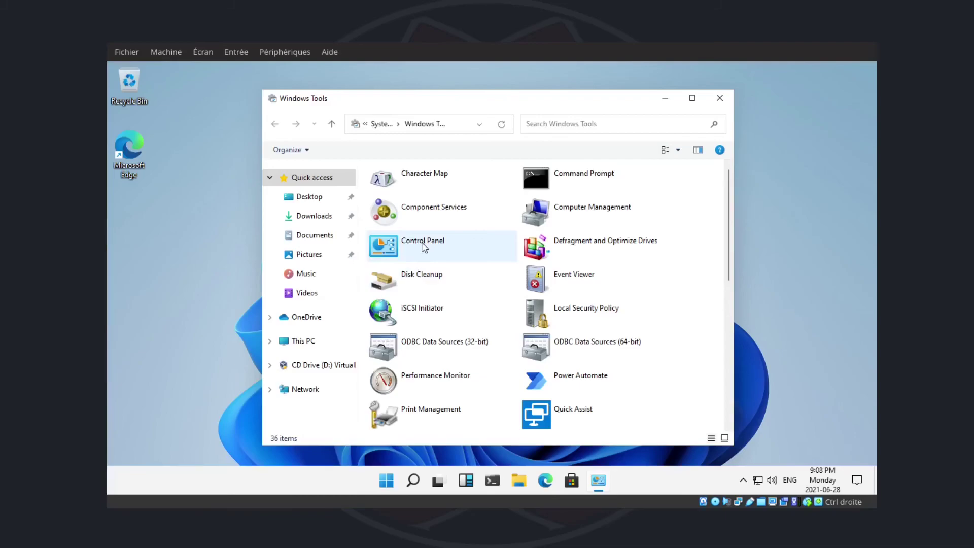
{"action": "scroll", "coordinate": [424, 247], "scroll_direction": "down", "scroll_amount": 5}
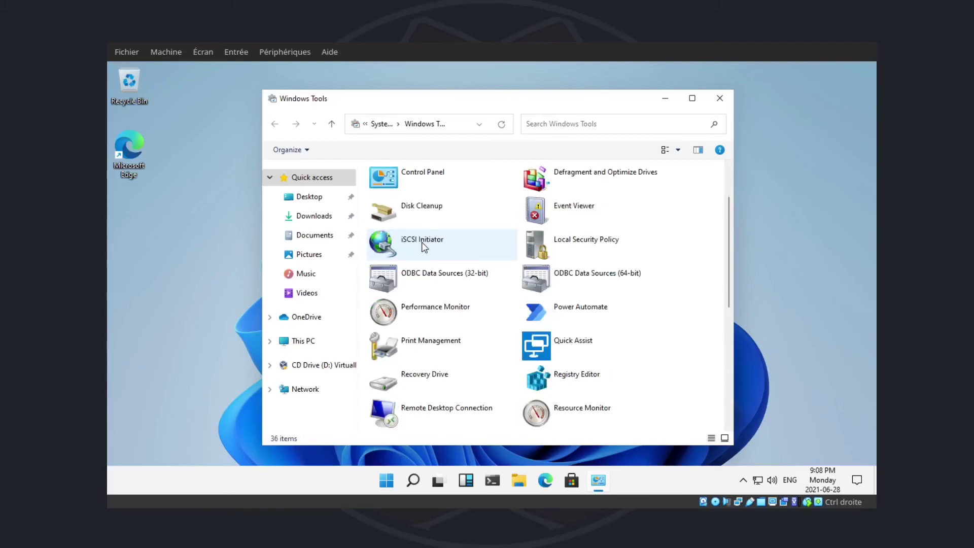
{"action": "scroll", "coordinate": [425, 247], "scroll_direction": "up", "scroll_amount": 2}
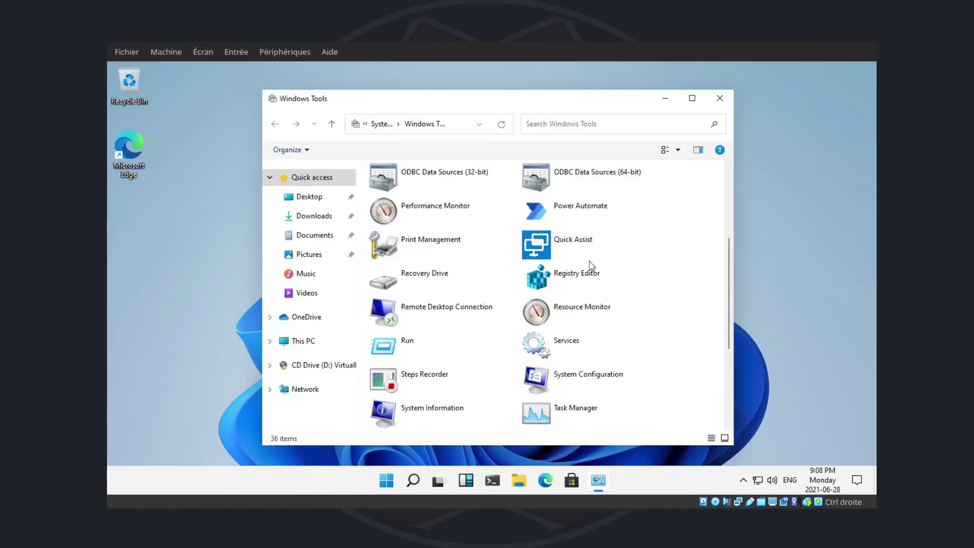
Step: Launch Power Automate and Task Manager from Windows Tools
{"action": "left_click", "coordinate": [573, 218]}
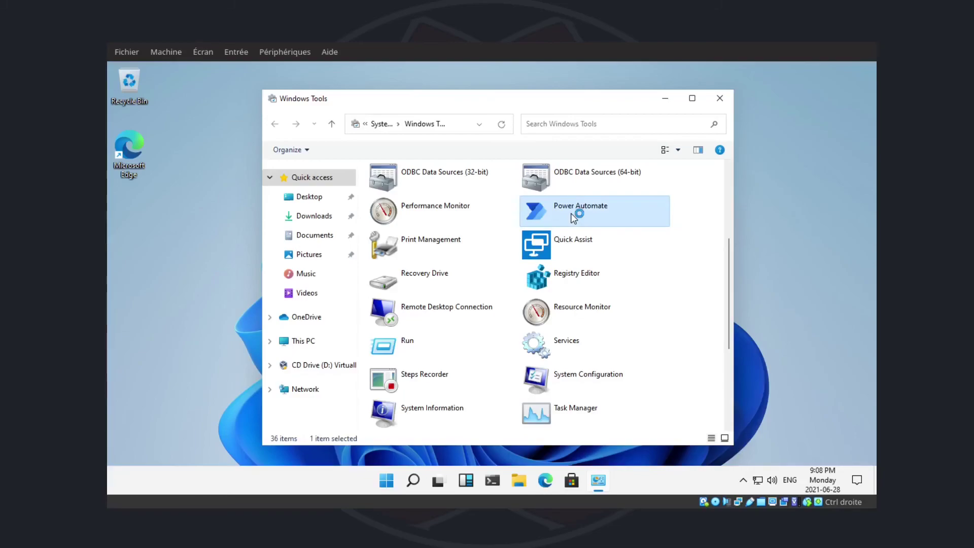
{"action": "left_click", "coordinate": [545, 417]}
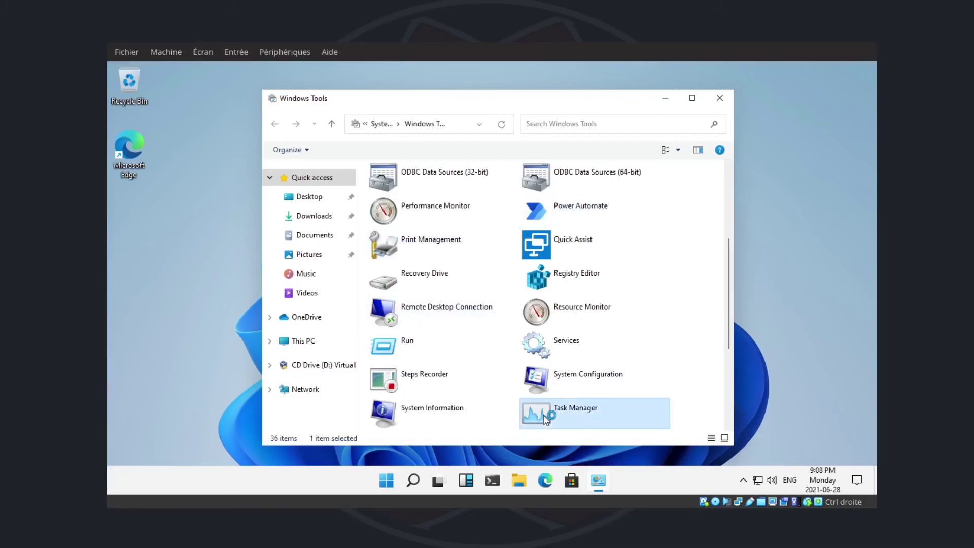
{"action": "double_click", "coordinate": [543, 415]}
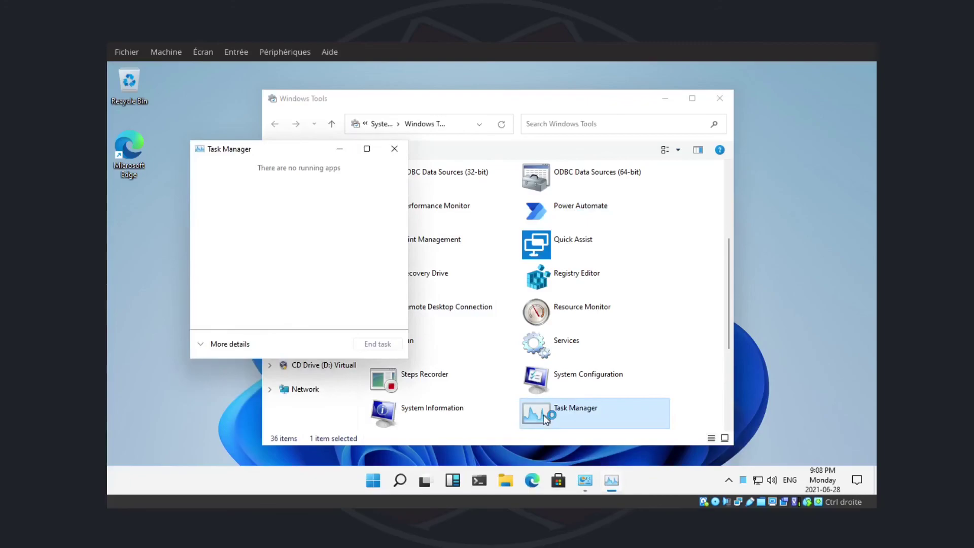
Step: Move the Windows Tools window clear of Task Manager, look back over its first tools, and close it
{"action": "left_click", "coordinate": [497, 94]}
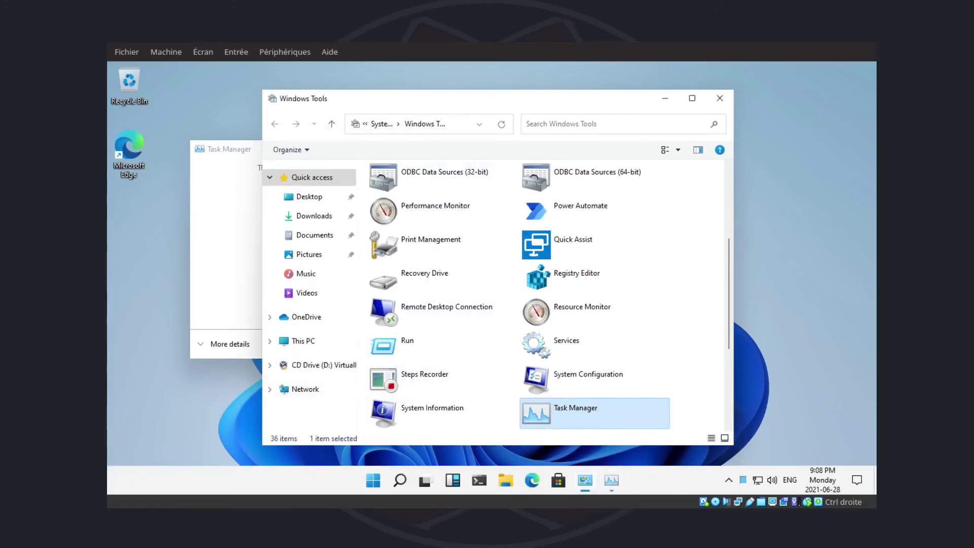
{"action": "left_click_drag", "start_coordinate": [574, 103], "coordinate": [687, 94]}
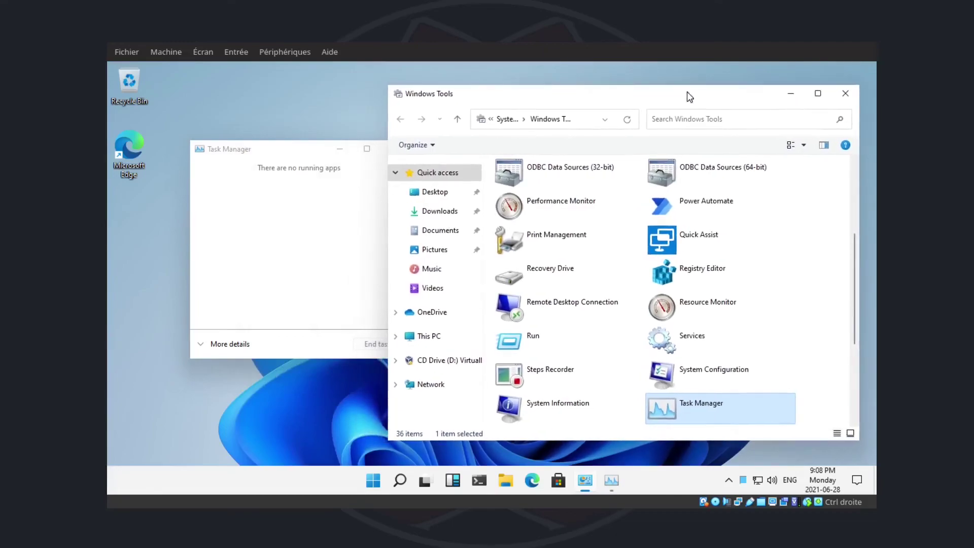
{"action": "scroll", "coordinate": [542, 406], "scroll_direction": "up", "scroll_amount": 3}
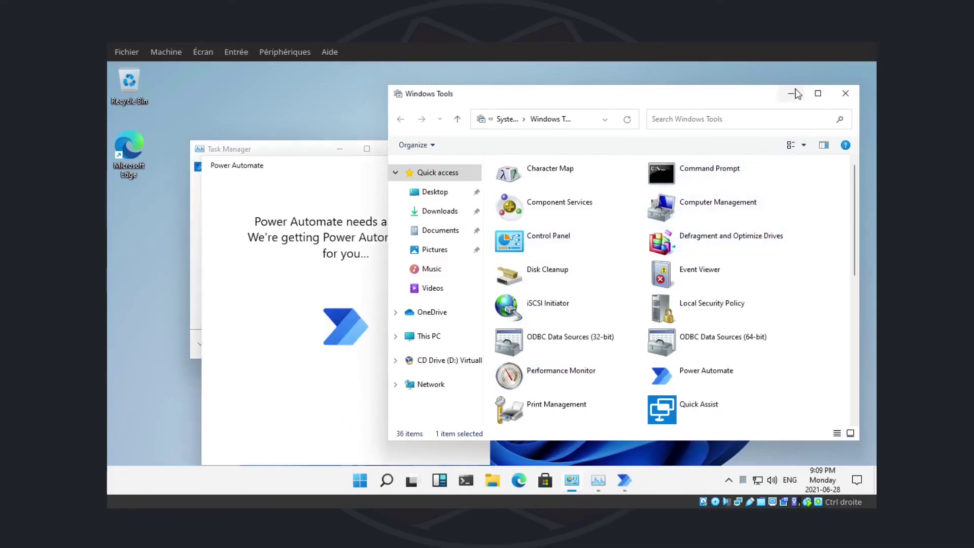
{"action": "left_click", "coordinate": [845, 93]}
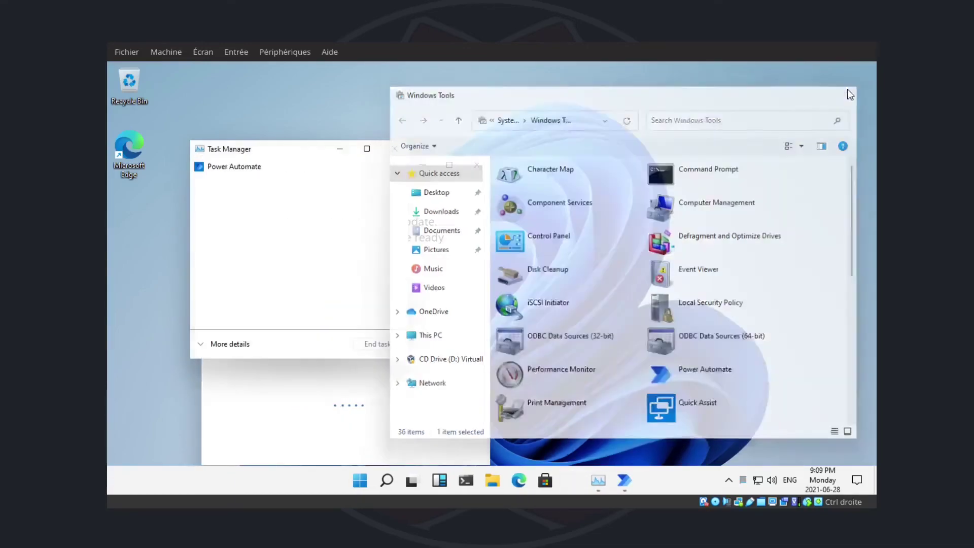
Step: Arrange the windows side by side, with Power Automate at the desktop's left edge and Task Manager on the right
{"action": "left_click_drag", "start_coordinate": [291, 154], "coordinate": [715, 181]}
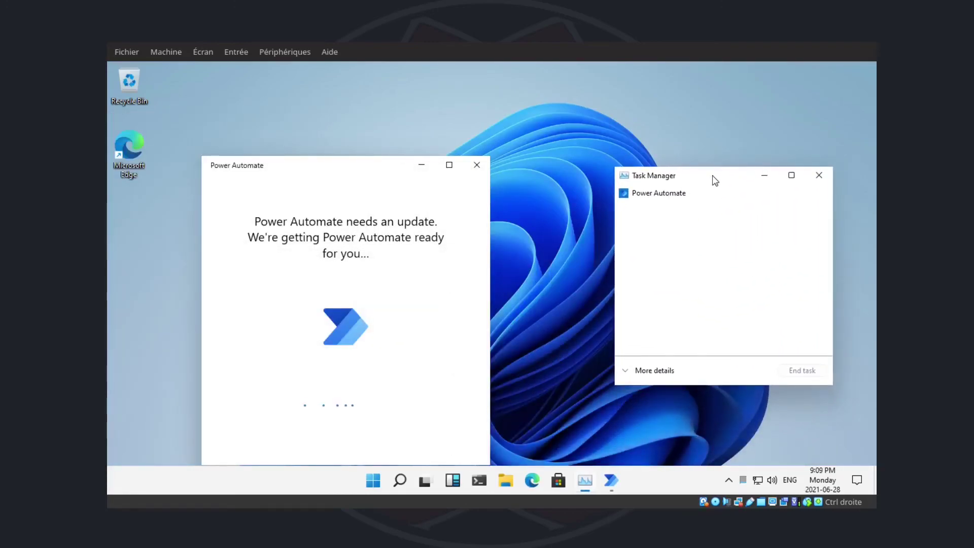
{"action": "left_click", "coordinate": [355, 174]}
{"action": "left_click_drag", "start_coordinate": [341, 166], "coordinate": [249, 173]}
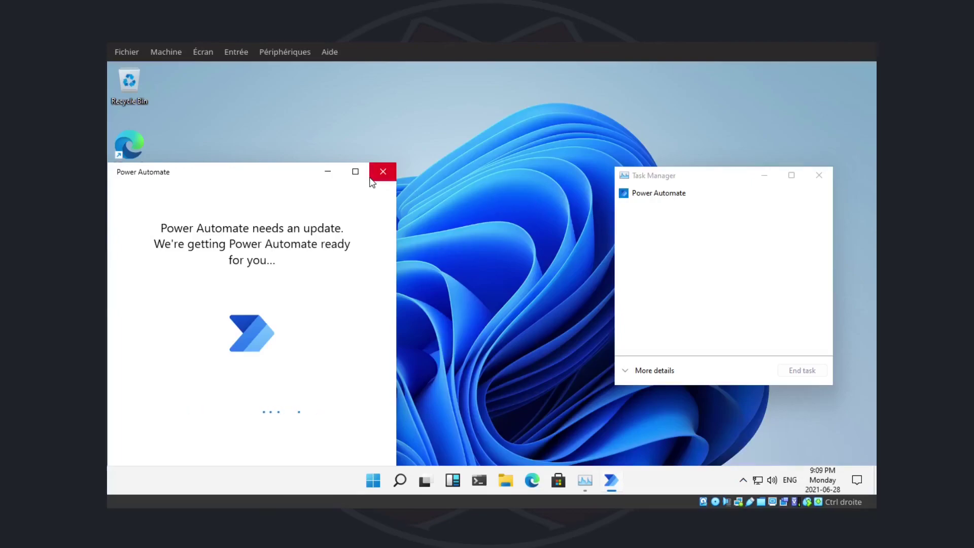
Step: Close Power Automate and show Task Manager maximized in its detailed view
{"action": "left_click", "coordinate": [636, 368]}
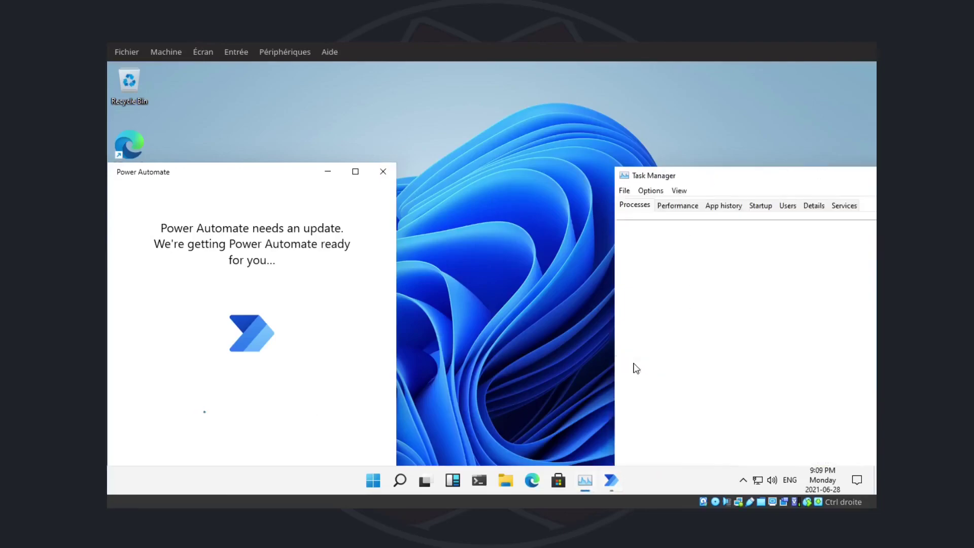
{"action": "left_click_drag", "start_coordinate": [720, 176], "coordinate": [522, 74]}
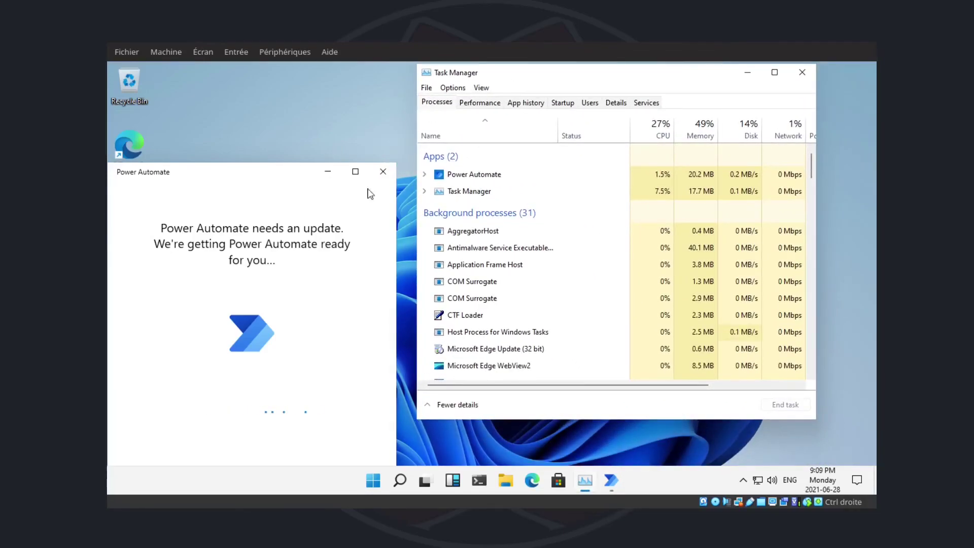
{"action": "left_click", "coordinate": [383, 171]}
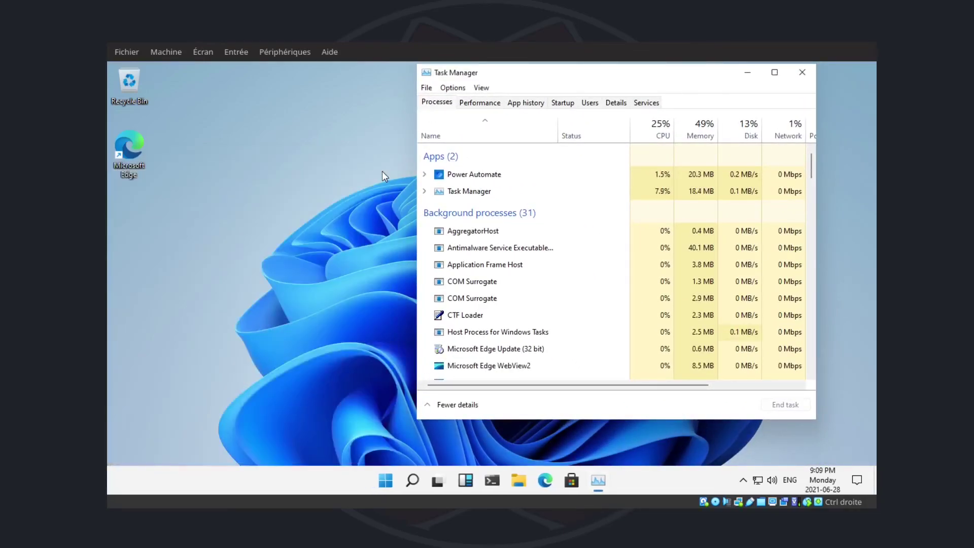
{"action": "double_click", "coordinate": [598, 76]}
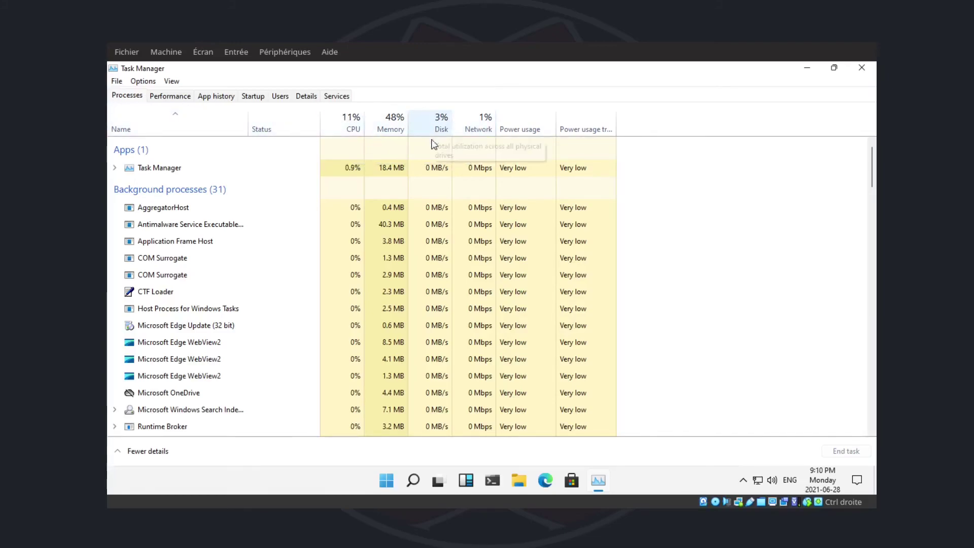
Step: Open This PC in File Explorer and collapse the Devices and drives and Network locations groups
{"action": "left_click", "coordinate": [514, 477]}
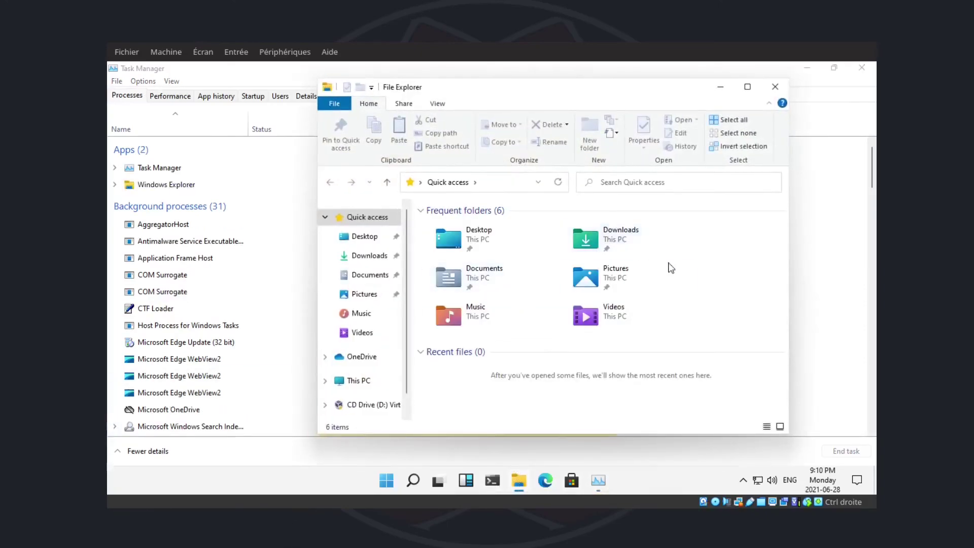
{"action": "right_click", "coordinate": [711, 277]}
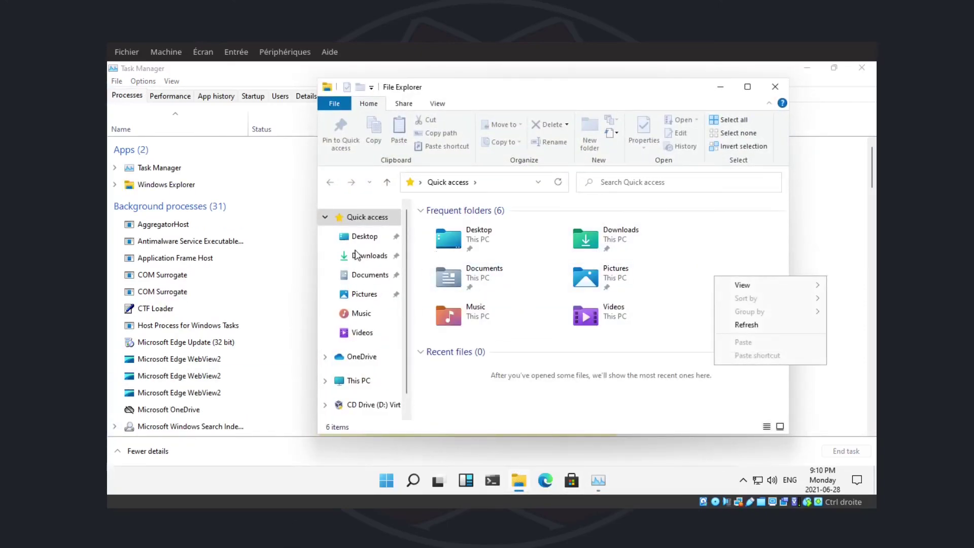
{"action": "left_click", "coordinate": [347, 384]}
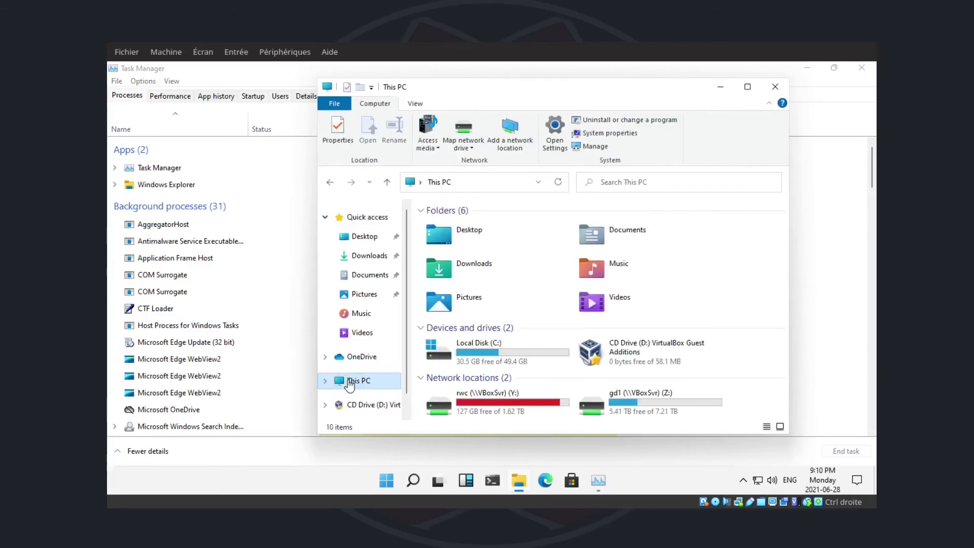
{"action": "left_click", "coordinate": [421, 328]}
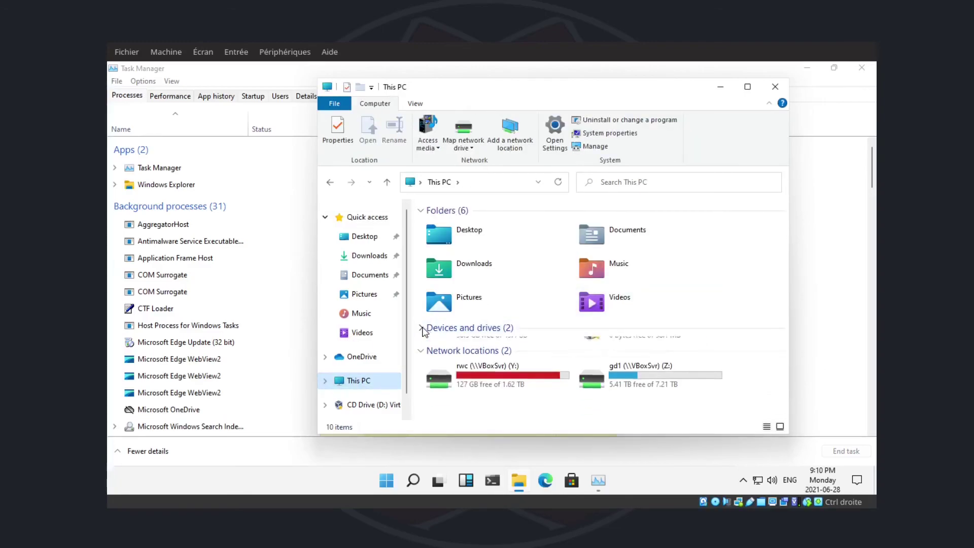
{"action": "left_click", "coordinate": [422, 346]}
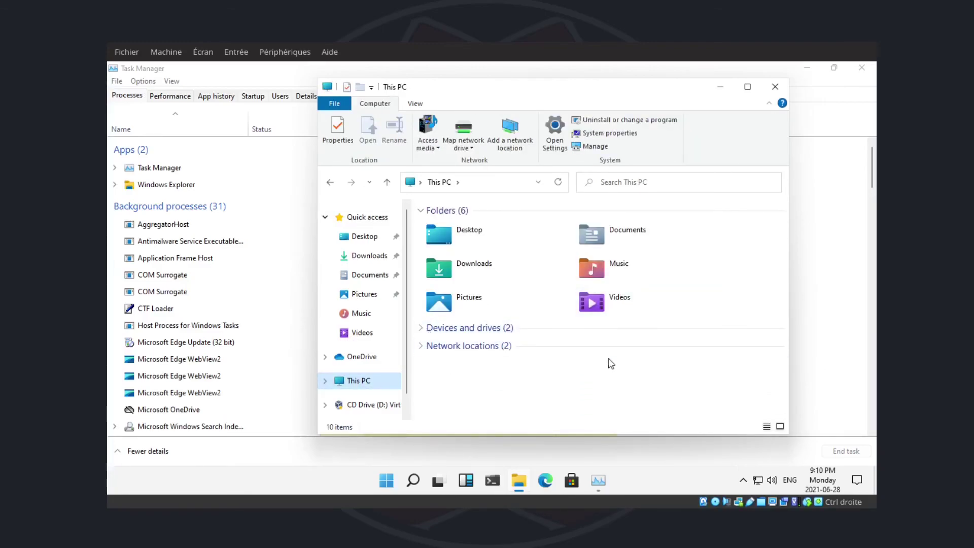
Step: Open the properties of This PC and review the device and Windows specifications
{"action": "right_click", "coordinate": [632, 386]}
{"action": "left_click", "coordinate": [655, 376]}
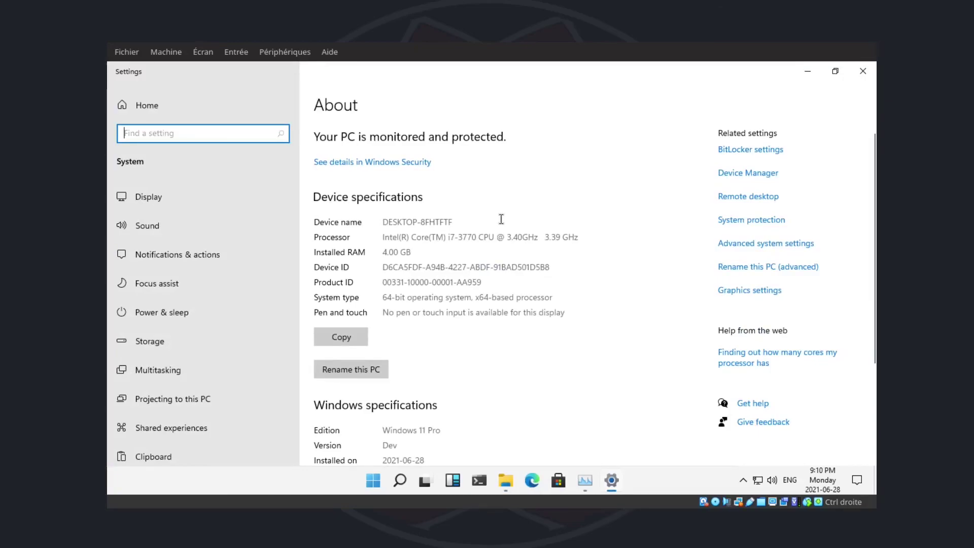
{"action": "scroll", "coordinate": [502, 220], "scroll_direction": "down", "scroll_amount": 2}
{"action": "scroll", "coordinate": [503, 223], "scroll_direction": "down", "scroll_amount": 1}
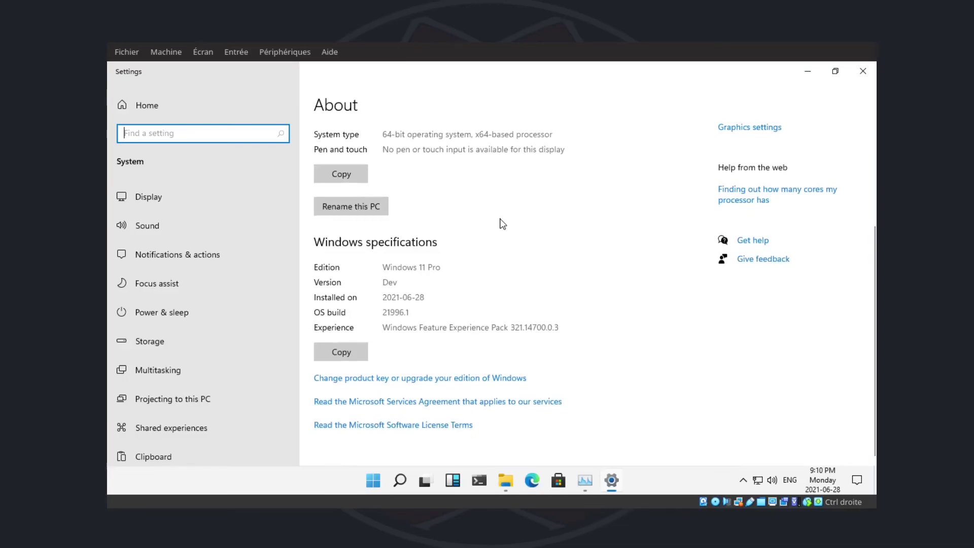
Step: Close the Settings, File Explorer and Task Manager windows to return to the empty desktop
{"action": "scroll", "coordinate": [502, 223], "scroll_direction": "up", "scroll_amount": 2}
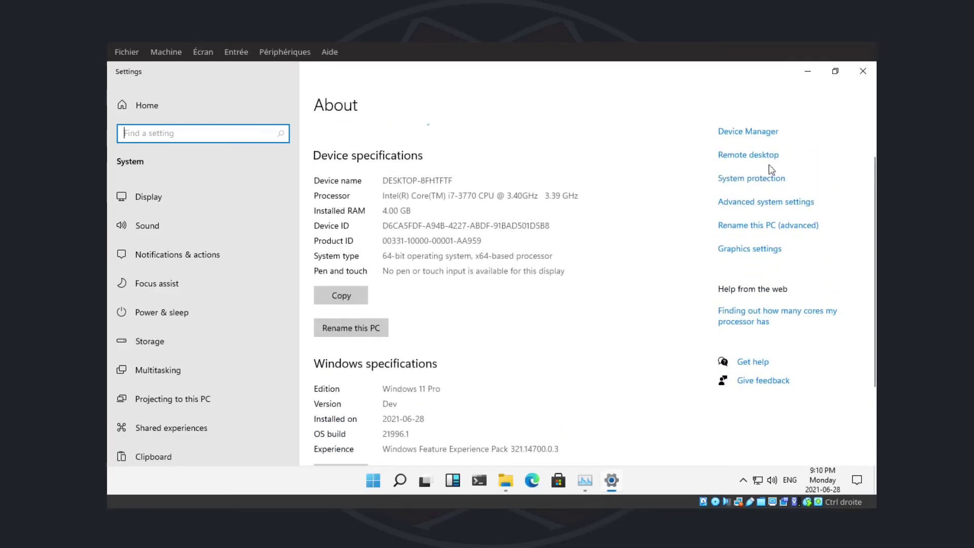
{"action": "left_click", "coordinate": [872, 75]}
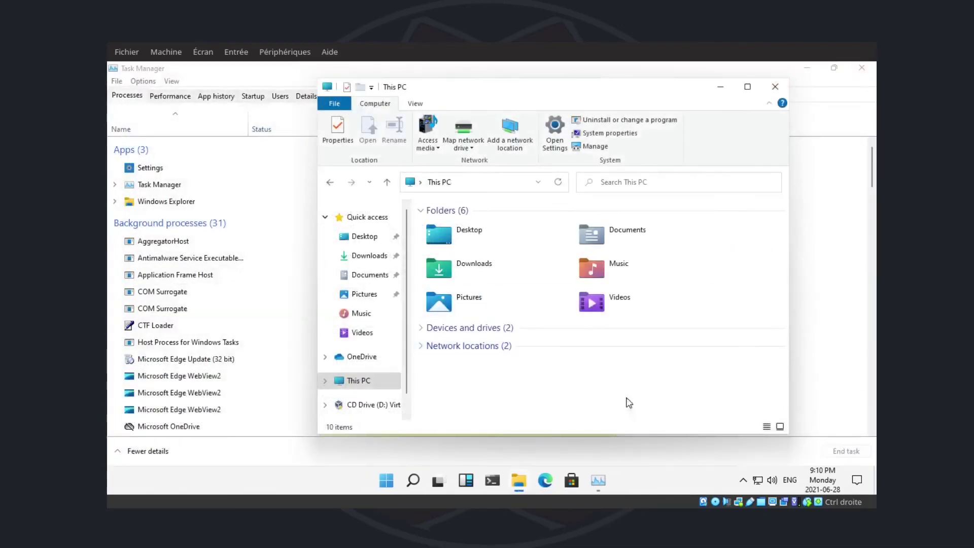
{"action": "left_click_drag", "start_coordinate": [676, 97], "coordinate": [587, 85]}
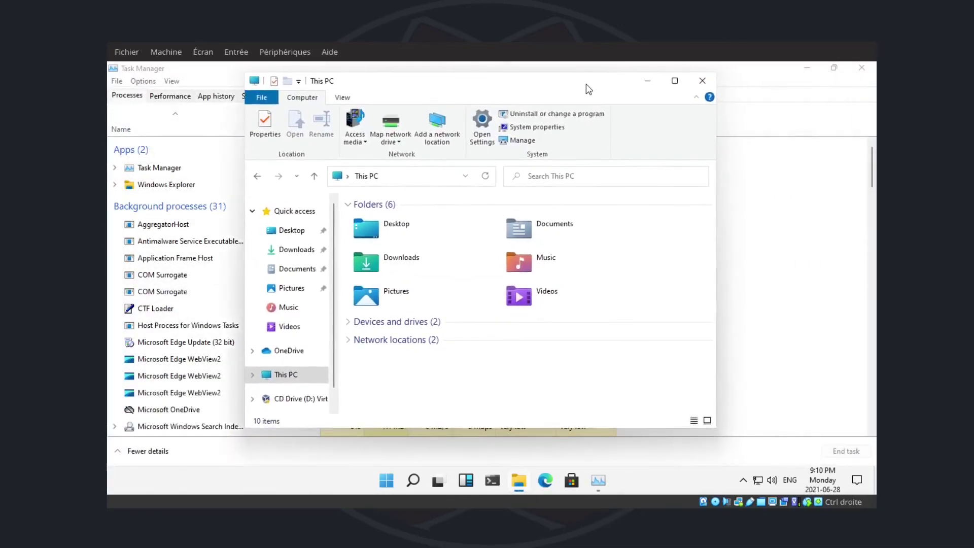
{"action": "left_click", "coordinate": [702, 81]}
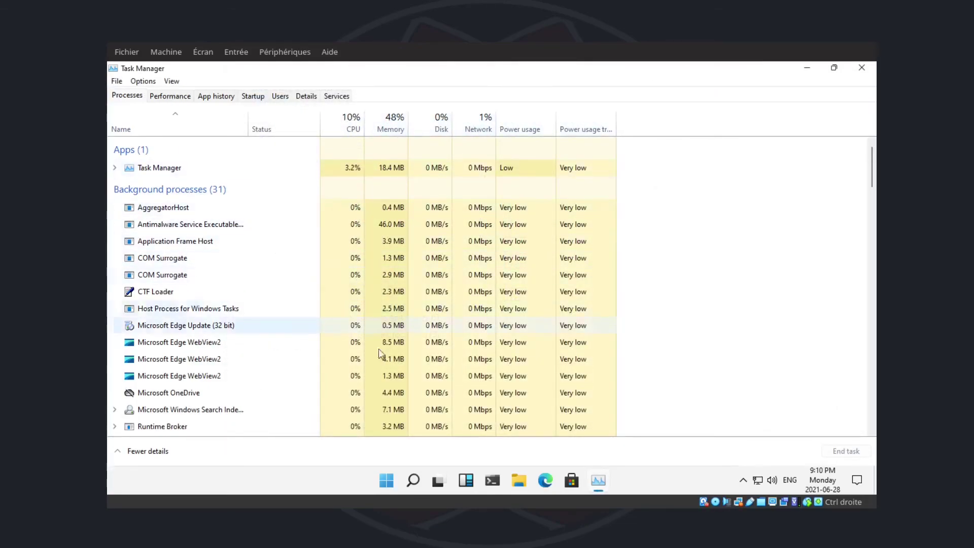
{"action": "left_click", "coordinate": [861, 67]}
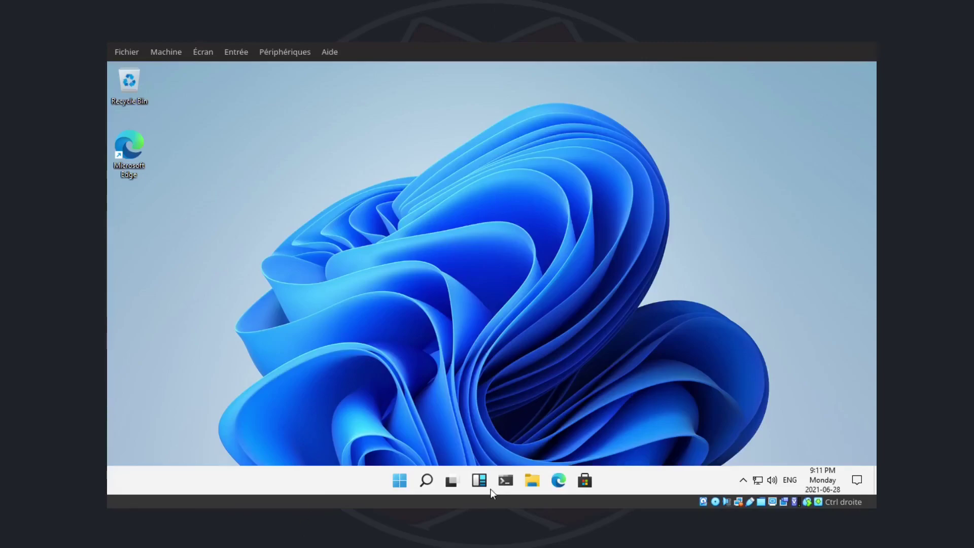
Step: Open This PC in File Explorer, expand Devices and drives to check the local disk's free space, and close the window
{"action": "left_click", "coordinate": [532, 481]}
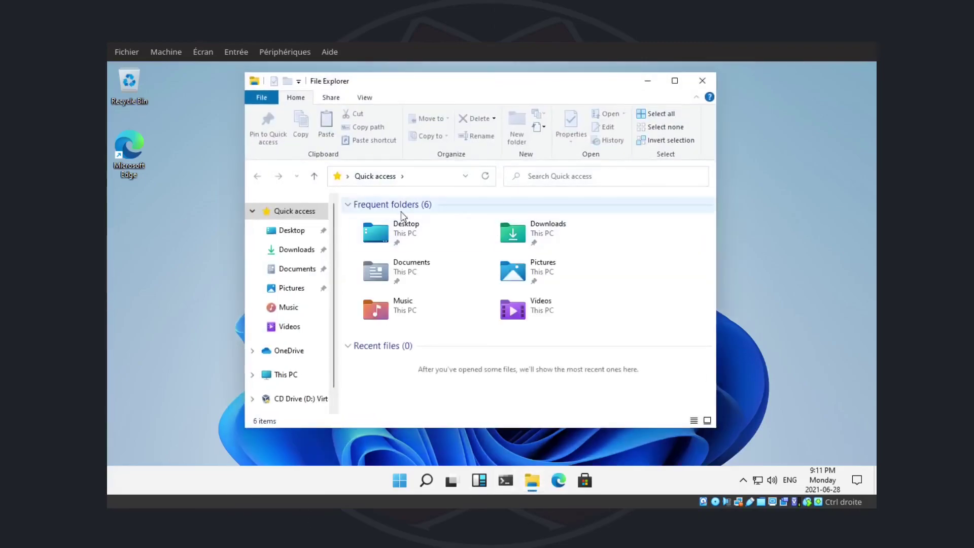
{"action": "left_click", "coordinate": [287, 377]}
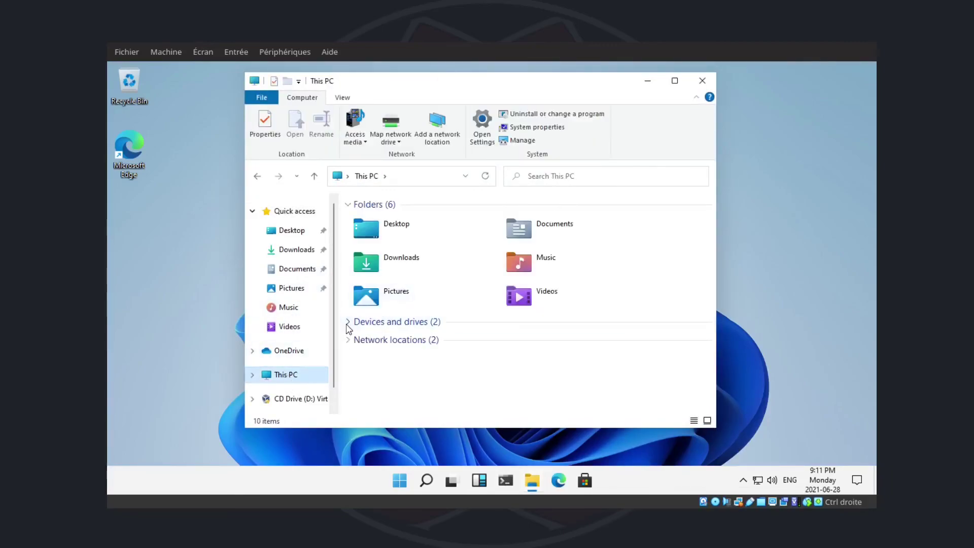
{"action": "left_click", "coordinate": [350, 326]}
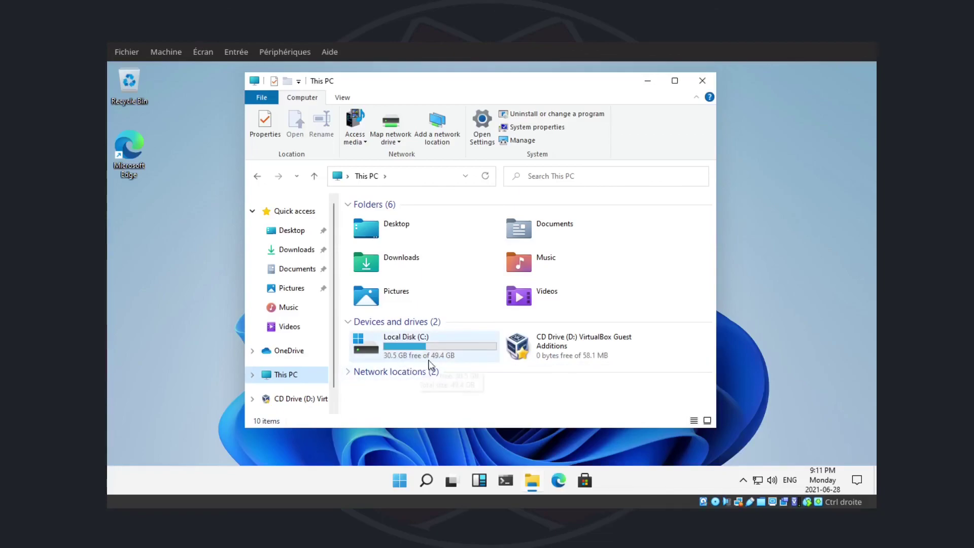
{"action": "left_click", "coordinate": [701, 81]}
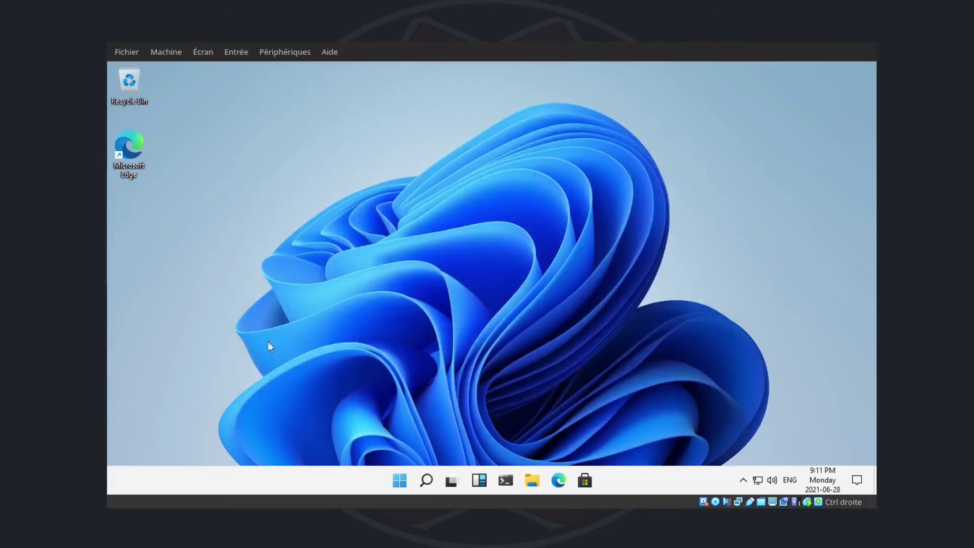
Step: Browse the full list of installed apps in Start, return to the pinned apps, and dismiss Start
{"action": "left_click", "coordinate": [398, 479]}
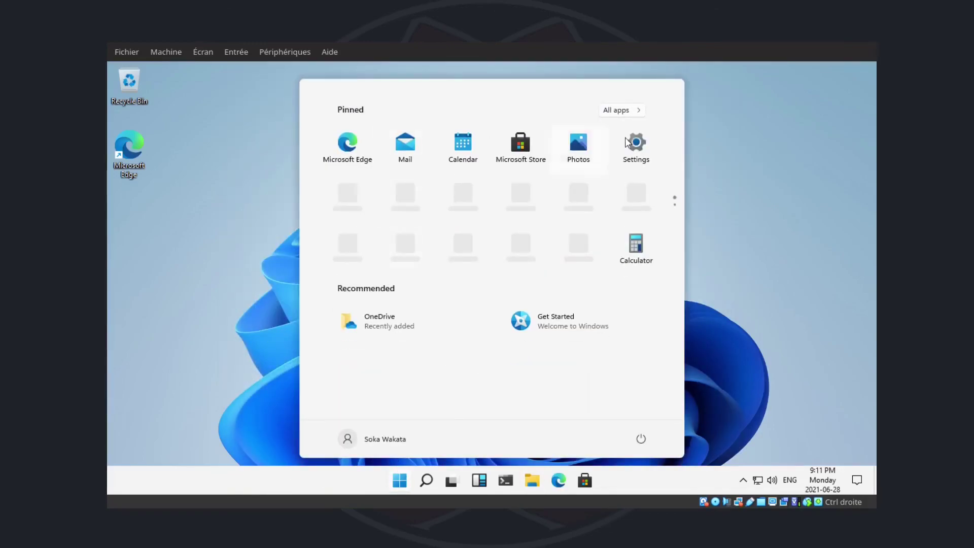
{"action": "left_click", "coordinate": [637, 115]}
{"action": "scroll", "coordinate": [393, 272], "scroll_direction": "down", "scroll_amount": 10}
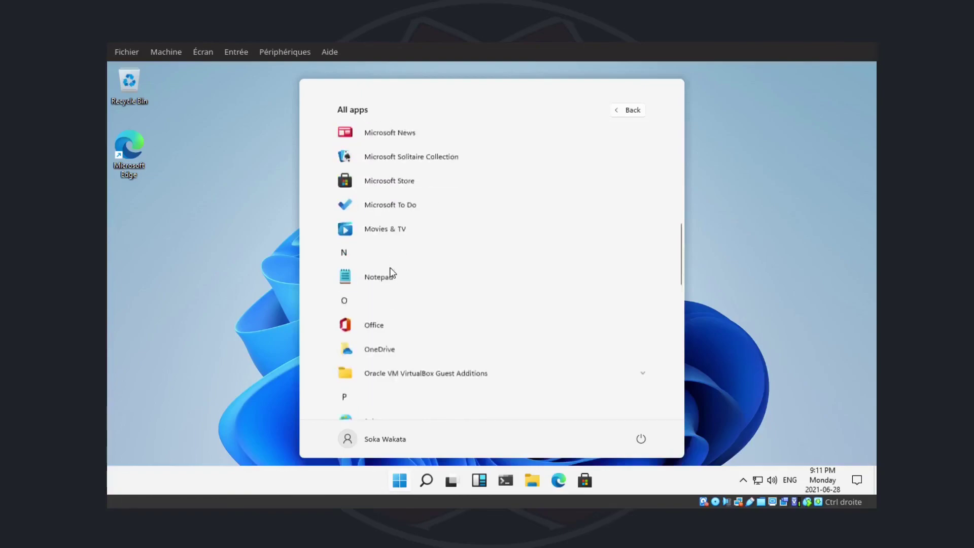
{"action": "scroll", "coordinate": [394, 272], "scroll_direction": "down", "scroll_amount": 4}
{"action": "scroll", "coordinate": [366, 241], "scroll_direction": "up", "scroll_amount": 7}
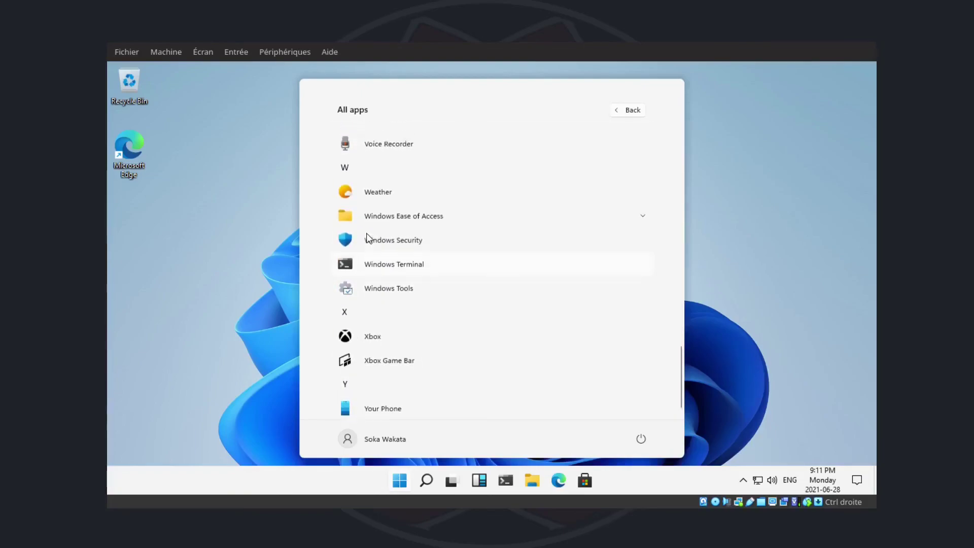
{"action": "scroll", "coordinate": [368, 239], "scroll_direction": "up", "scroll_amount": 8}
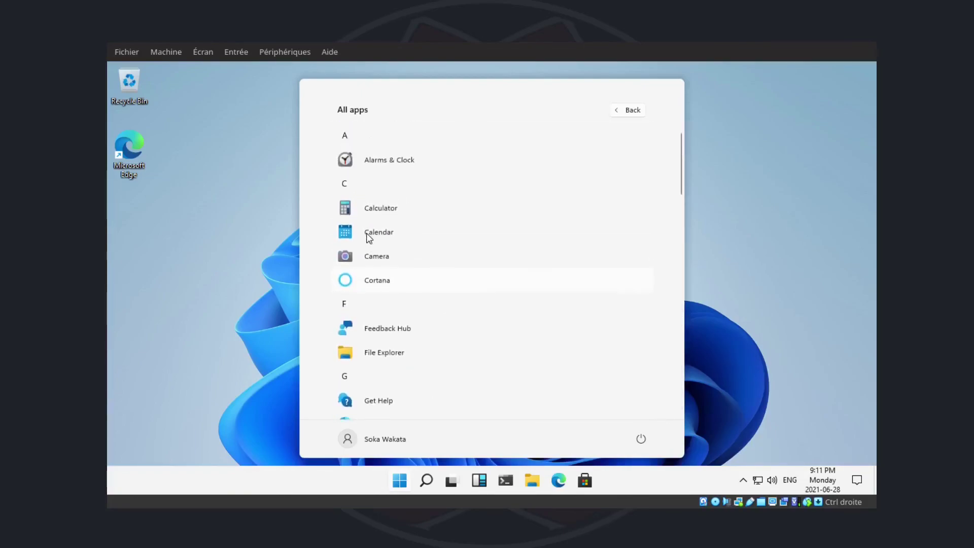
{"action": "scroll", "coordinate": [369, 238], "scroll_direction": "down", "scroll_amount": 6}
{"action": "scroll", "coordinate": [369, 239], "scroll_direction": "up", "scroll_amount": 5}
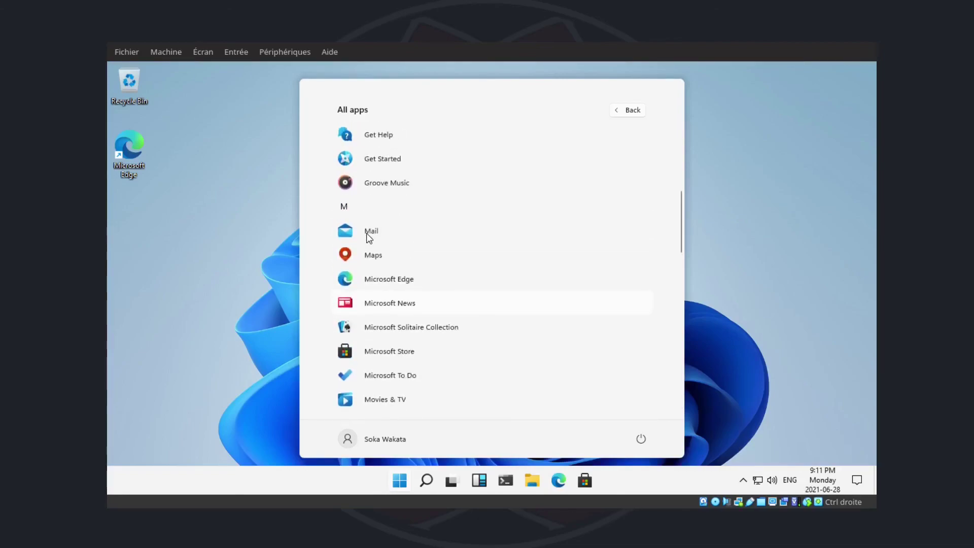
{"action": "scroll", "coordinate": [368, 238], "scroll_direction": "up", "scroll_amount": 1}
{"action": "scroll", "coordinate": [368, 238], "scroll_direction": "down", "scroll_amount": 8}
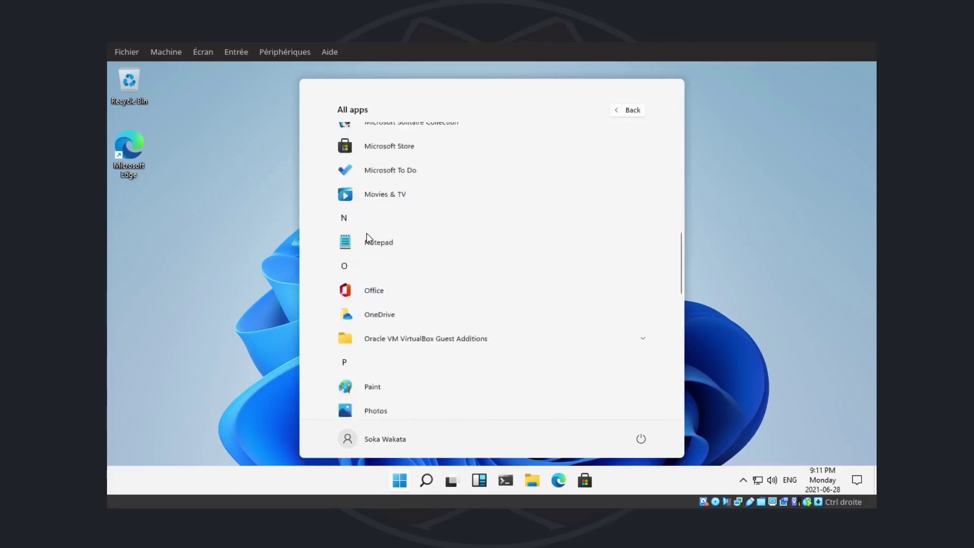
{"action": "scroll", "coordinate": [369, 239], "scroll_direction": "down", "scroll_amount": 2}
{"action": "left_click", "coordinate": [628, 110]}
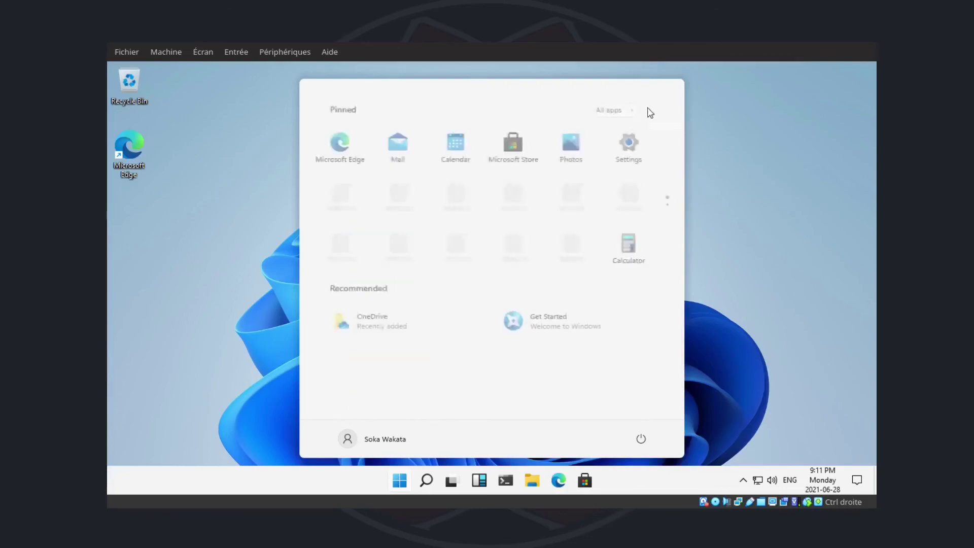
{"action": "left_click", "coordinate": [737, 99]}
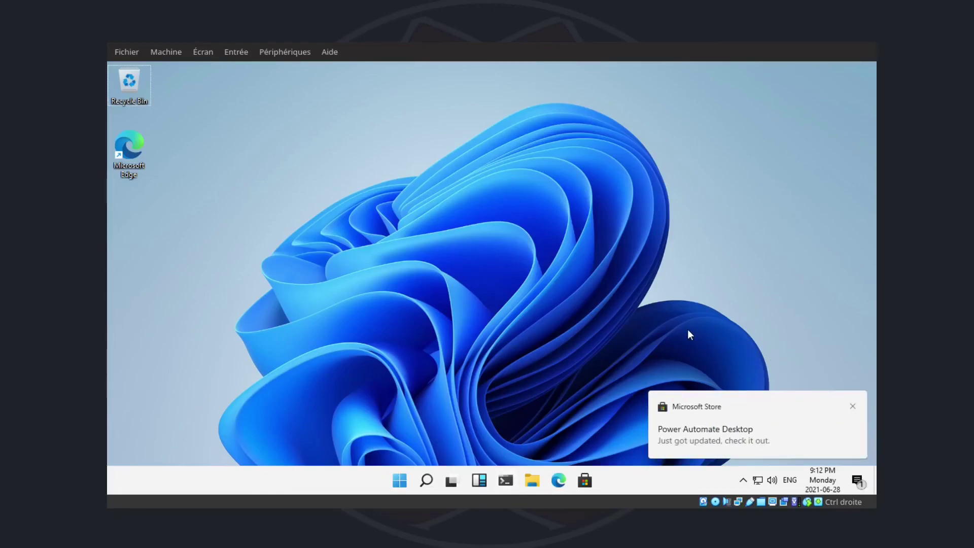
Step: Open the Microsoft Store notification about the Power Automate Desktop update and return focus to the desktop
{"action": "left_click", "coordinate": [721, 411]}
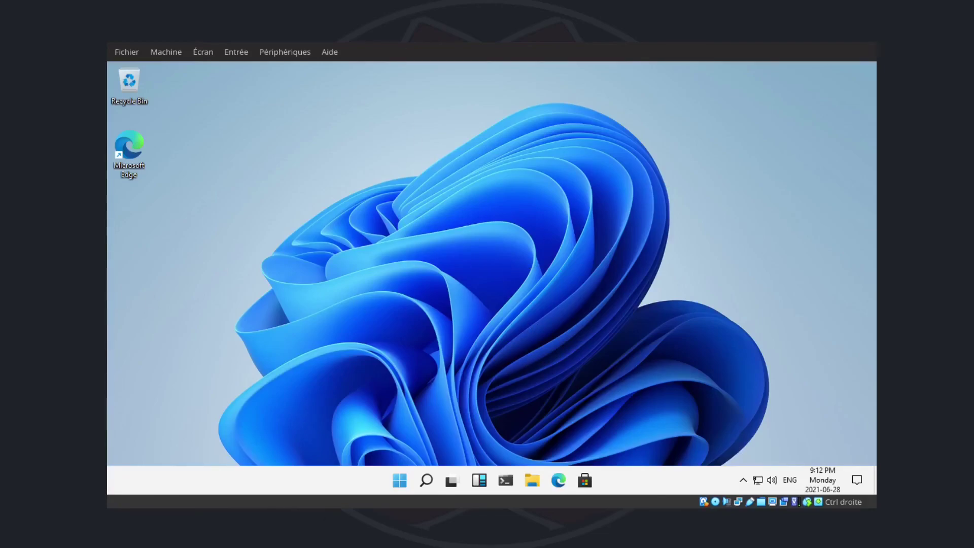
{"action": "left_click", "coordinate": [454, 217]}
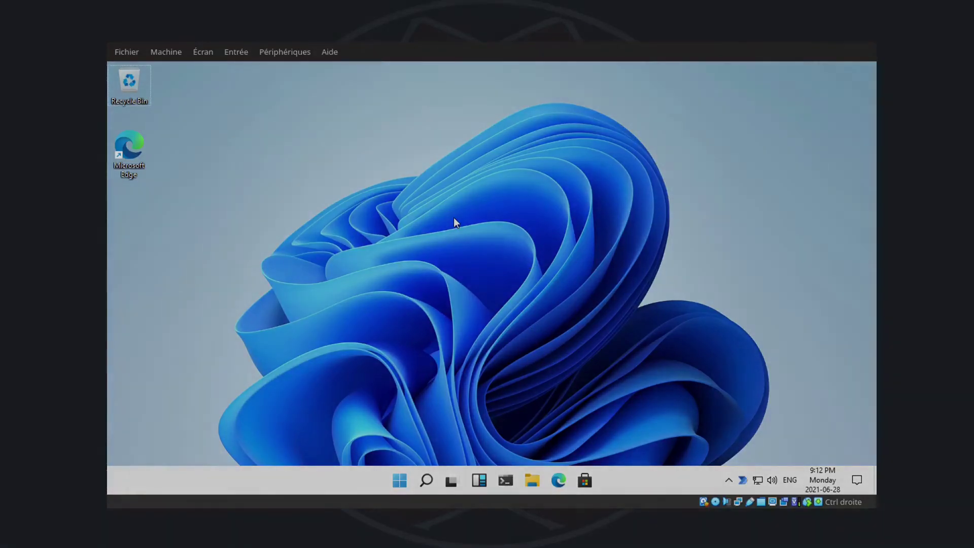